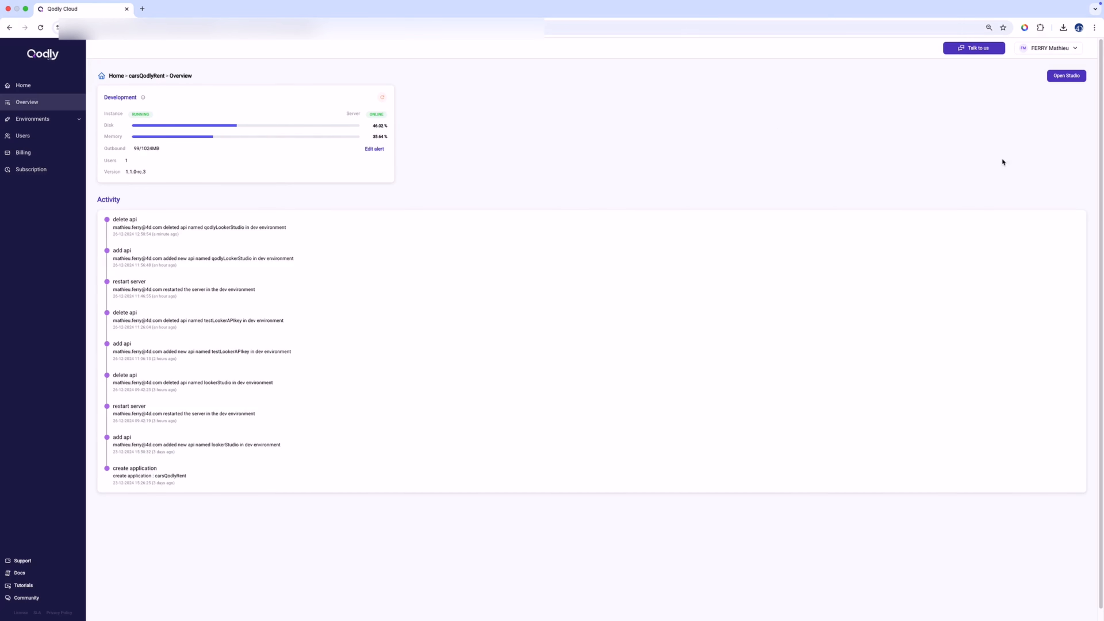
Open carsQodlyRent in Qodly Studio and survey its data model diagram.
left_click(1056, 79)
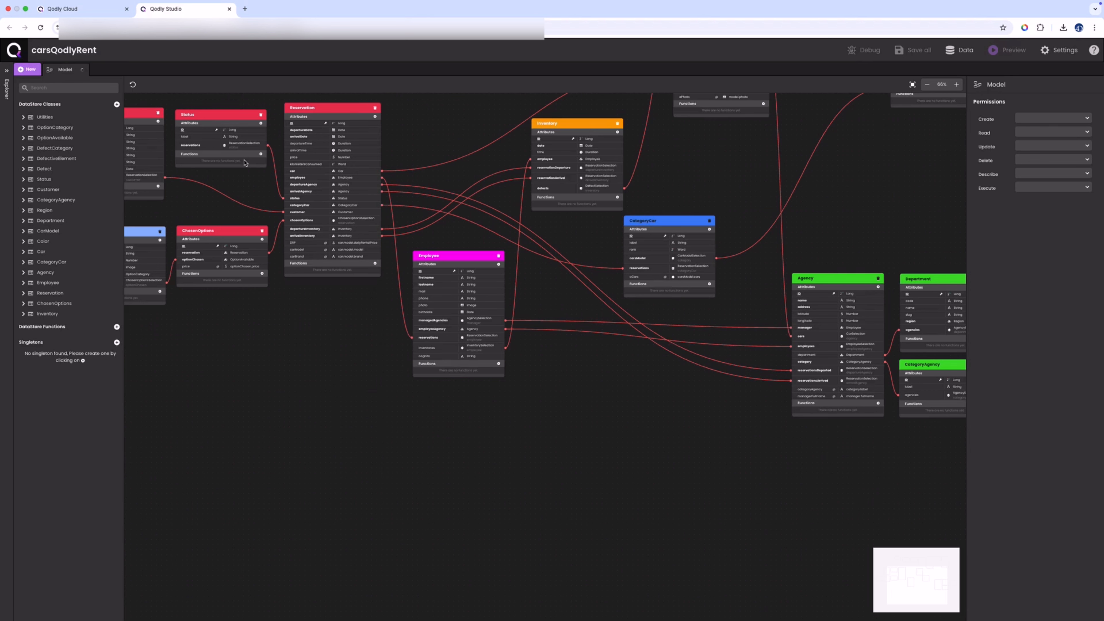
scroll(442, 143, "down", 1)
left_click_drag(444, 117, 385, 229)
scroll(450, 270, "down", 1)
scroll(450, 270, "down", 3)
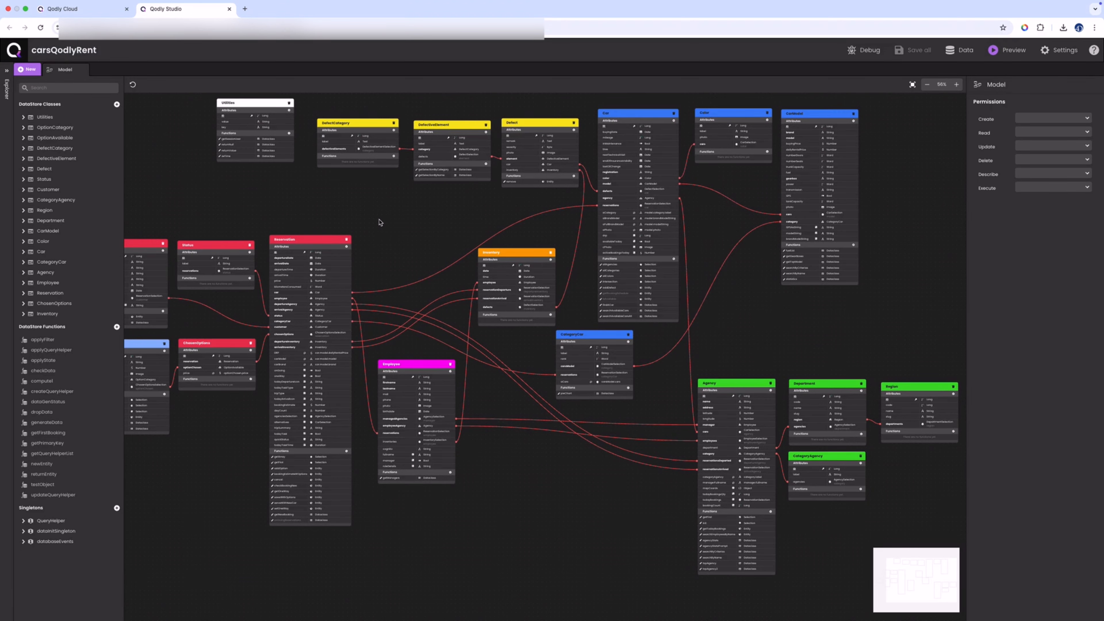
left_click_drag(382, 217, 520, 192)
scroll(451, 229, "up", 5)
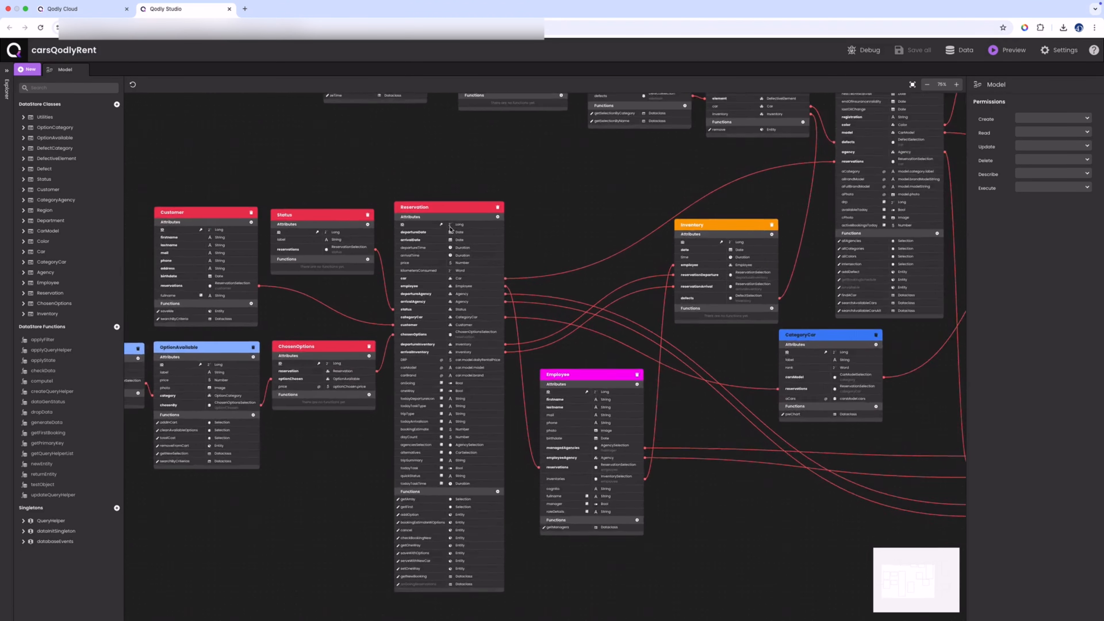
left_click_drag(437, 176, 449, 119)
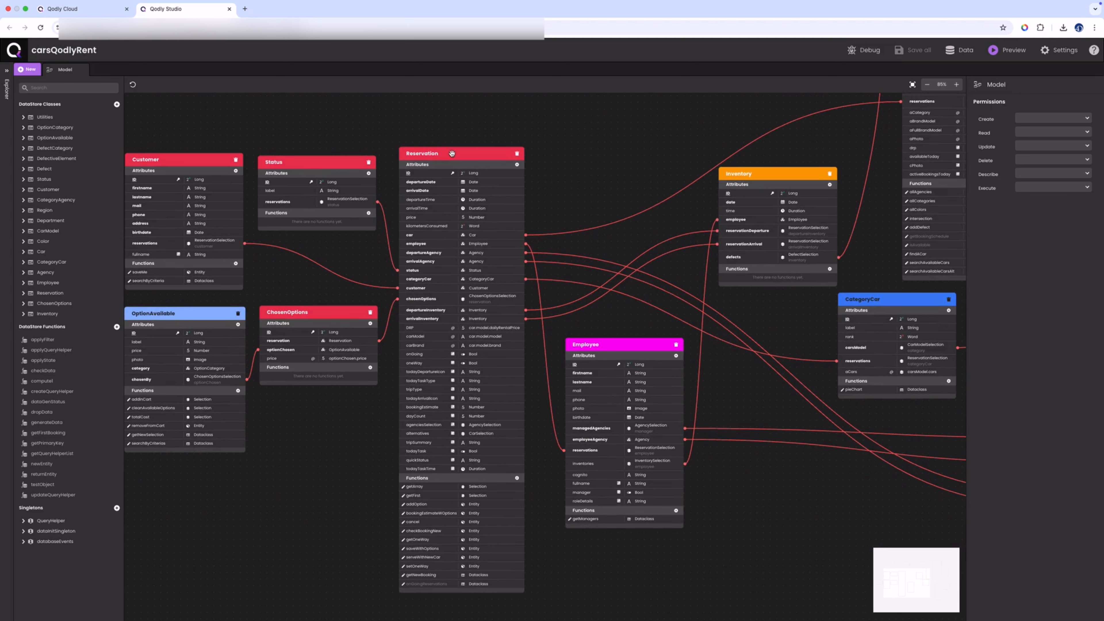
Inspect the Reservation class, then preview the Car Q Rent app in a new tab.
left_click(440, 154)
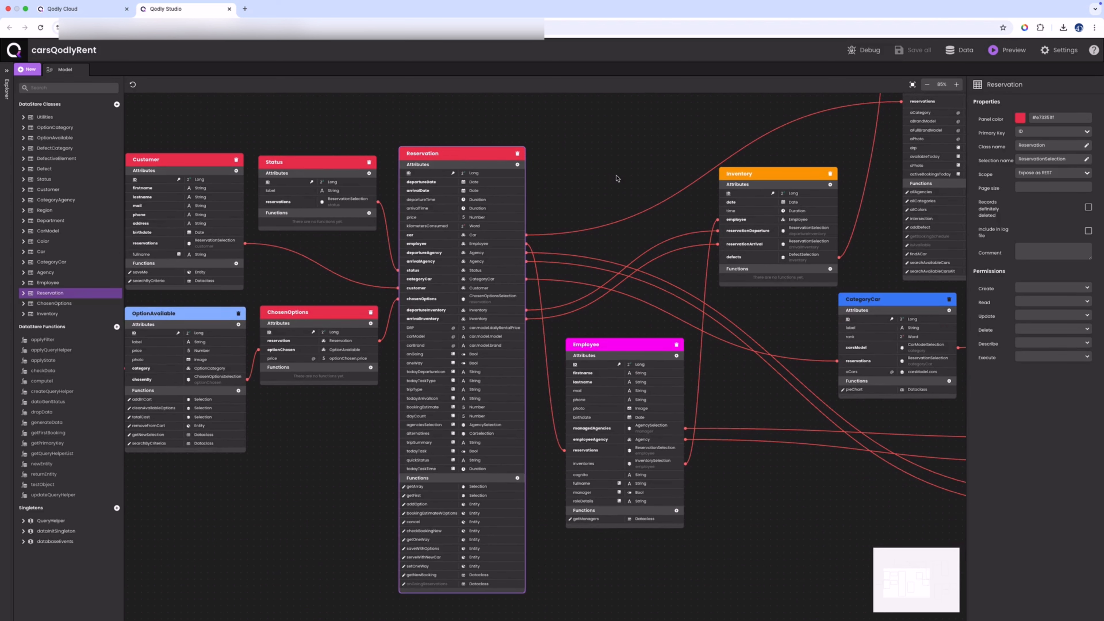
left_click(1007, 50)
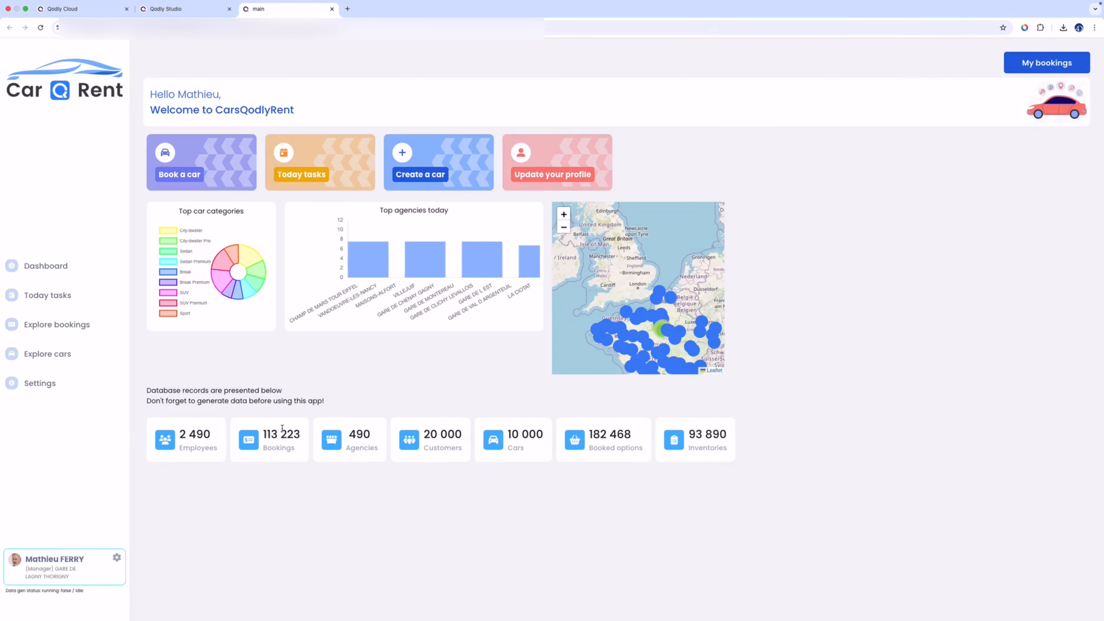
left_click_drag(262, 434, 302, 428)
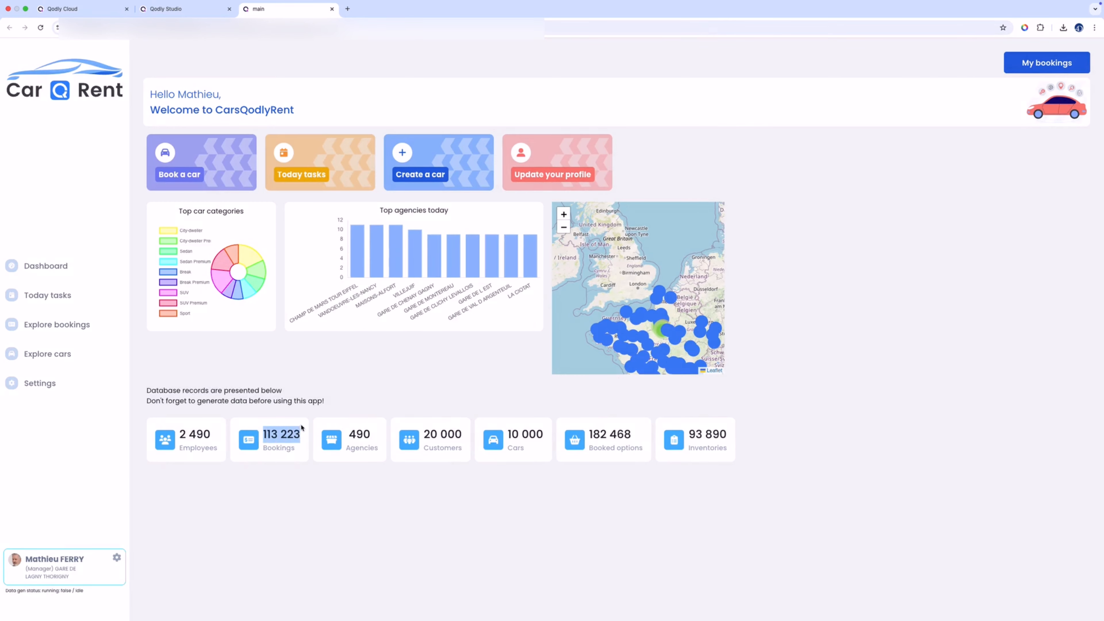
left_click(391, 396)
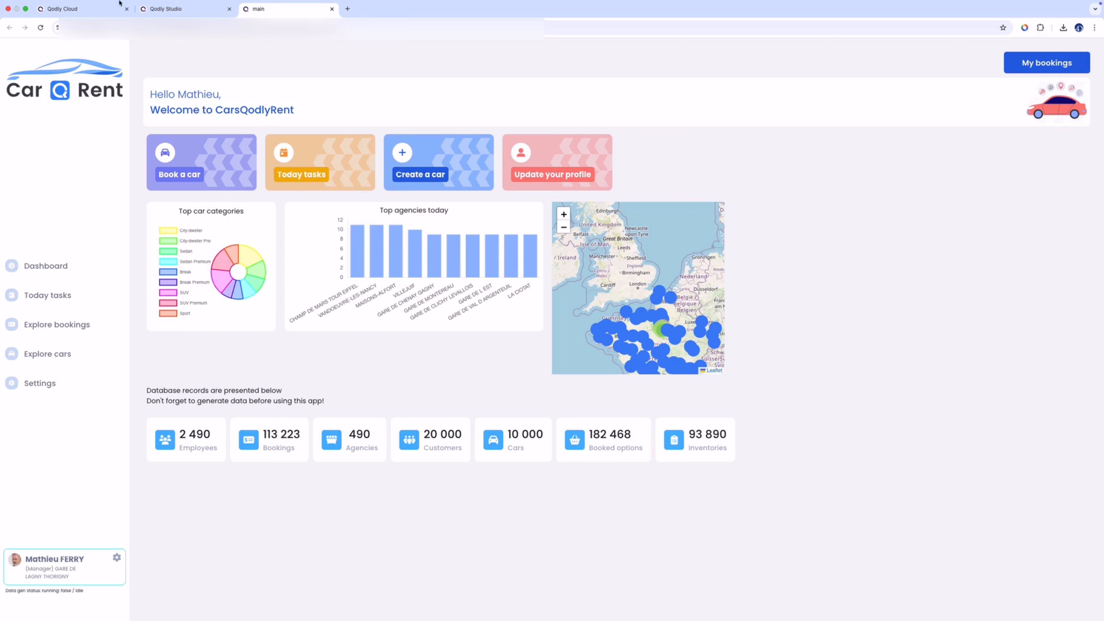
mouse_move(119, 2)
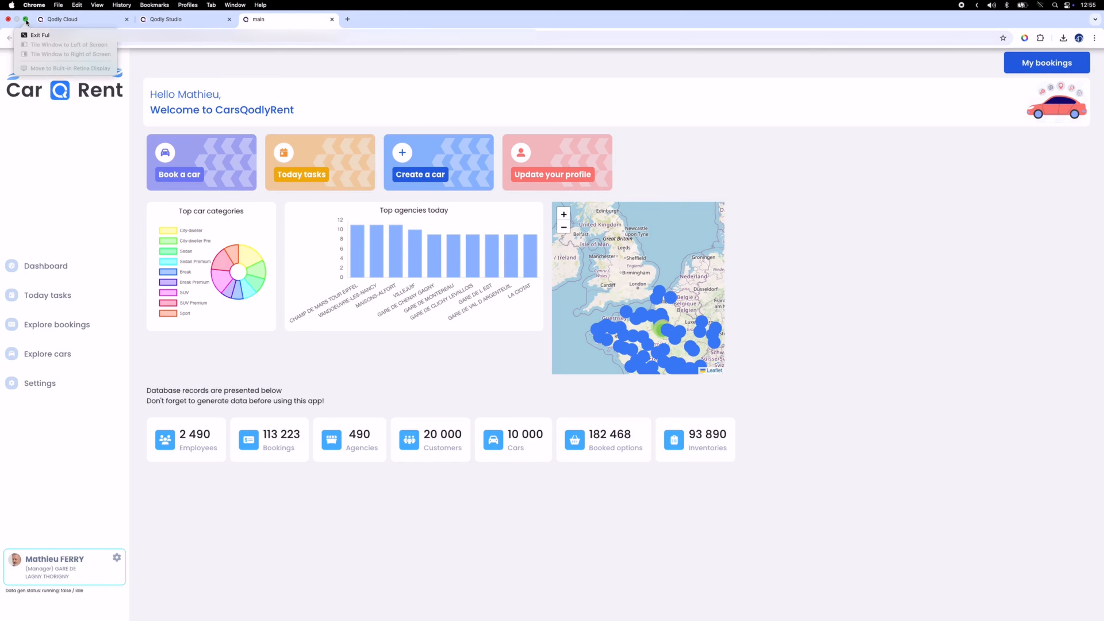
Exit full screen and load Looker Studio in a second Chrome window beside Car Q Rent.
left_click(25, 20)
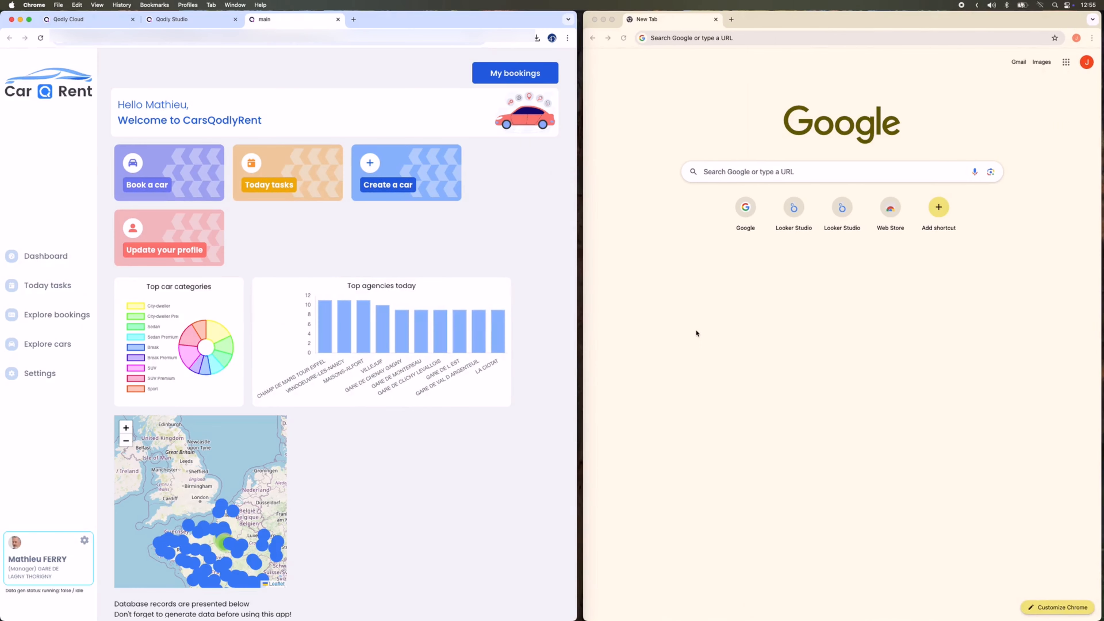
left_click(696, 334)
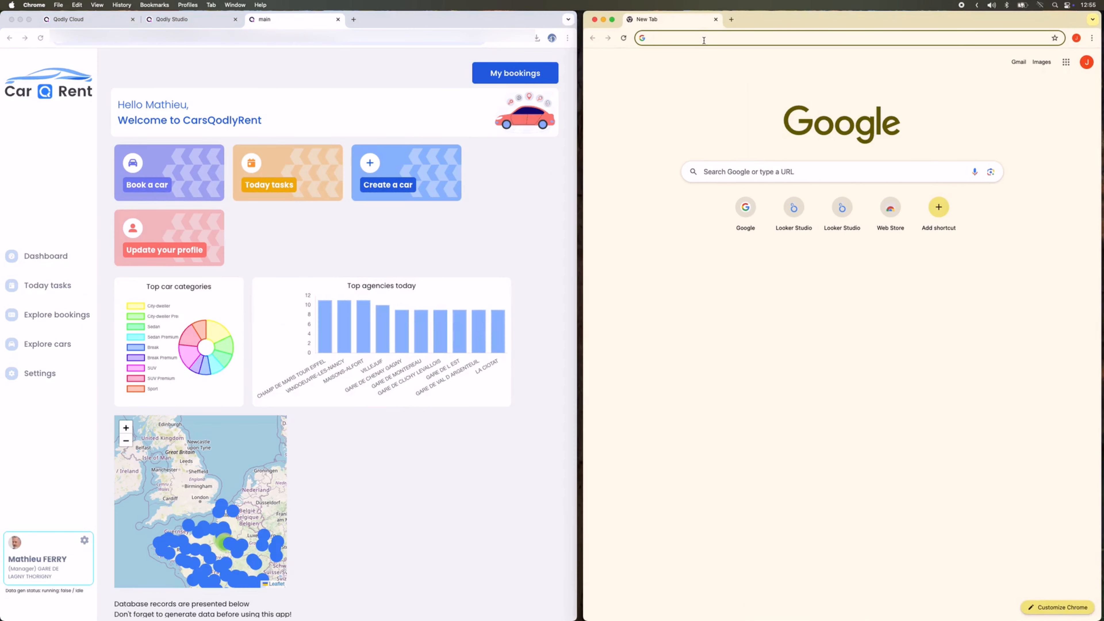
type("loo")
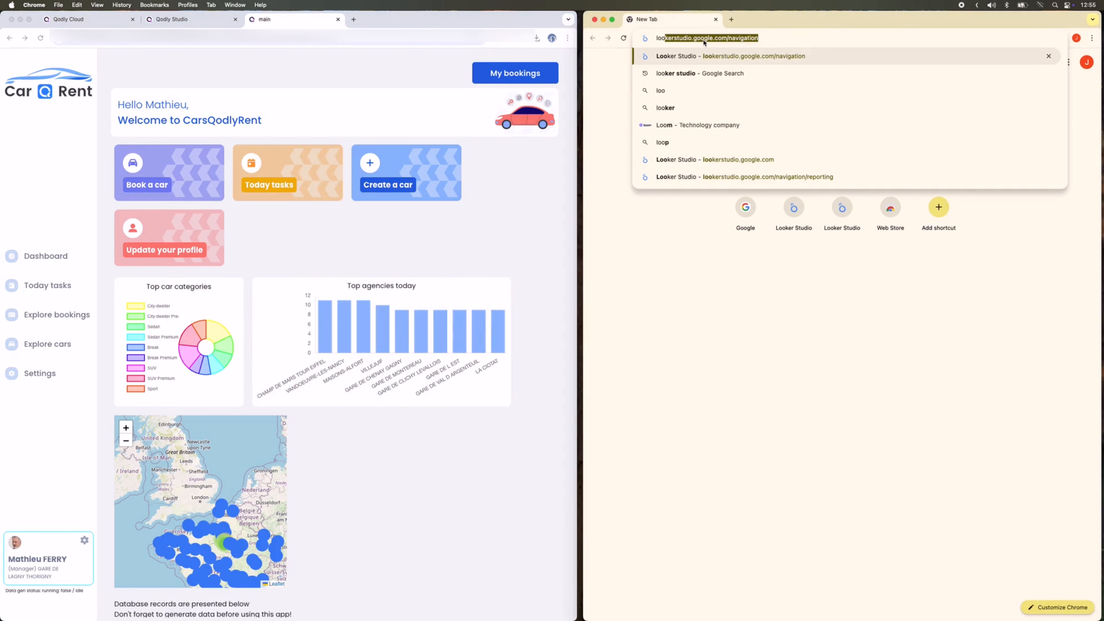
key("Return")
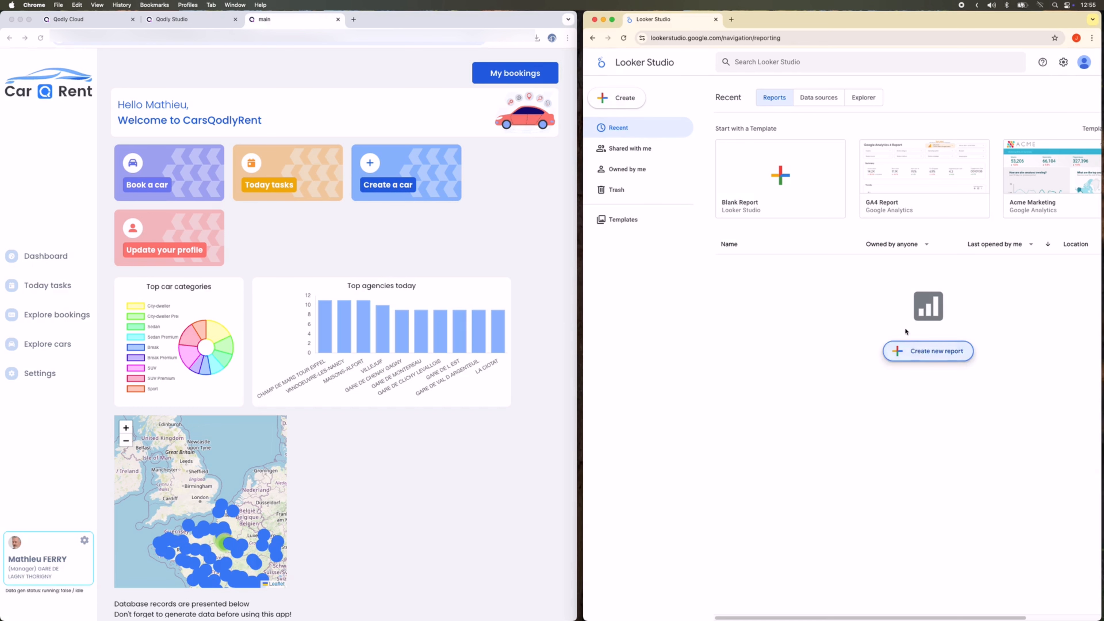
Create a blank report and add the Qodly connector found by searching 'qod'.
left_click(917, 351)
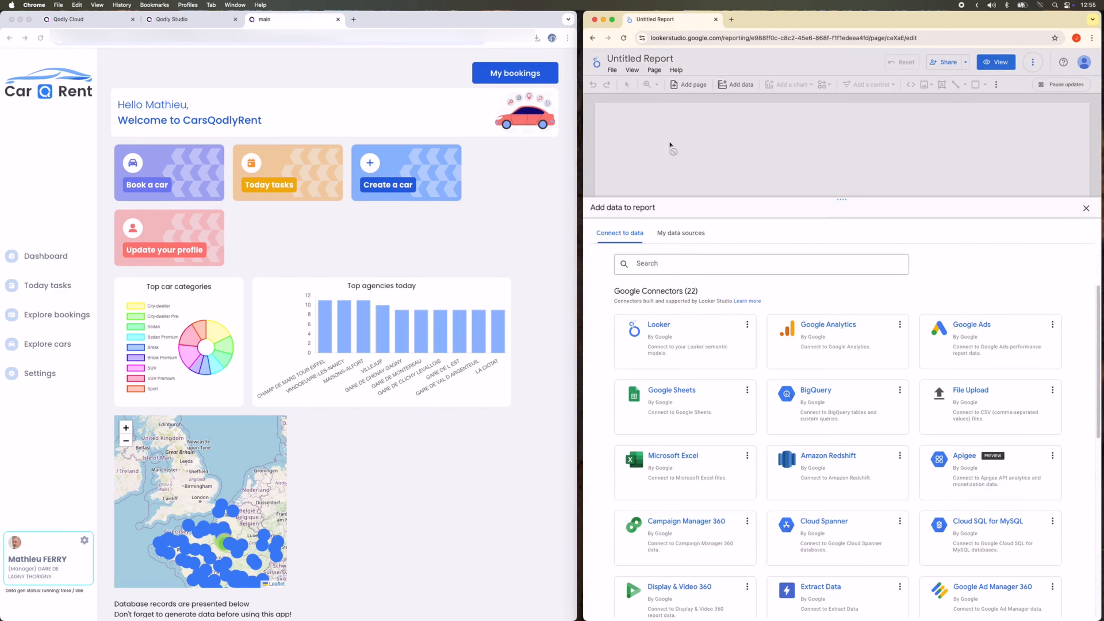
left_click(675, 264)
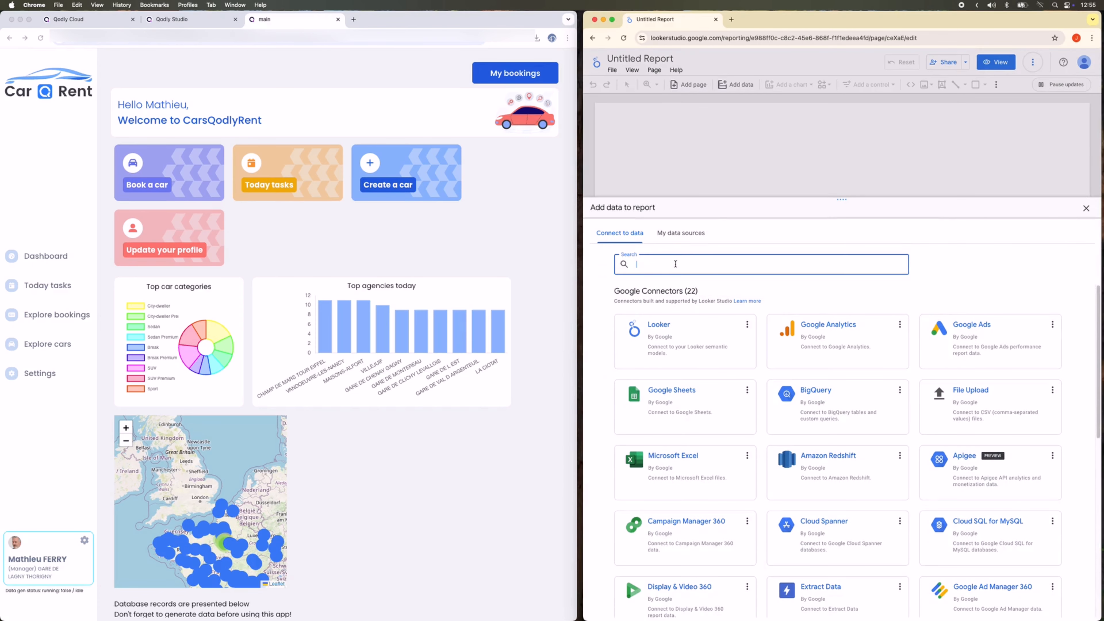
type("qod")
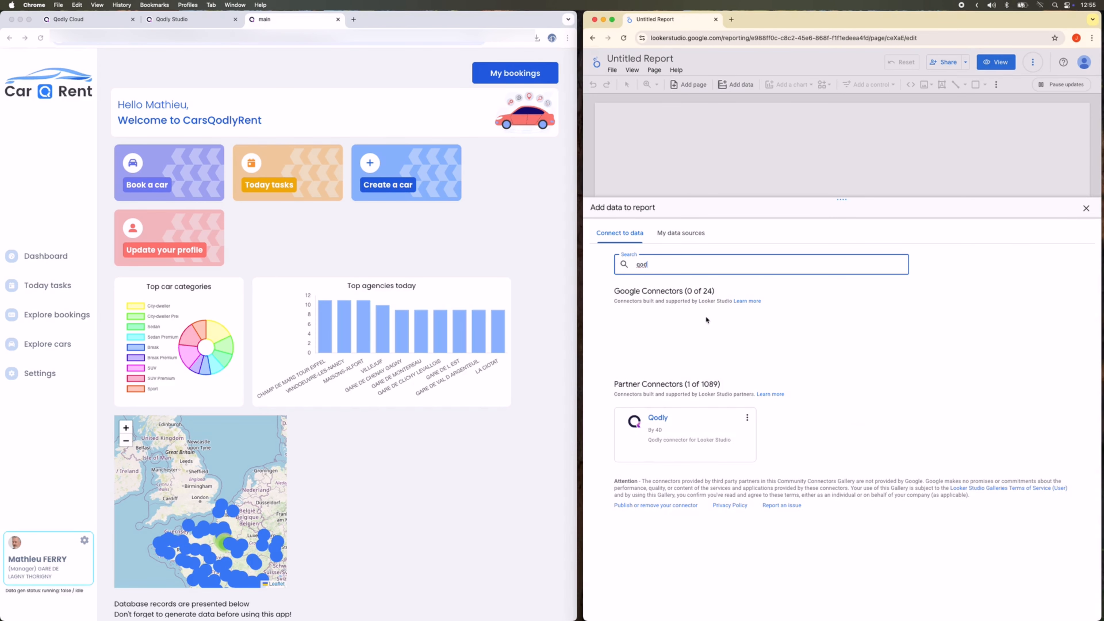
left_click(685, 433)
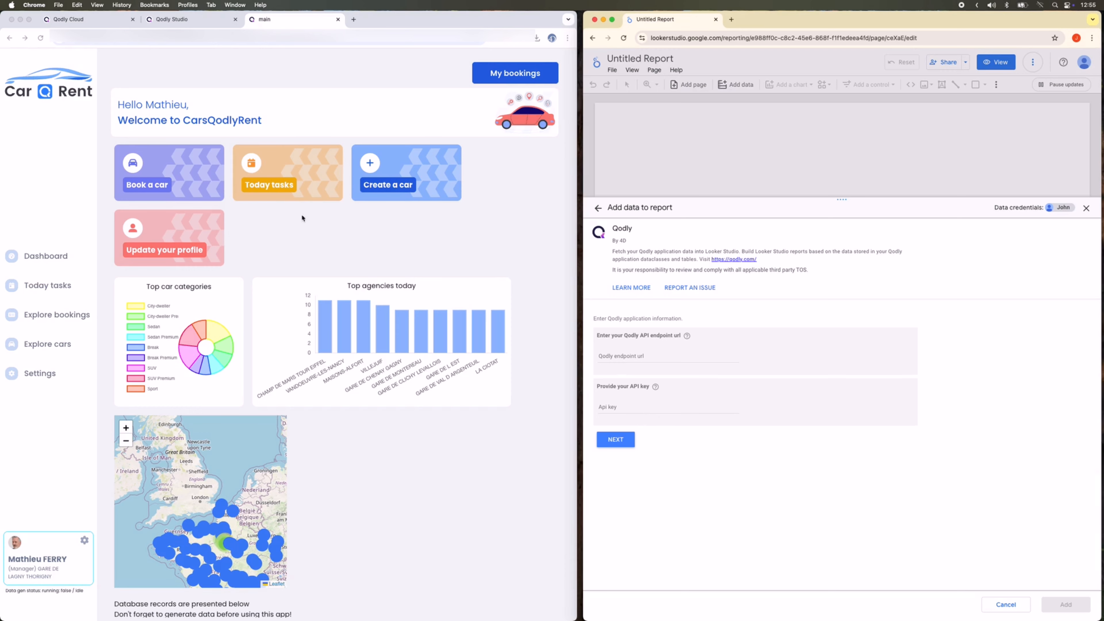
Copy the API endpoint URL from the Development environment's API keys page in Qodly Cloud.
left_click(89, 19)
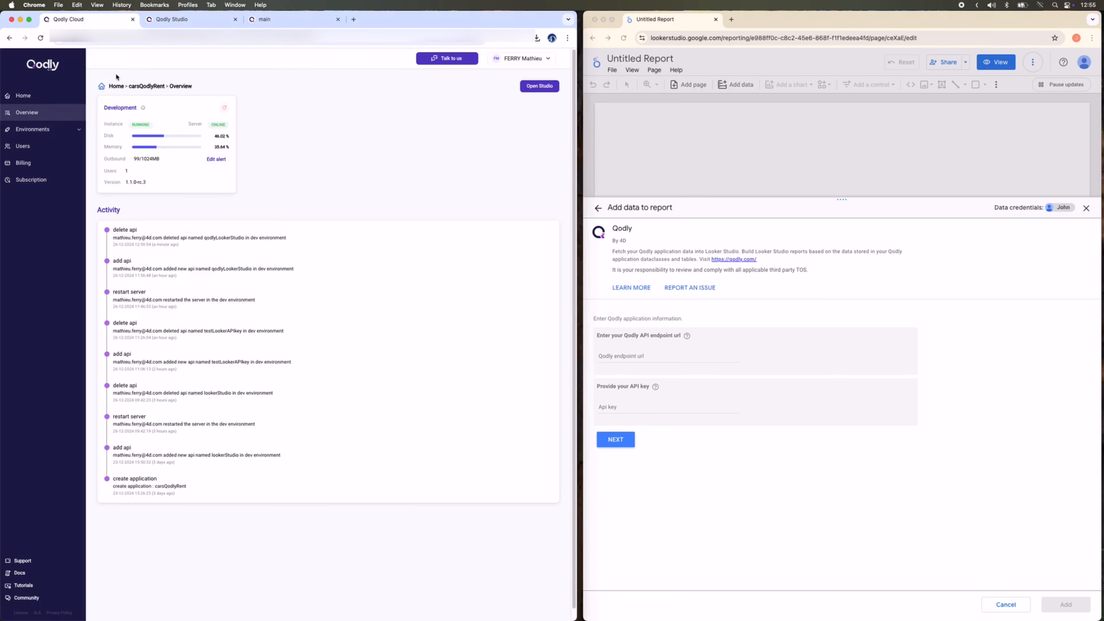
left_click(124, 111)
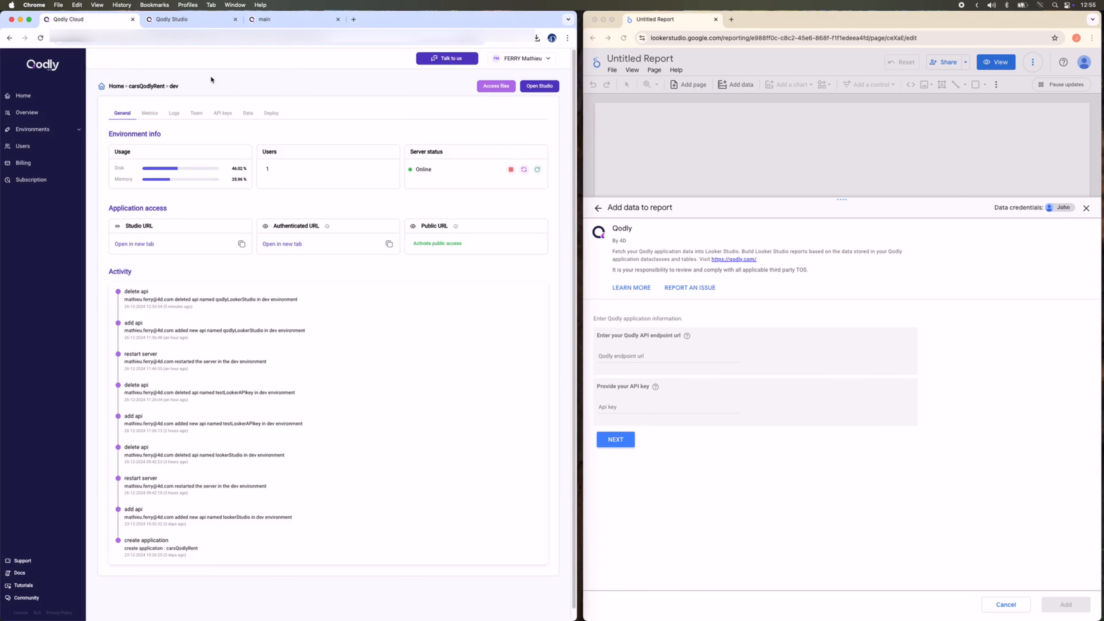
left_click(226, 113)
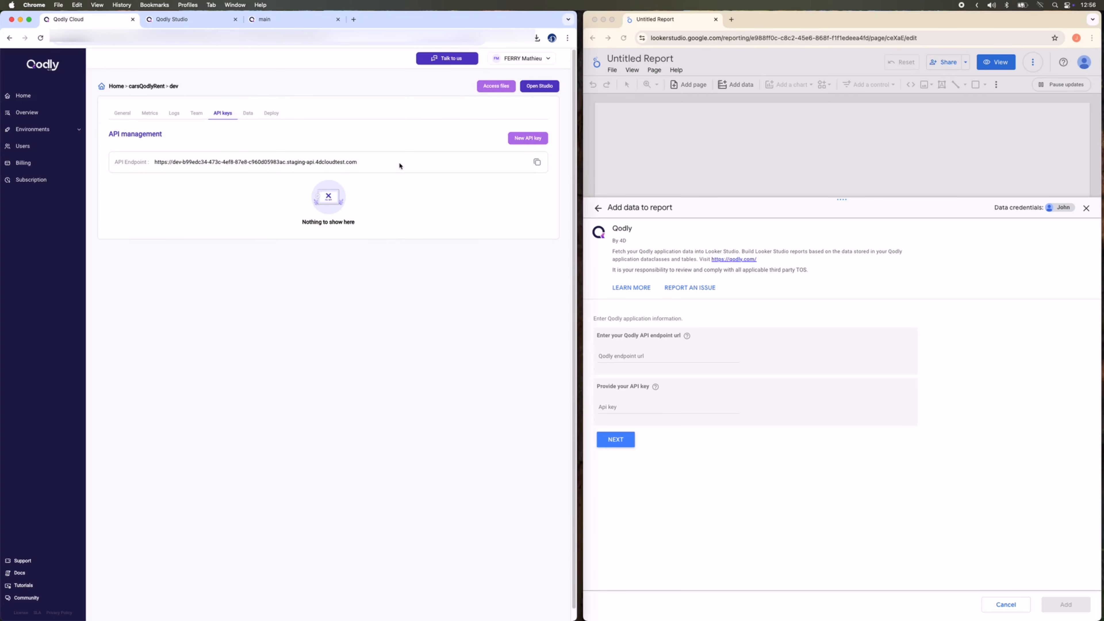
left_click(536, 164)
Paste the endpoint URL into the Looker connector's endpoint field and submit it.
left_click(622, 356)
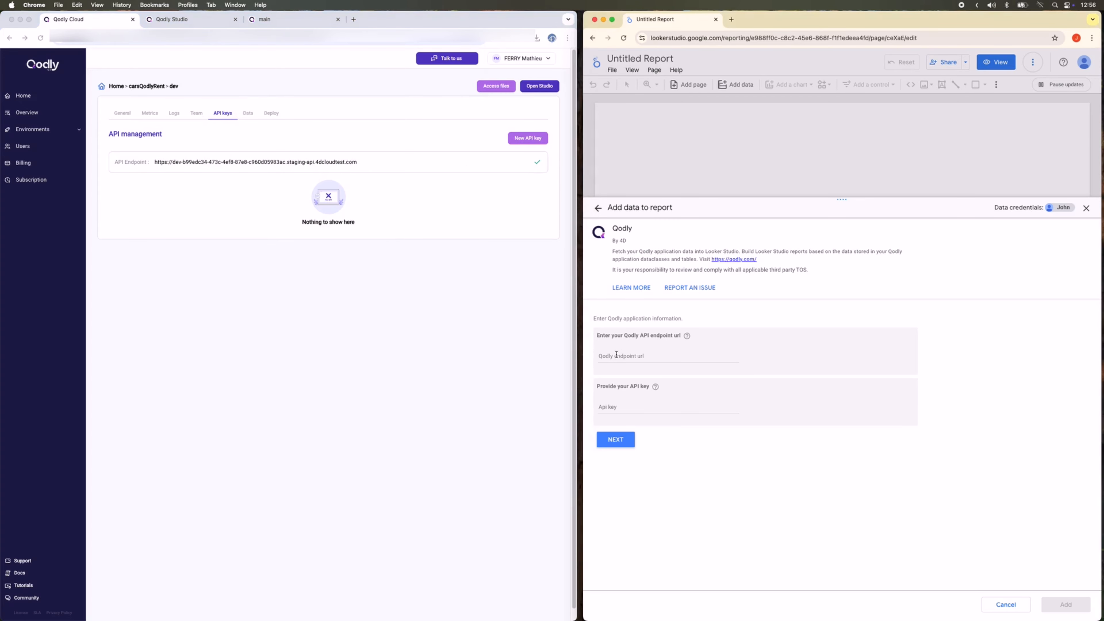
key("super+v")
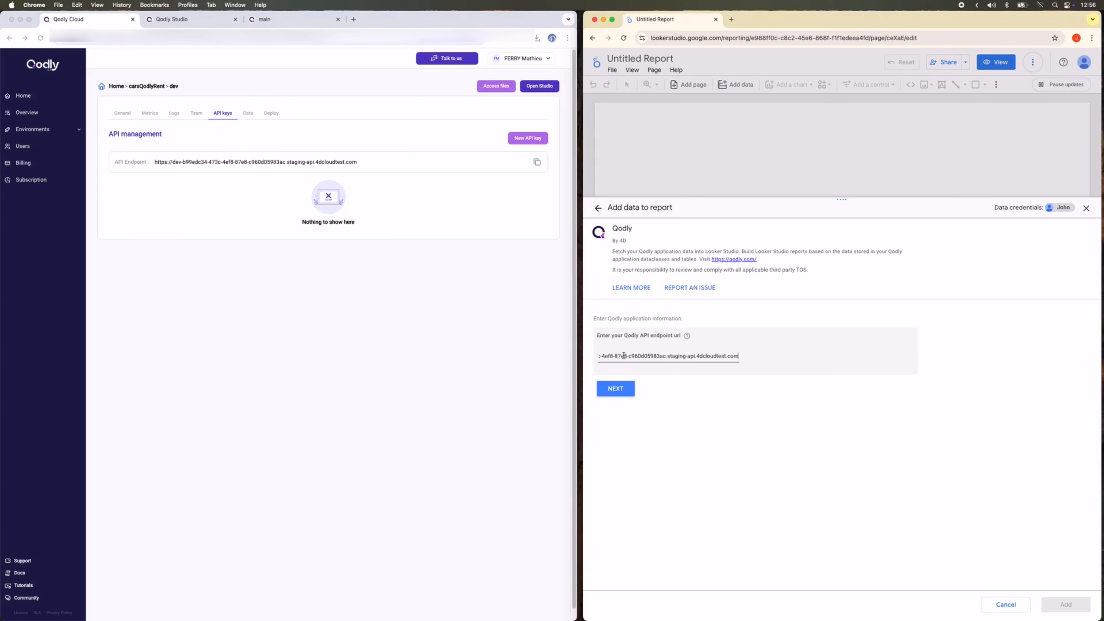
left_click(626, 388)
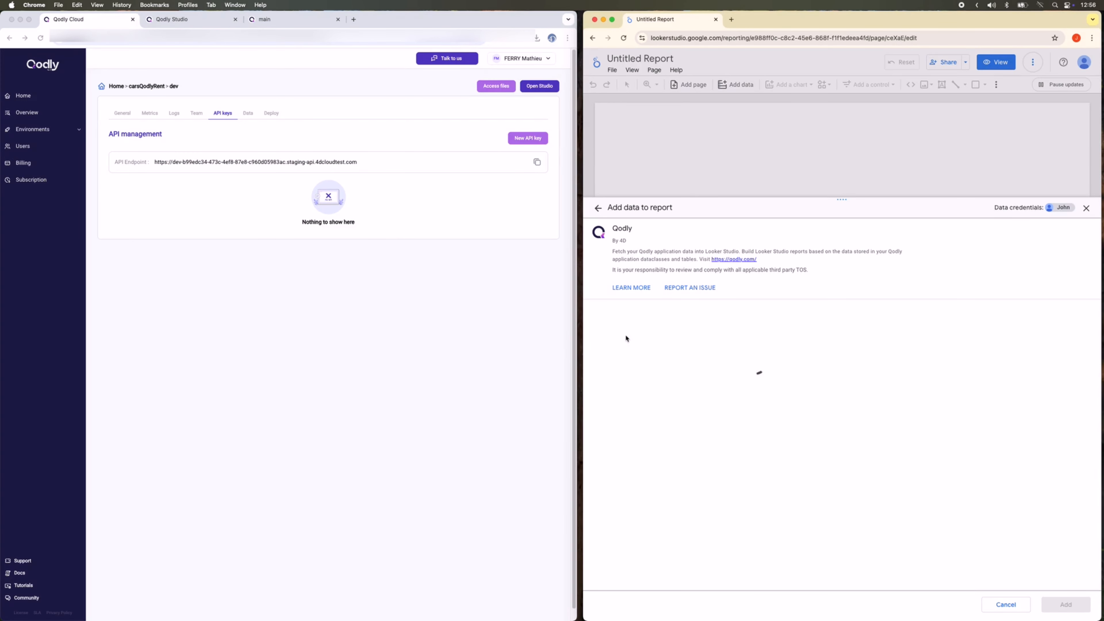
Create a Standard API key 'myAPIkeyforLooker' with Admin role, expiring 26-12-2025.
left_click(522, 139)
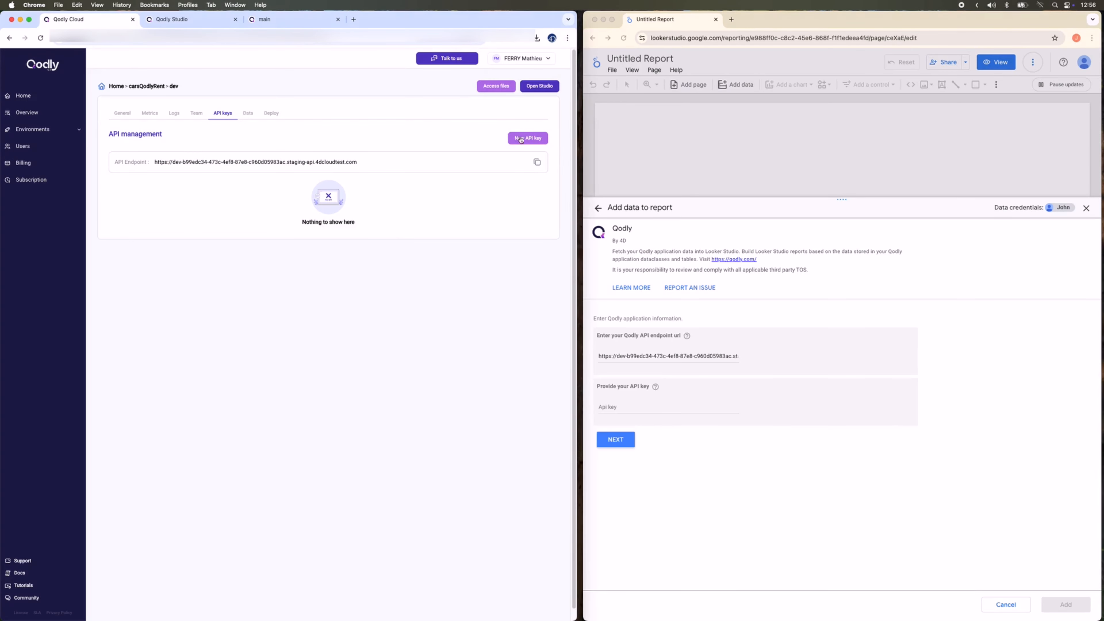
left_click(527, 138)
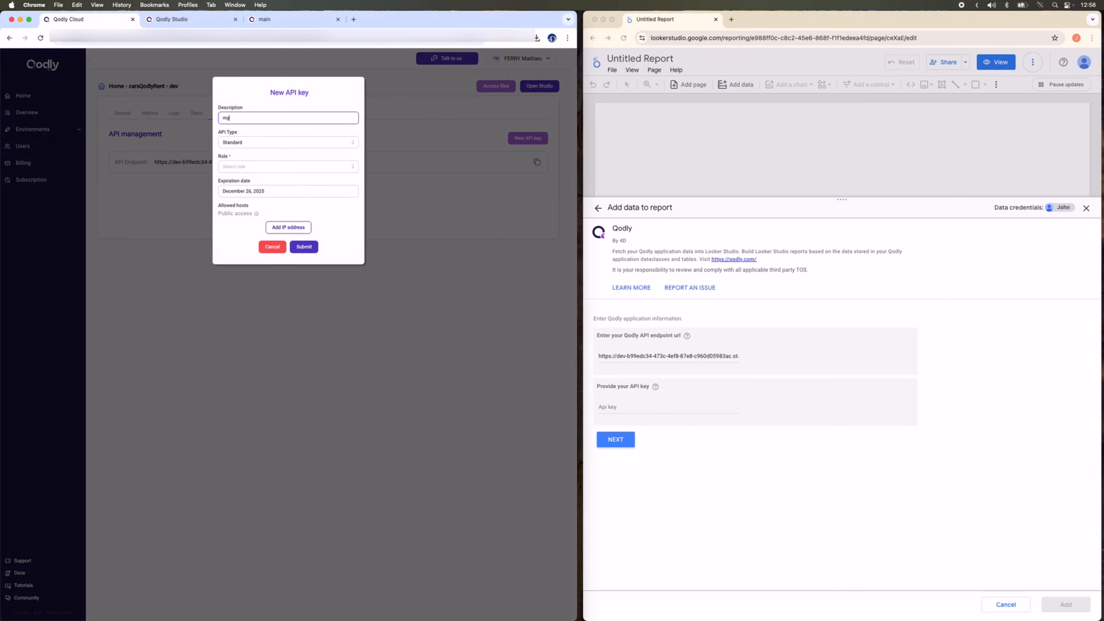
type("APIkeyforLooker")
left_click(234, 168)
left_click(250, 182)
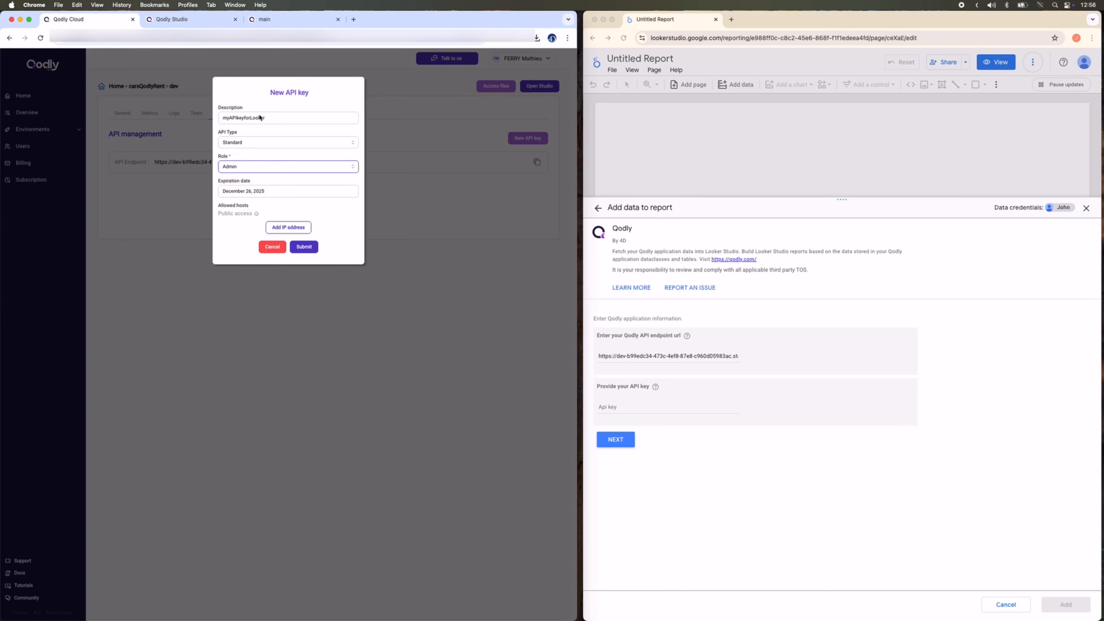
left_click(303, 247)
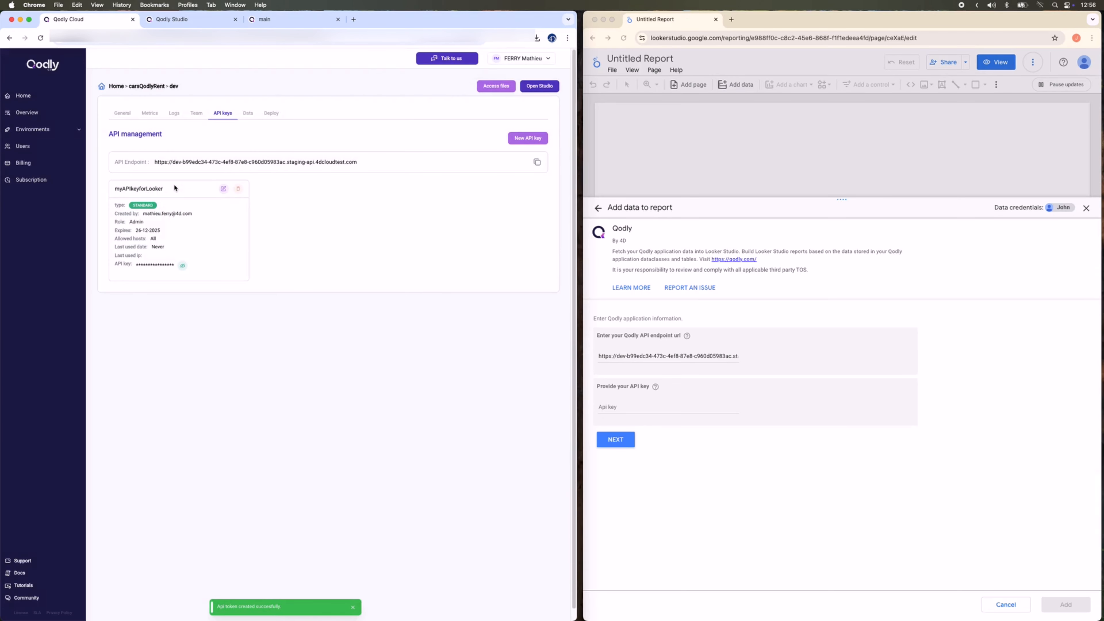
left_click(182, 266)
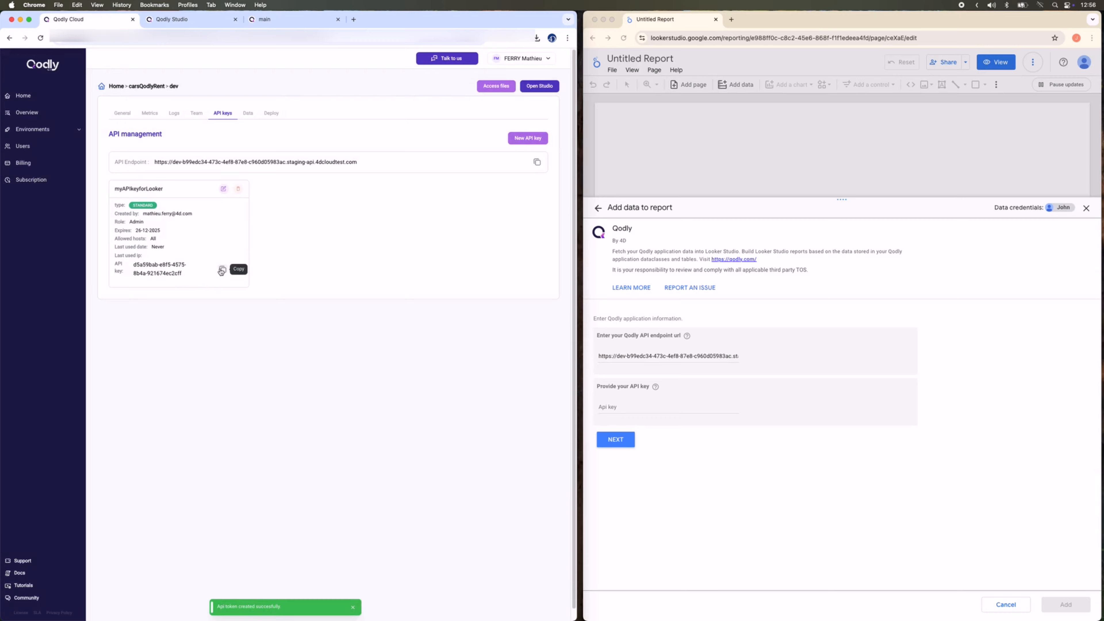
left_click(222, 271)
left_click(614, 406)
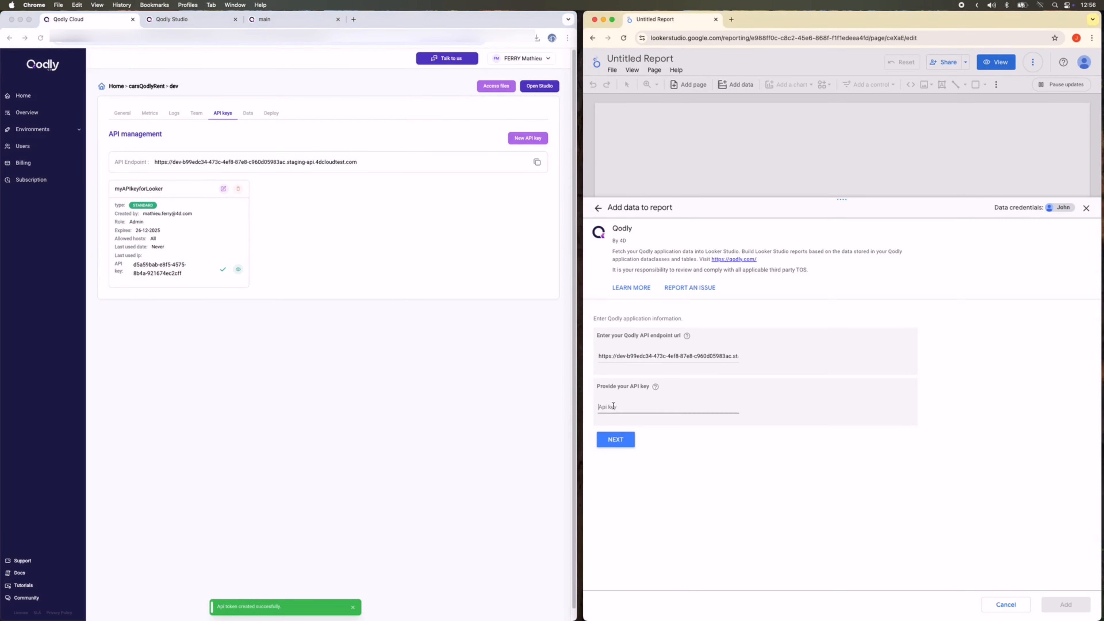
key("super+v")
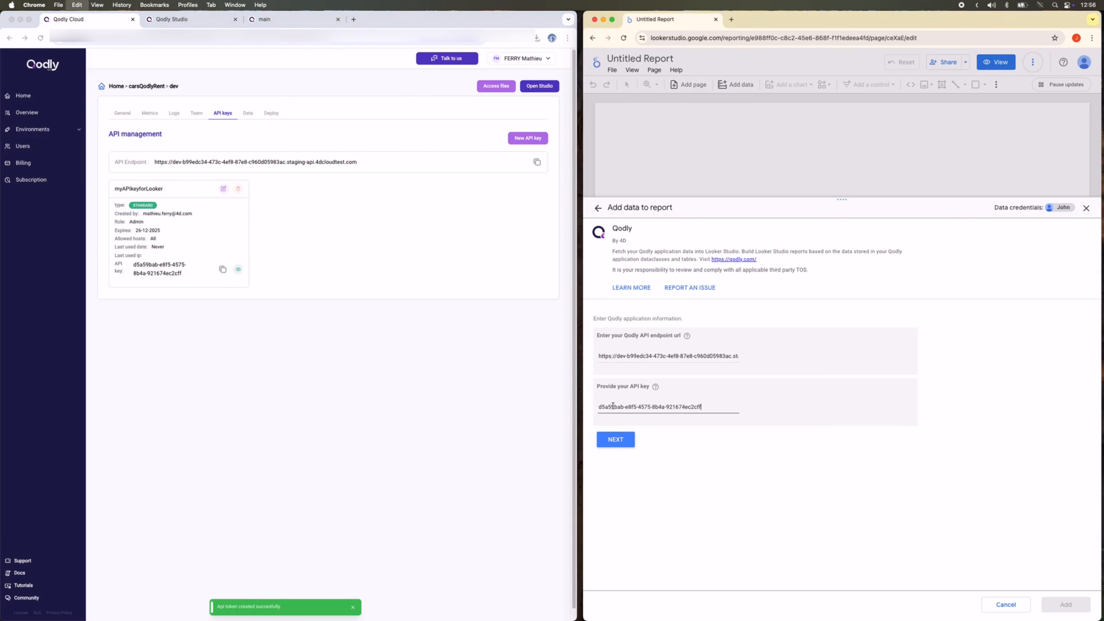
left_click(603, 442)
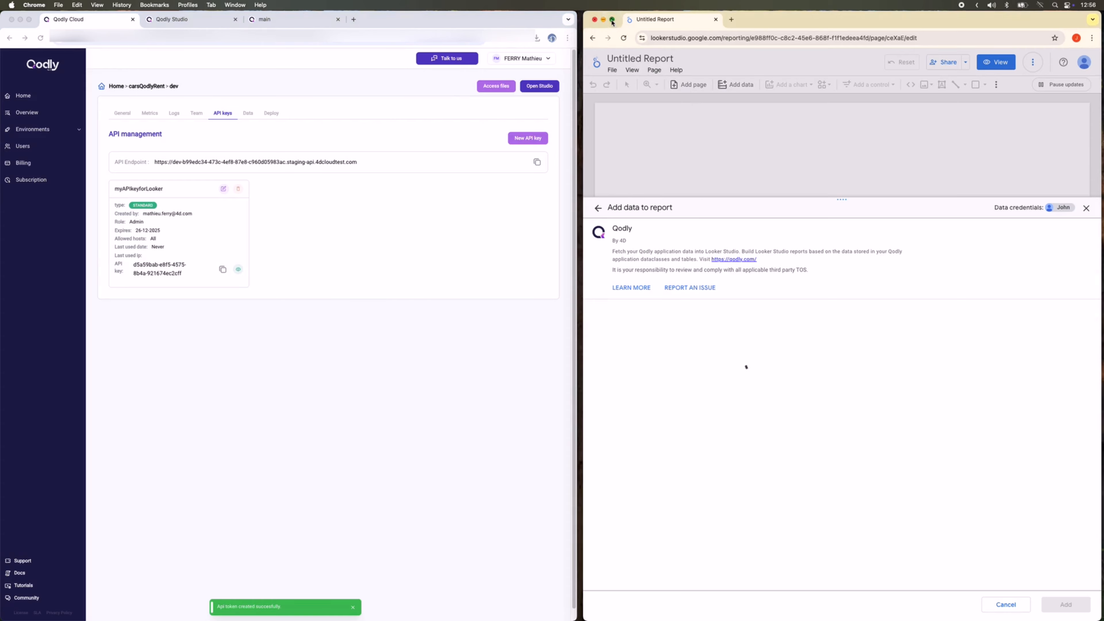
left_click(613, 19)
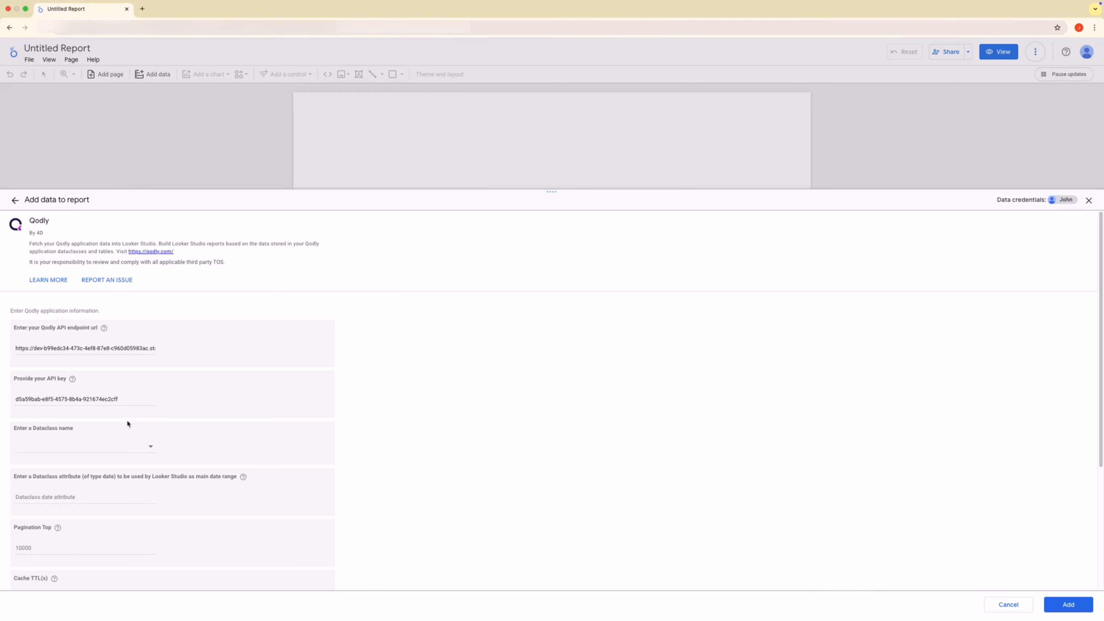
Choose Reservation in the connector's dataclass name dropdown.
scroll(61, 461, "down", 3)
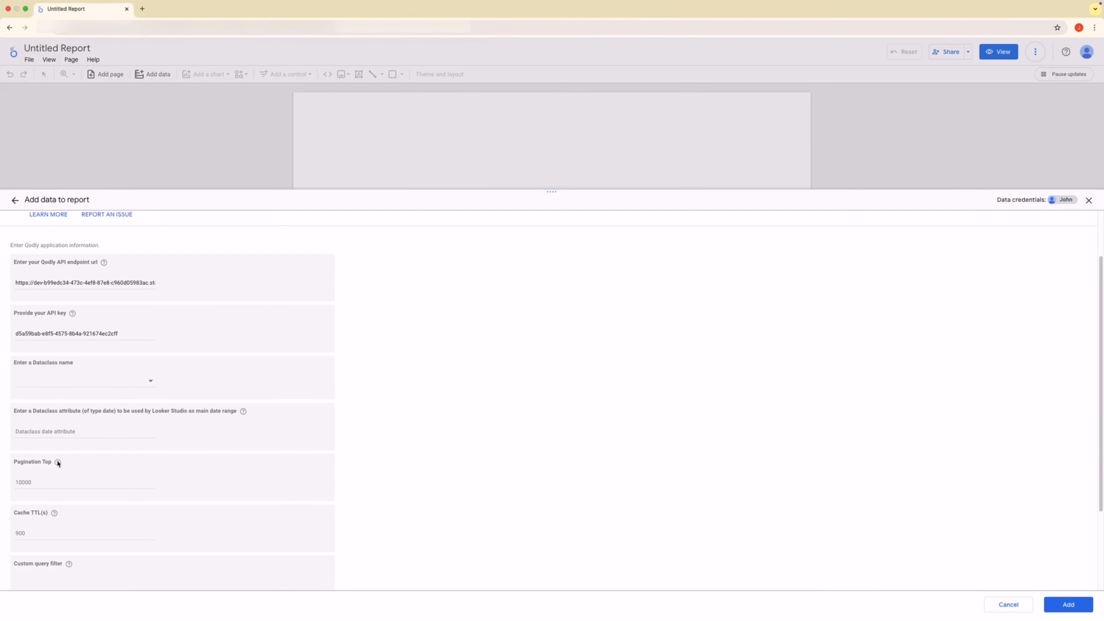
left_click(40, 385)
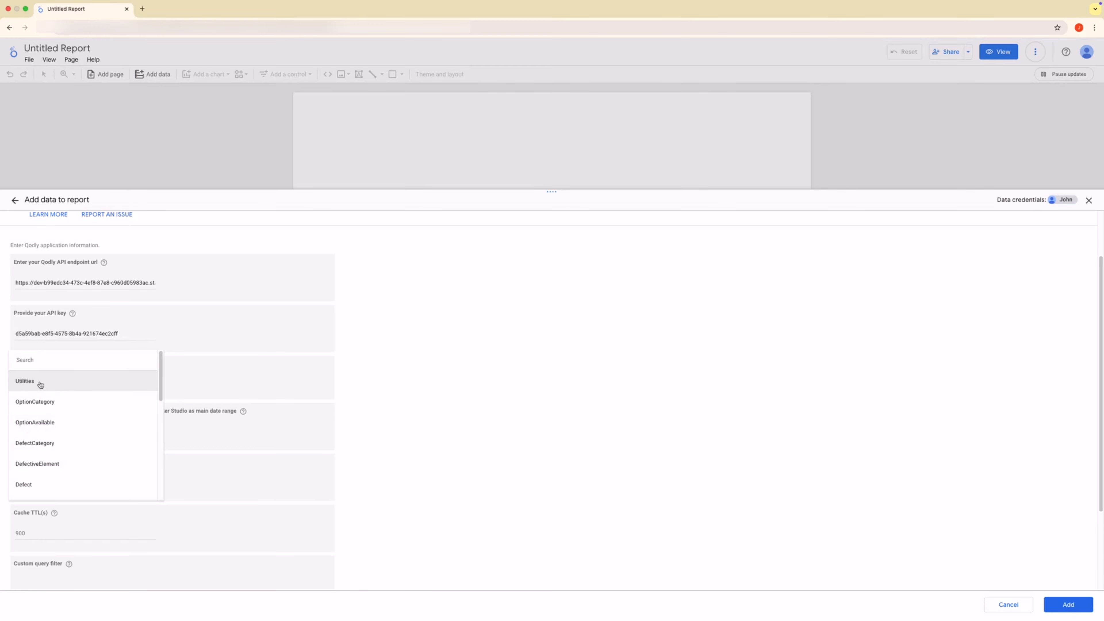
scroll(39, 413, "down", 5)
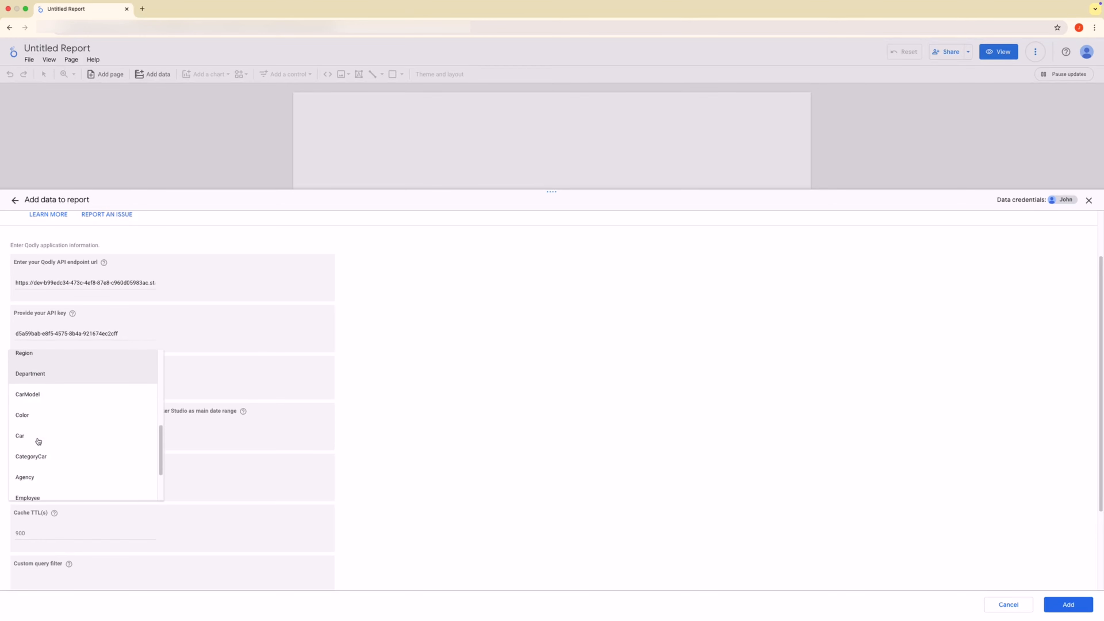
scroll(38, 441, "down", 5)
left_click(37, 456)
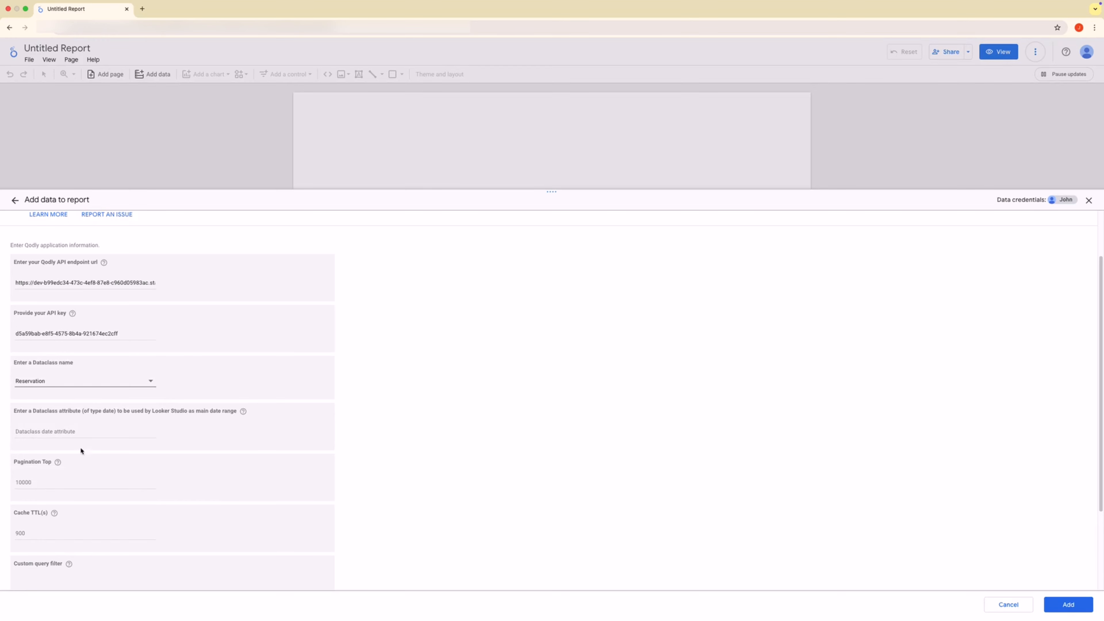
scroll(19, 409, "down", 2)
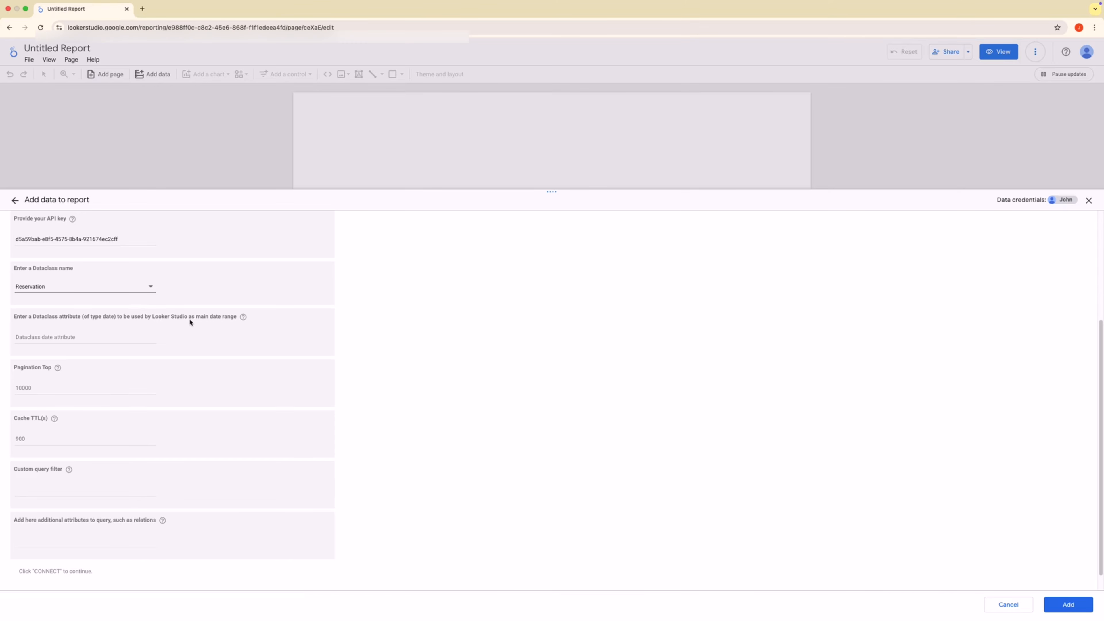
Copy the departureDate attribute name from the Reservation class in Qodly Studio.
mouse_move(37, 4)
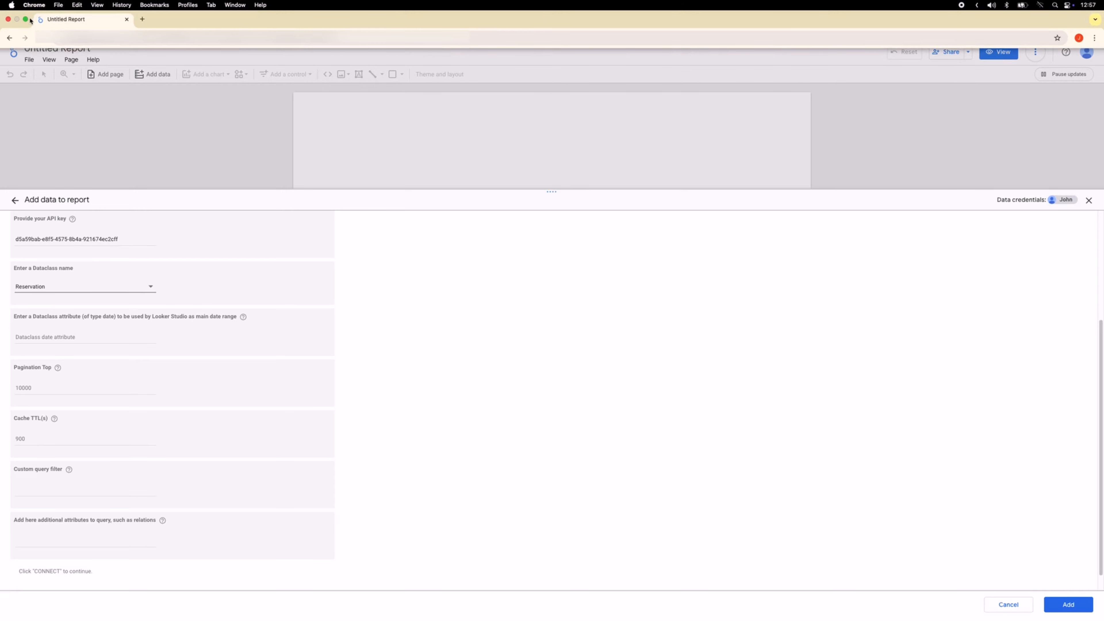
left_click(27, 21)
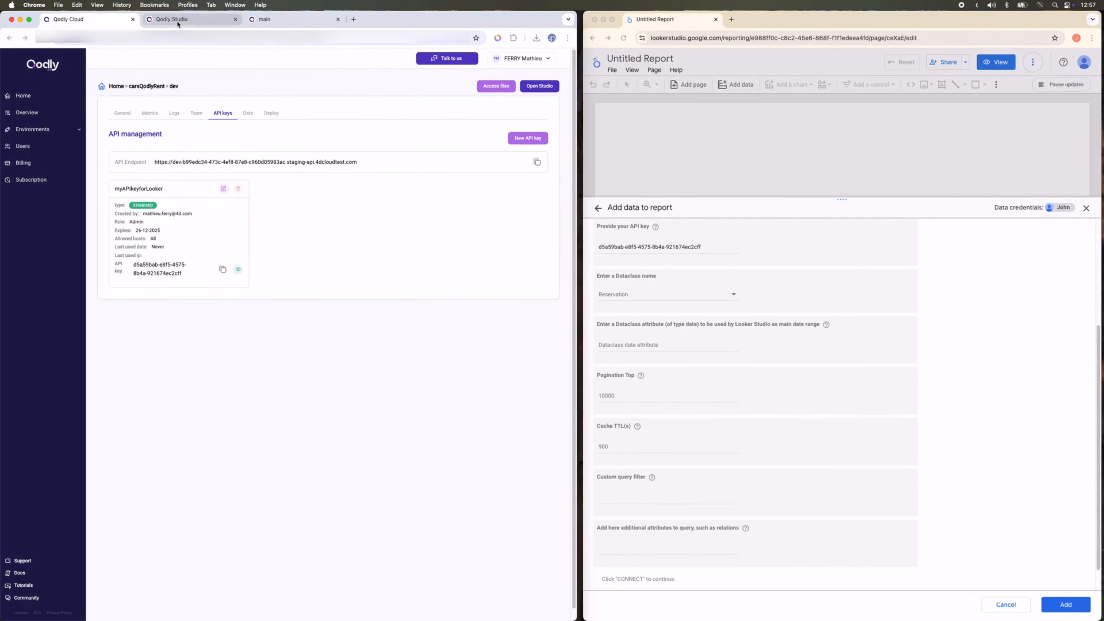
left_click(180, 20)
left_click_drag(339, 138, 158, 127)
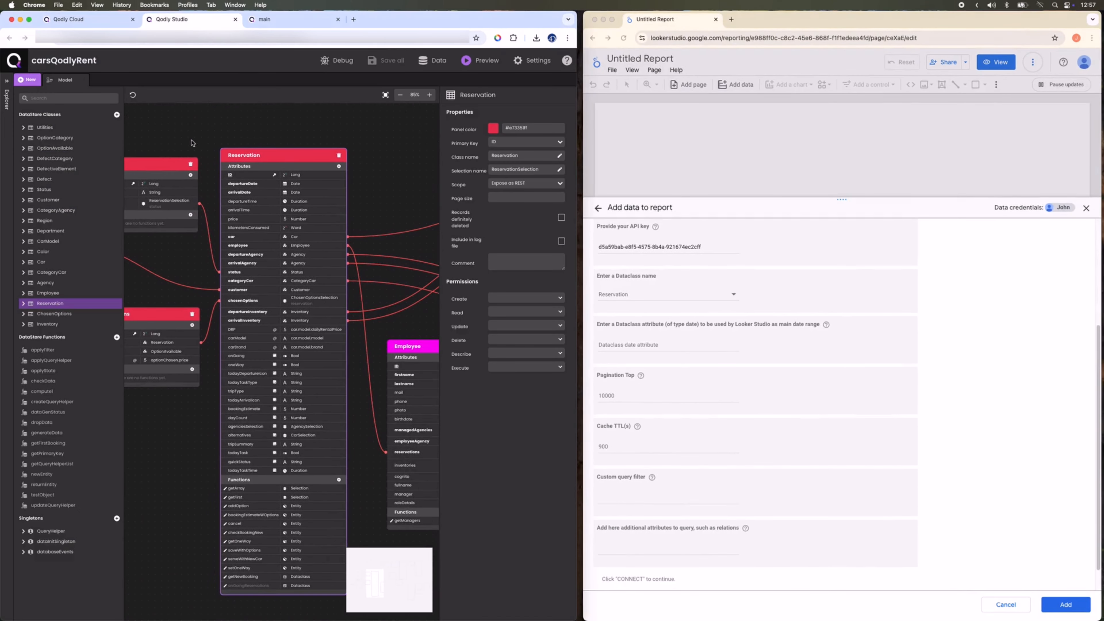
scroll(252, 216, "up", 5)
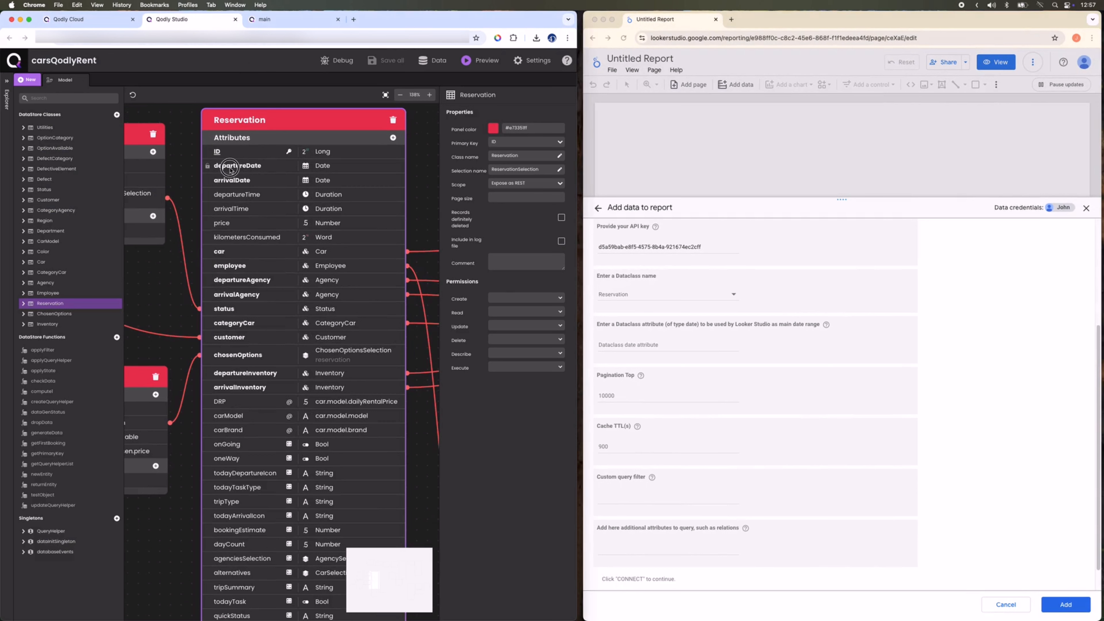
left_click(246, 169)
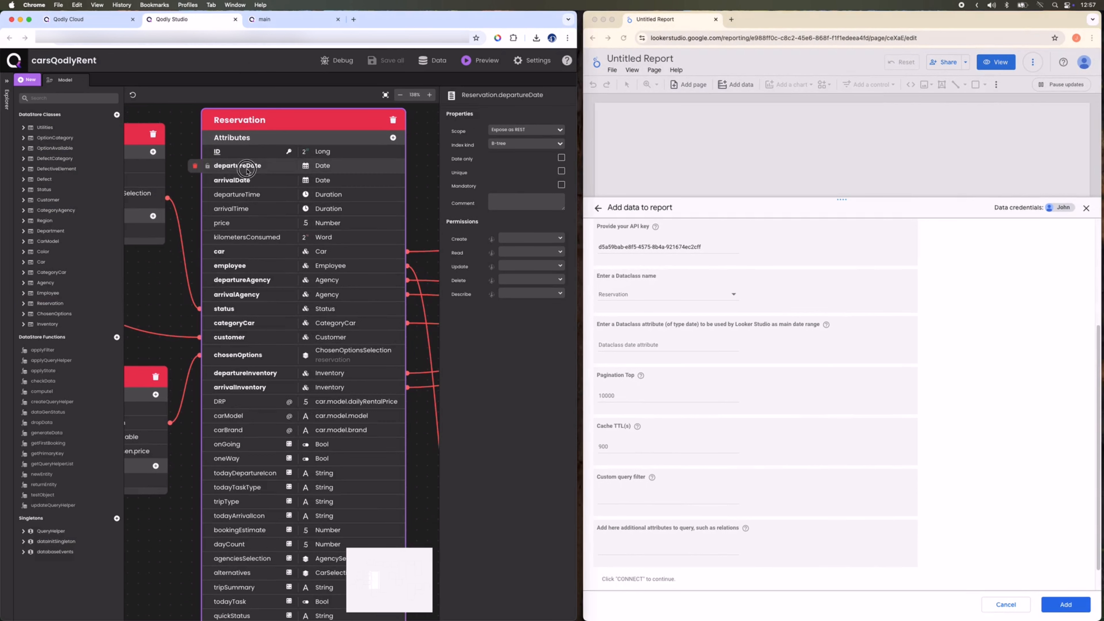
double_click(247, 167)
double_click(247, 168)
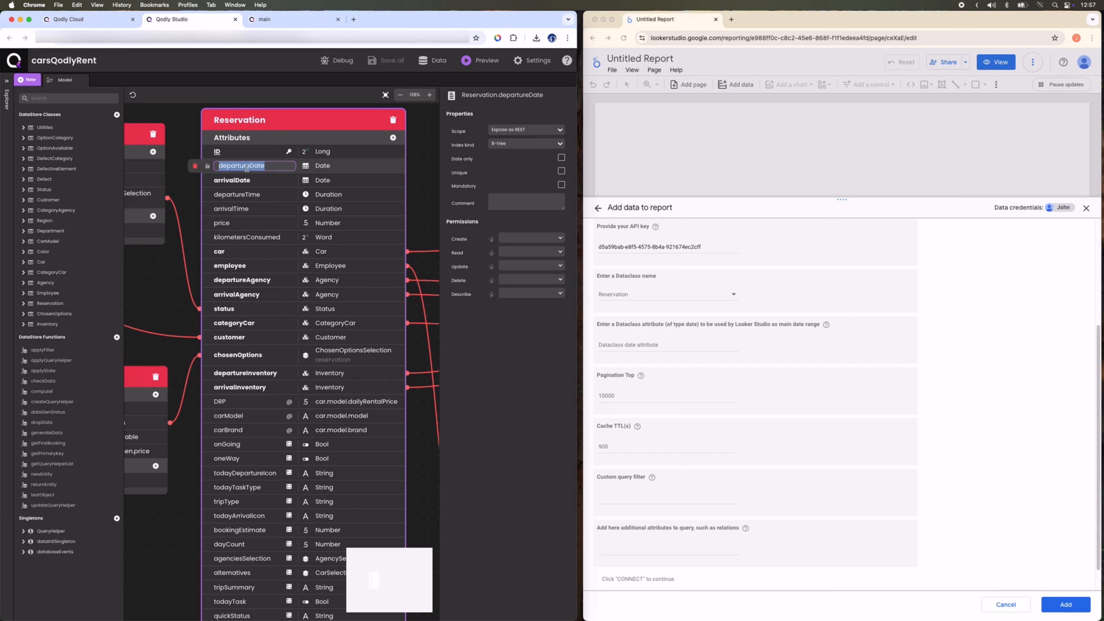
left_click(190, 120)
Paste departureDate into the Looker connector's dataclass date attribute field.
left_click(681, 352)
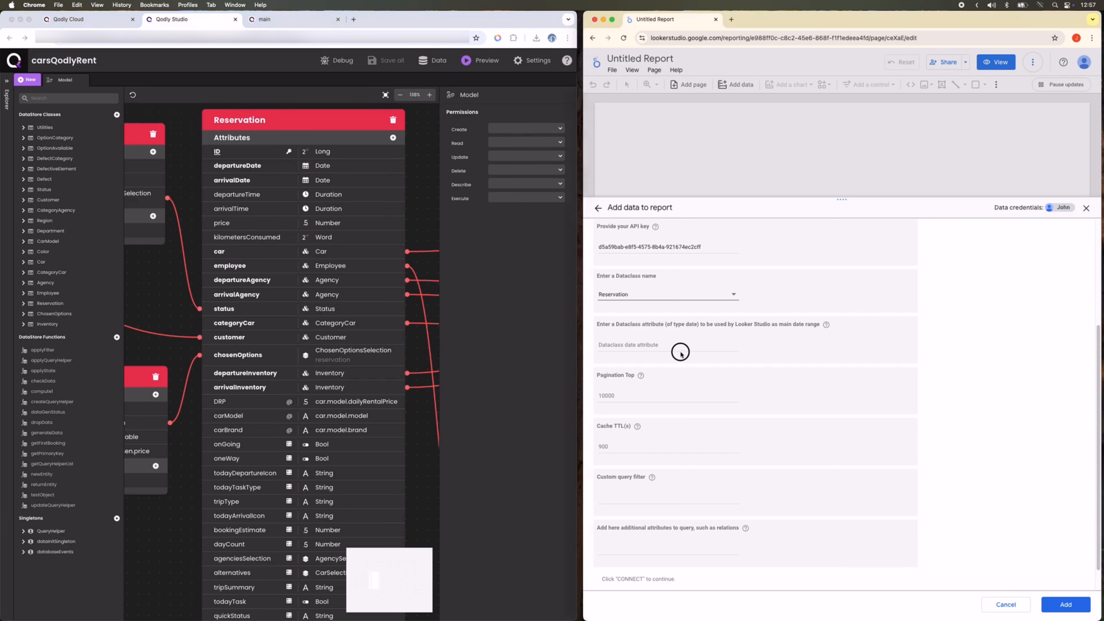
left_click(632, 346)
key("super+v")
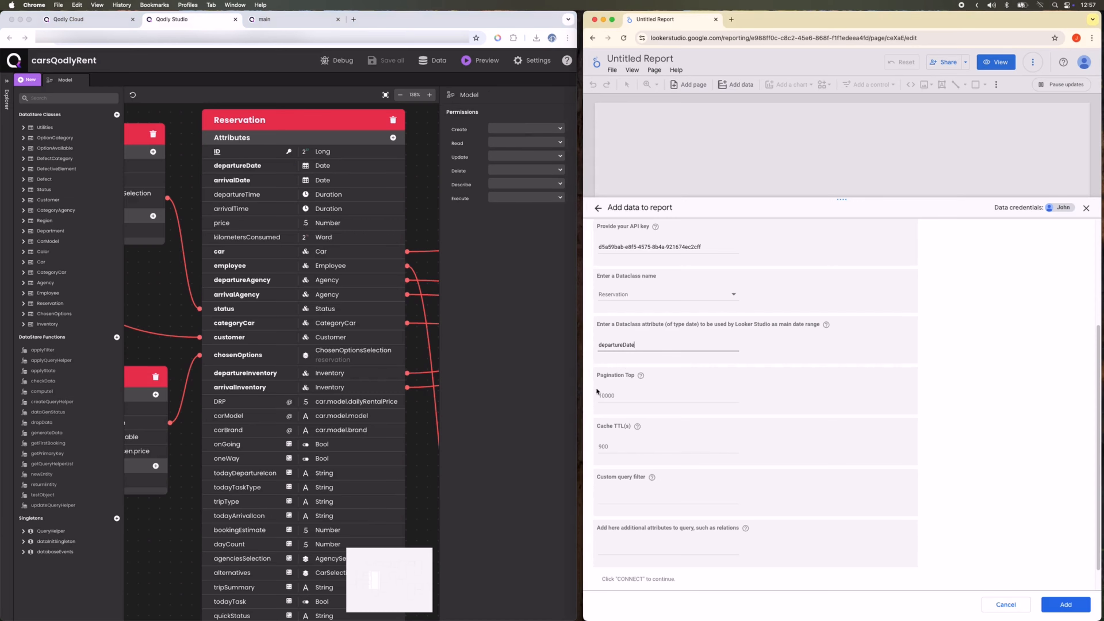
Maximize the form and review Pagination Top 10000, Cache TTL 900 and Custom query filter.
left_click(612, 21)
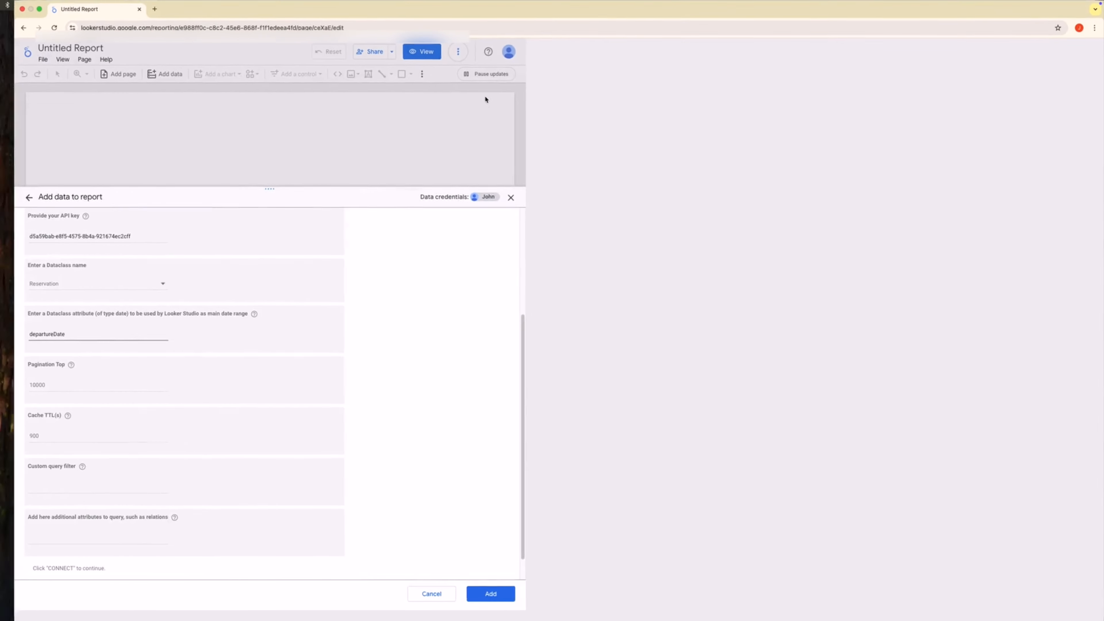
scroll(28, 387, "down", 1)
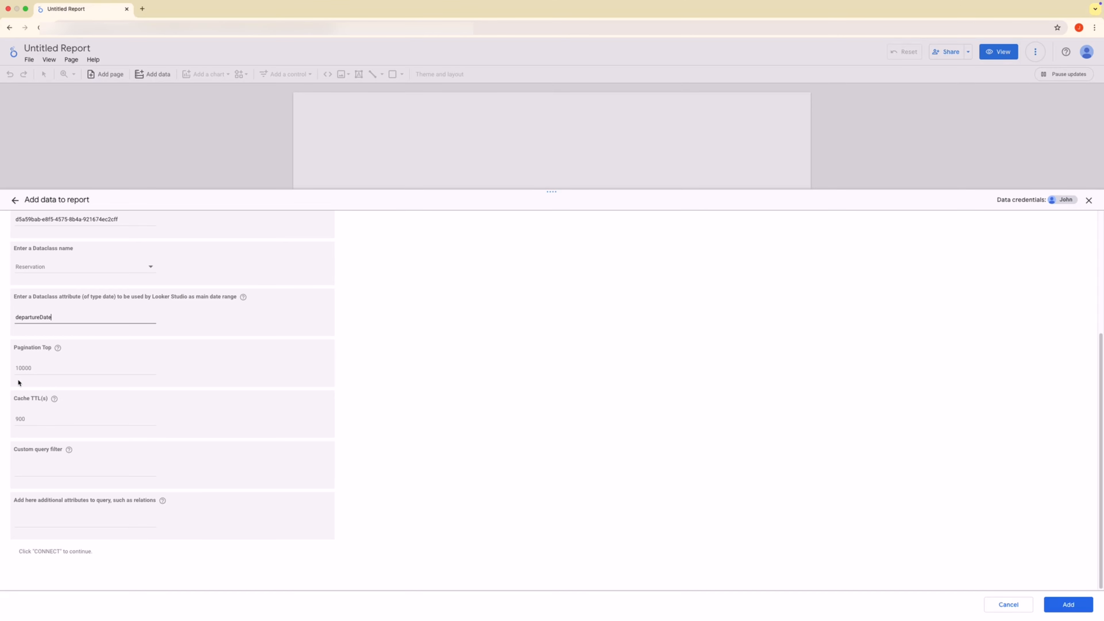
left_click(40, 368)
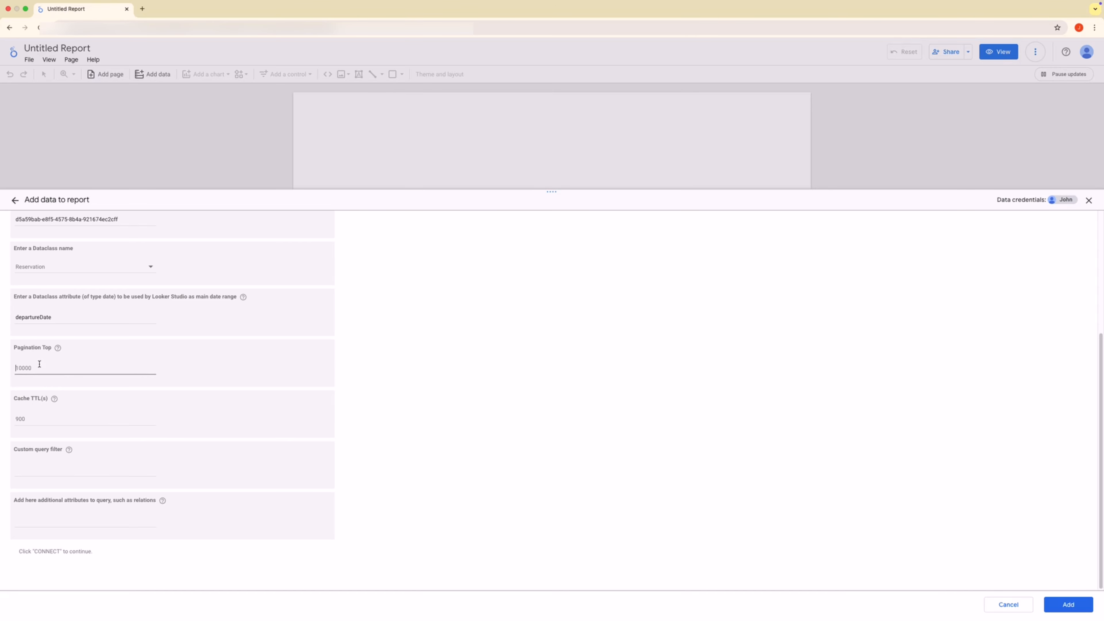
left_click(51, 421)
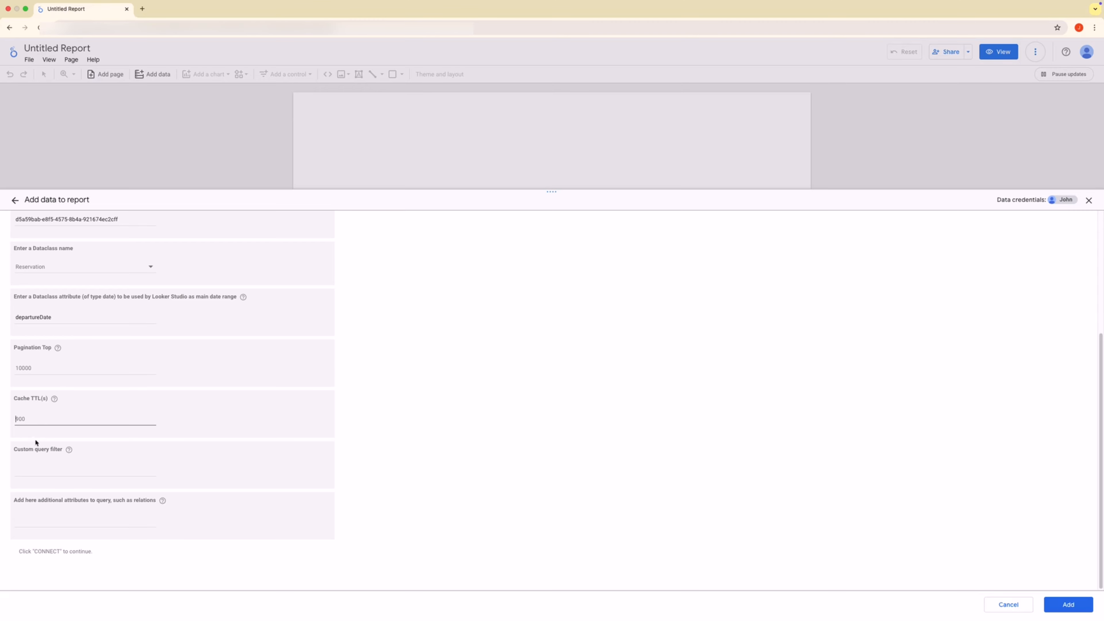
left_click(28, 470)
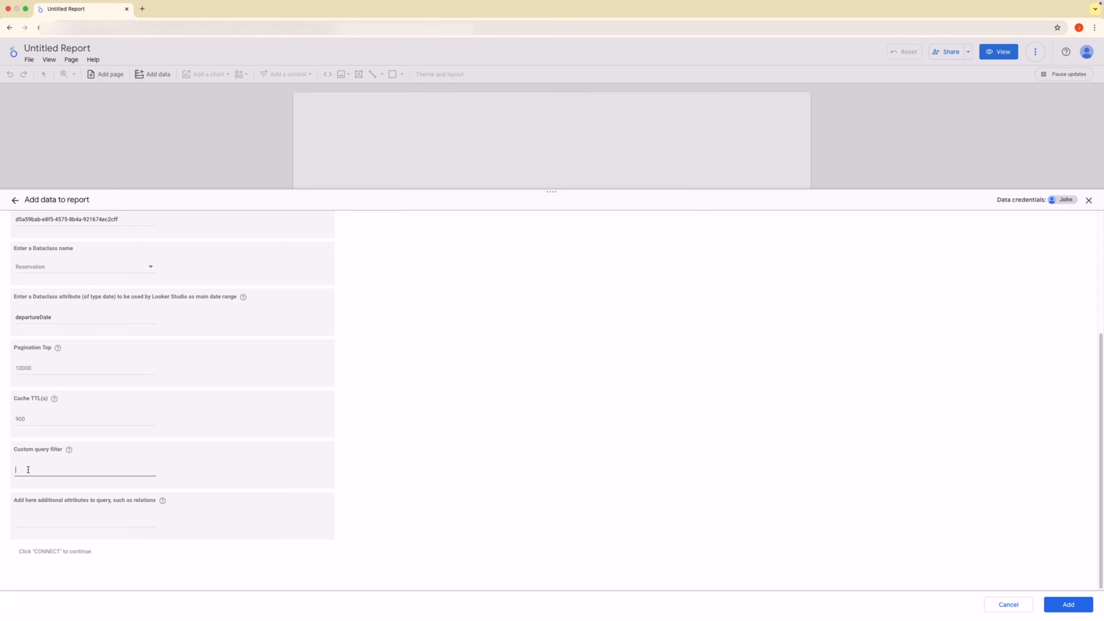
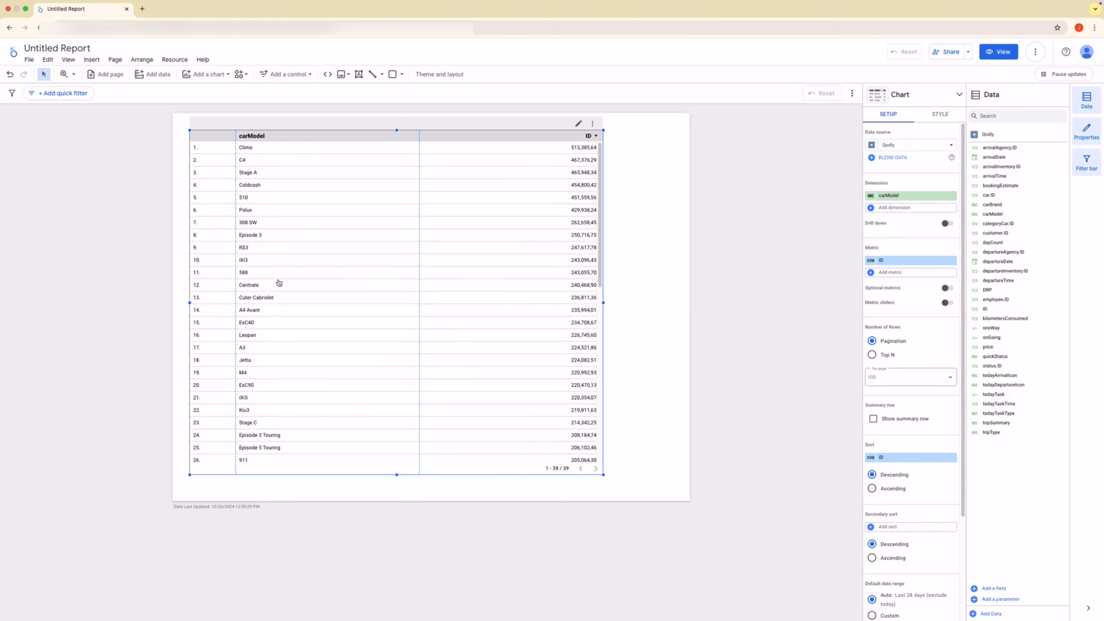
Scroll the report to look over the carModel-by-ID table.
scroll(279, 283, "down", 5)
scroll(278, 281, "up", 5)
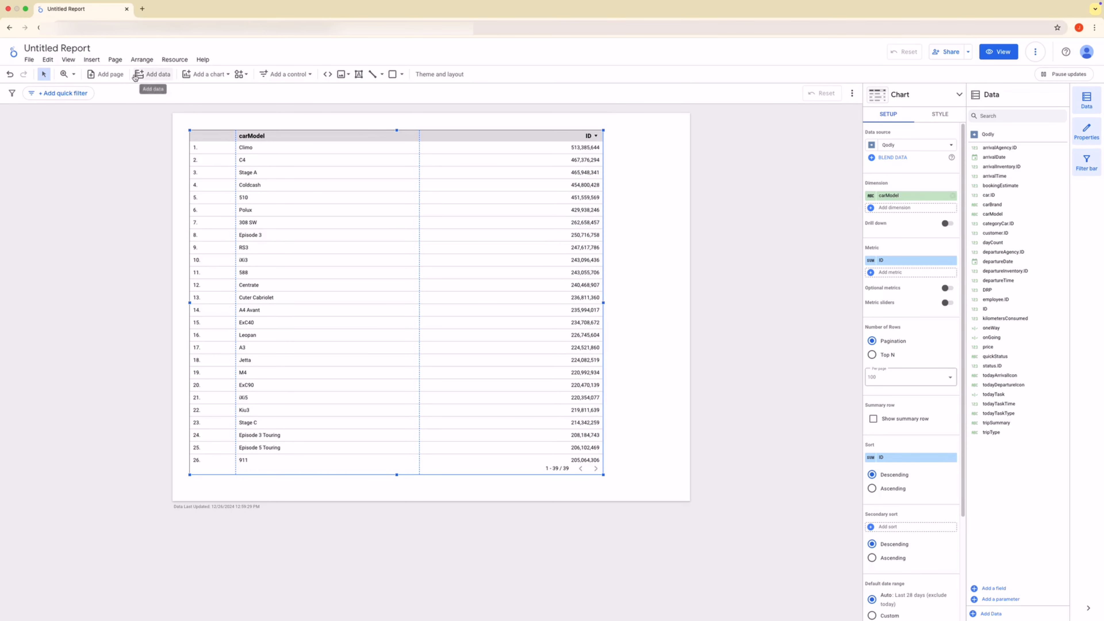
Retitle the report from Untitled Report to myAppReport and select the table chart.
double_click(75, 48)
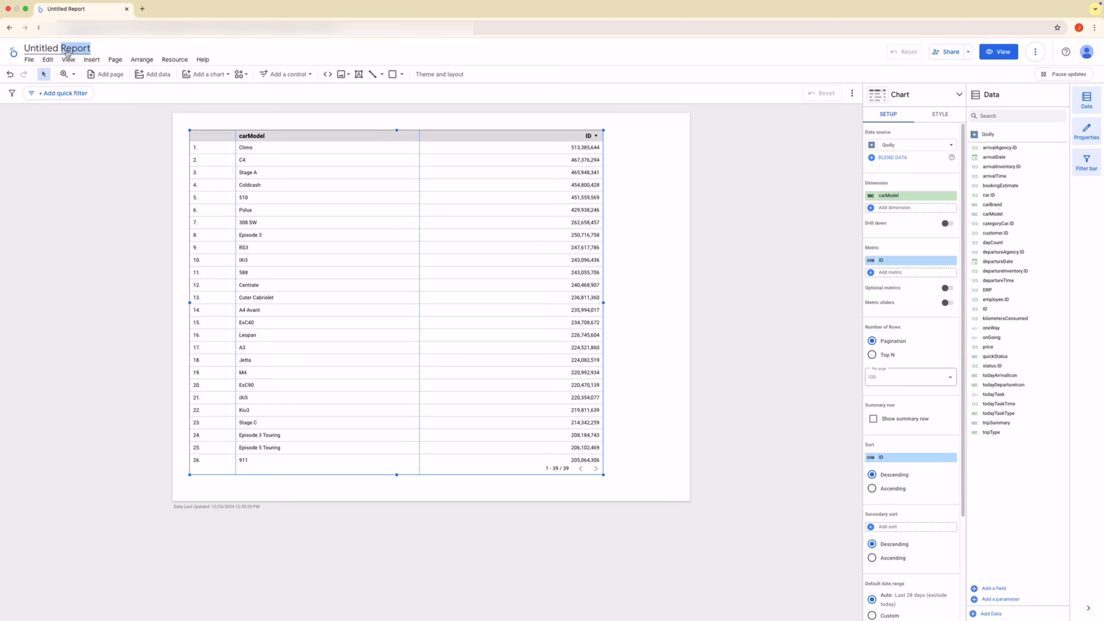
triple_click(51, 46)
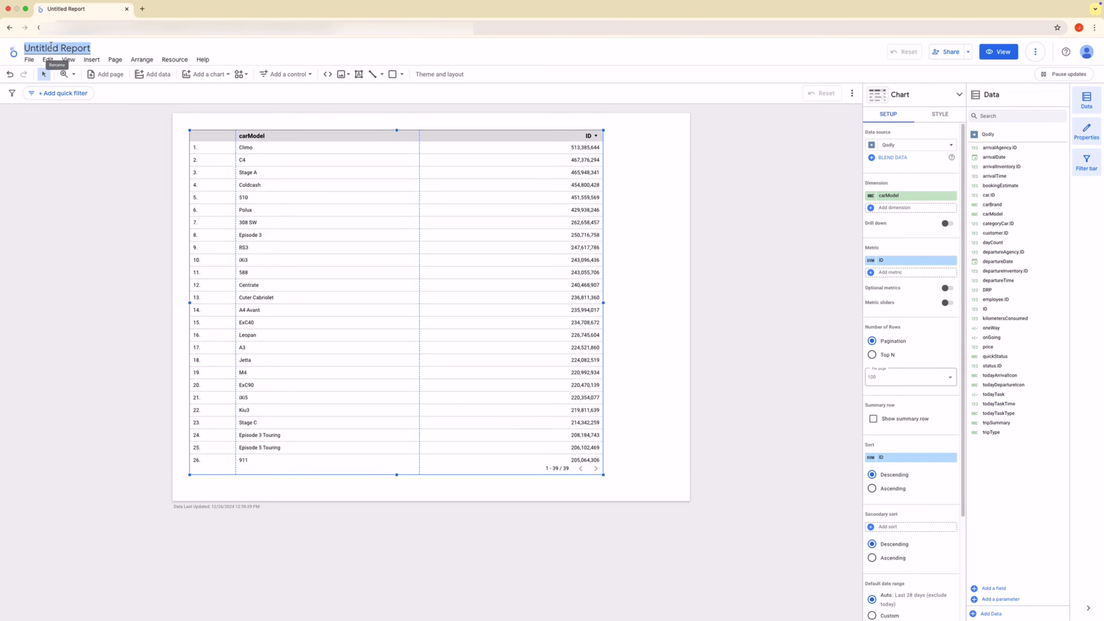
type("myA")
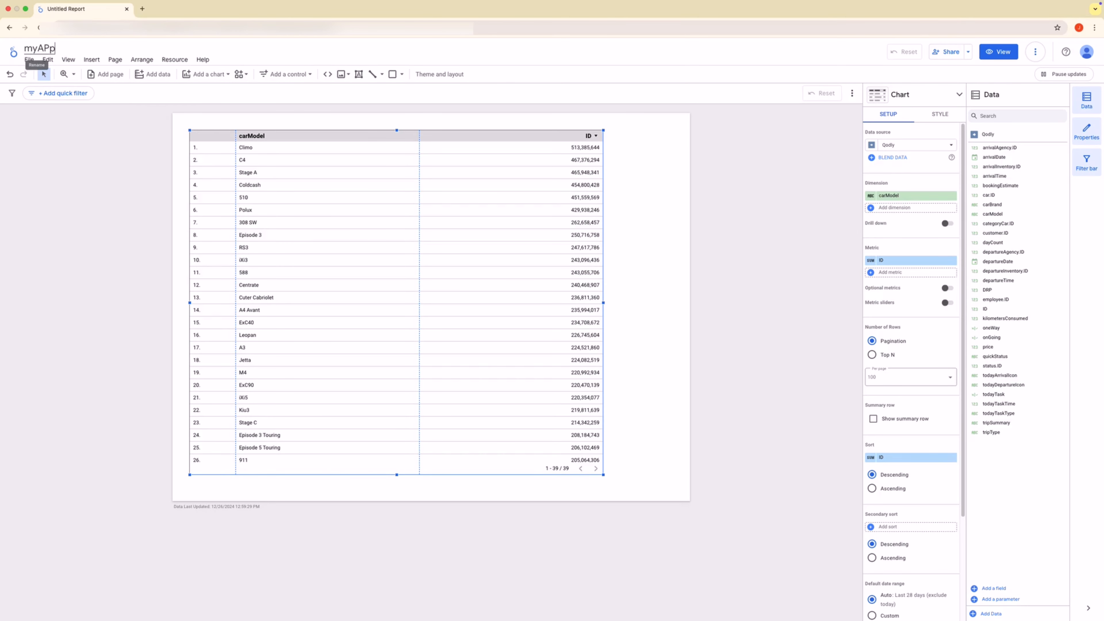
type("ppReport")
key("Return")
left_click(165, 178)
left_click(498, 152)
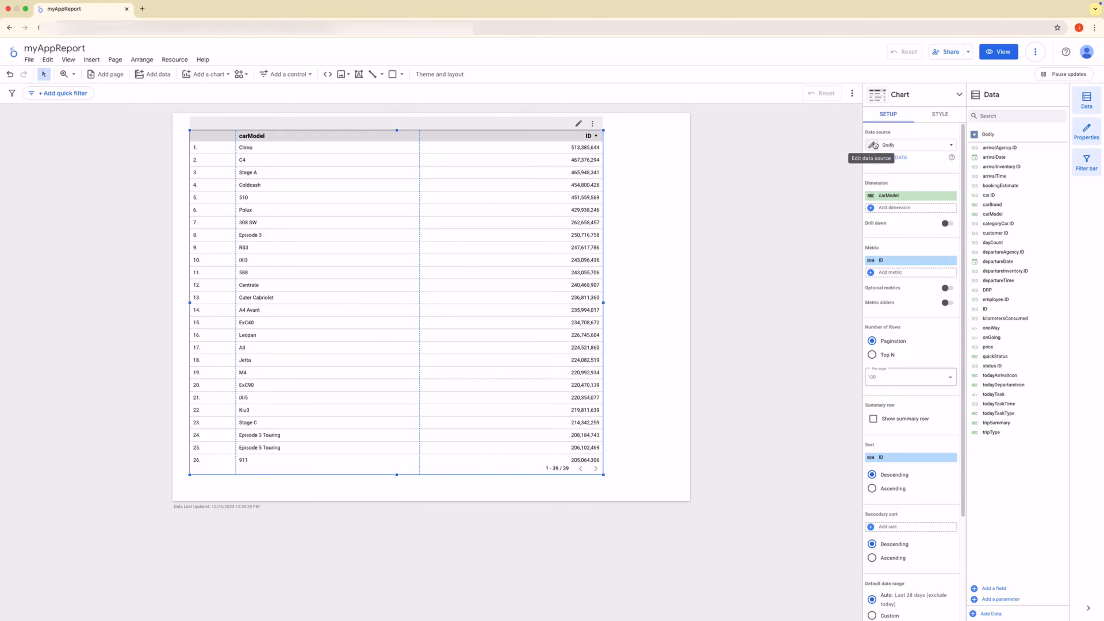
Through Manage added data sources, rename the Qodly data source to Reservations.
left_click(142, 60)
left_click(175, 61)
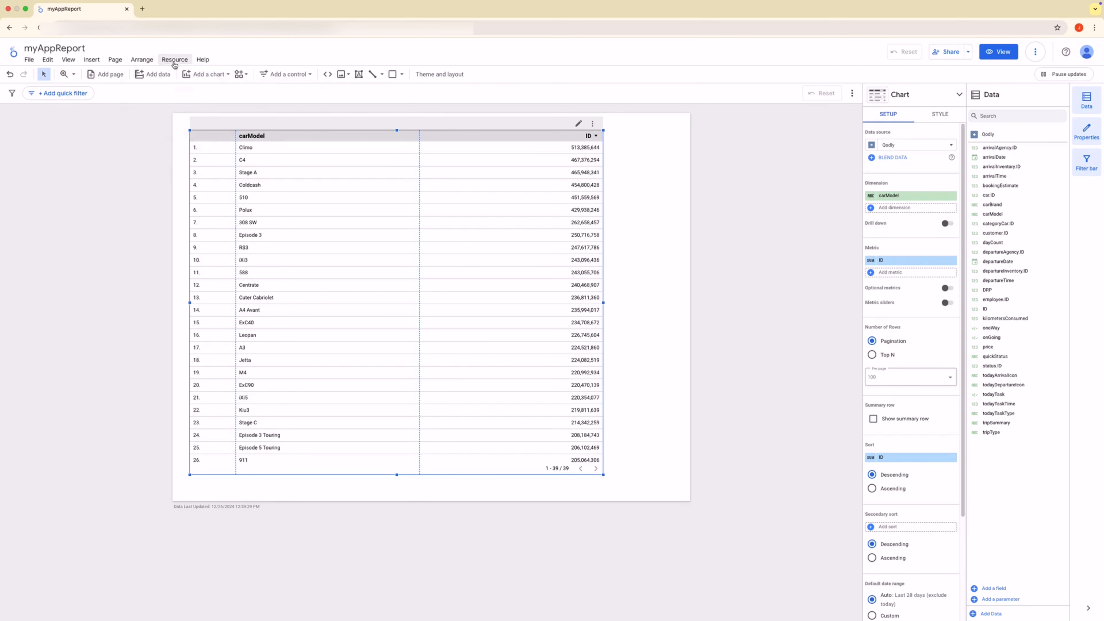
left_click(175, 60)
left_click(178, 74)
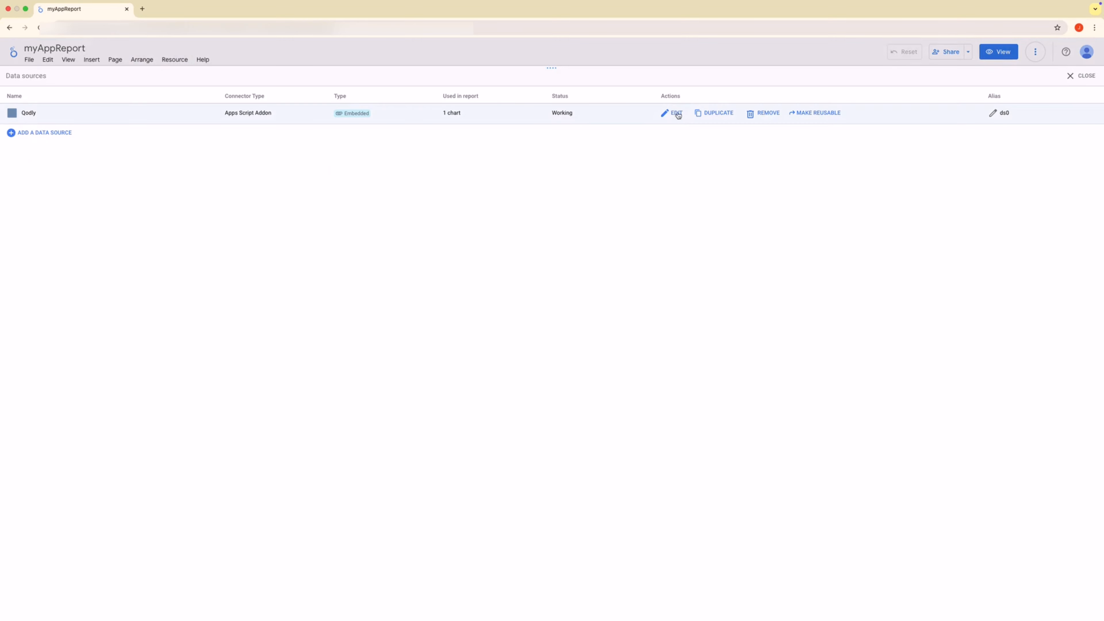
left_click(672, 112)
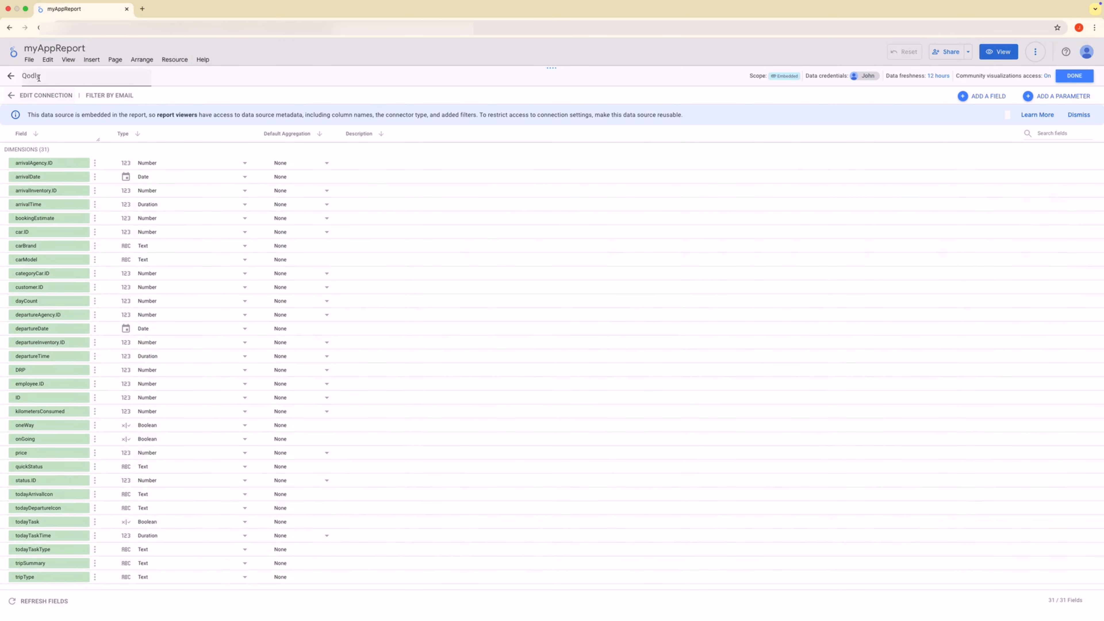
double_click(39, 77)
type("Reservations")
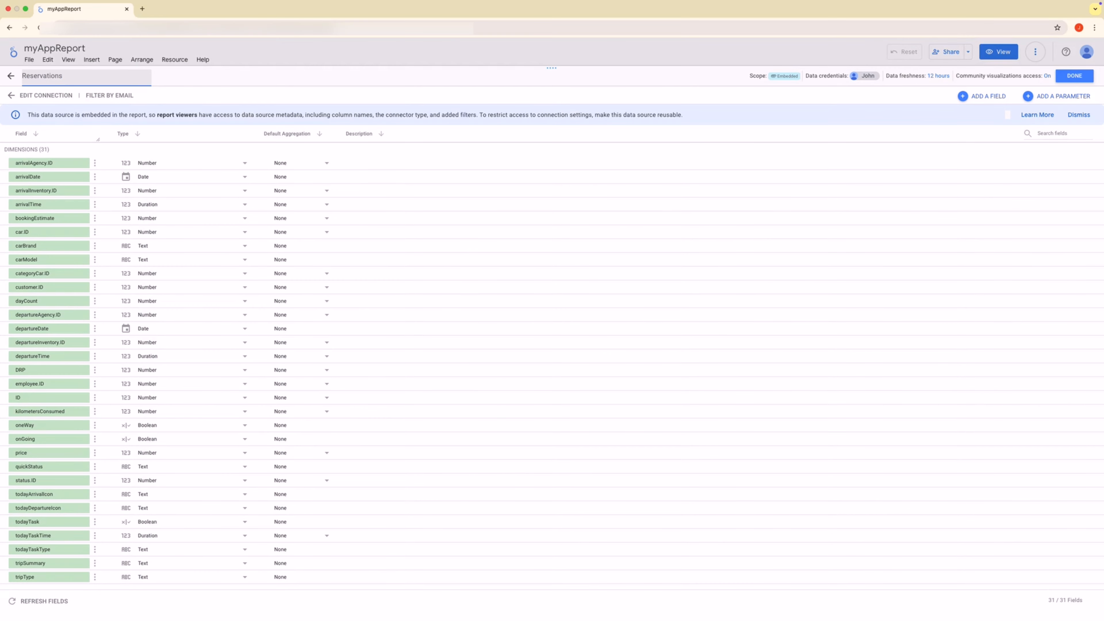
left_click(1061, 79)
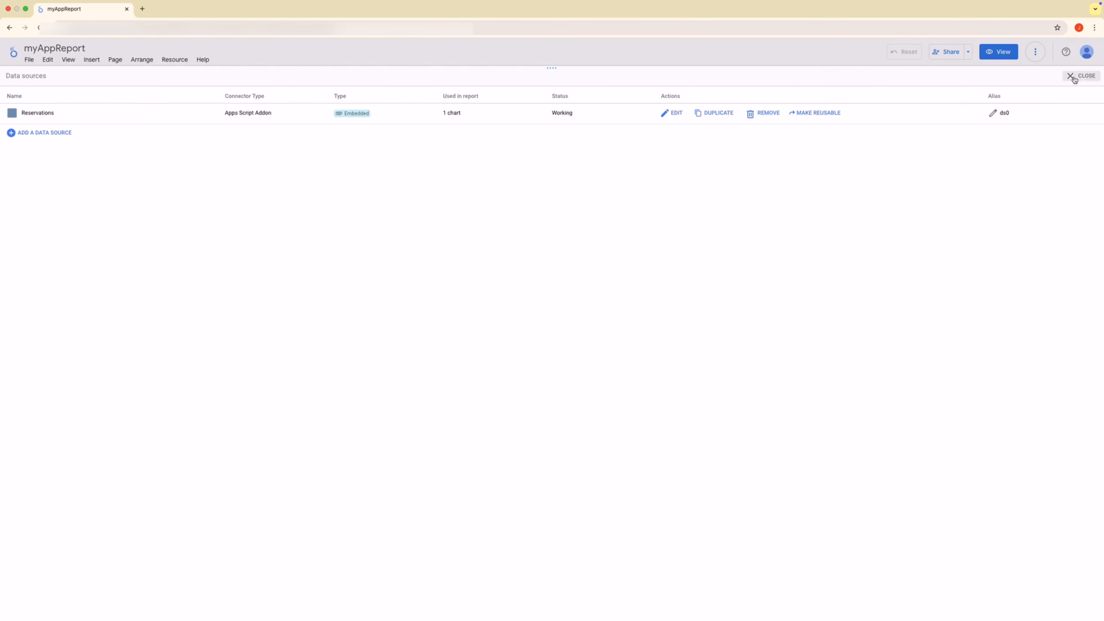
left_click(1077, 77)
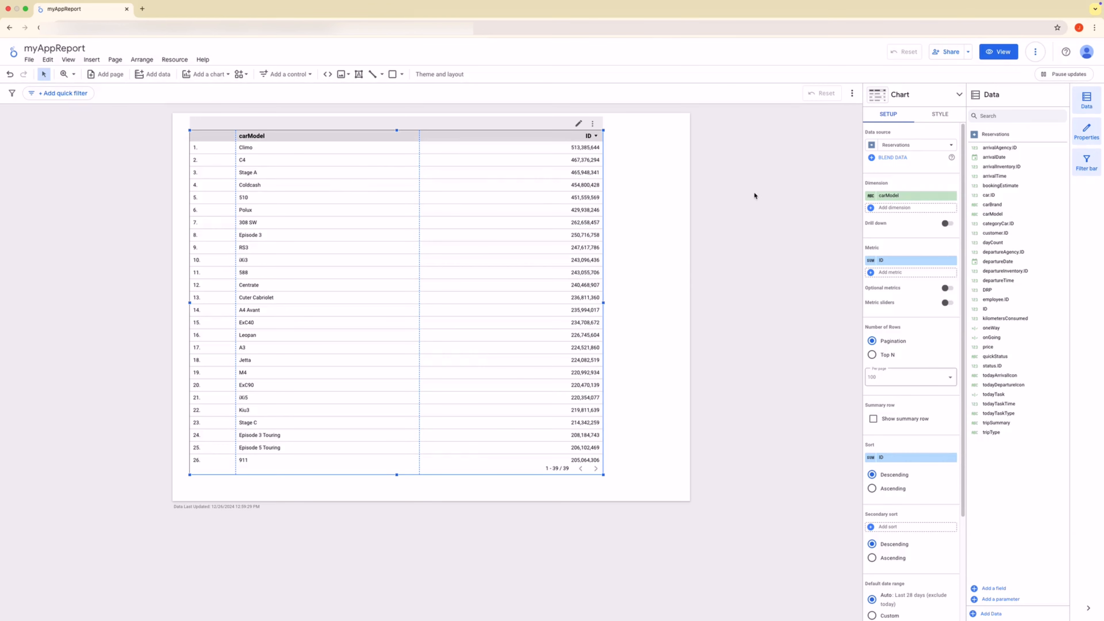
Make the table wider and shorter, check Reservation's carModel in Qodly, then maximize Looker Studio.
left_click_drag(603, 476, 672, 288)
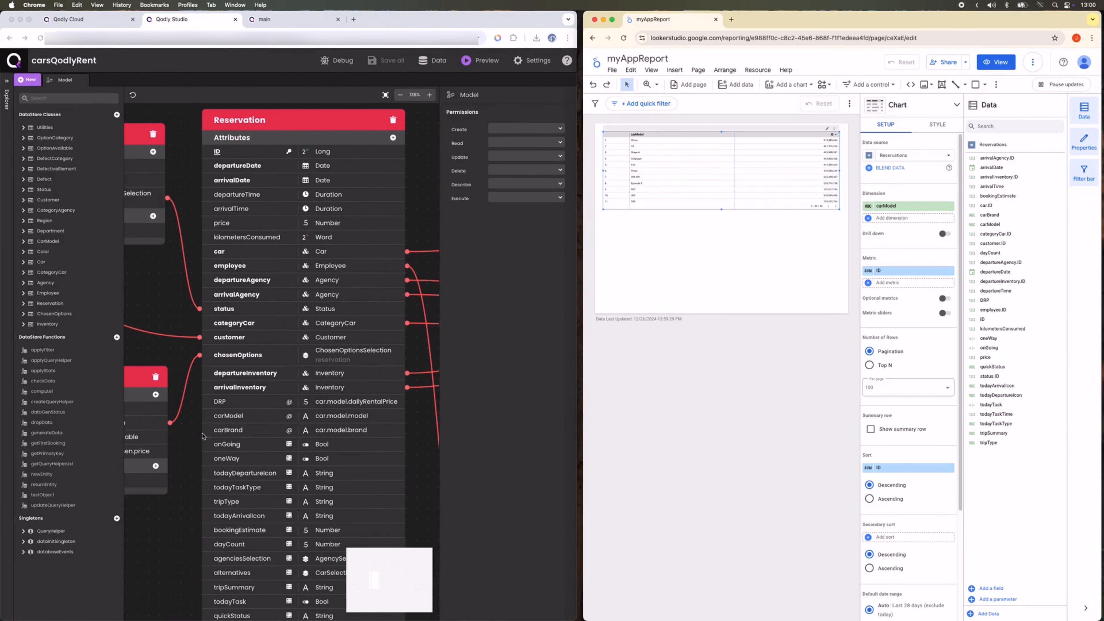
left_click(194, 434)
right_click(193, 429)
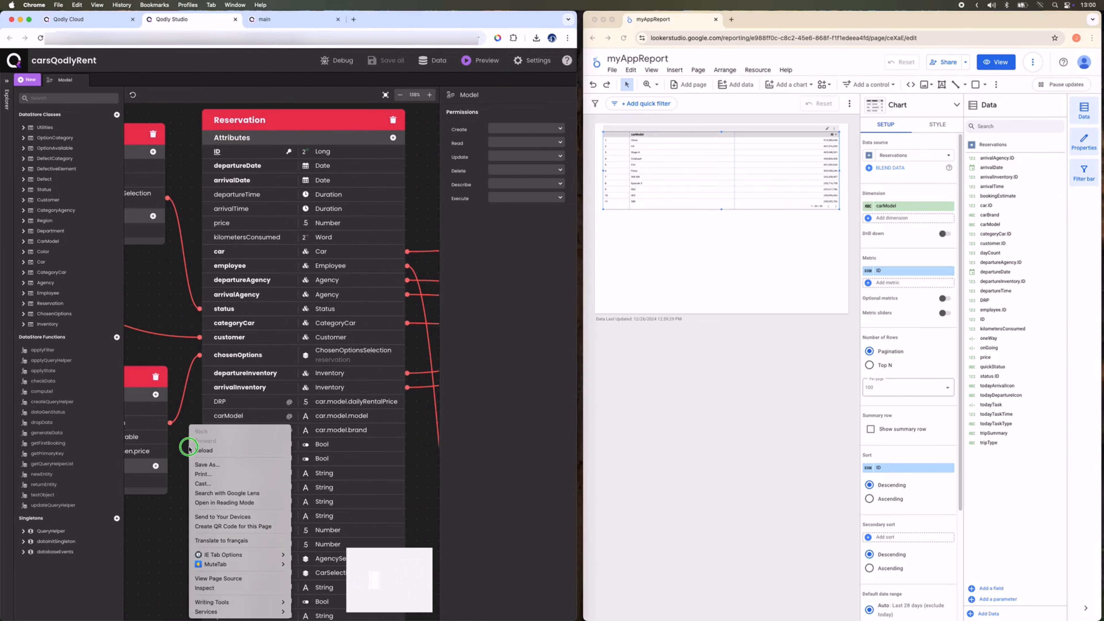
left_click(215, 421)
left_click(242, 420)
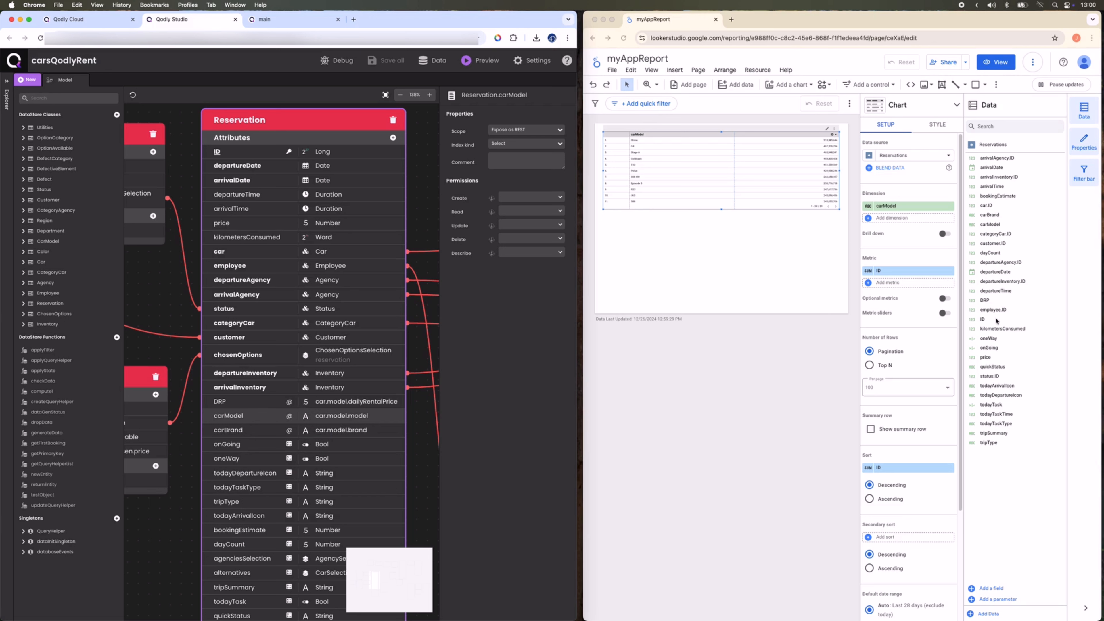
left_click(997, 497)
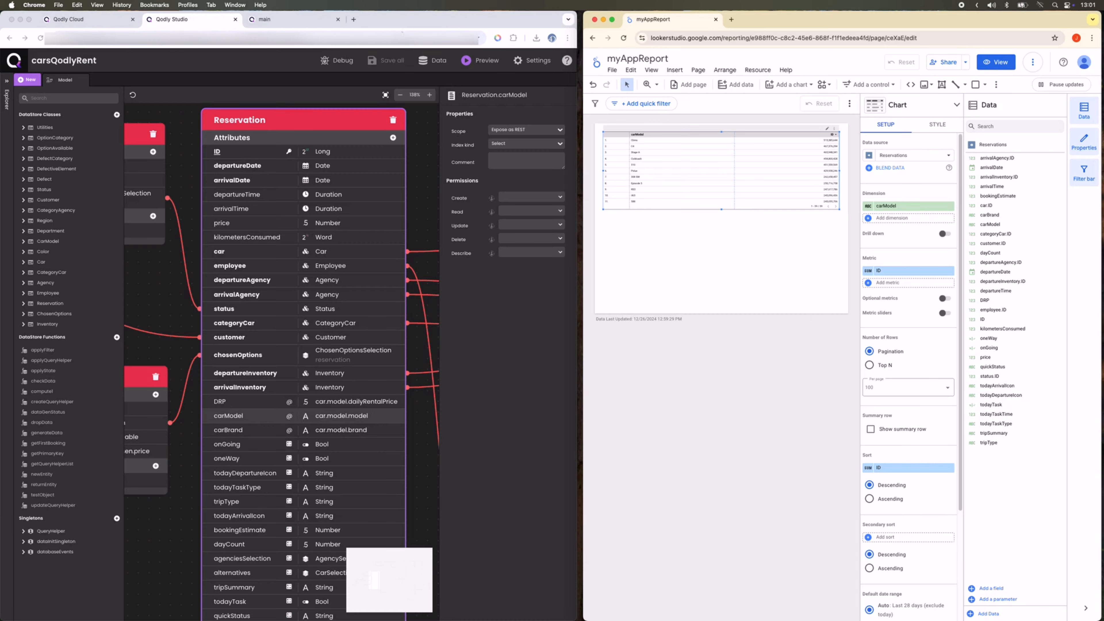
left_click(613, 19)
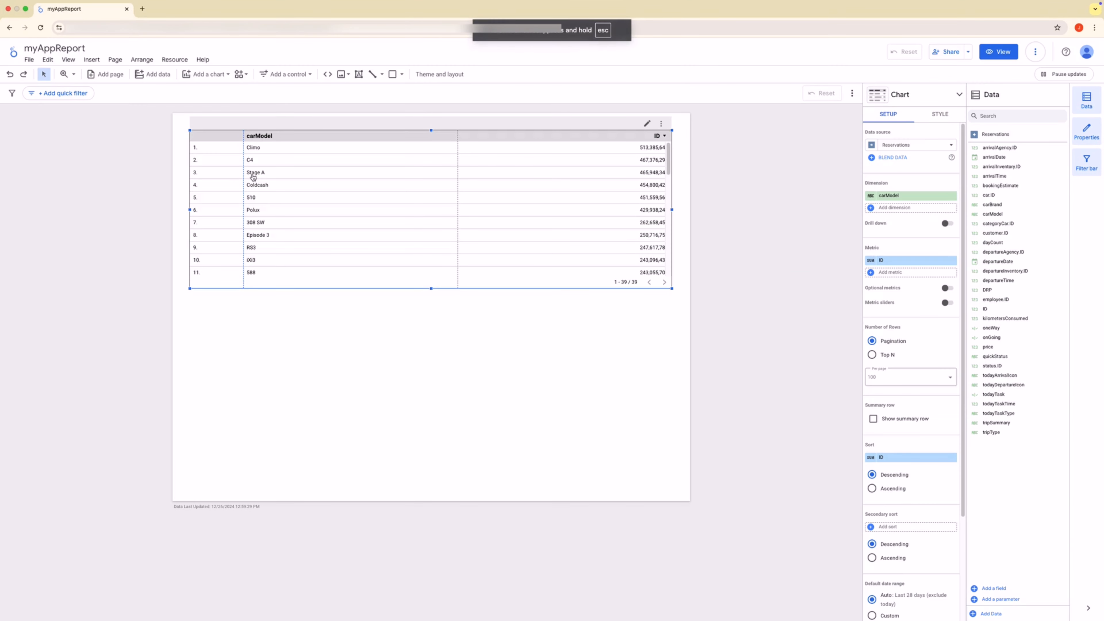
Swap the table to dimension departureAgency.ID and metric price, replacing carModel and ID.
left_click(527, 361)
left_click(456, 219)
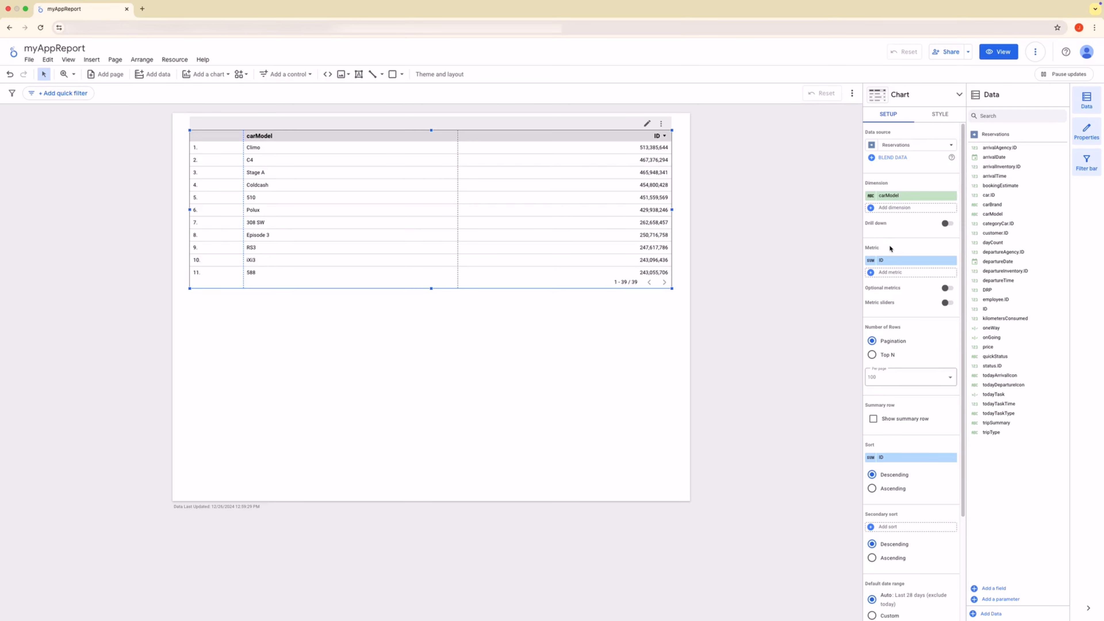
left_click_drag(969, 208, 513, 207)
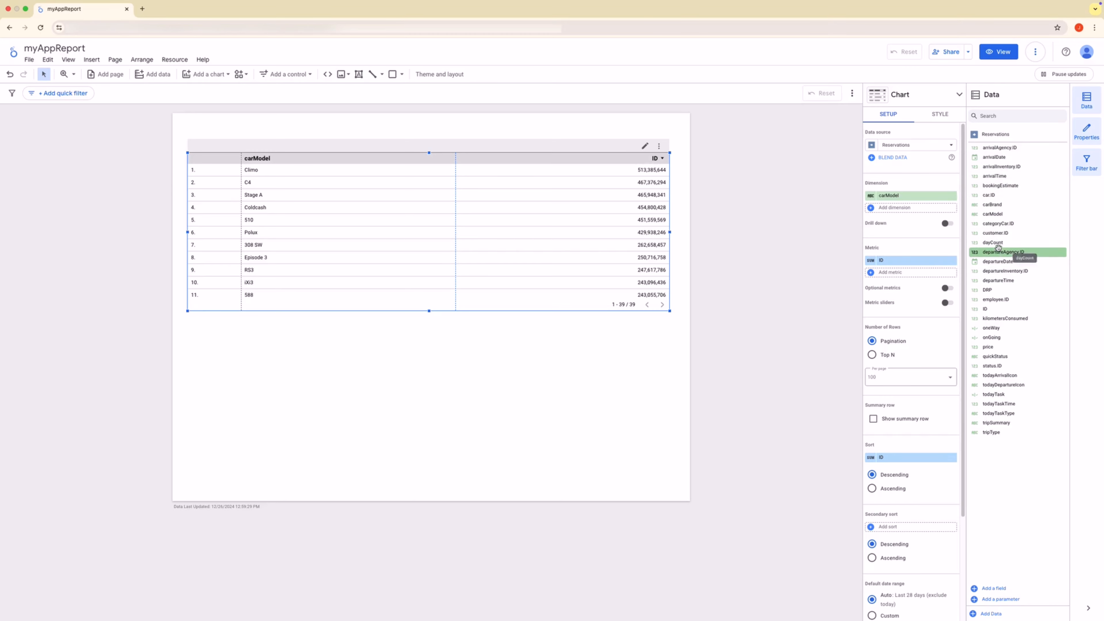
left_click_drag(993, 252, 915, 198)
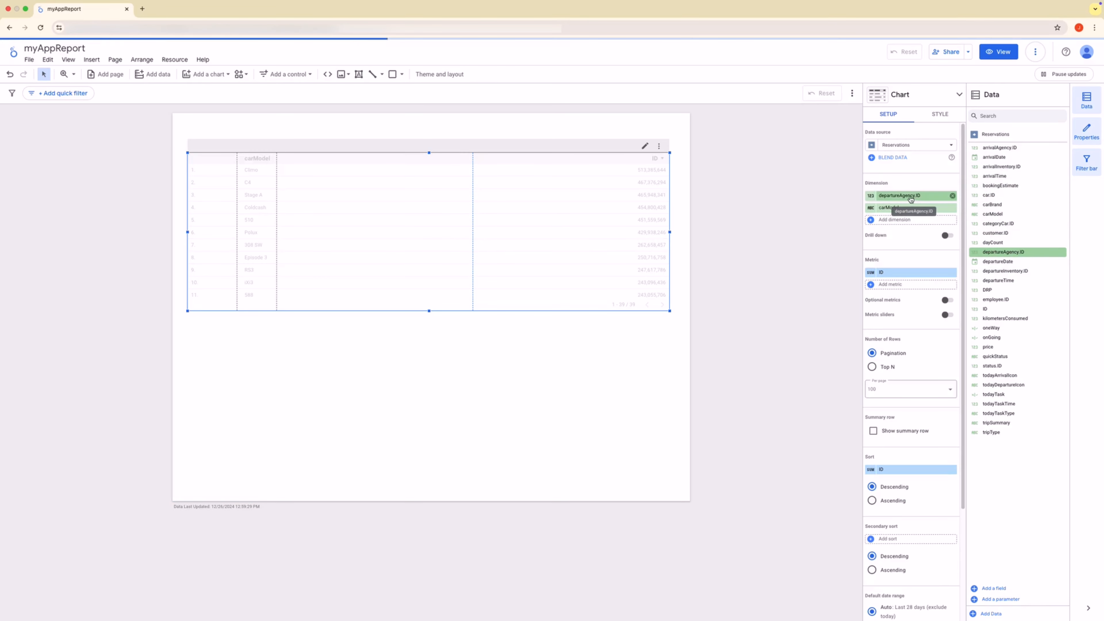
left_click(952, 209)
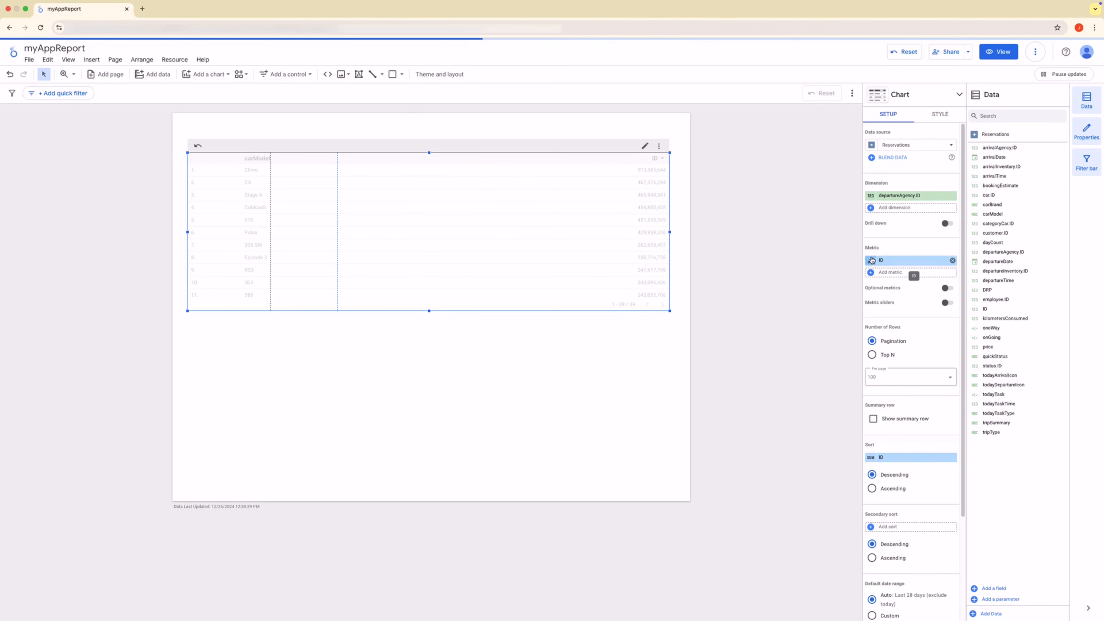
left_click(890, 262)
scroll(910, 341, "down", 2)
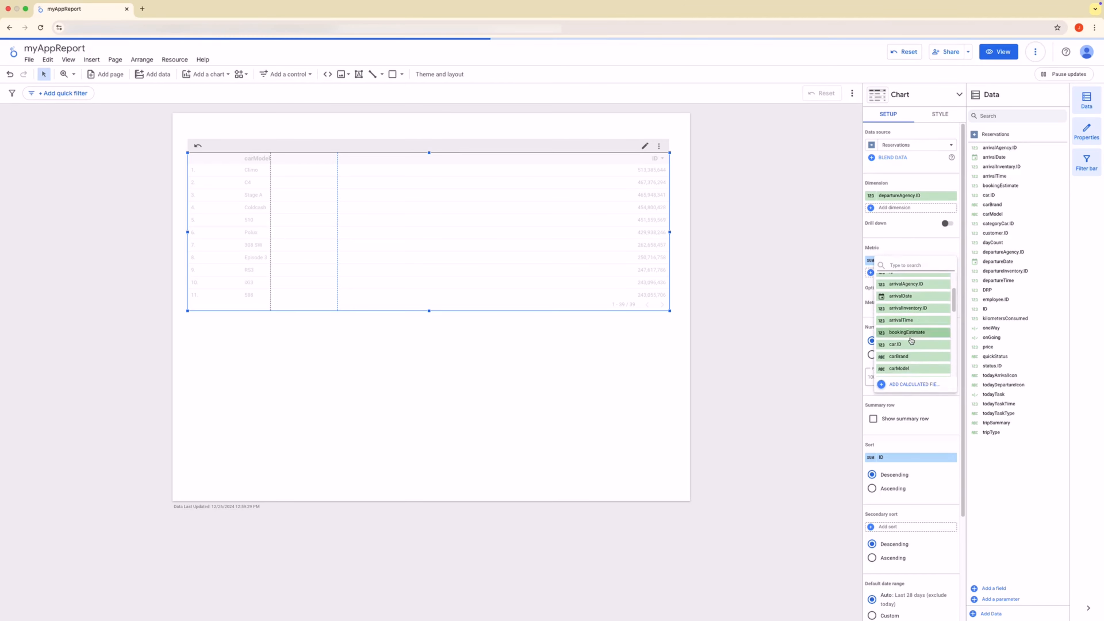
scroll(912, 343, "down", 4)
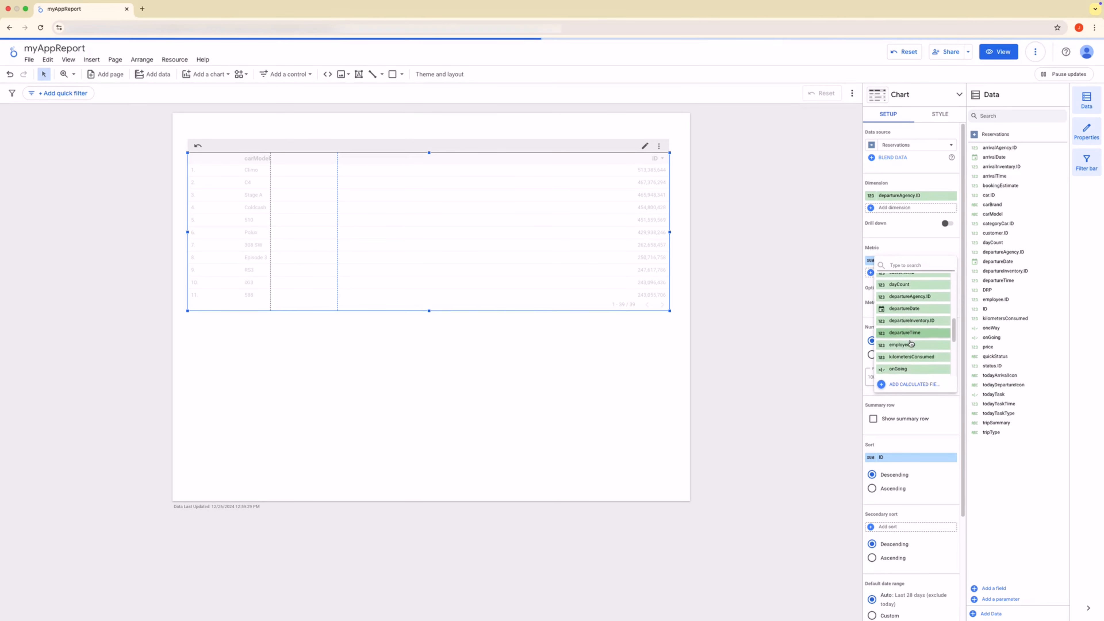
left_click(911, 342)
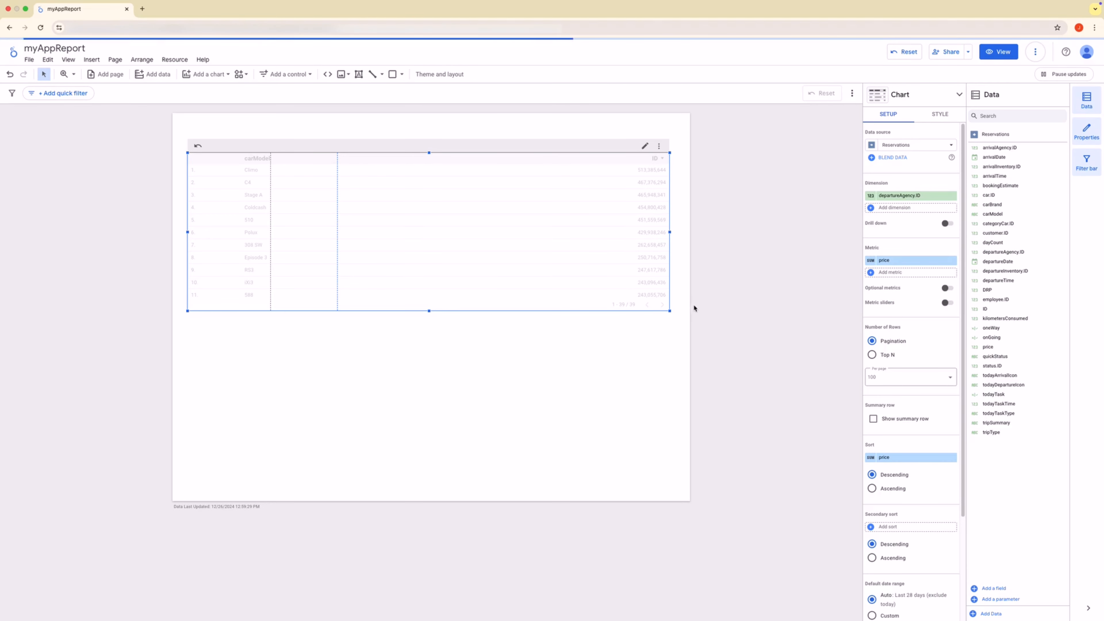
Refresh the table and widen its departureAgency.ID column.
left_click(526, 345)
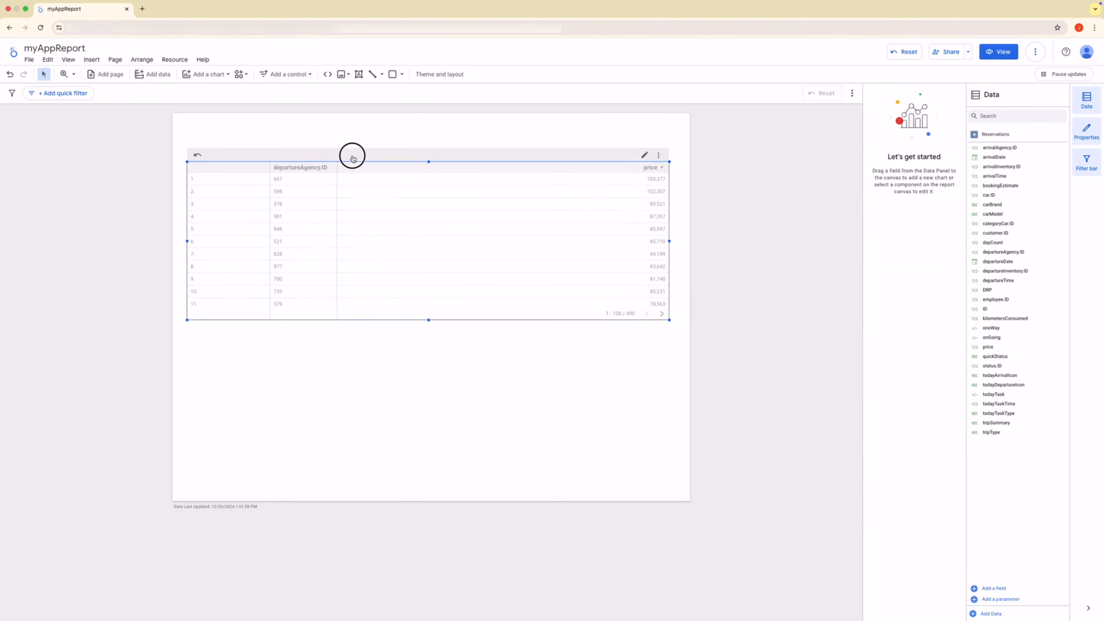
left_click(353, 159)
left_click(343, 141)
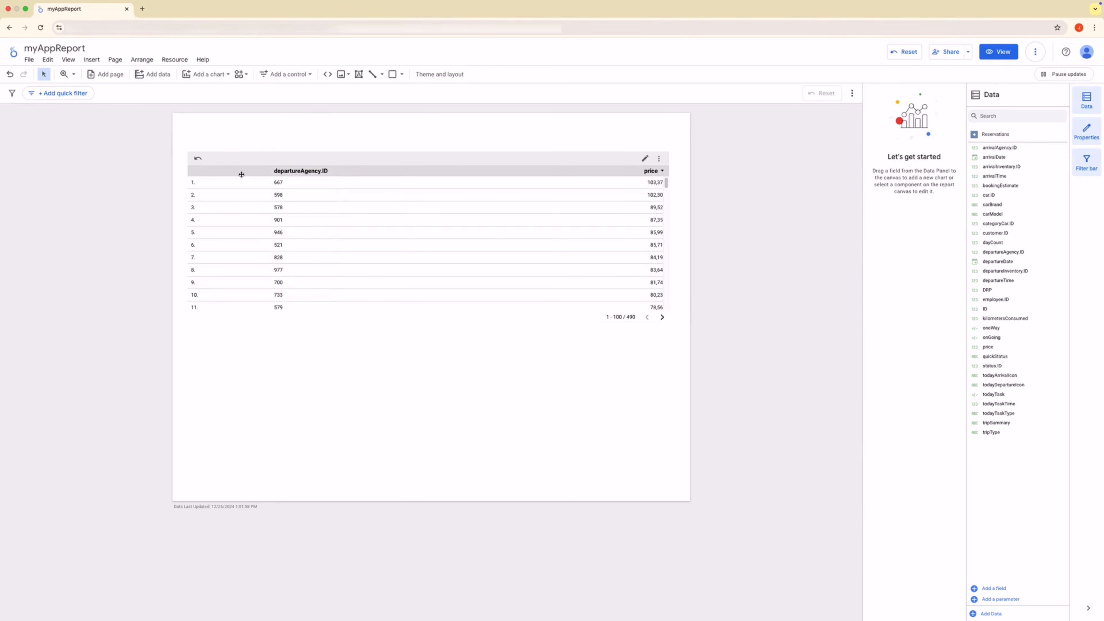
left_click(276, 158)
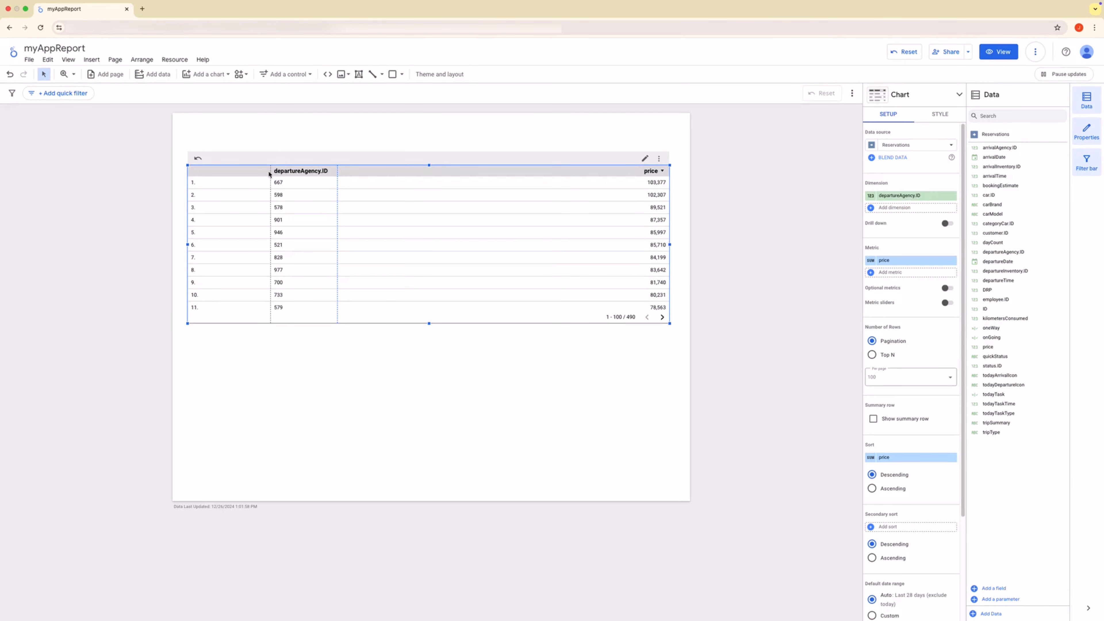
left_click_drag(270, 170, 218, 171)
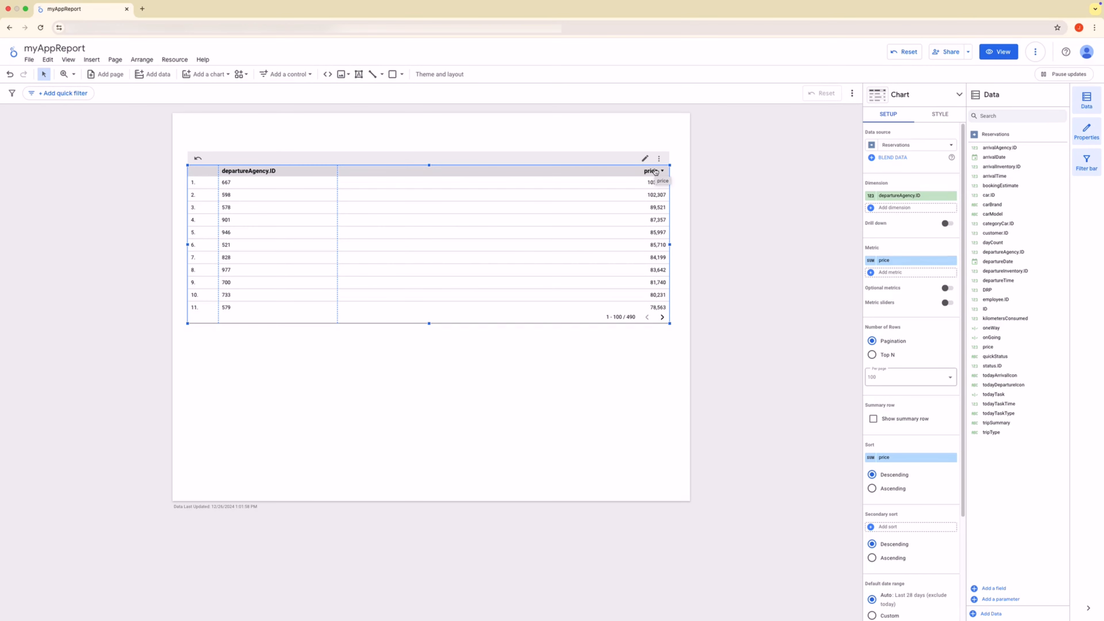
Rename the price metric to 'Total reservation prices'.
left_click(886, 261)
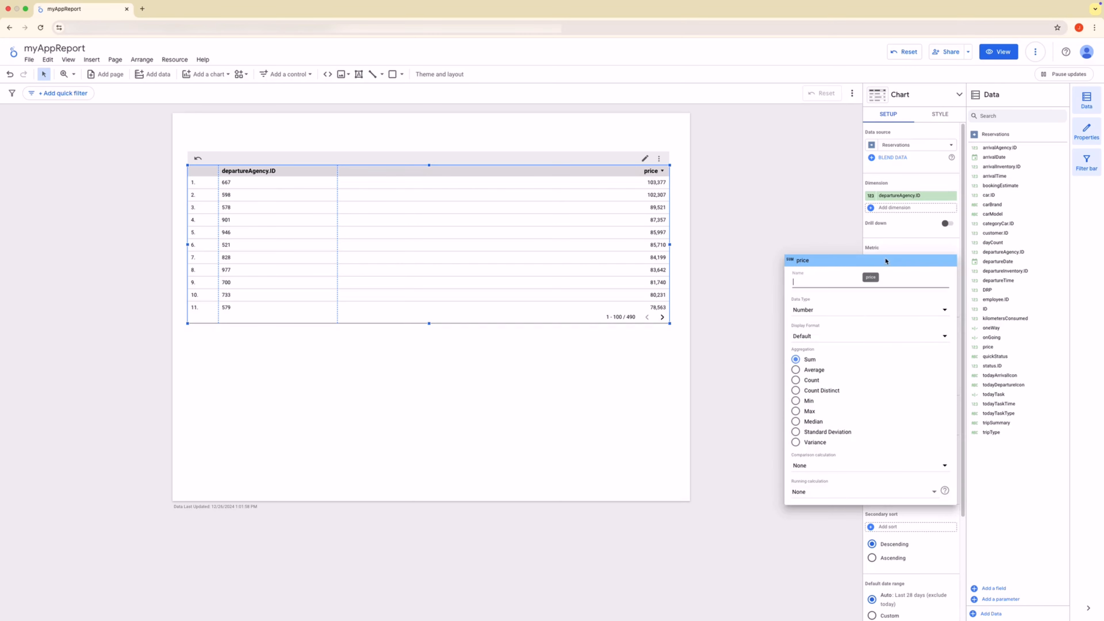
type("T")
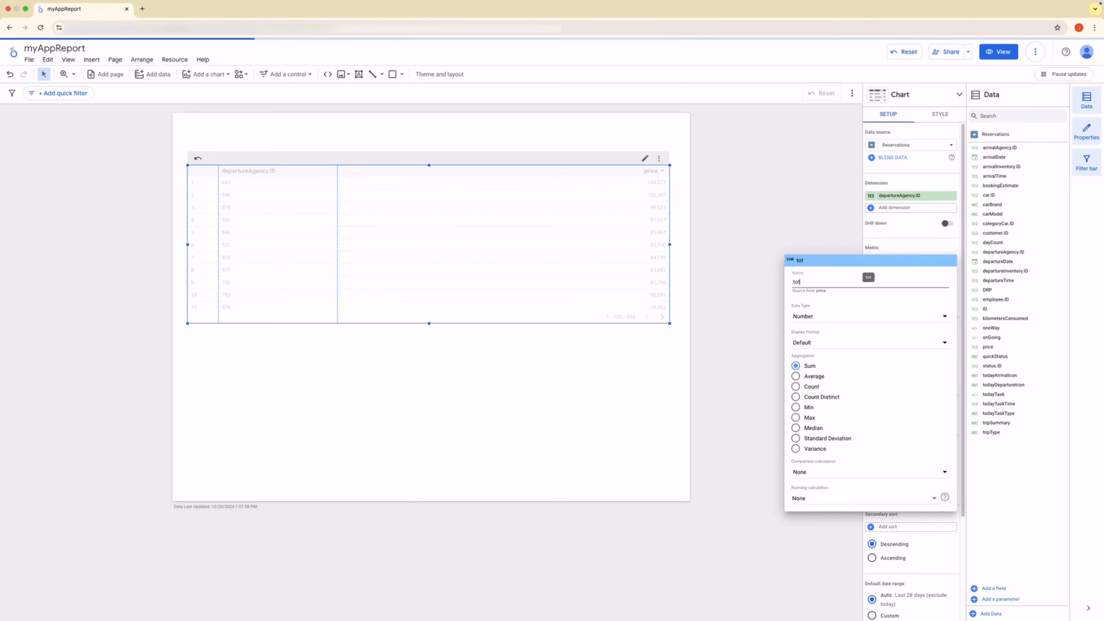
type("otal")
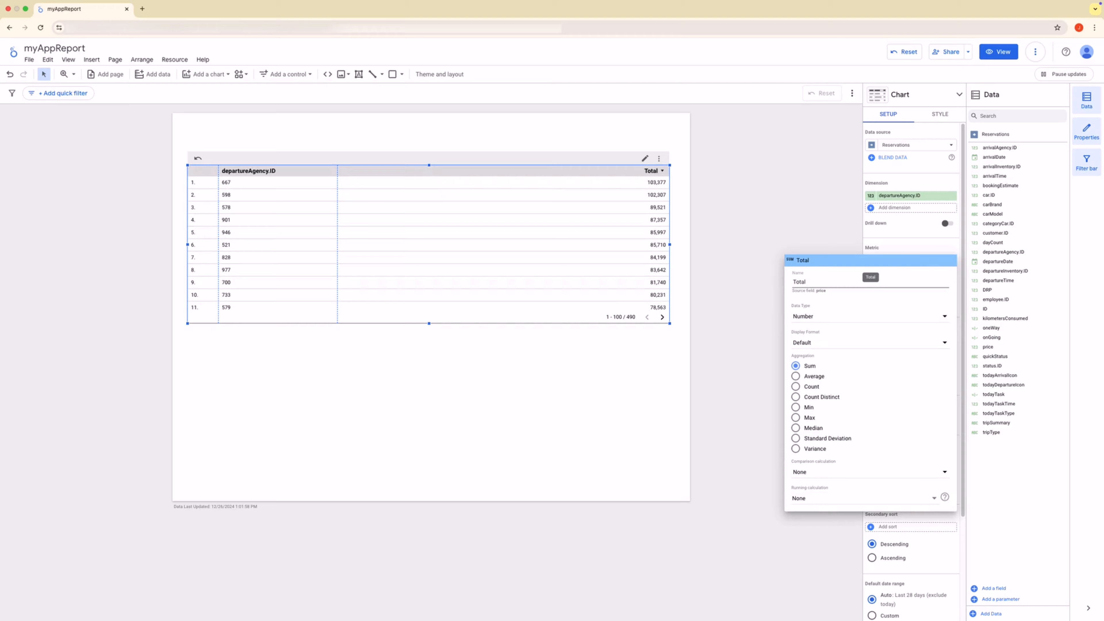
type(" reservation")
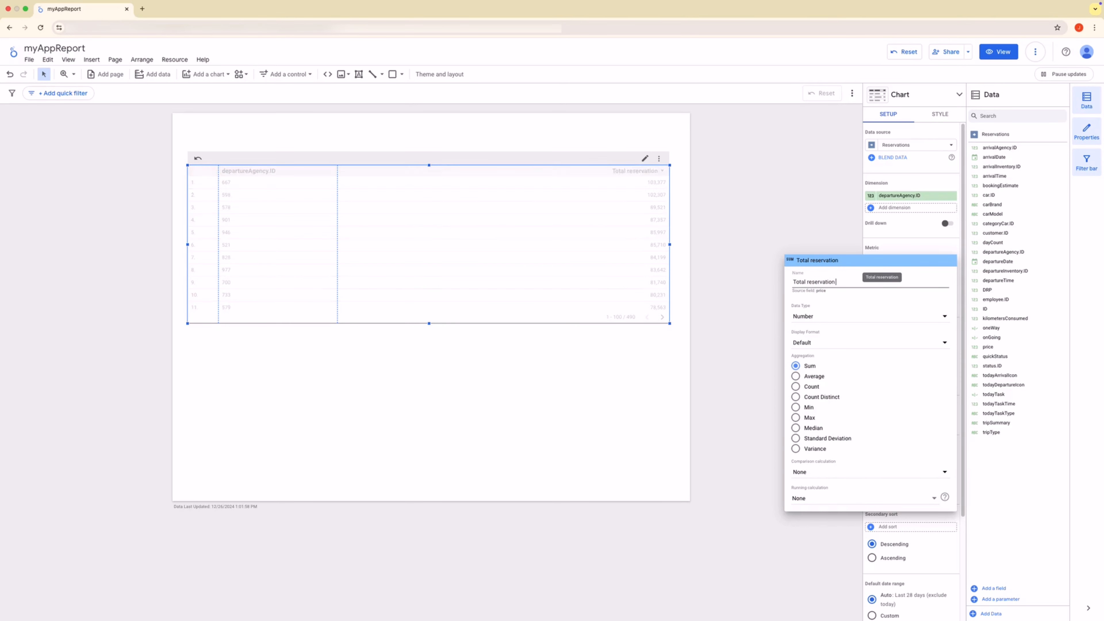
type(" price")
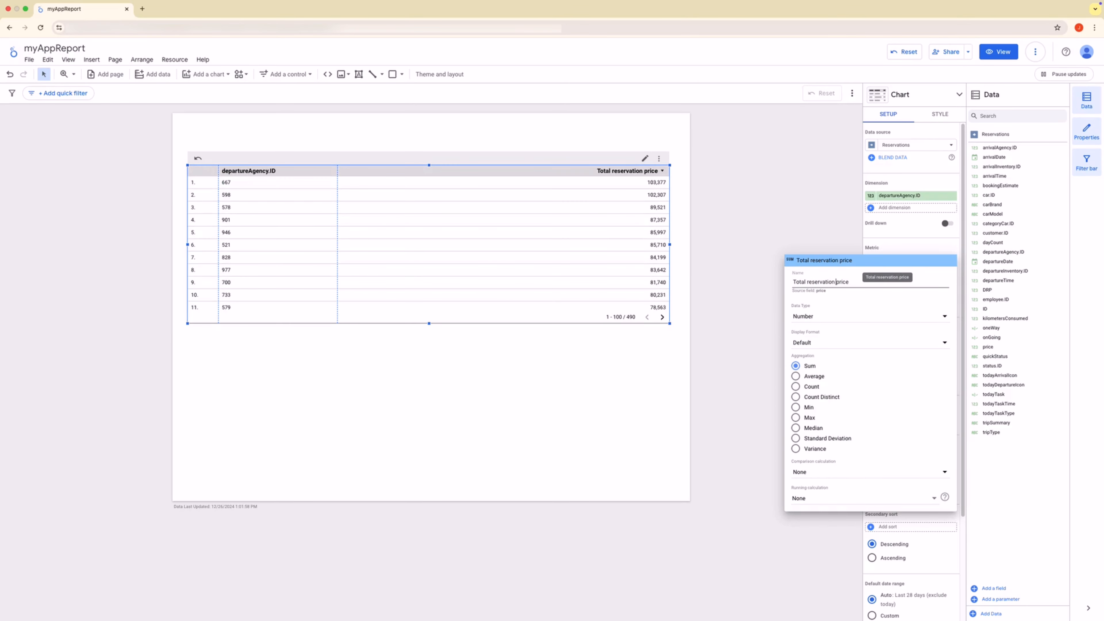
type("s")
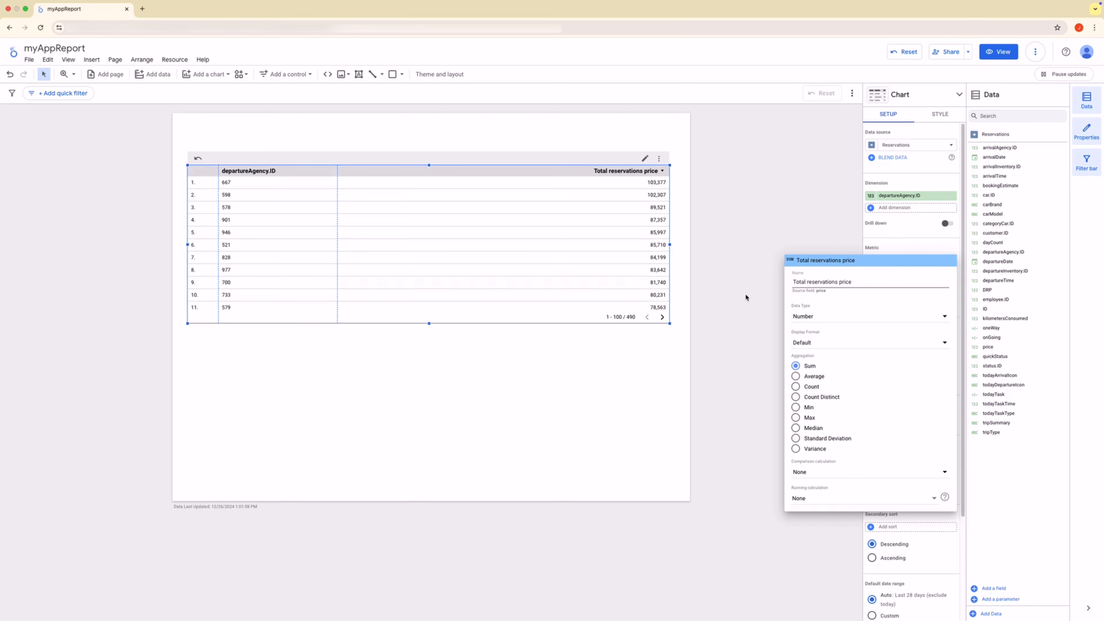
left_click(617, 181)
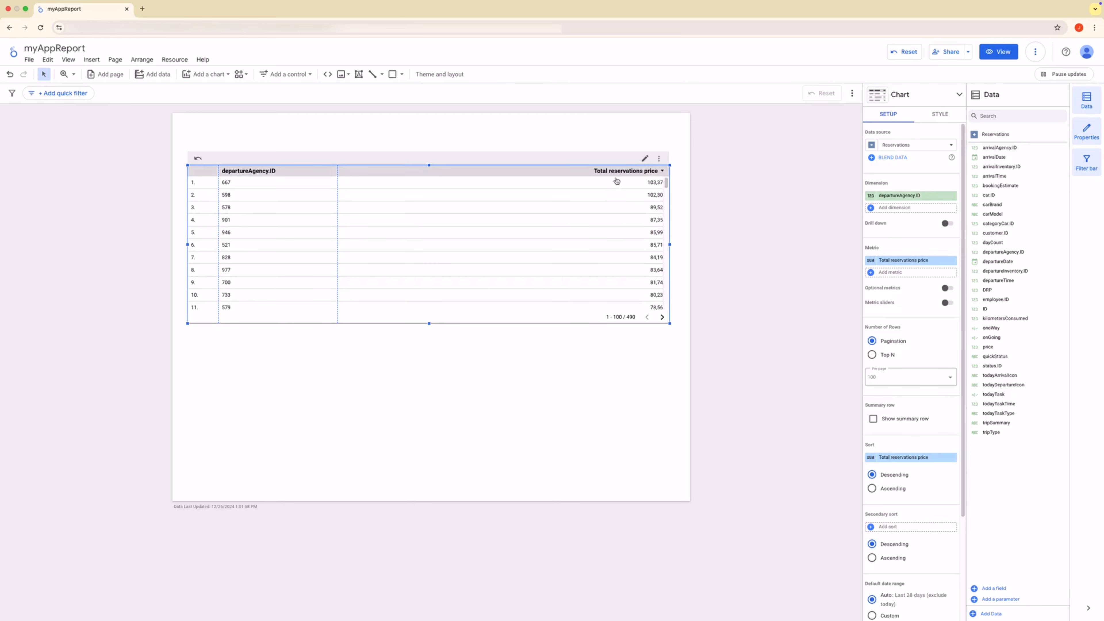
Set the metric's data type to Currency, EUR - Euro (€).
left_click(871, 260)
left_click(820, 316)
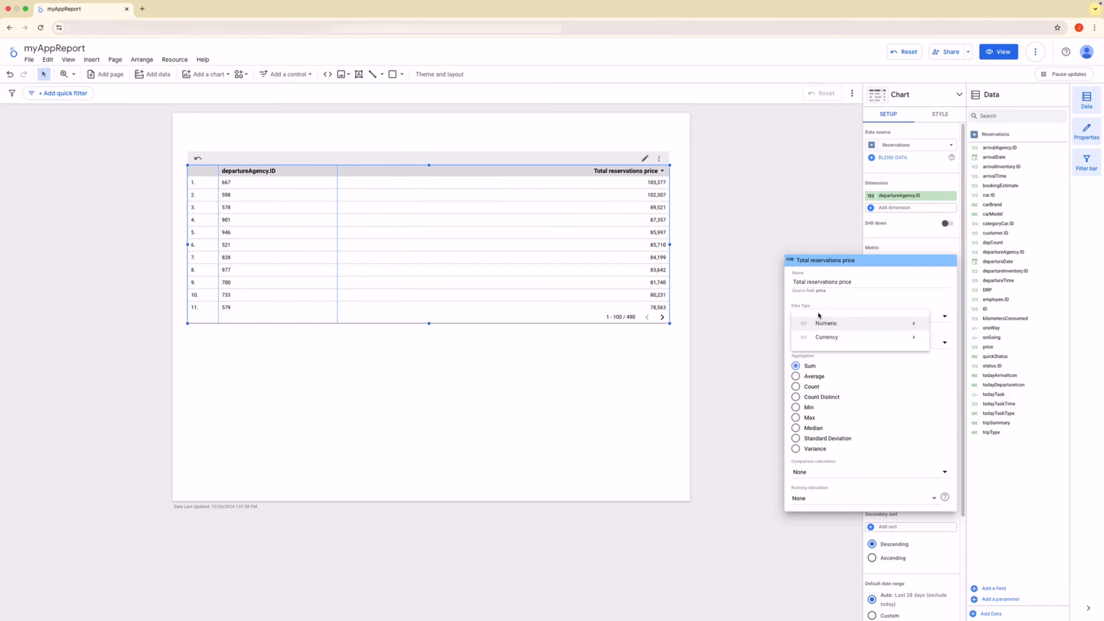
mouse_move(829, 337)
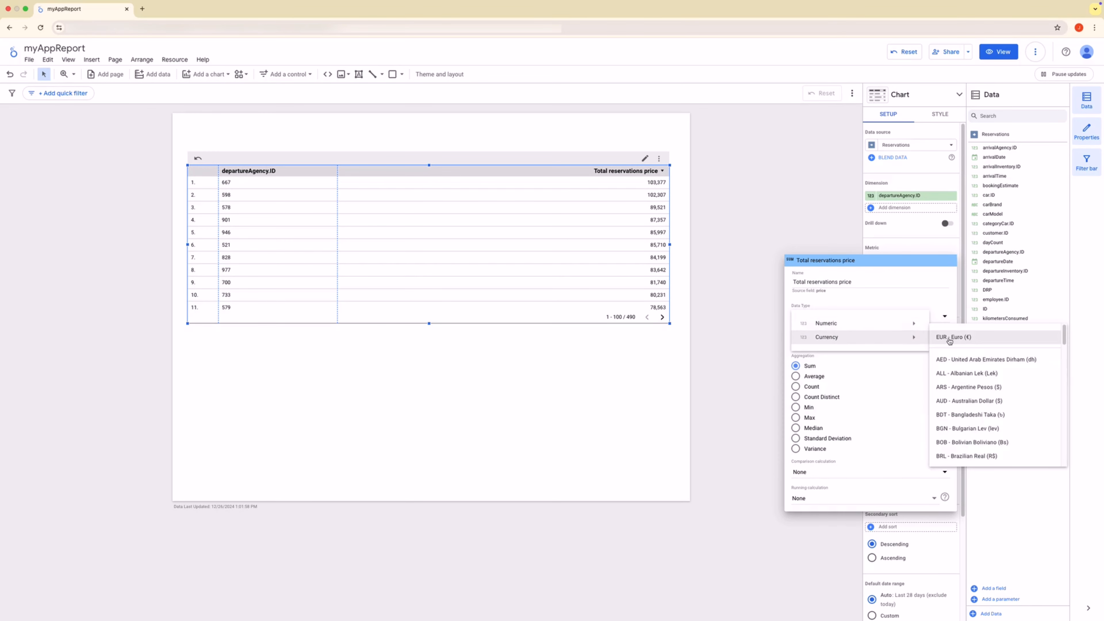
left_click(949, 337)
left_click(754, 223)
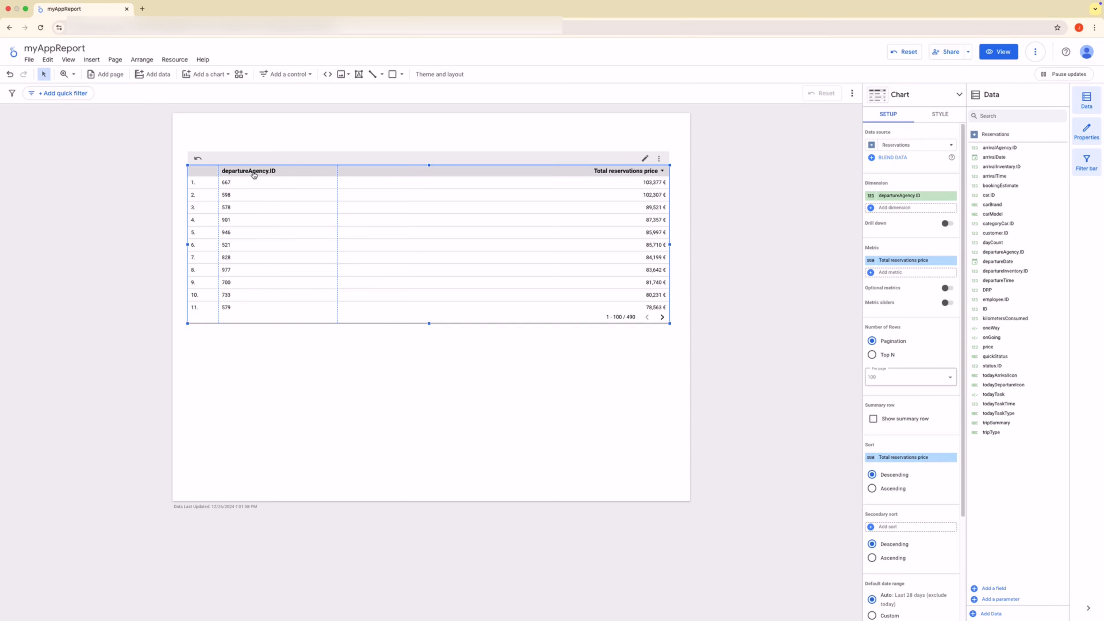
Exit full screen so Qodly Studio's model shows beside the report.
mouse_move(82, 1)
left_click(26, 21)
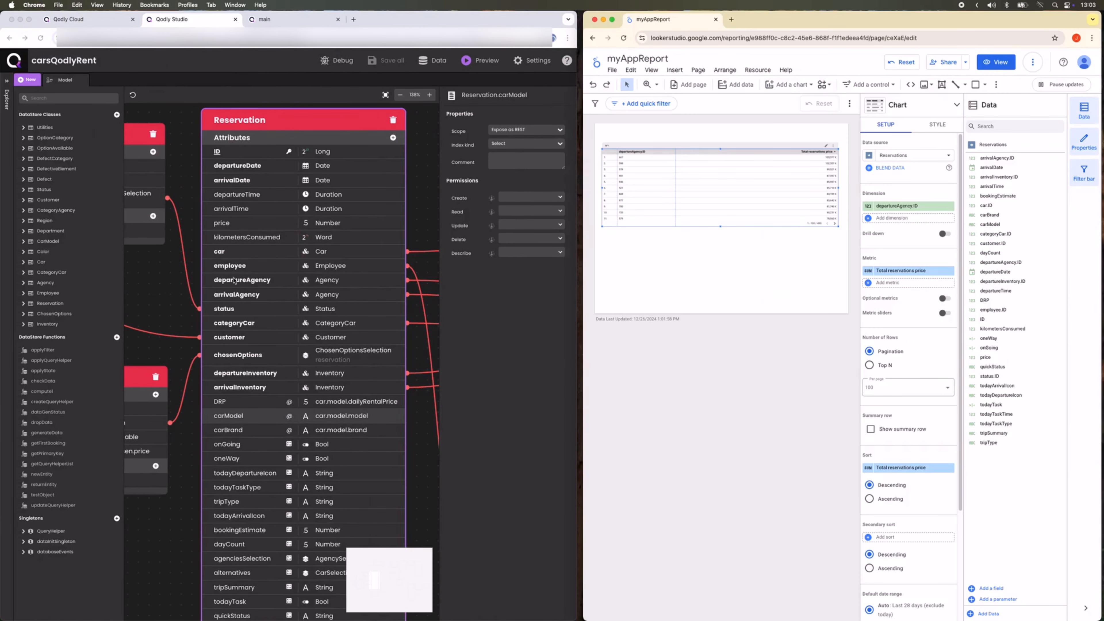
scroll(168, 291, "down", 1)
right_click(168, 290)
left_click(190, 279)
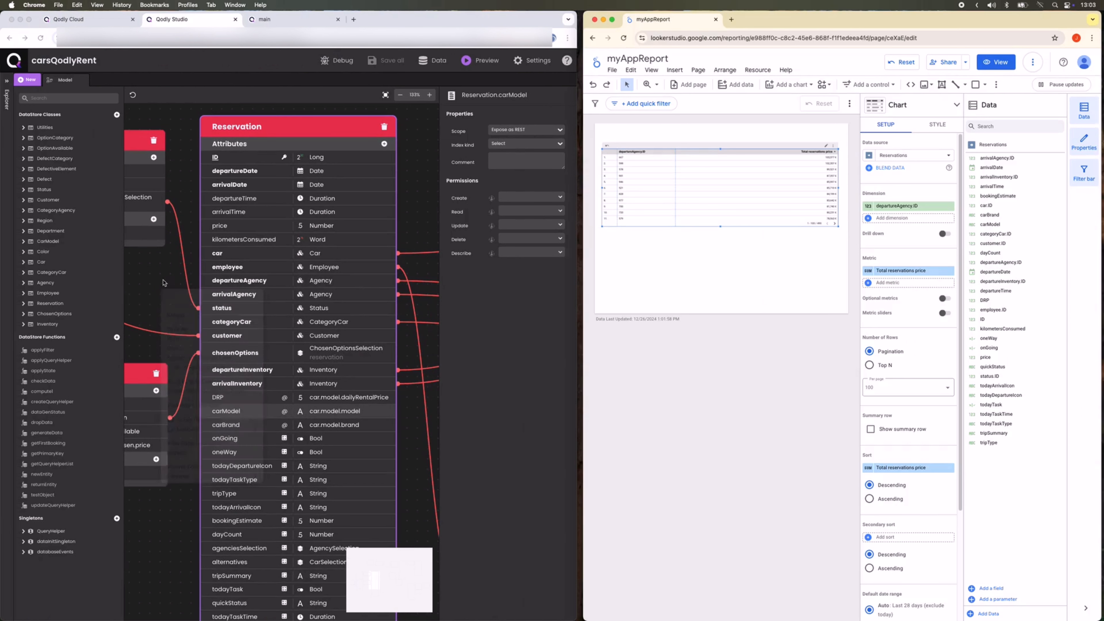
left_click(174, 276)
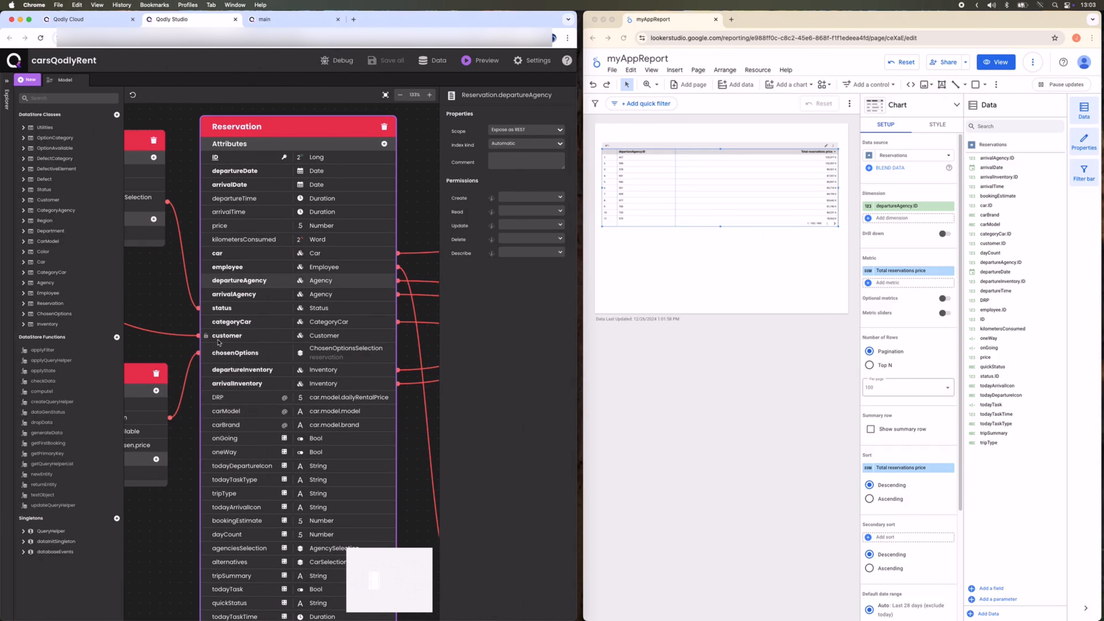
Pan and zoom the model canvas to the Agency dataclass and its attributes.
scroll(195, 278, "down", 3)
scroll(196, 278, "right", 3)
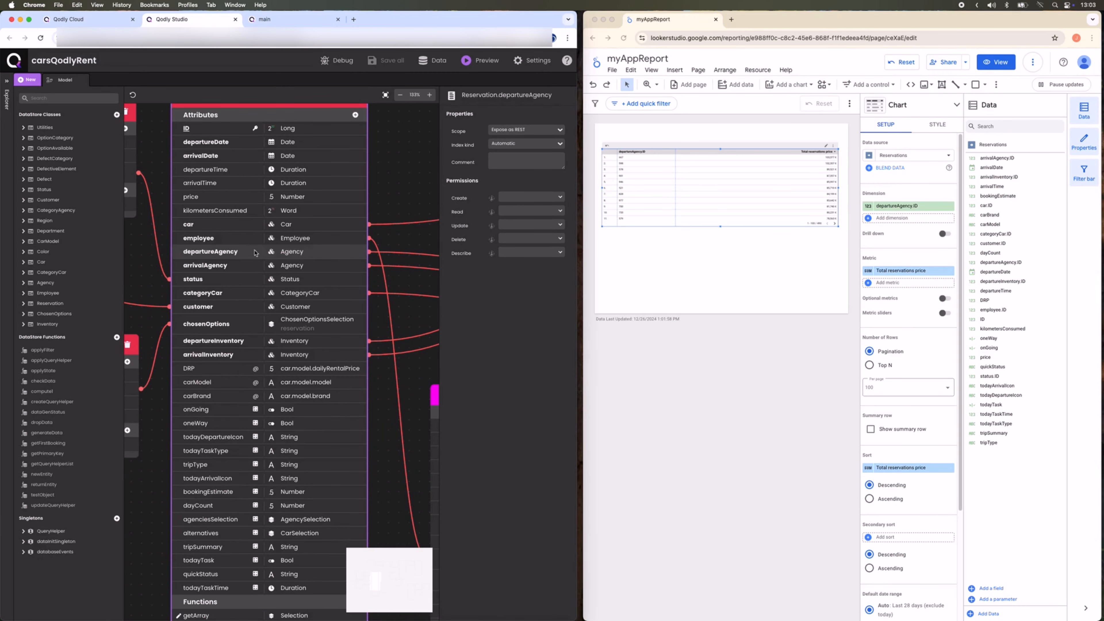
scroll(384, 210, "down", 3)
scroll(385, 210, "right", 3)
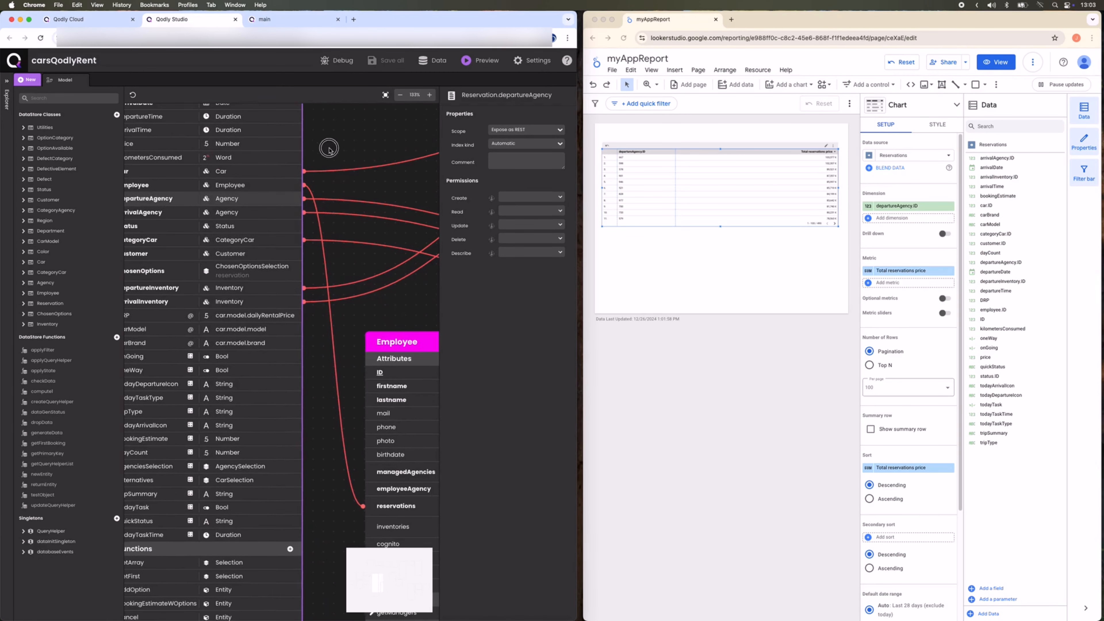
scroll(378, 311, "down", 5)
left_click_drag(407, 307, 249, 249)
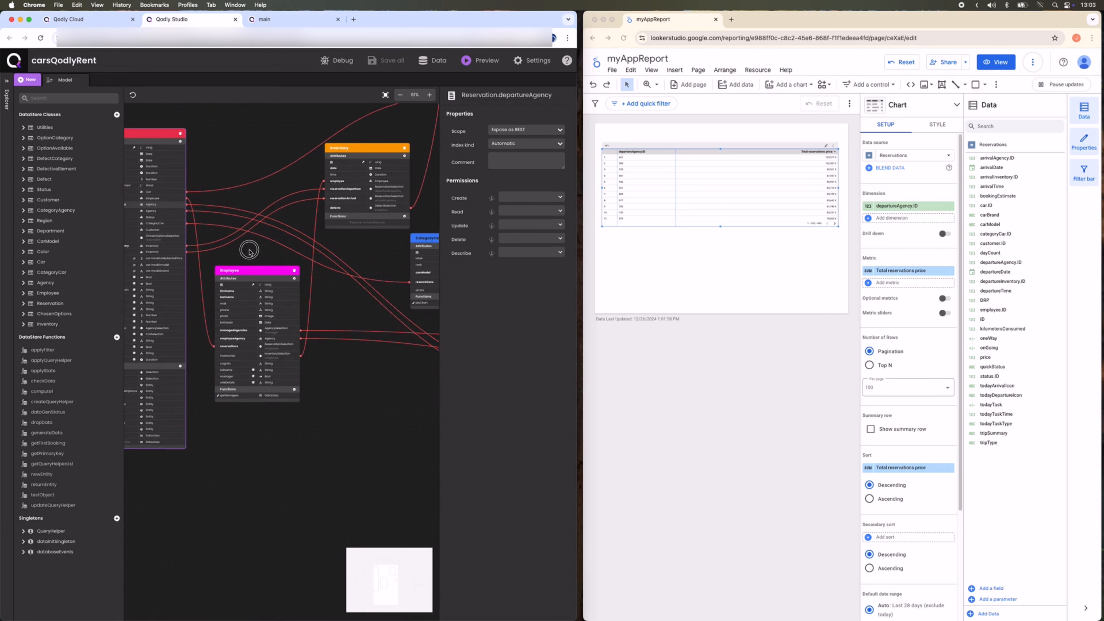
left_click_drag(404, 409, 168, 372)
scroll(278, 419, "down", 3)
scroll(288, 299, "up", 5)
scroll(270, 266, "down", 1)
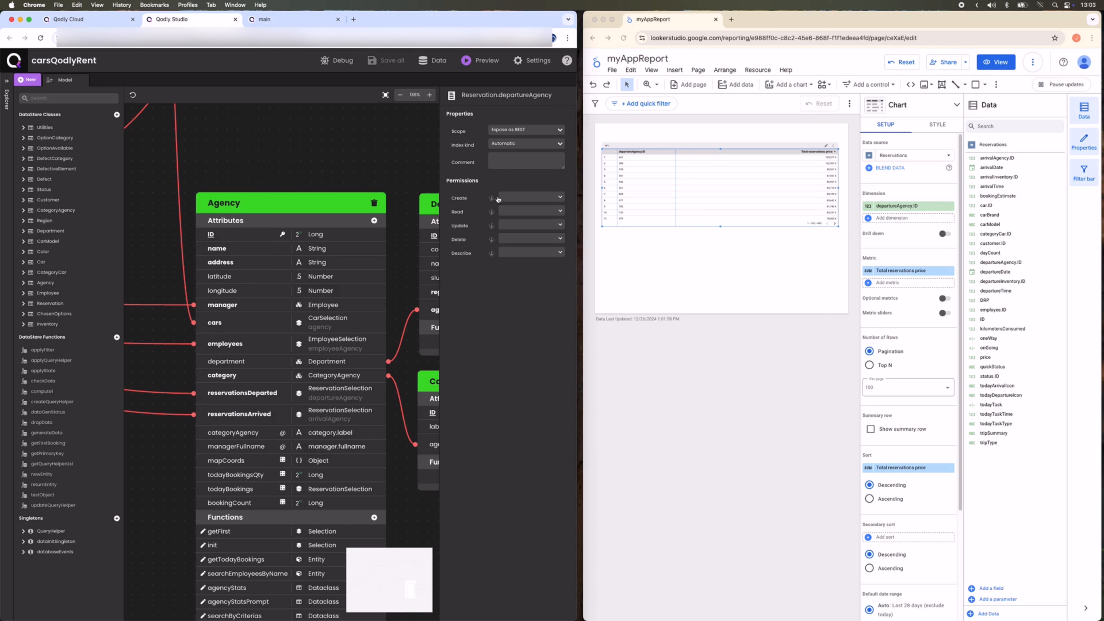
left_click(356, 175)
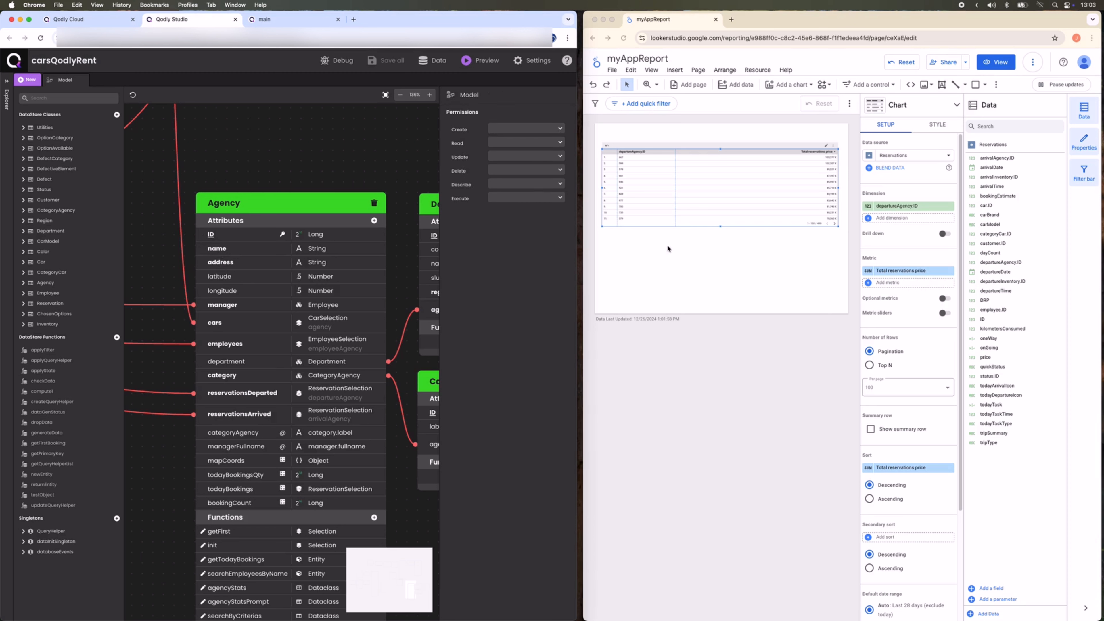
left_click(751, 274)
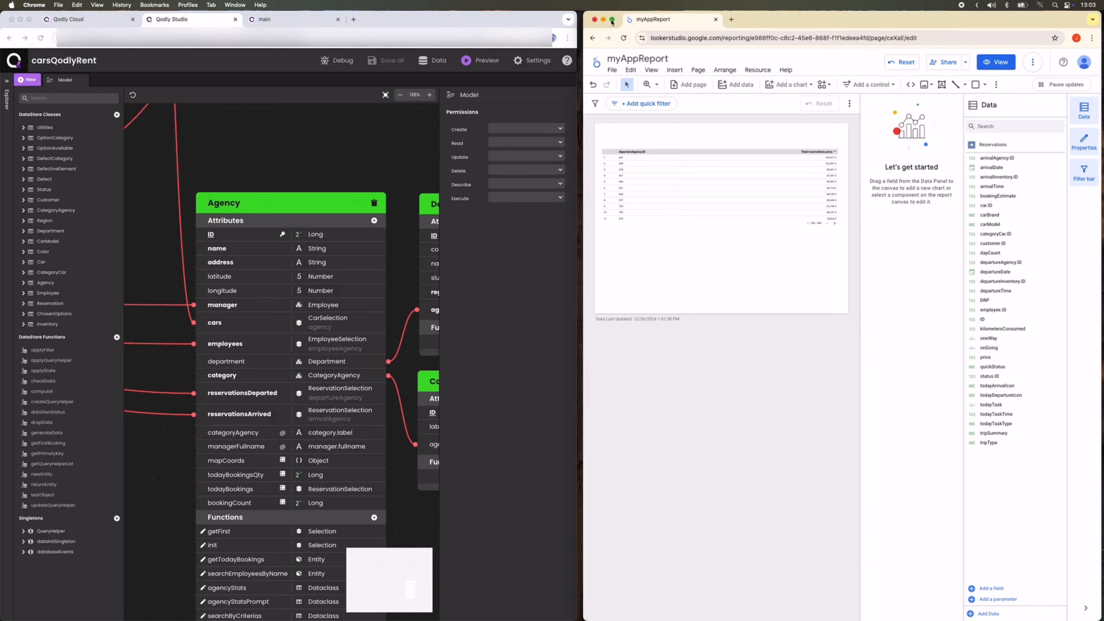
Open the Reservations data source's connection settings and focus the additional attributes field.
left_click(612, 20)
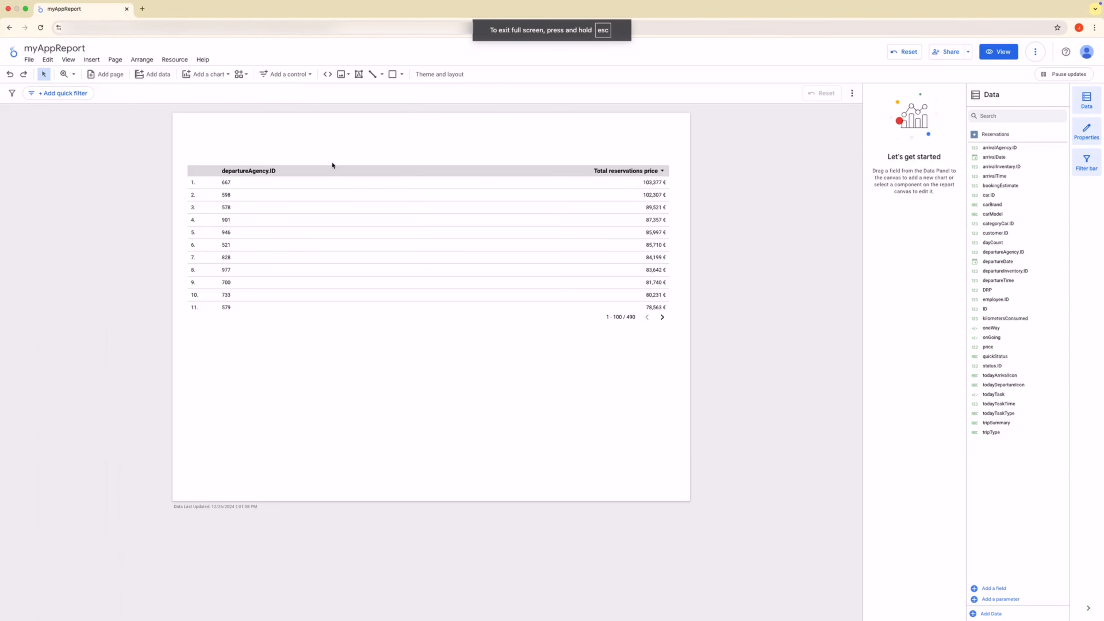
left_click(180, 62)
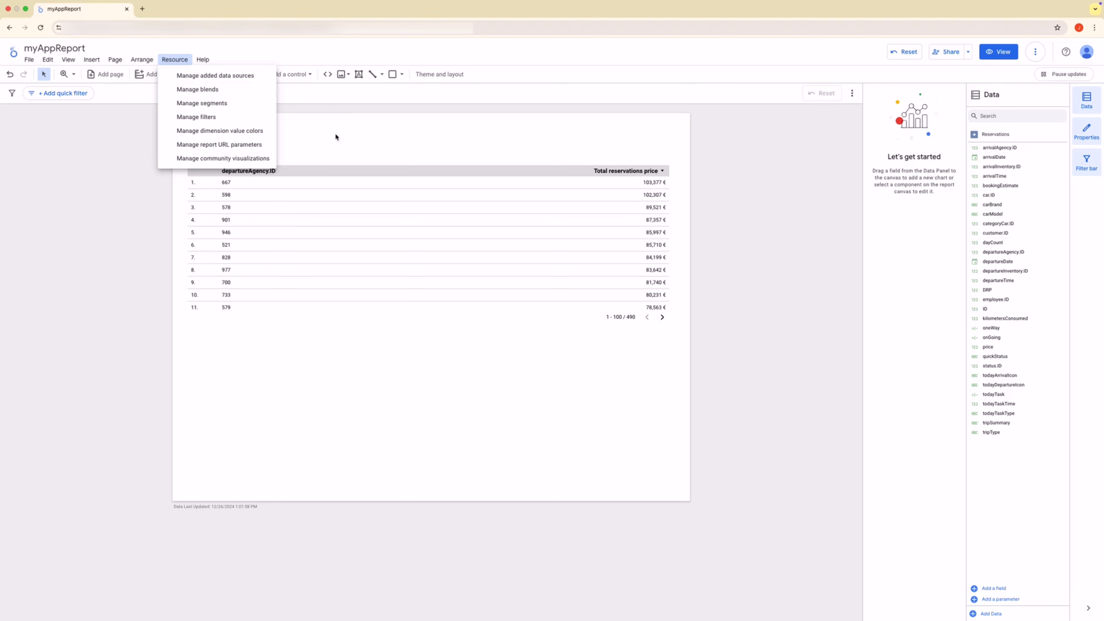
left_click(215, 76)
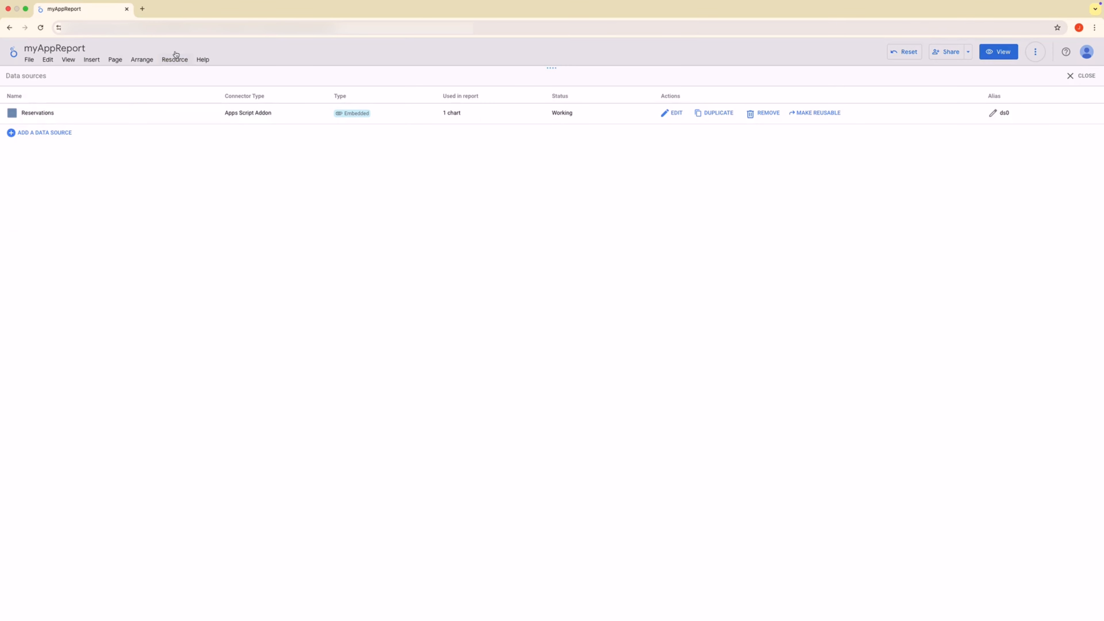
left_click(670, 115)
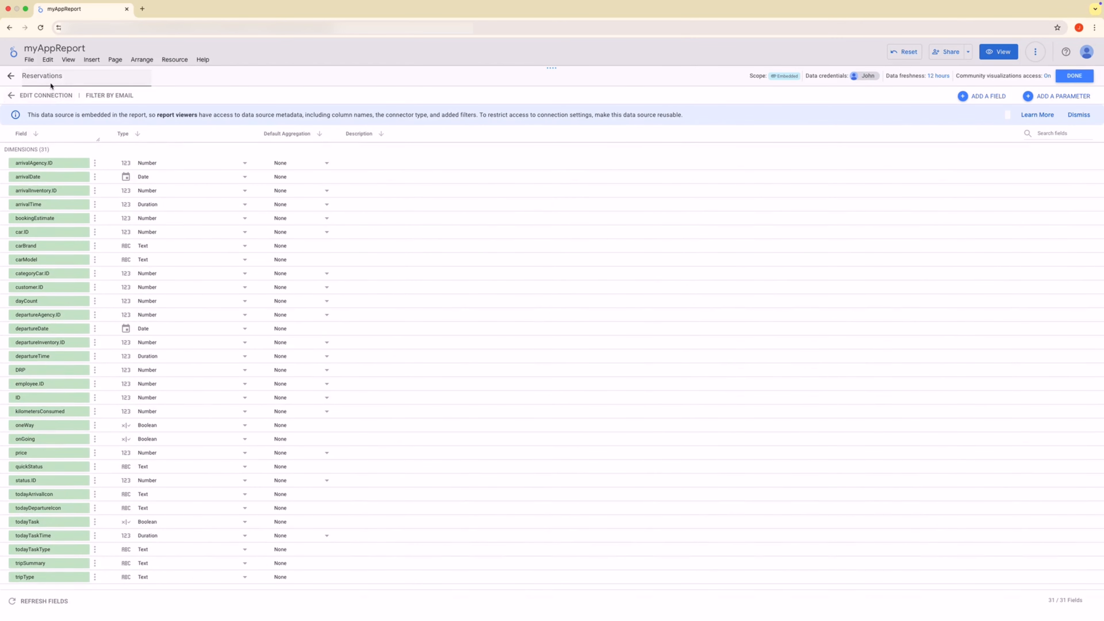
left_click(50, 94)
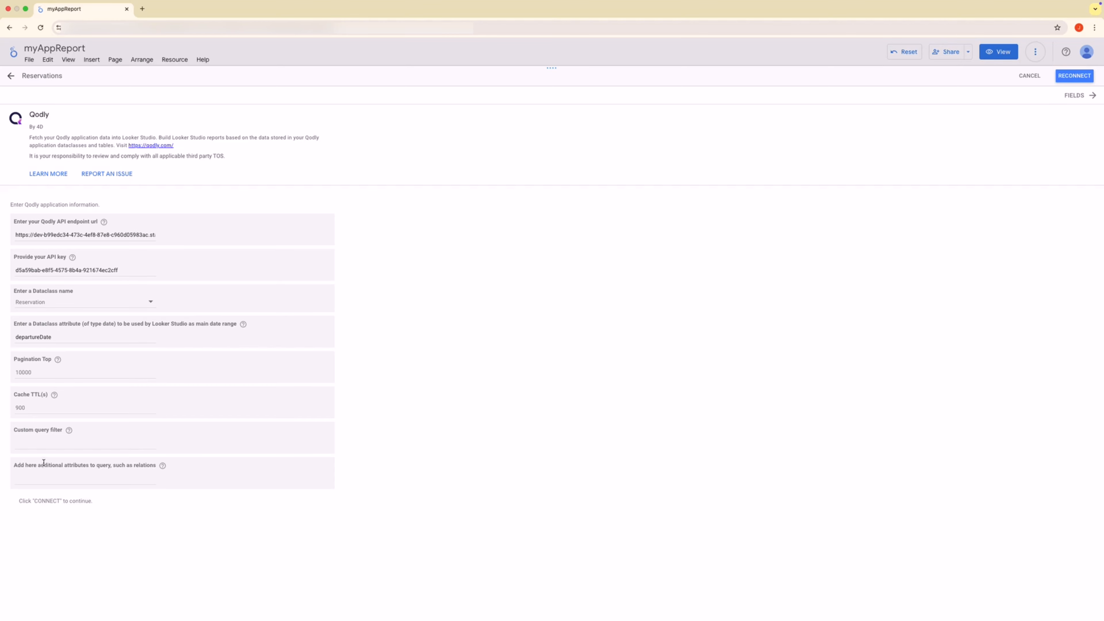
left_click(58, 479)
Check Reservation's departureAgency in Qodly, then add departureAgency.name as an additional attribute and reconnect.
mouse_move(84, 3)
left_click(25, 20)
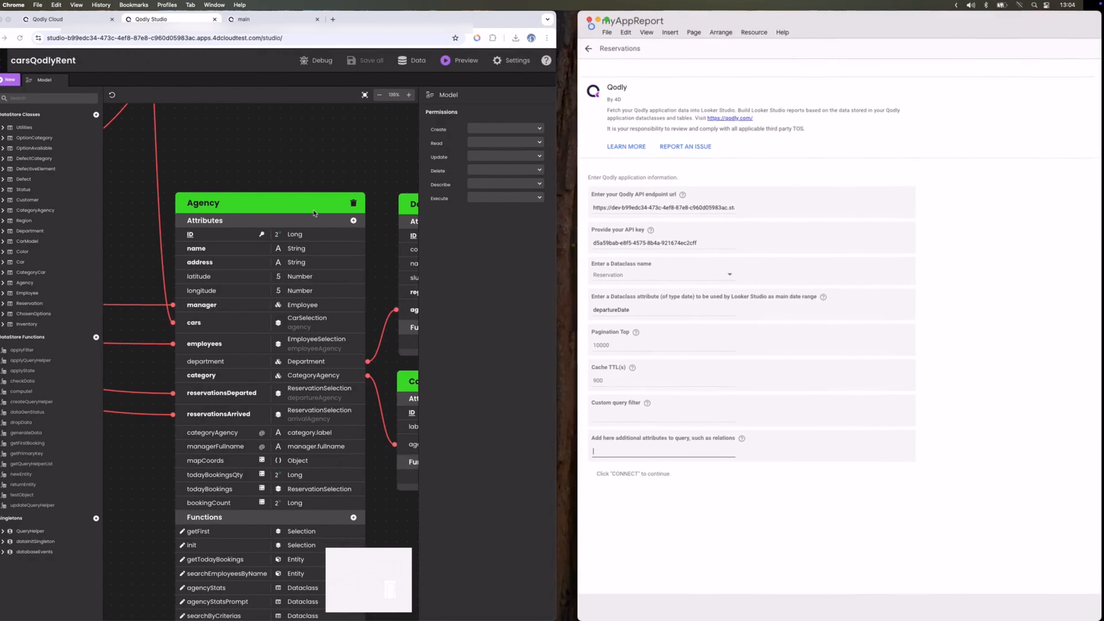
scroll(239, 162, "down", 5)
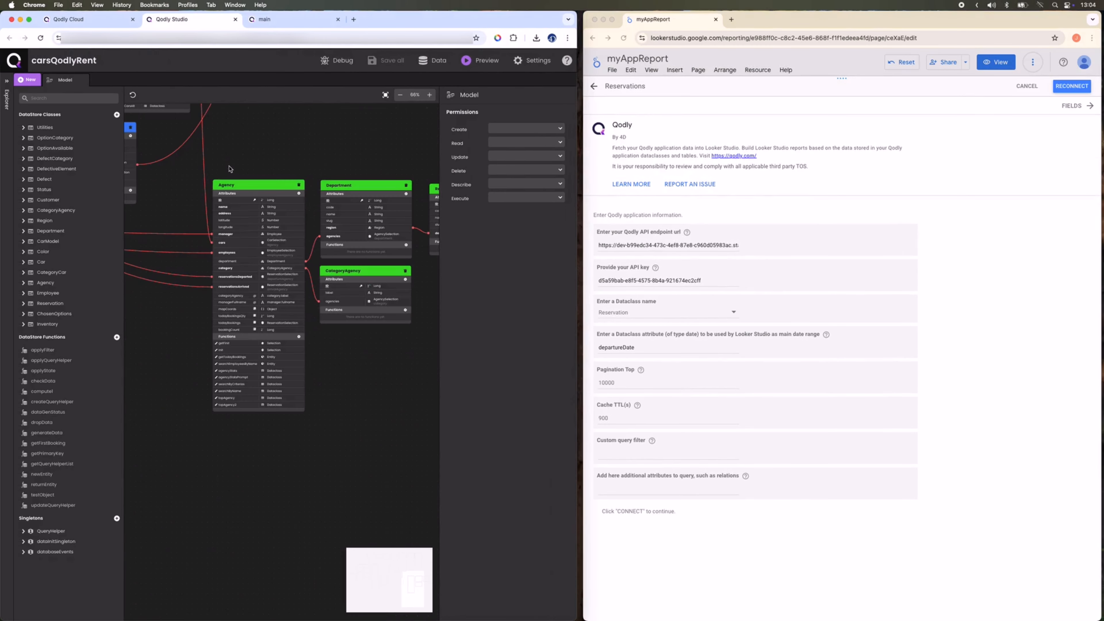
left_click_drag(232, 148, 379, 190)
left_click_drag(154, 190, 362, 305)
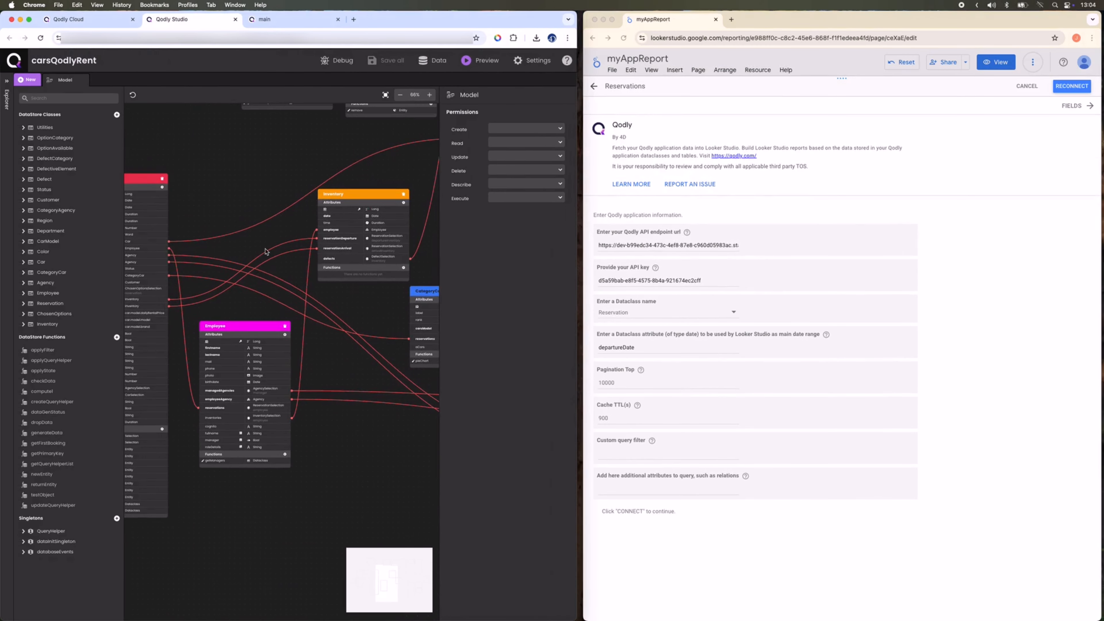
left_click_drag(226, 209, 354, 184)
scroll(237, 236, "up", 3)
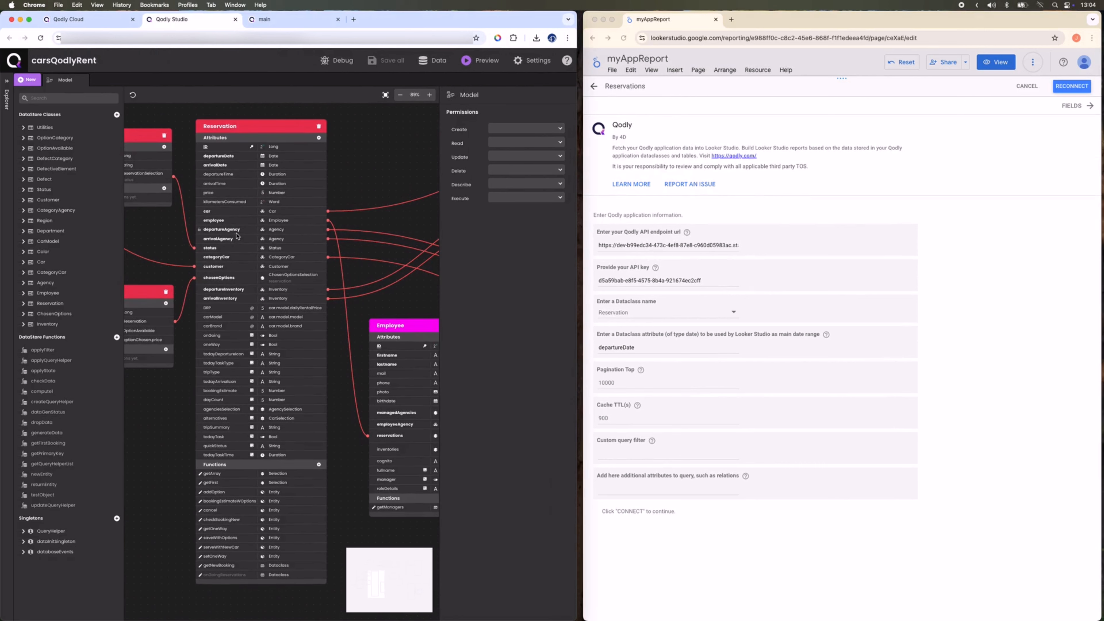
left_click(222, 230)
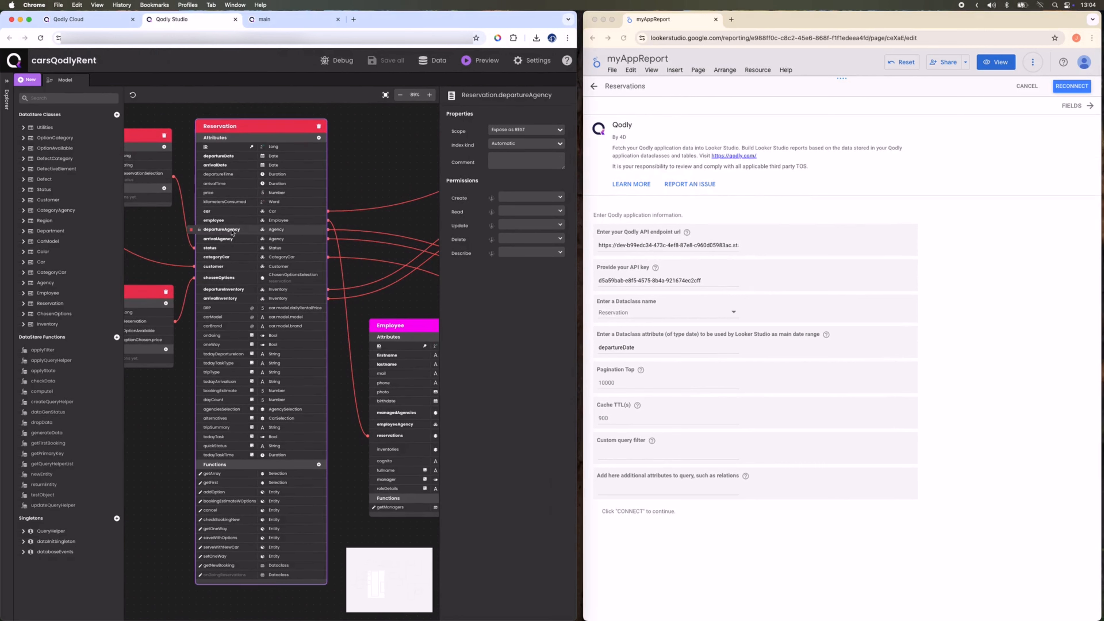
left_click(627, 489)
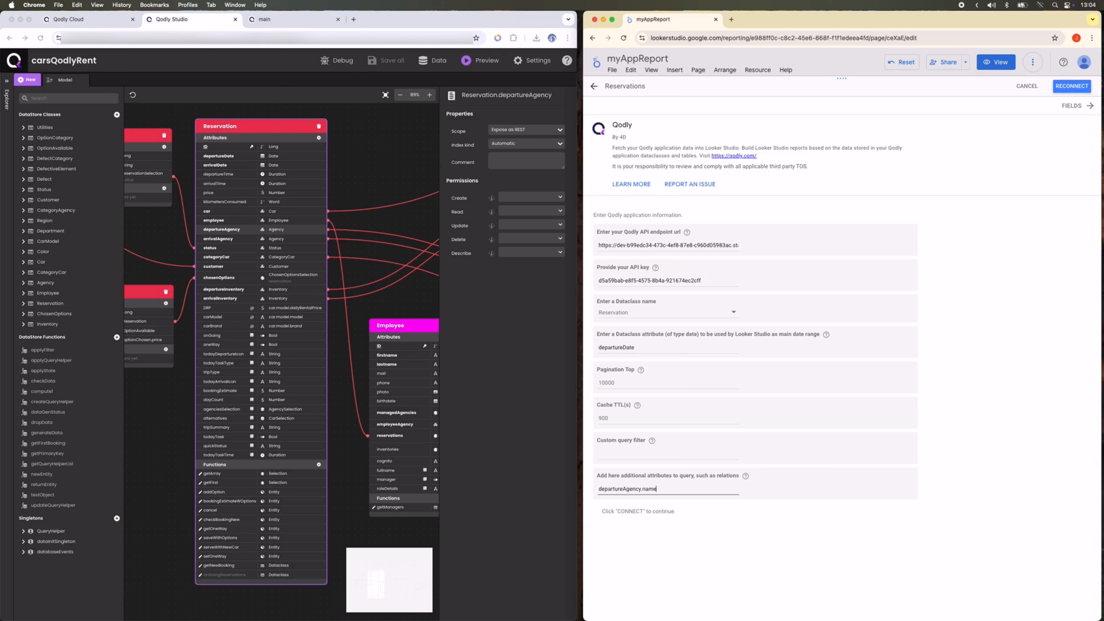
left_click(1059, 92)
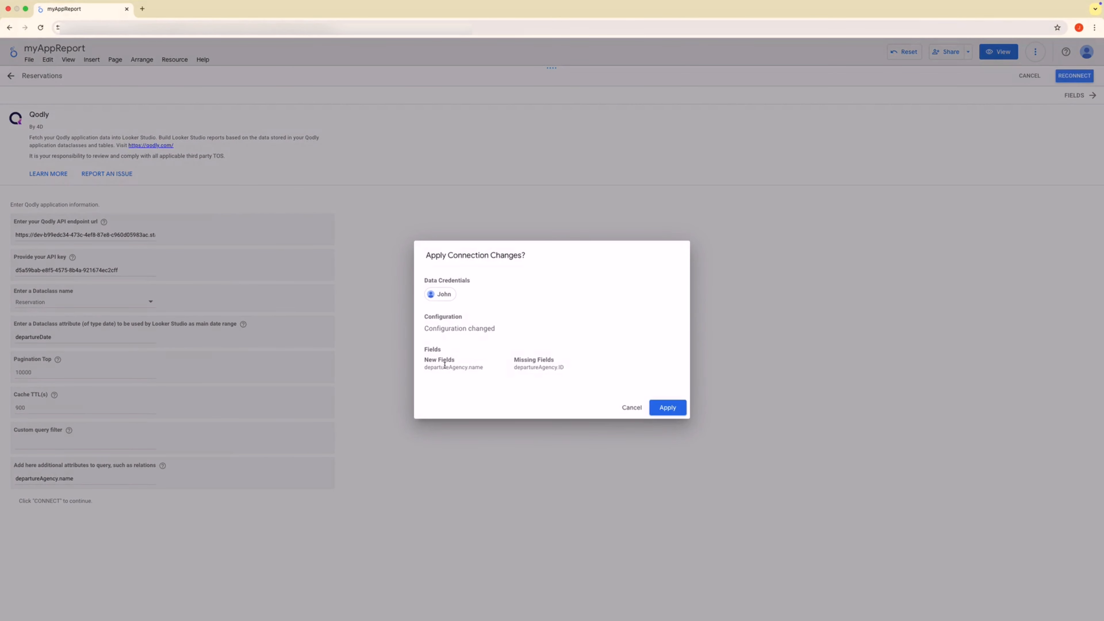
Apply the connection changes adding departureAgency.name and finish editing Reservations.
left_click_drag(426, 367, 485, 368)
left_click(668, 408)
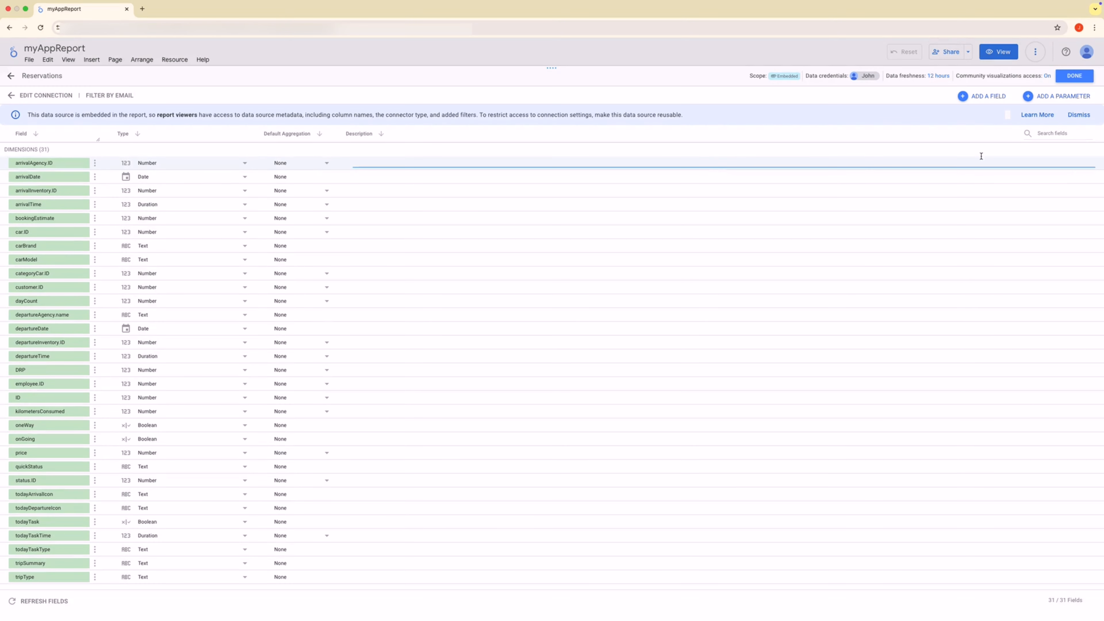
left_click(1073, 75)
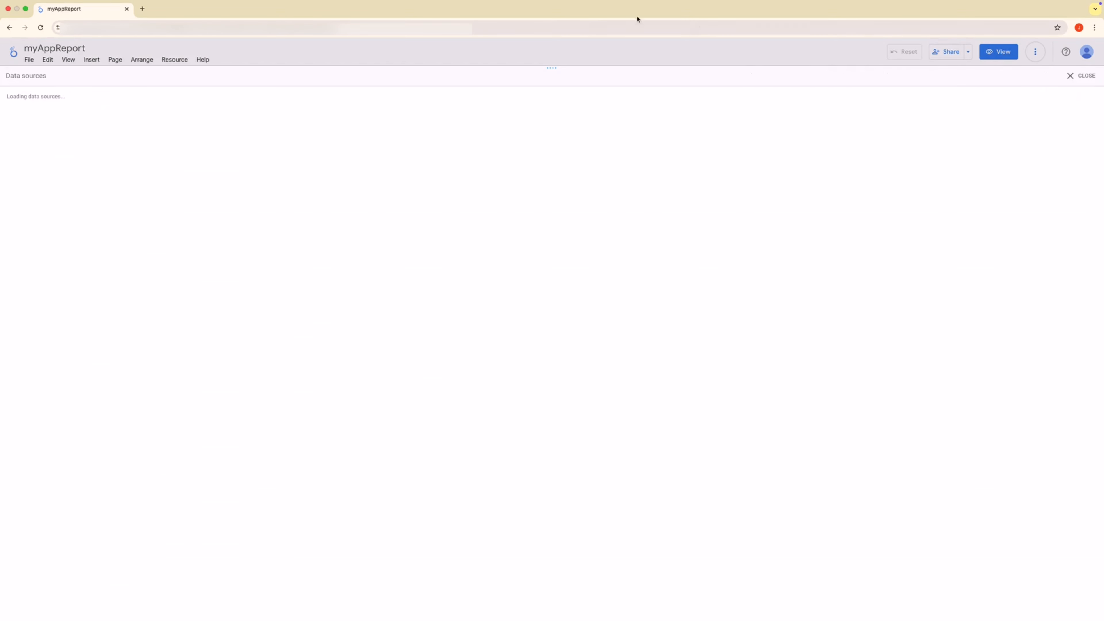
Back in the report, select the broken table and remove its invalid dimension, leaving departureAgency.name.
left_click(1084, 76)
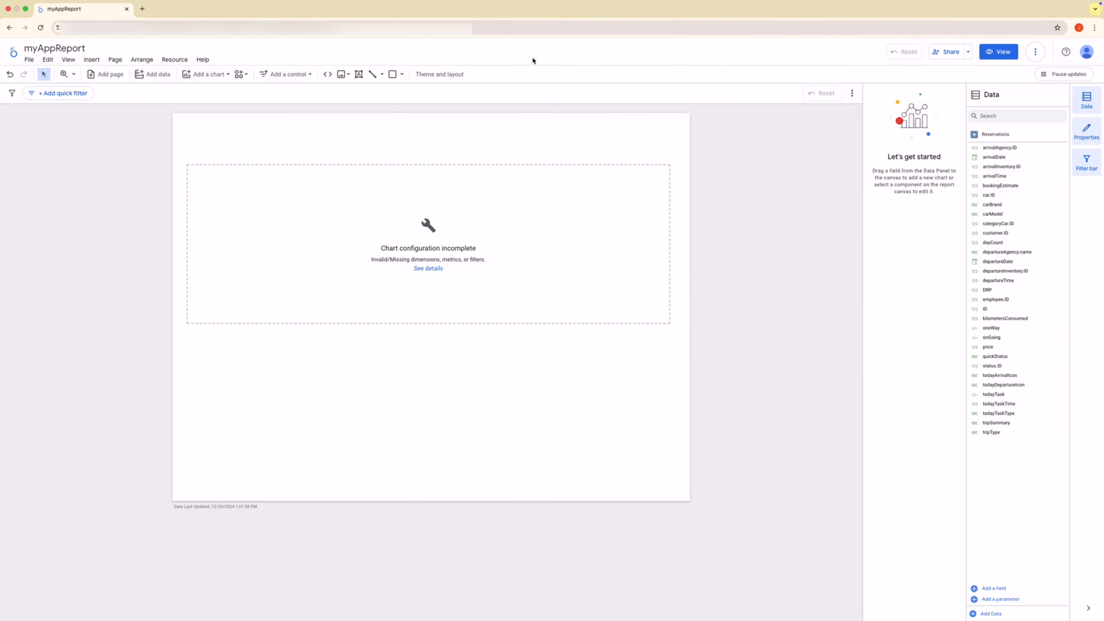
left_click(425, 180)
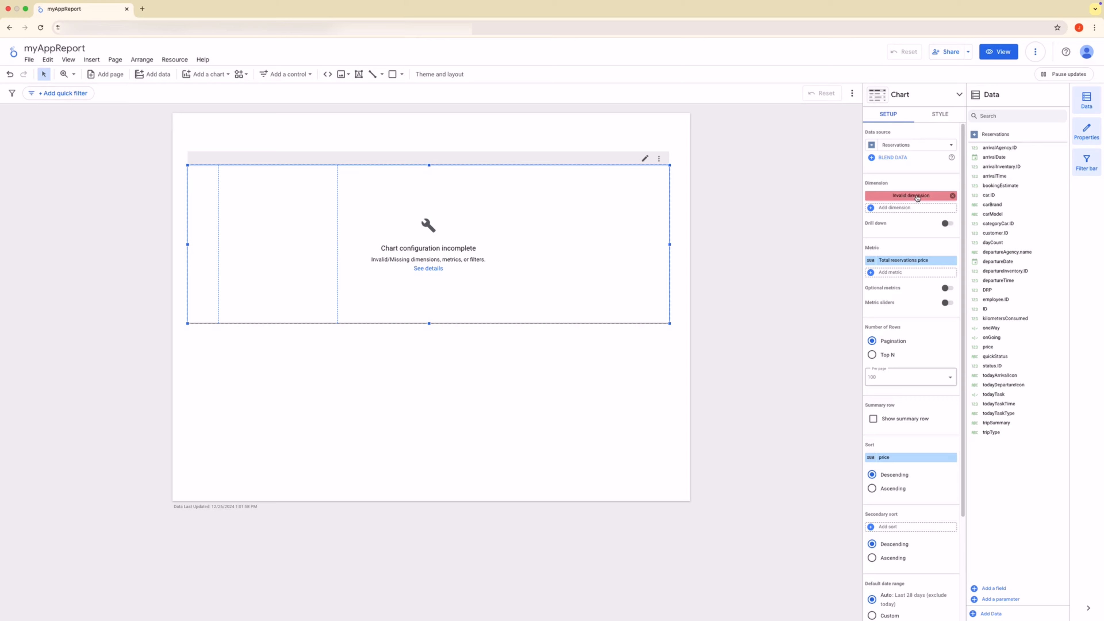
mouse_move(917, 198)
left_mouse_down()
mouse_move(993, 147)
mouse_move(995, 251)
mouse_move(922, 198)
left_mouse_up()
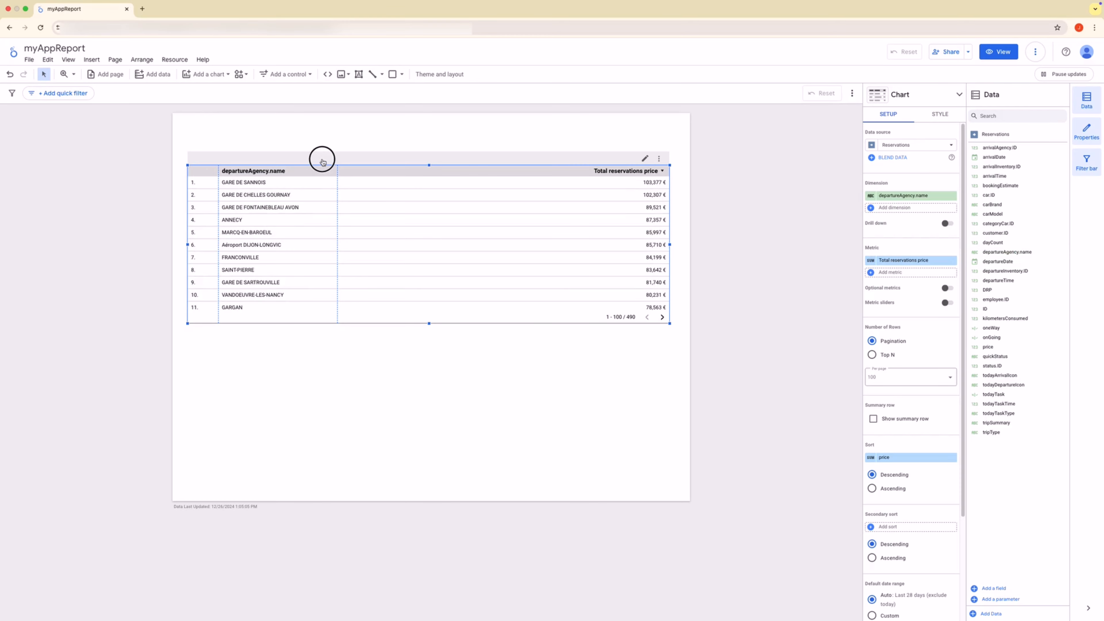
Raise and widen the agency table, limit it to Top 10 rows, then shorten and lower it.
left_click_drag(338, 166, 336, 138)
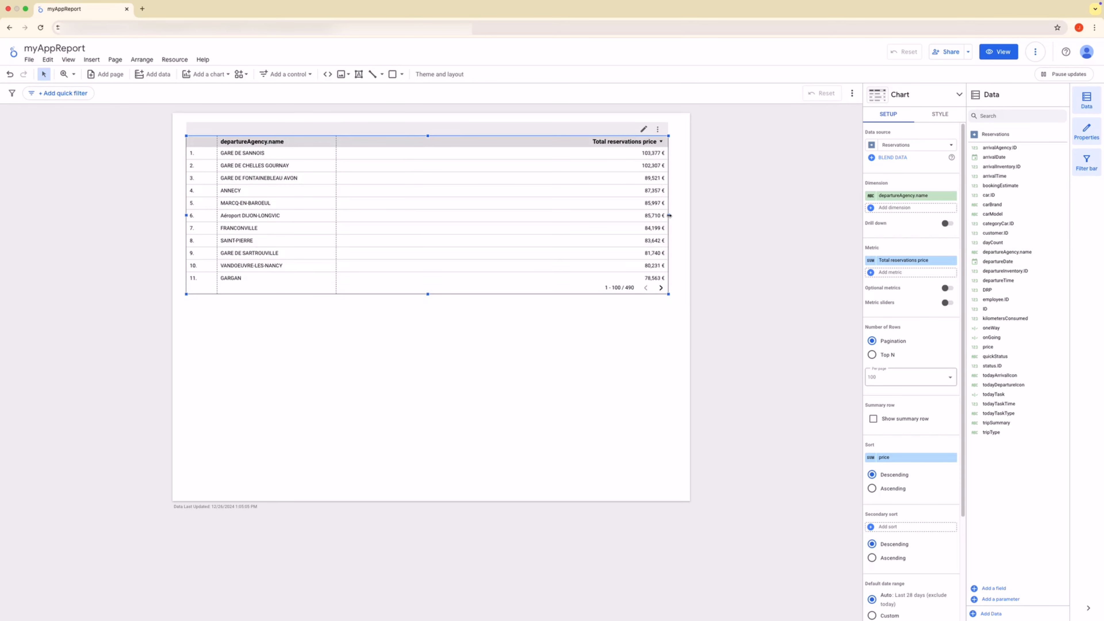
left_click_drag(669, 215, 678, 216)
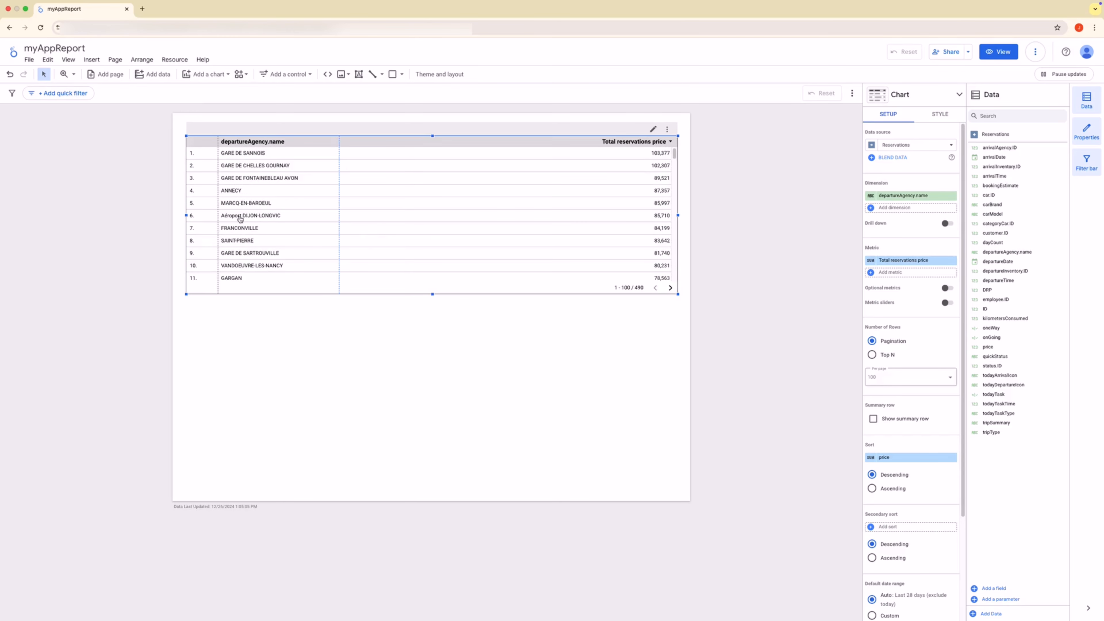
left_click(873, 355)
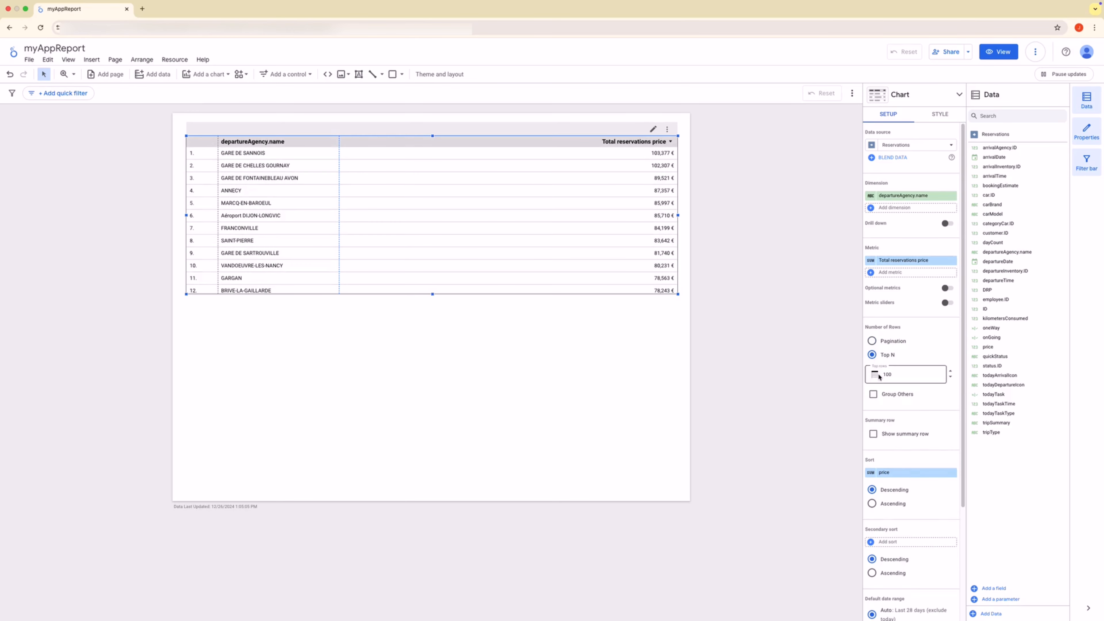
double_click(888, 374)
type("10")
key("Return")
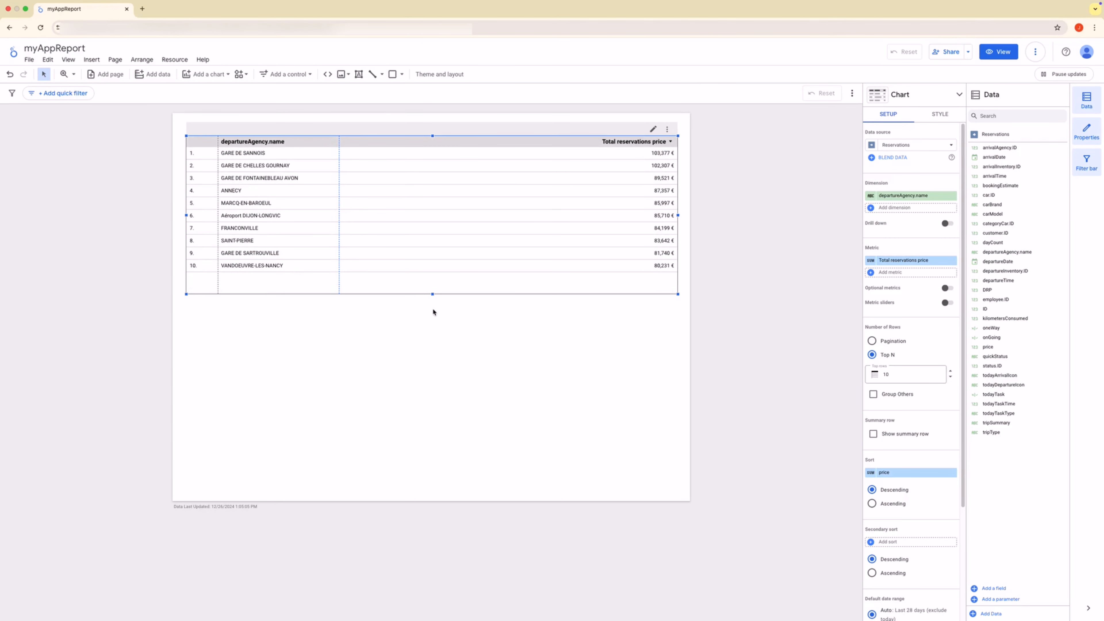
left_click_drag(433, 295, 433, 288)
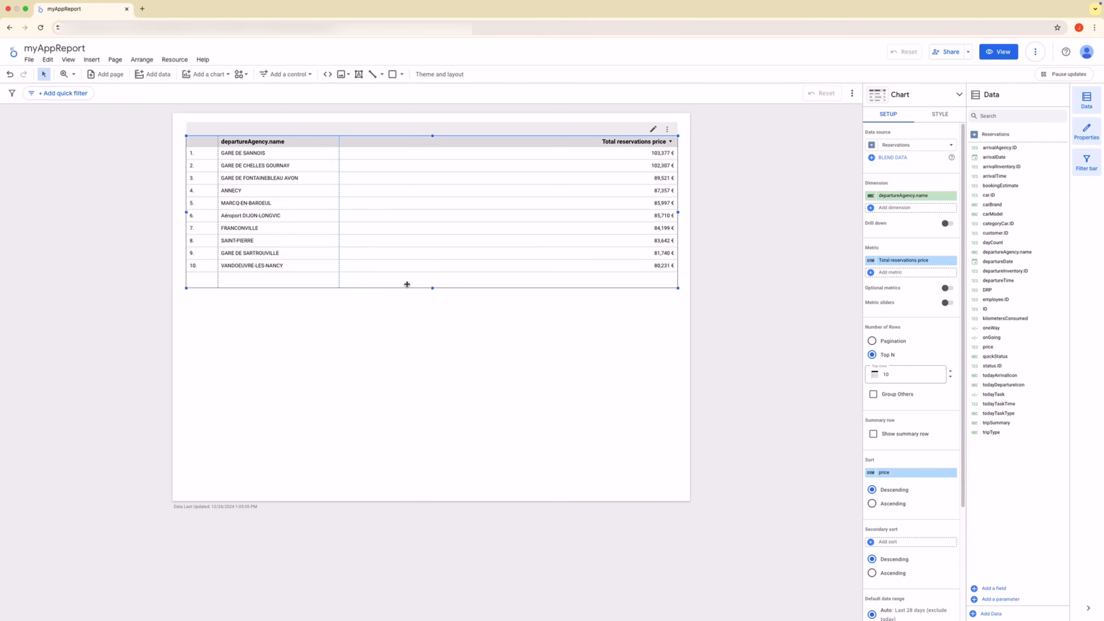
left_click_drag(237, 129, 237, 138)
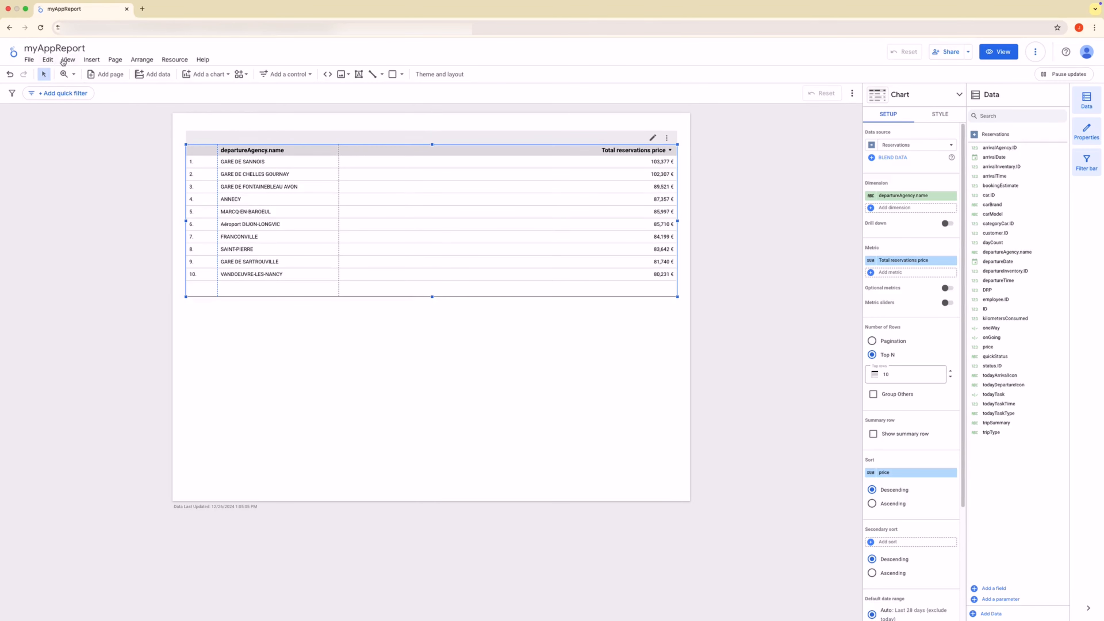
Insert a 'TOP 10 Agencies' text box above the table, shorten it and nudge it down.
left_click(92, 59)
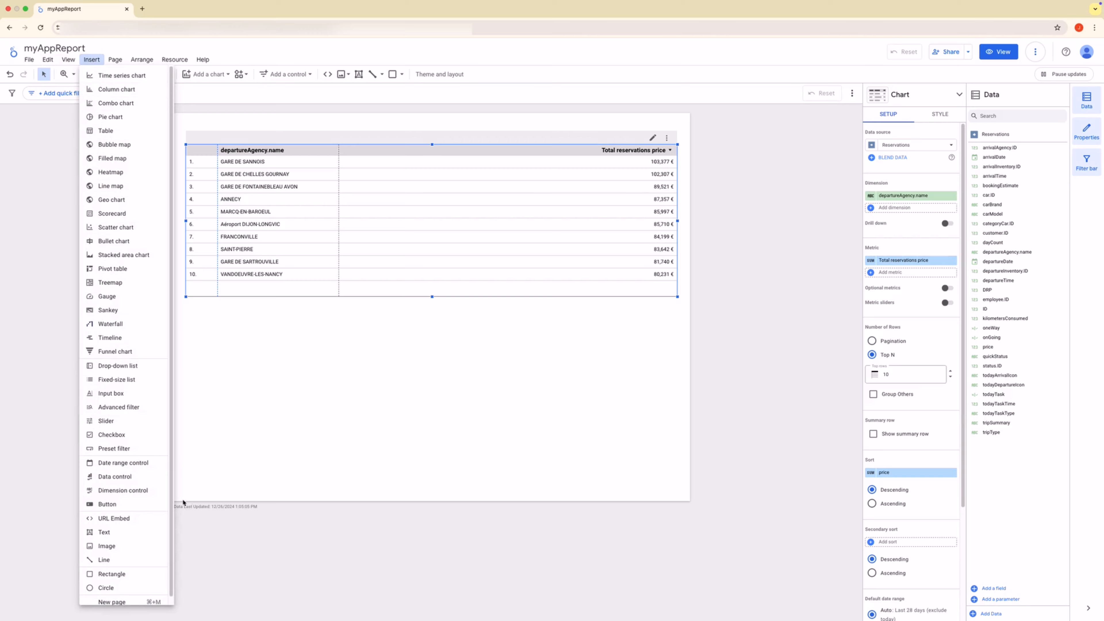
left_click(132, 532)
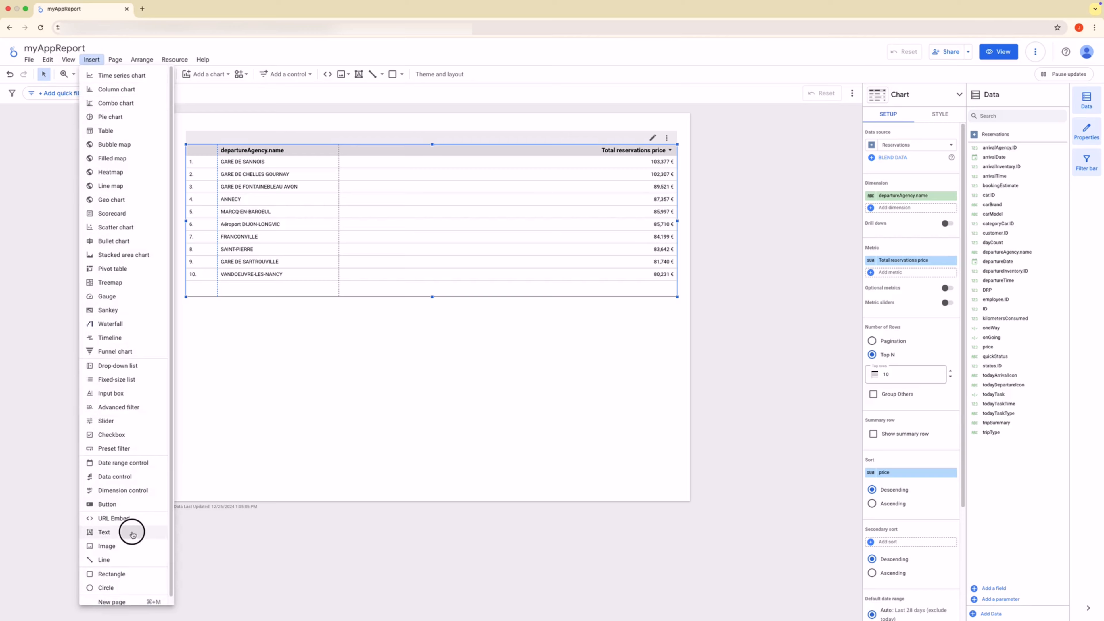
left_click(186, 121)
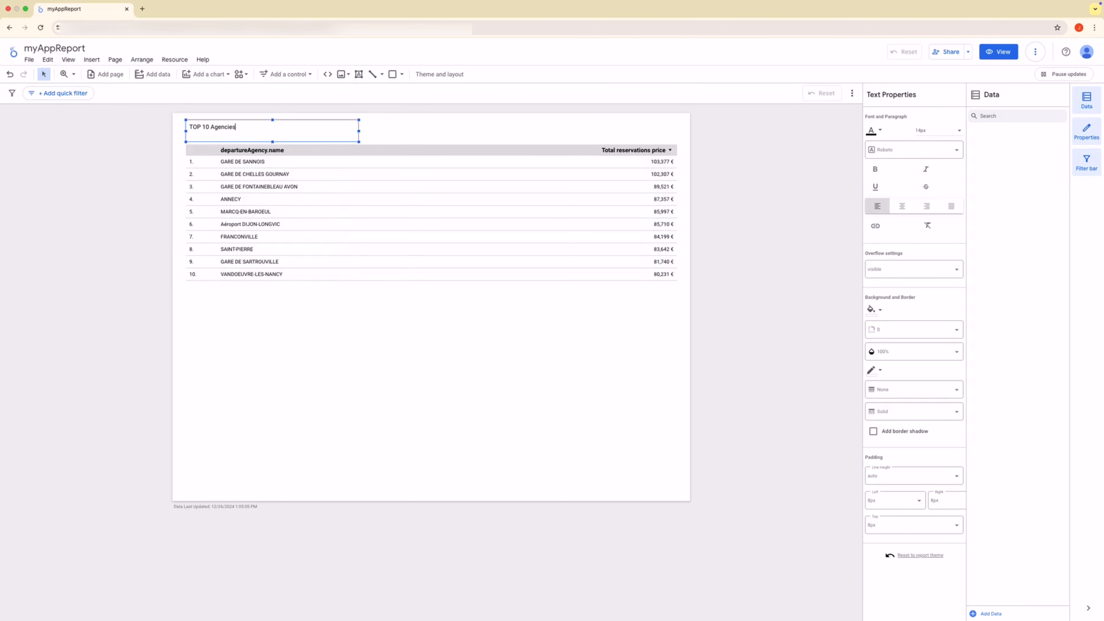
left_click_drag(273, 142, 280, 134)
left_click(381, 126)
left_click(335, 368)
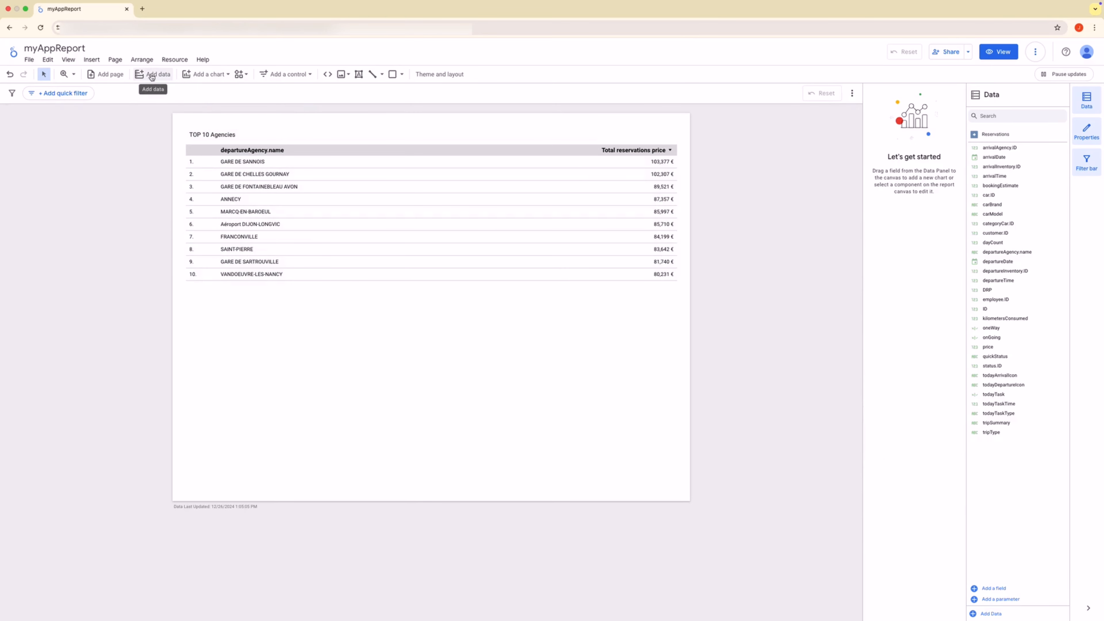
Place a date range control at the table's upper right and widen it leftward.
left_click(281, 75)
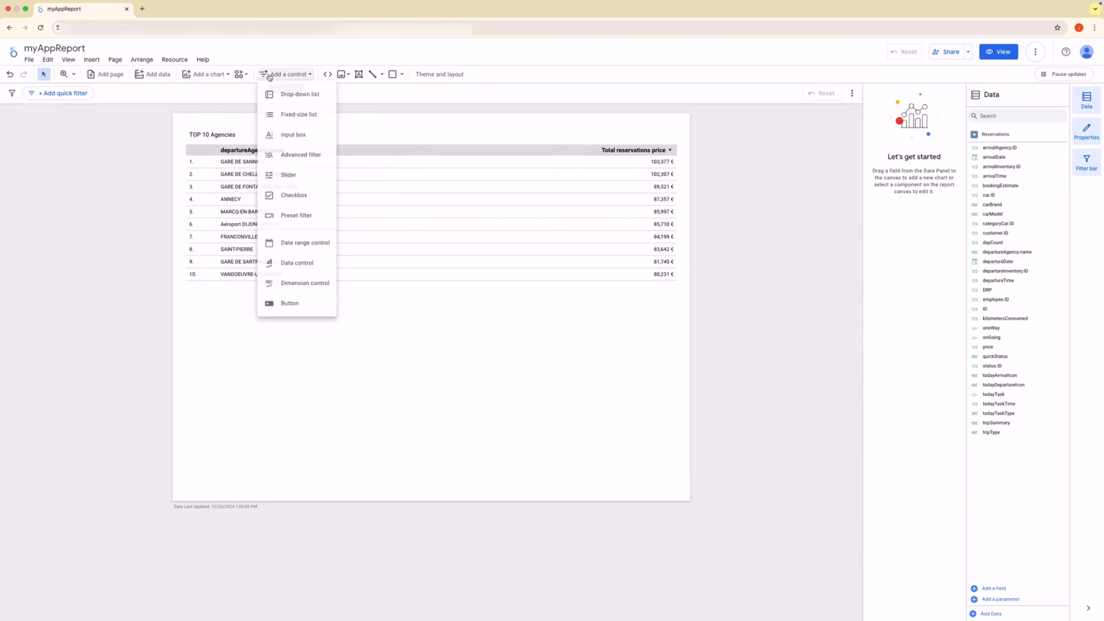
left_click(295, 248)
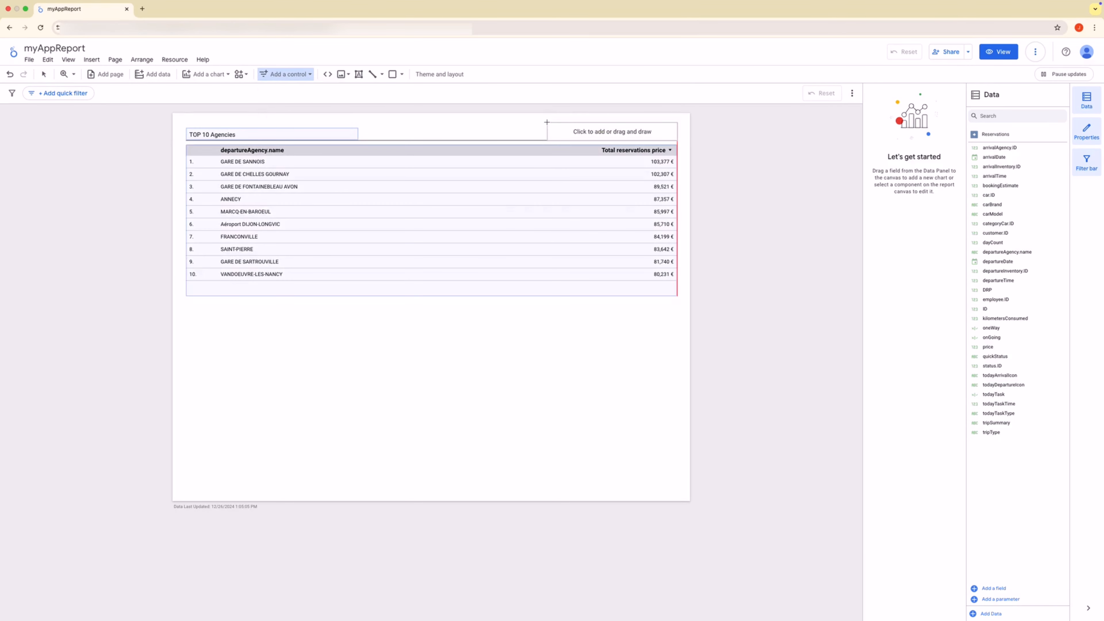
left_click(546, 121)
left_click_drag(546, 121, 515, 122)
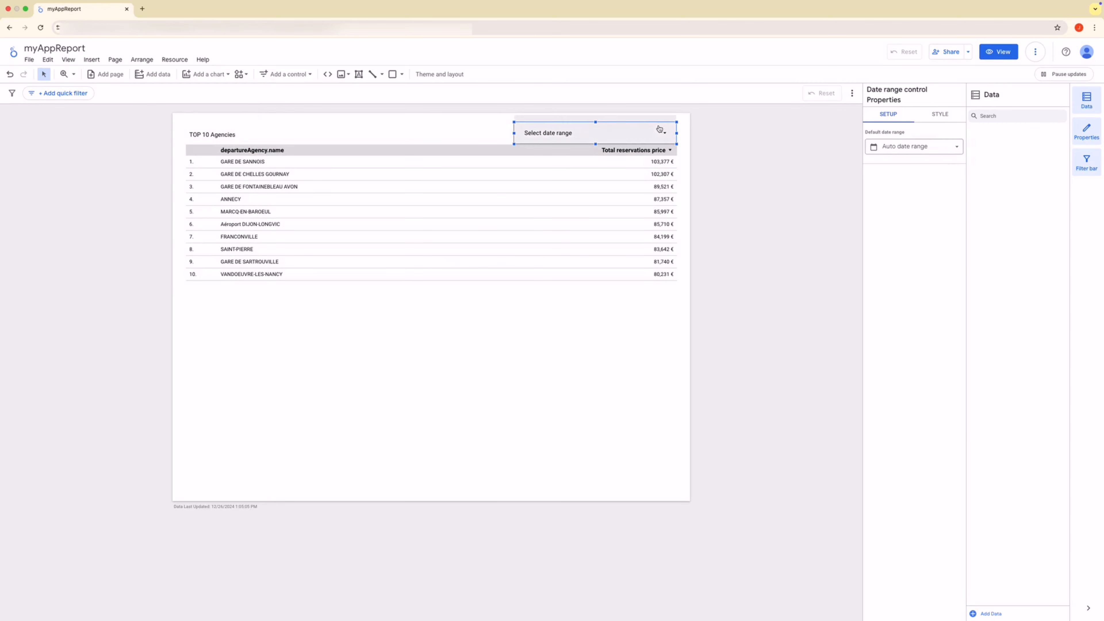
Set the control's default range to Last 14 days (Dec 12 – Dec 25, 2024) and apply.
left_click(920, 149)
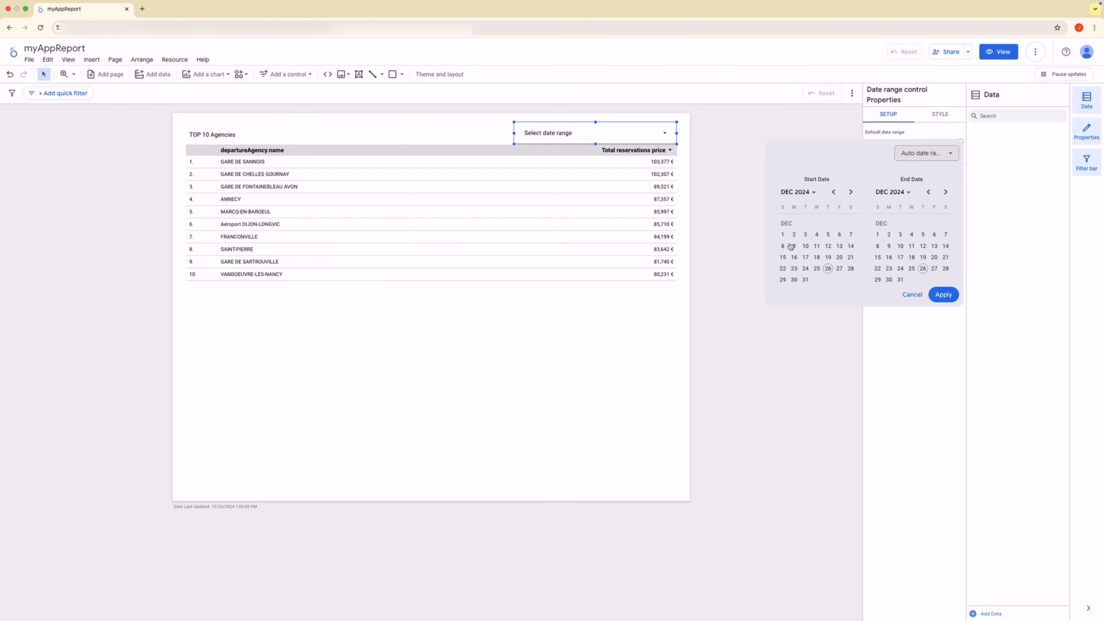
left_click(783, 257)
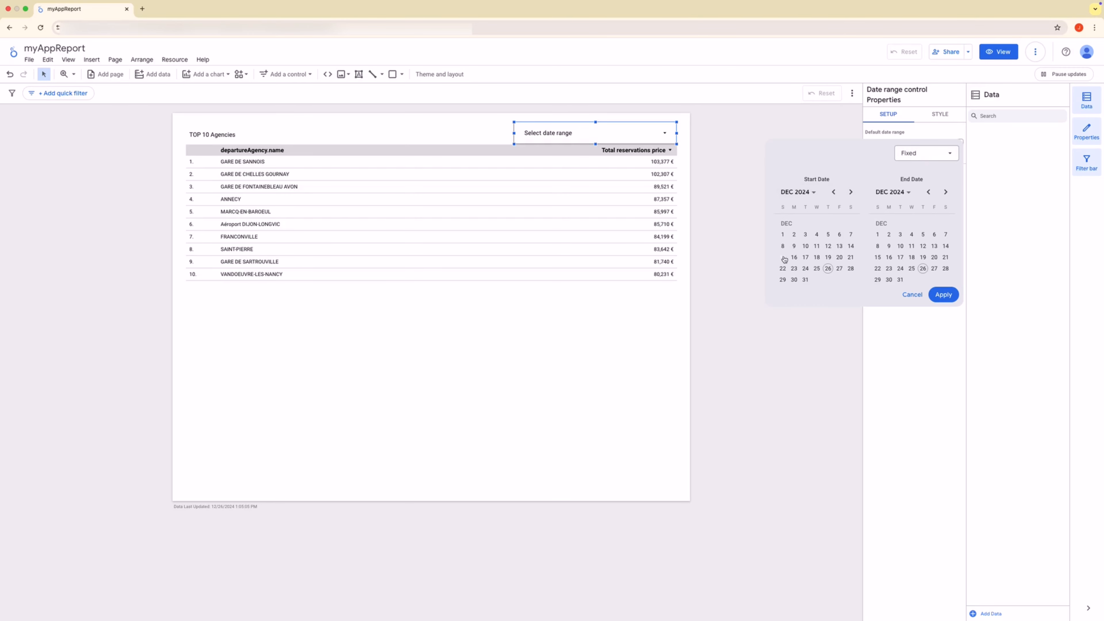
left_click(914, 157)
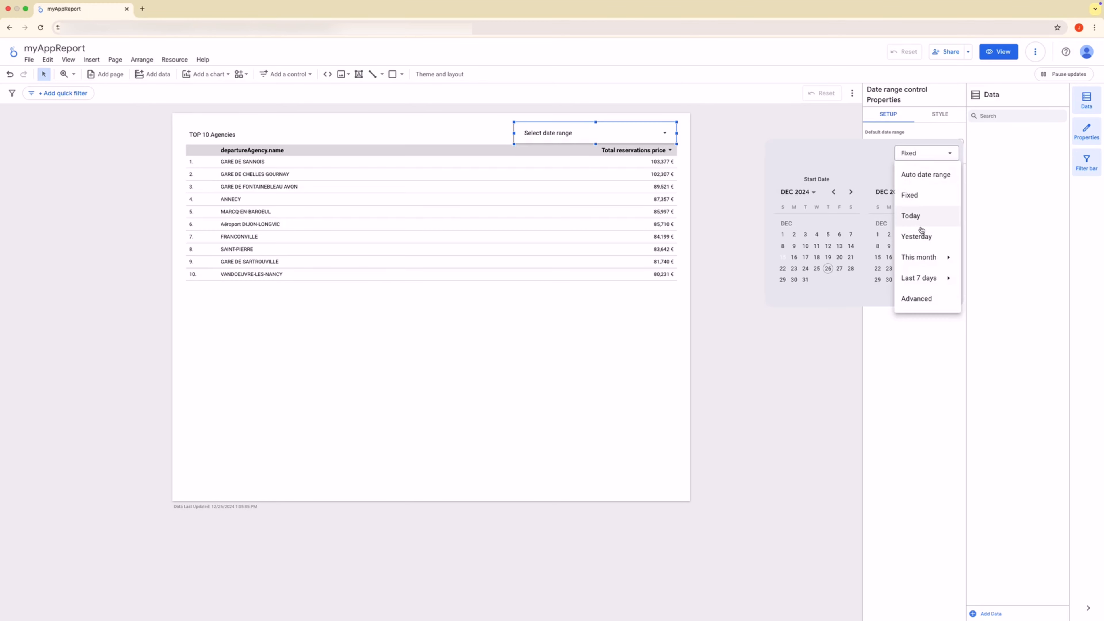
mouse_move(921, 258)
mouse_move(922, 279)
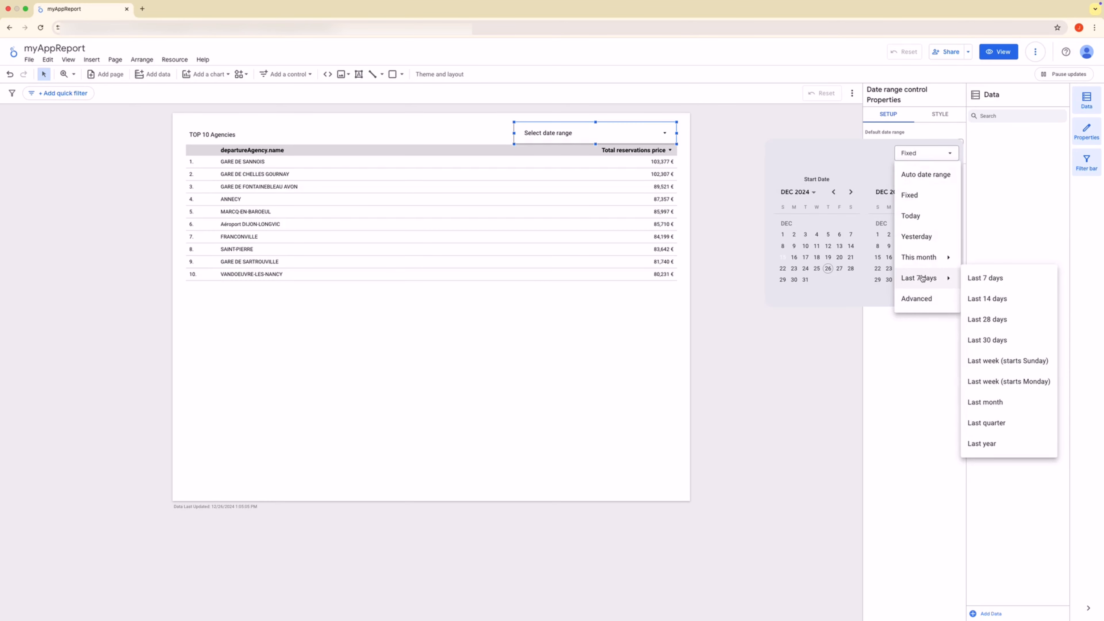
left_click(1003, 301)
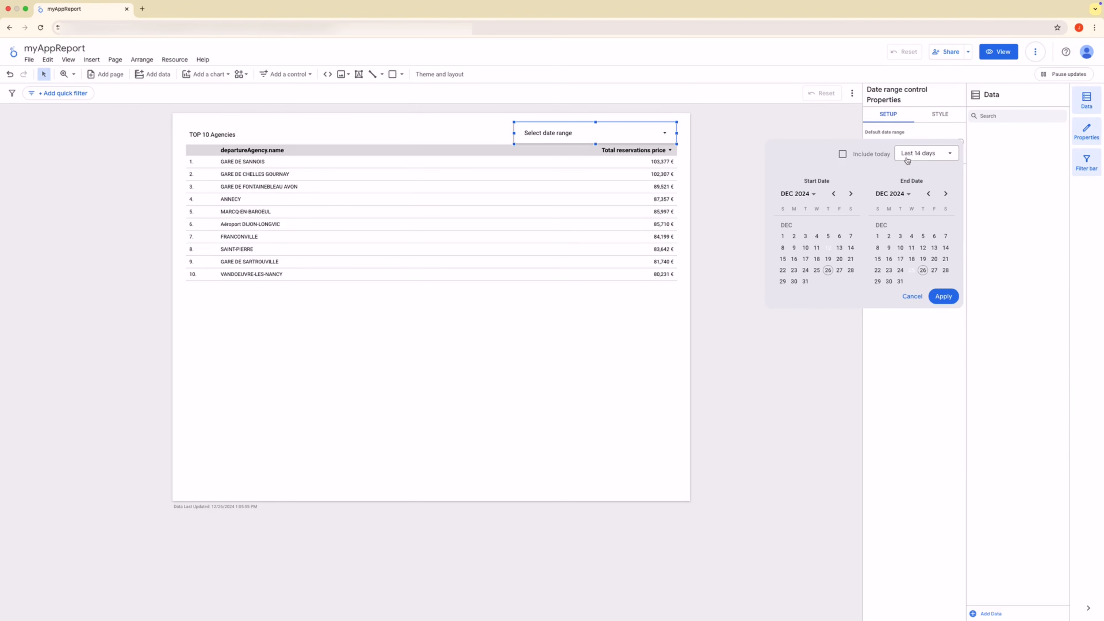
left_click(945, 296)
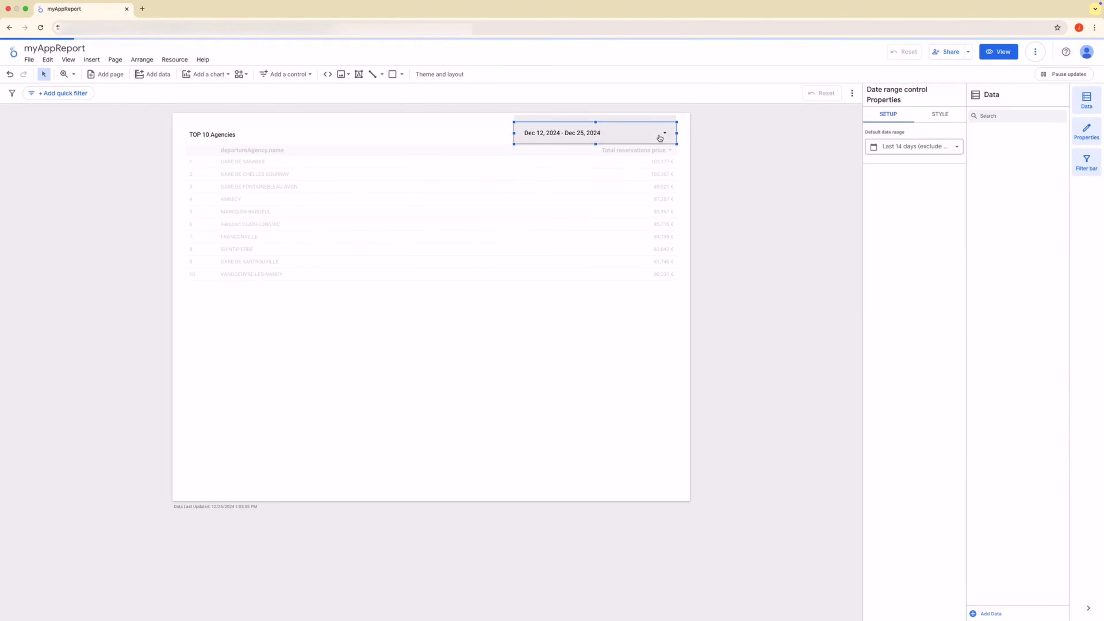
left_click(469, 123)
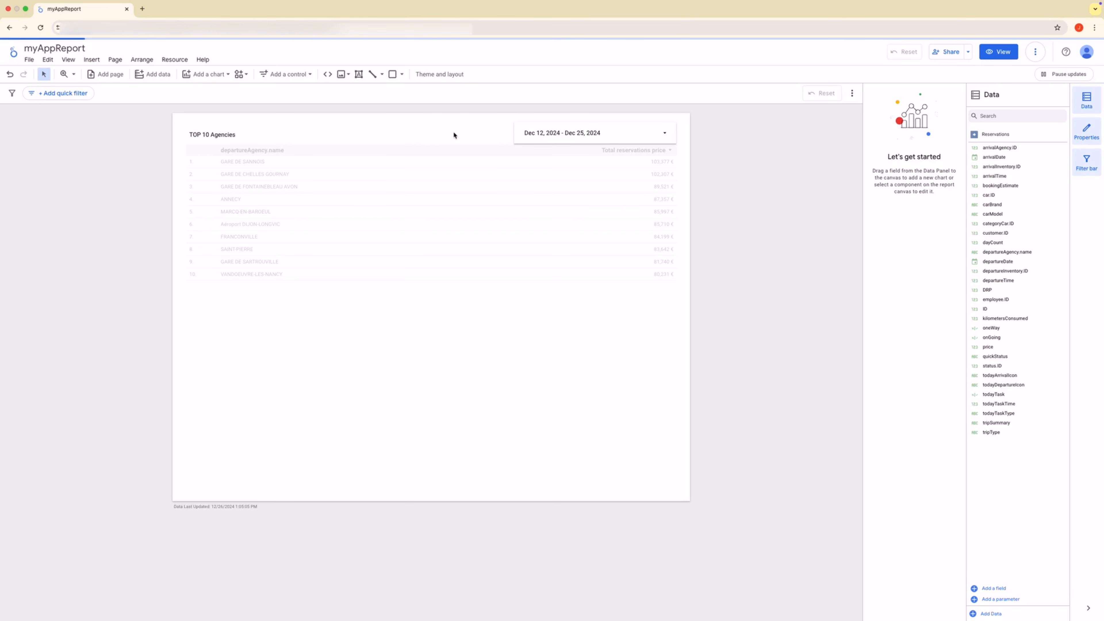
Lower the agency table and its TOP 10 Agencies title, then drop a table copy below the original.
left_click(451, 149)
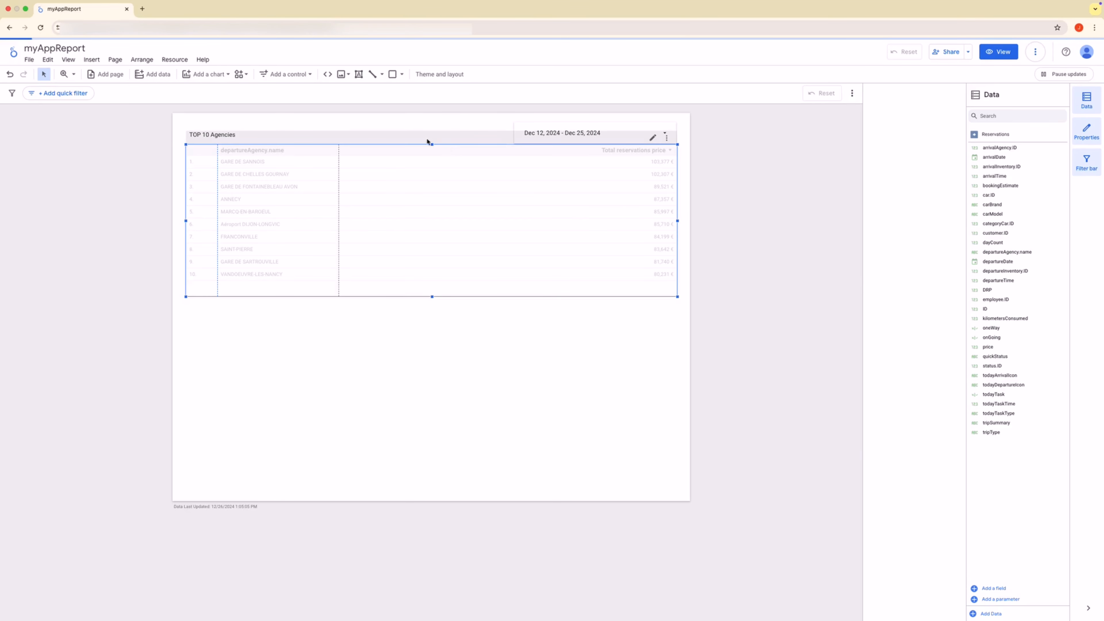
left_click_drag(431, 144, 432, 154)
left_click(362, 369)
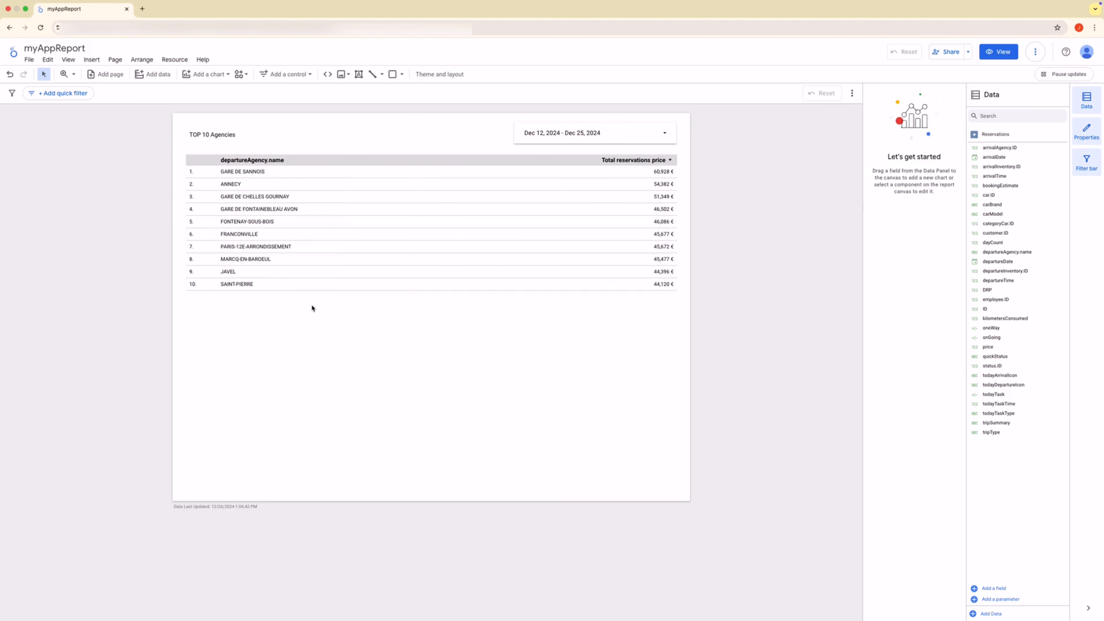
left_click(201, 133)
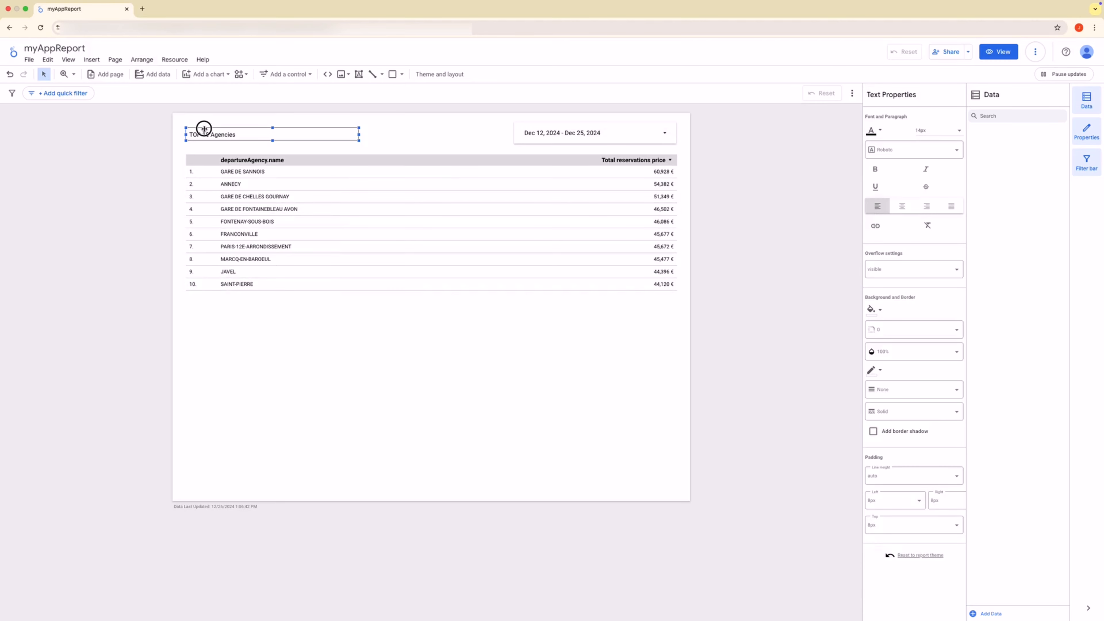
left_click_drag(203, 128, 204, 139)
left_click(210, 132)
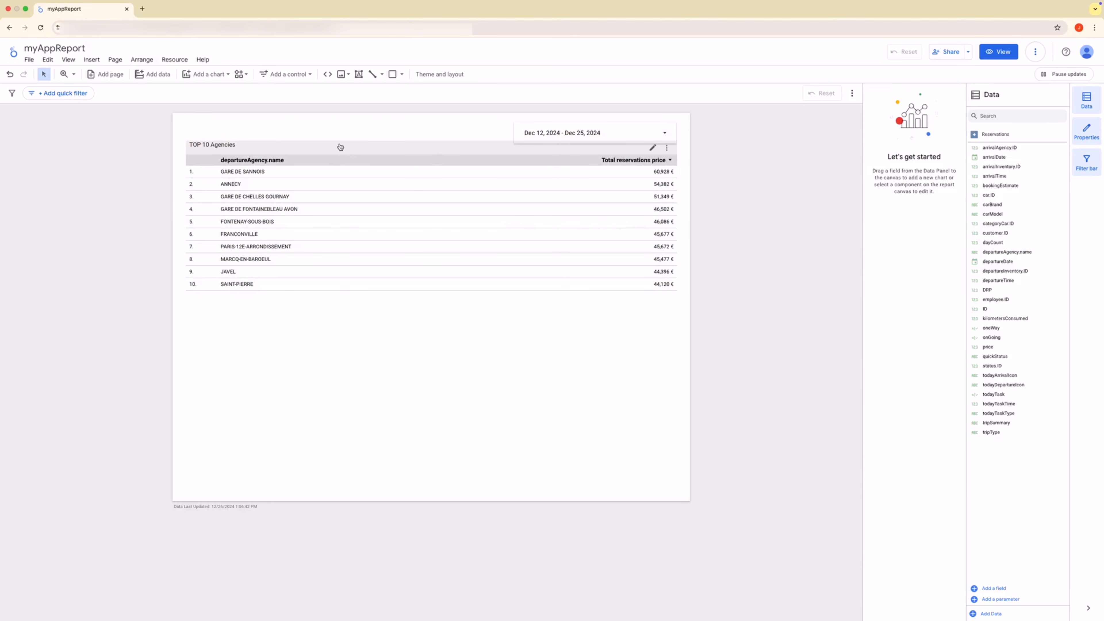
left_click(347, 158)
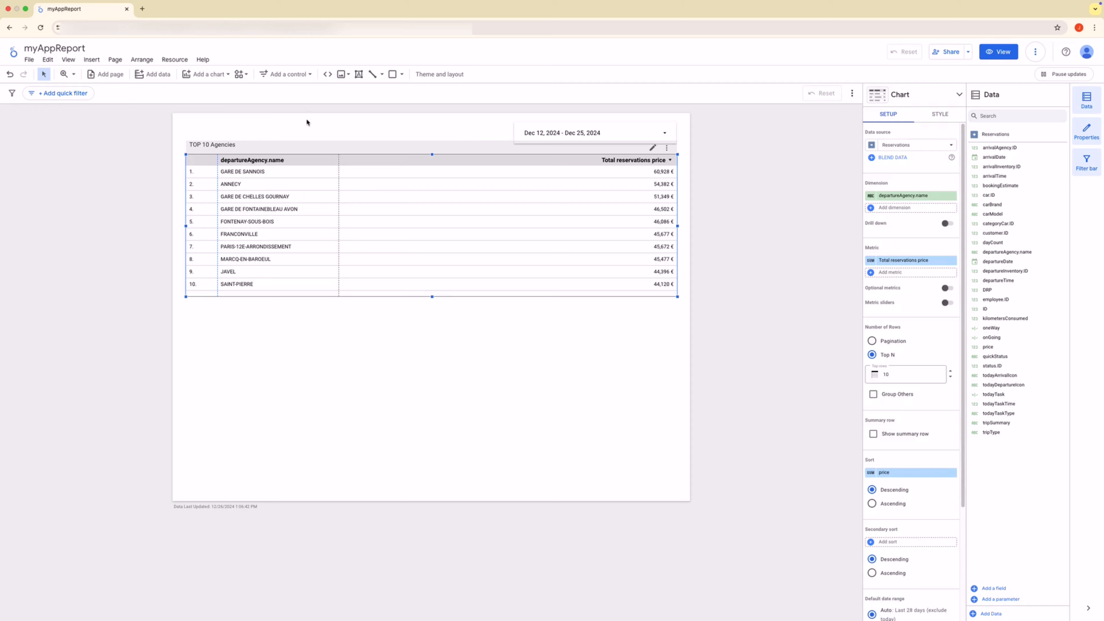
left_click_drag(340, 156, 339, 301)
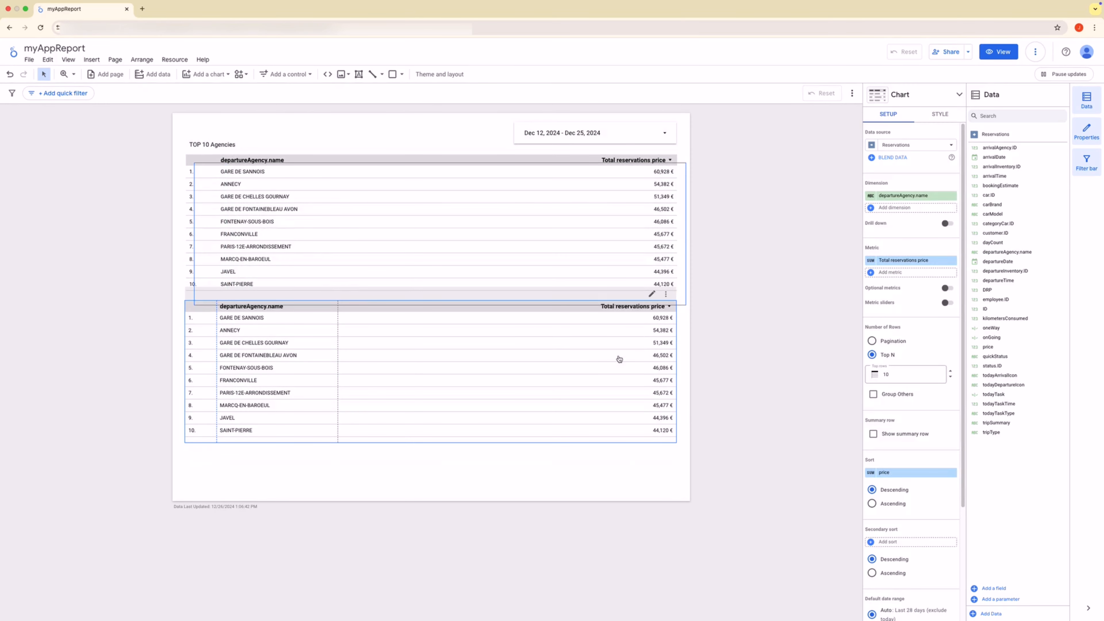
Convert the copied table into a time series chart without the agency breakdown, then reload the report.
left_click(929, 102)
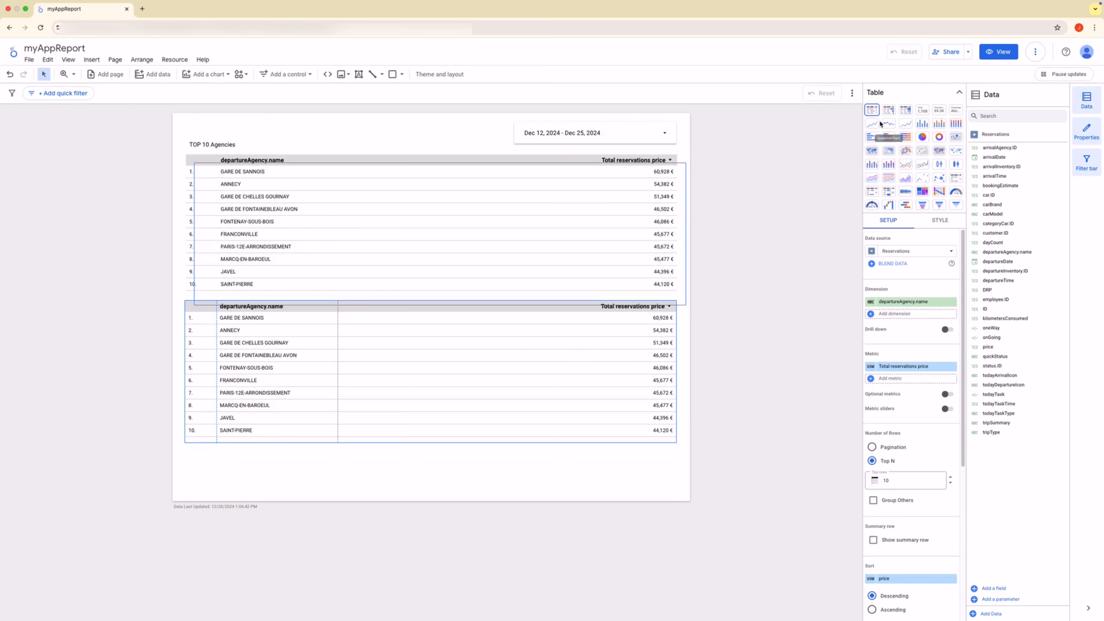
left_click(872, 123)
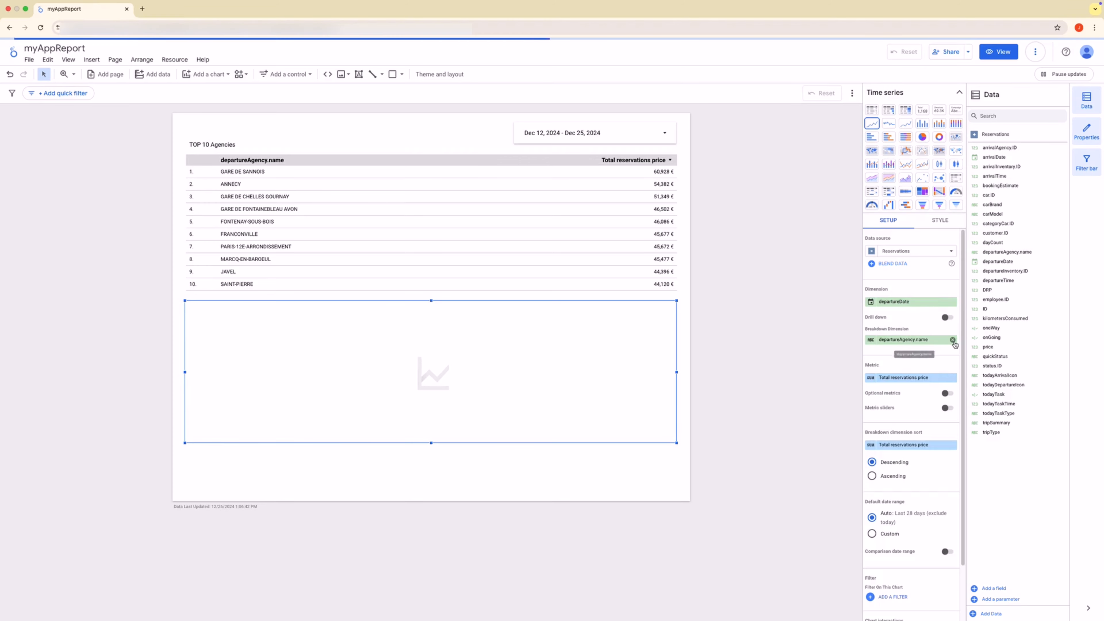
left_click(951, 339)
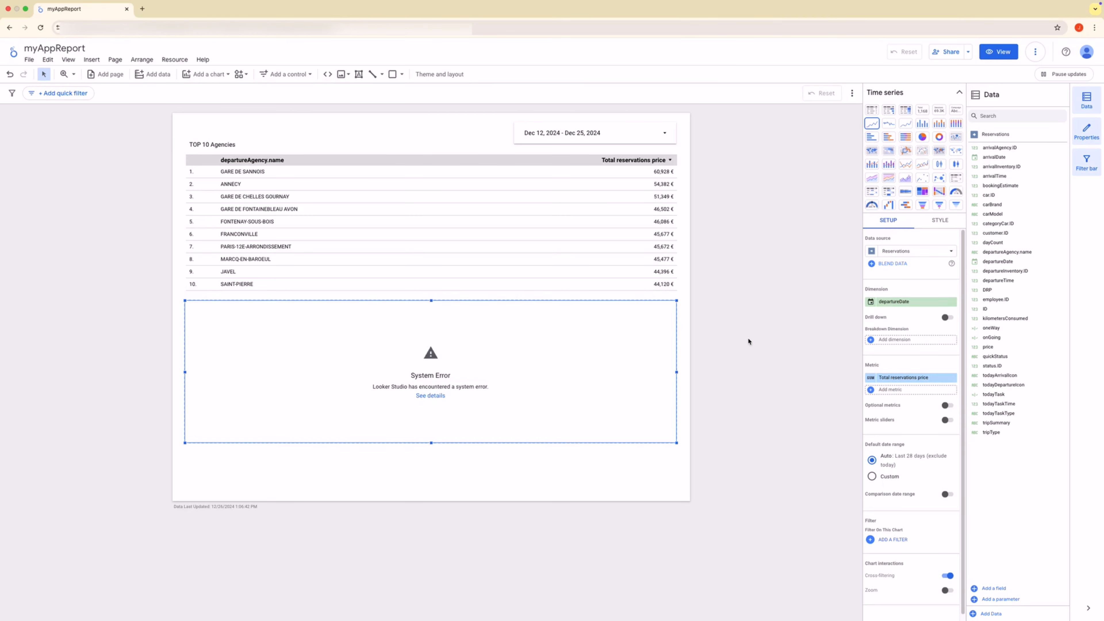
left_click(748, 263)
left_click(500, 379)
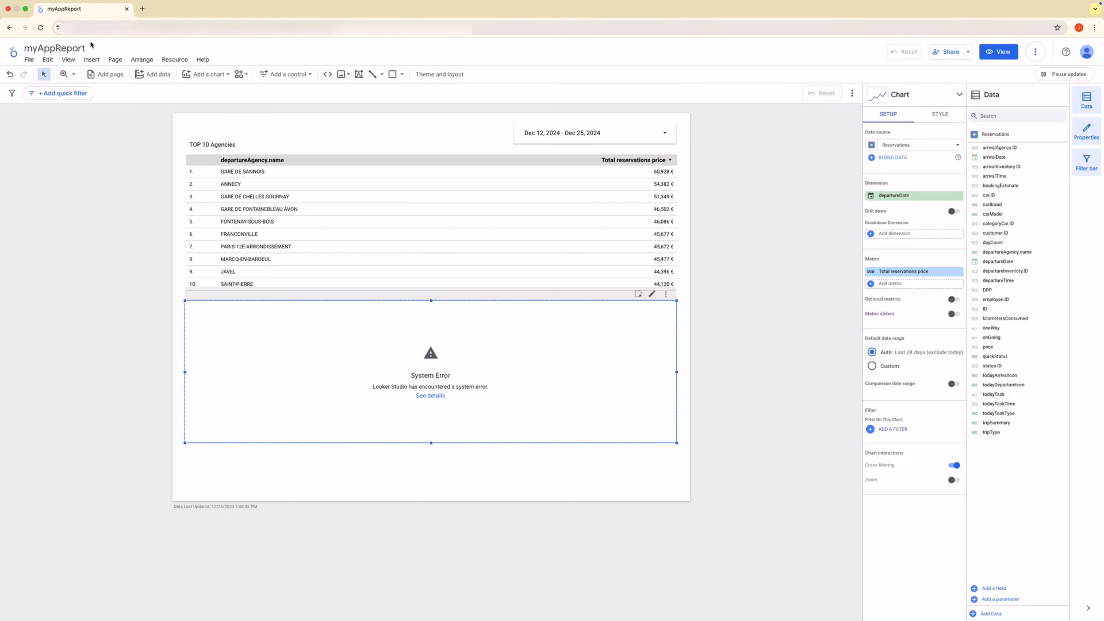
left_click(41, 29)
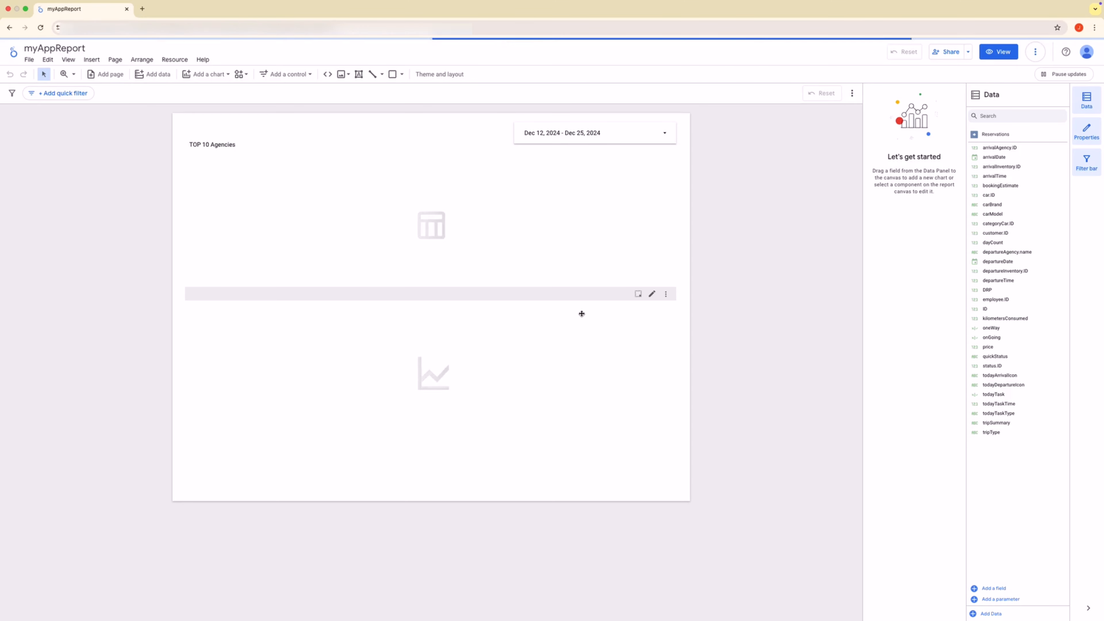
left_click(582, 314)
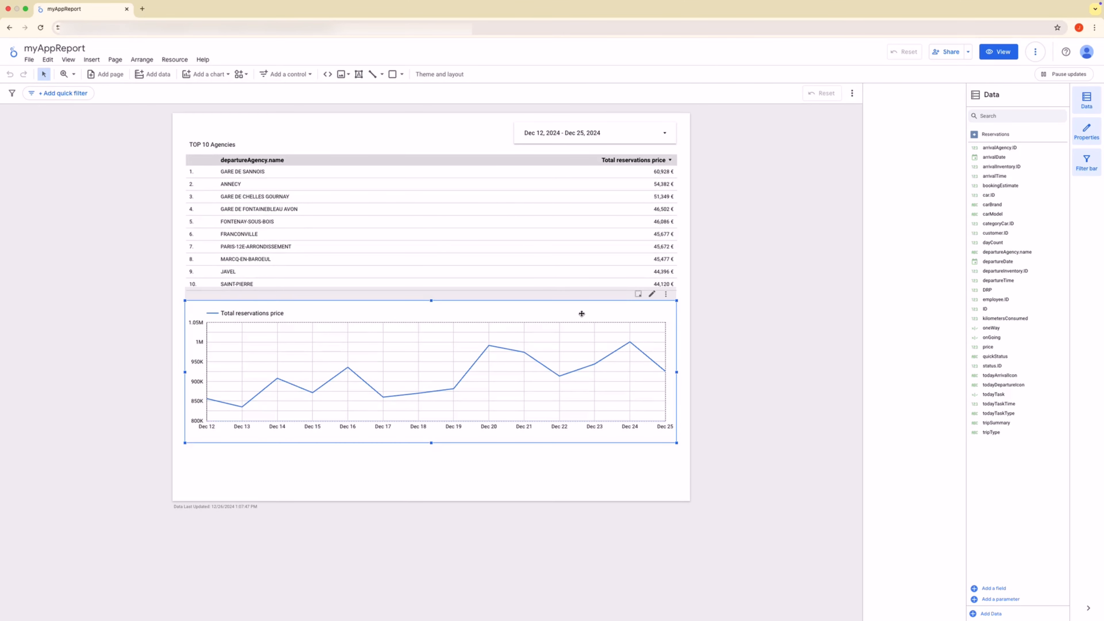
left_click_drag(677, 372, 388, 372)
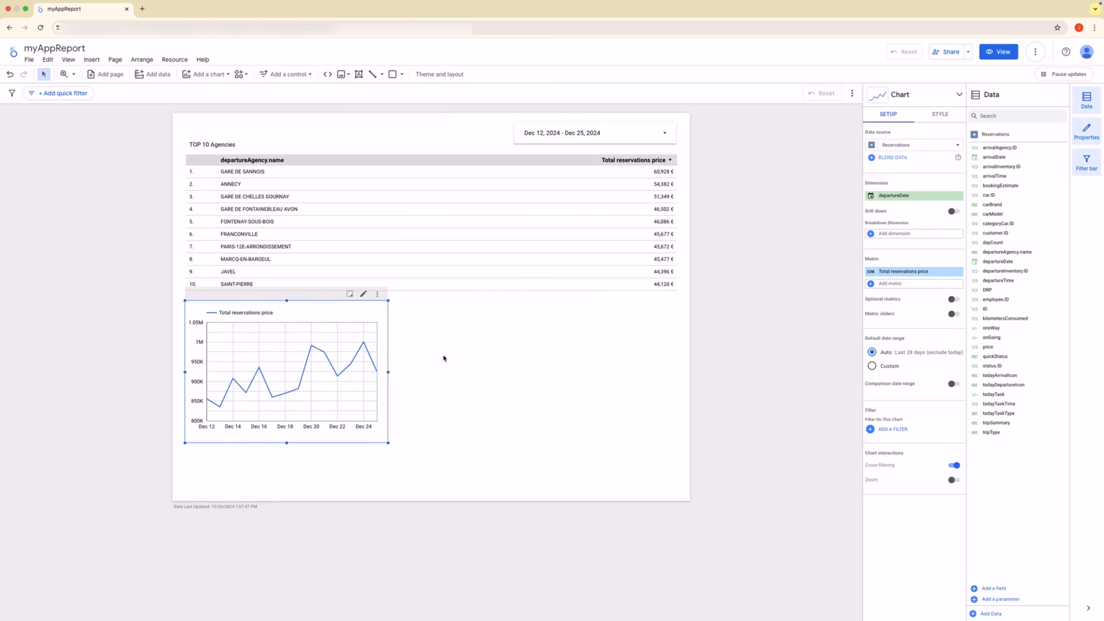
mouse_move(221, 408)
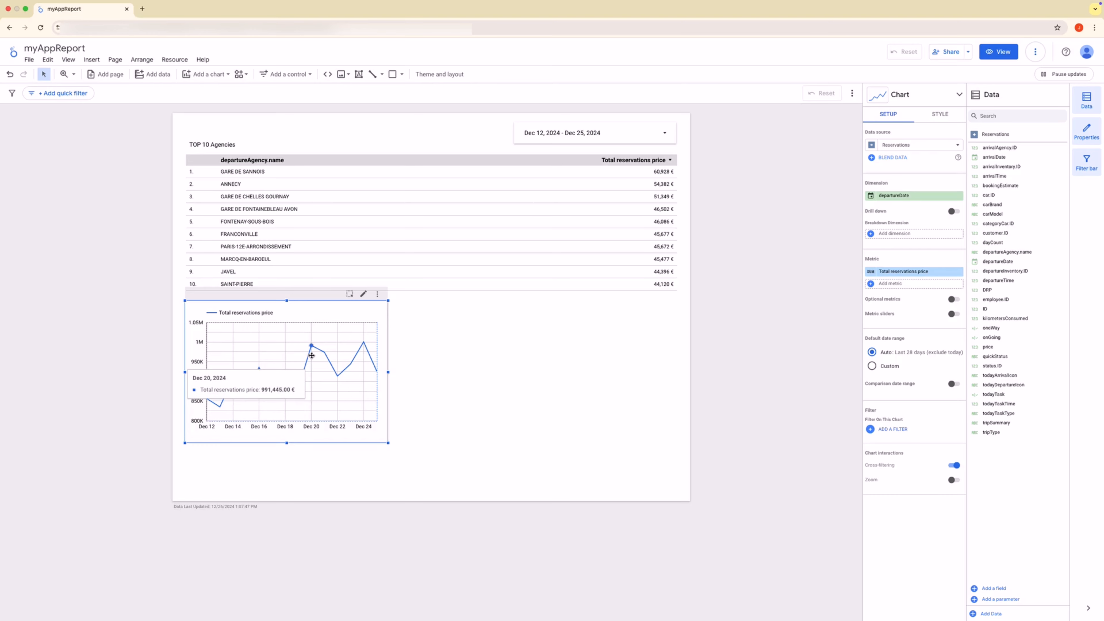
left_click(412, 363)
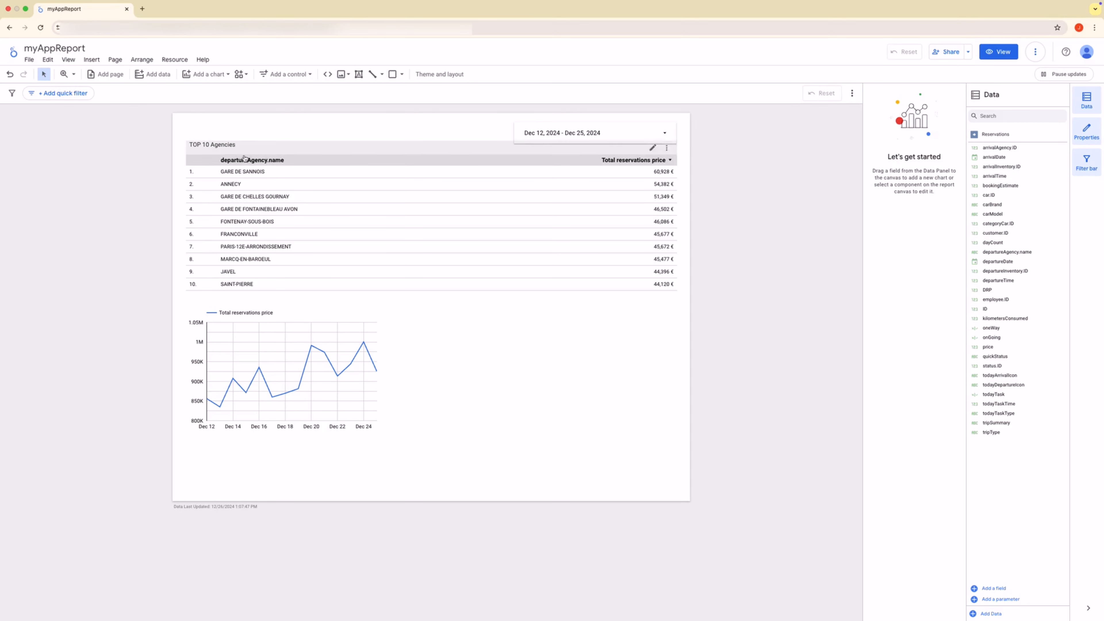
mouse_move(123, 5)
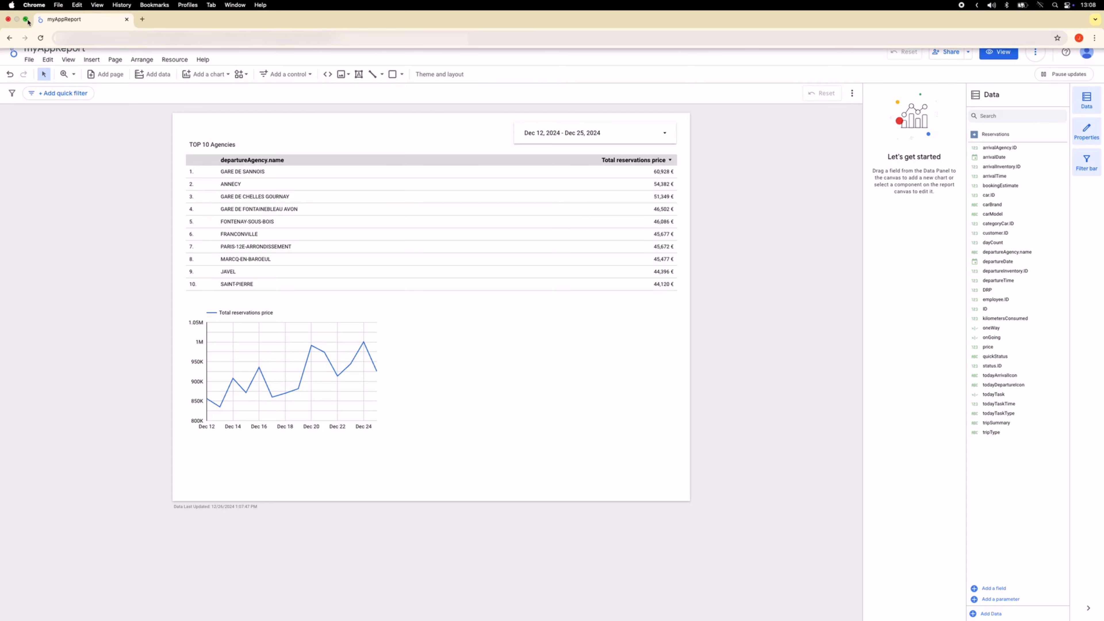
Exit full screen, pan the Qodly model until the Agency dataclass shows, then return to Looker.
left_click(25, 19)
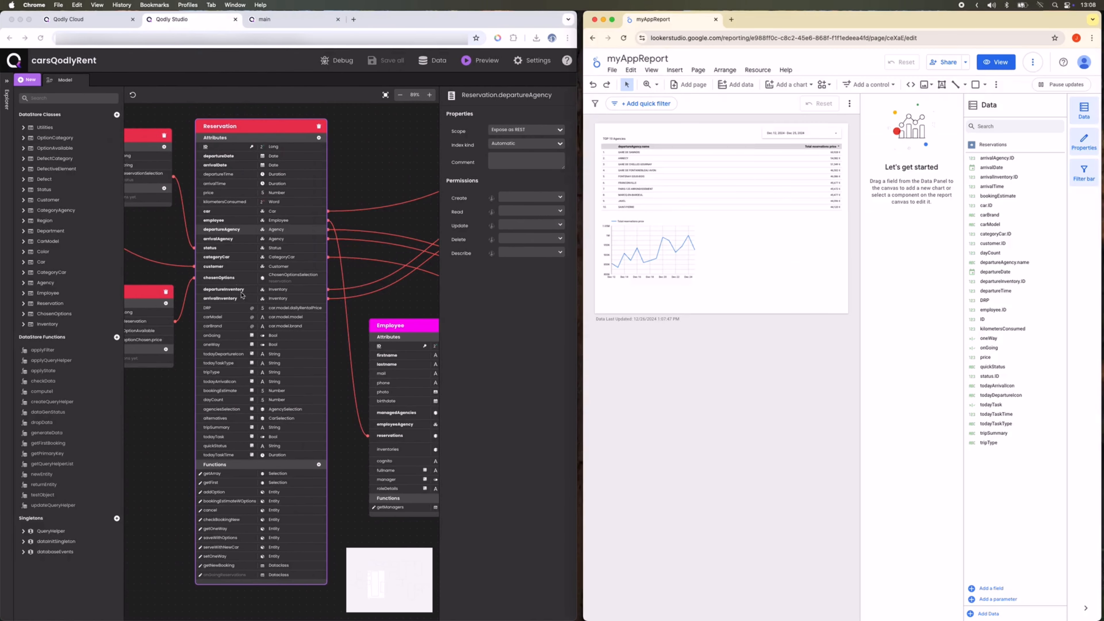
left_click(362, 161)
right_click(366, 178)
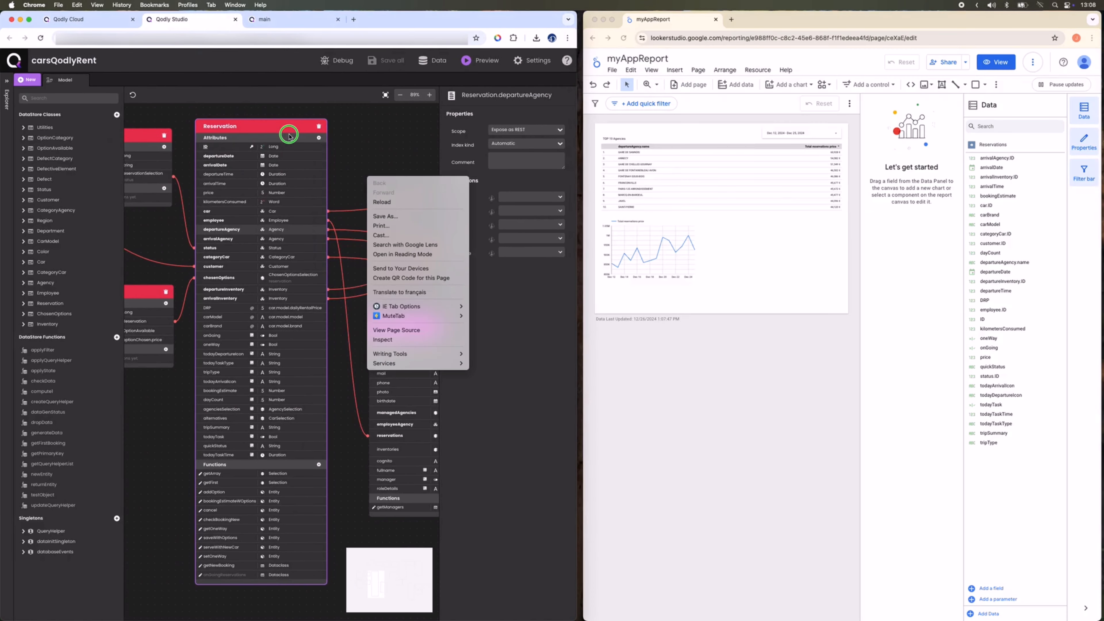
left_click_drag(434, 153, 359, 119)
left_click_drag(372, 509, 214, 430)
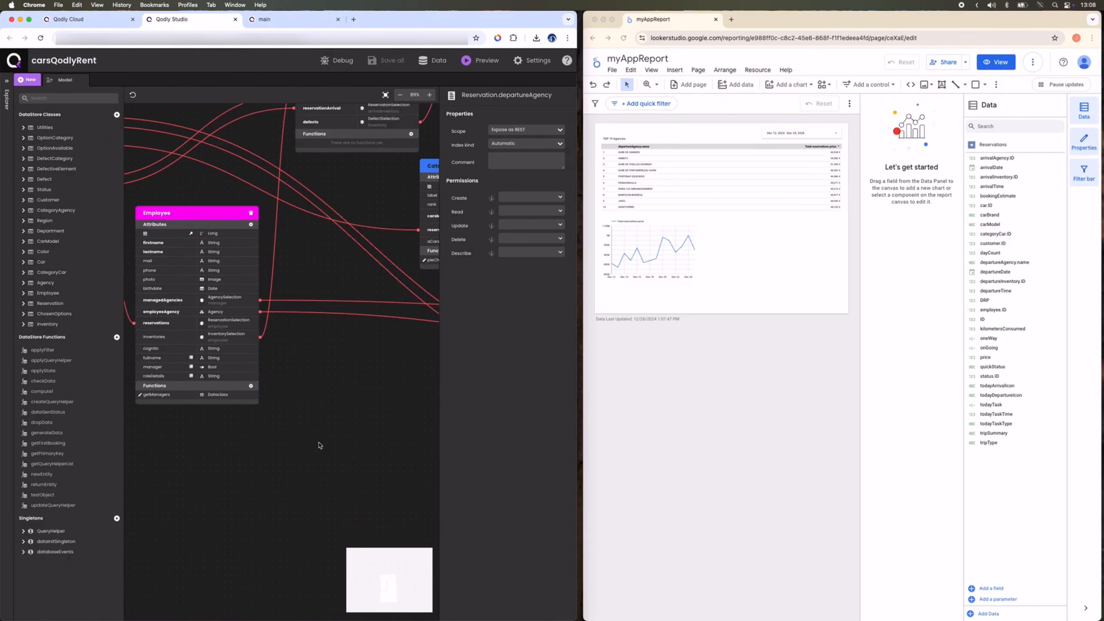
left_click_drag(318, 446, 153, 418)
left_click_drag(264, 386, 105, 357)
left_click_drag(291, 420, 155, 404)
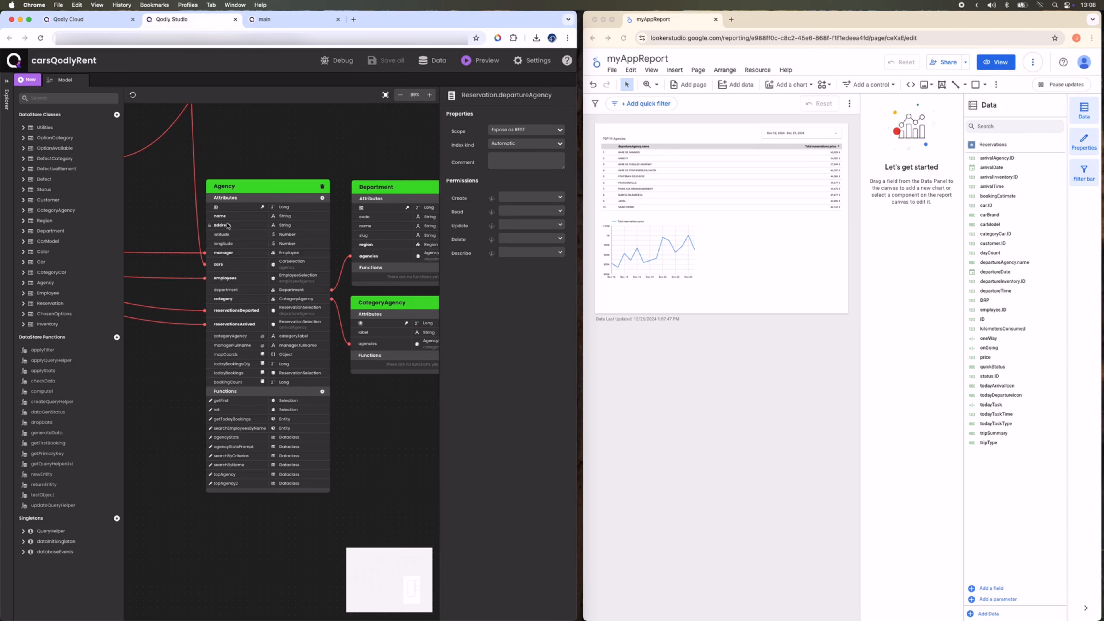
left_click(804, 259)
In full screen, open the Reservations data source's Qodly connection settings to query departureAgency.* attributes.
left_click(613, 22)
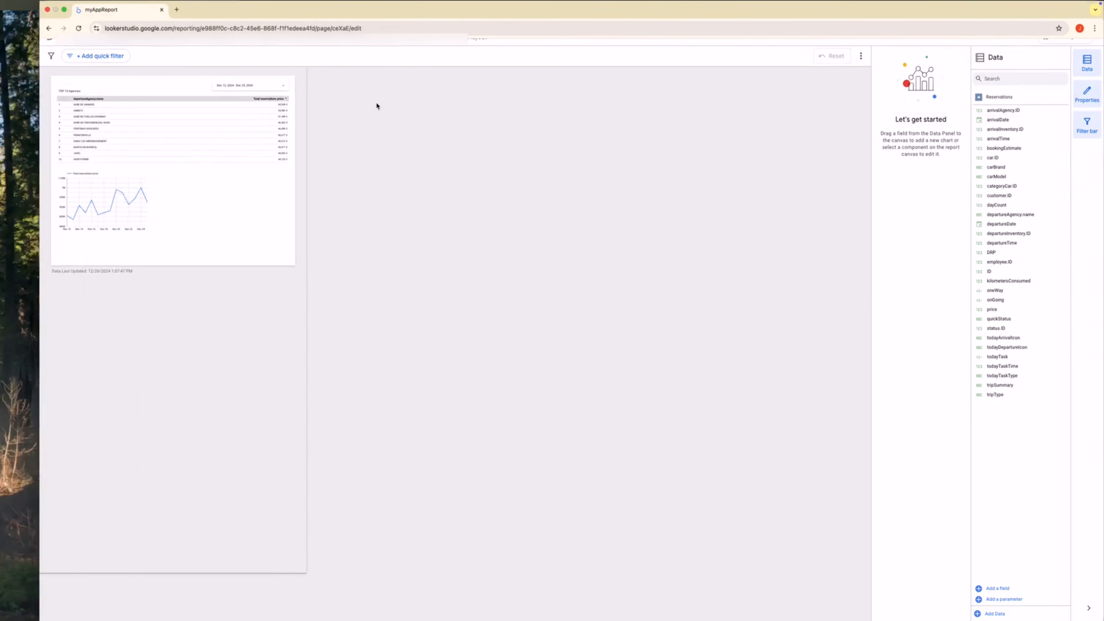
left_click(365, 197)
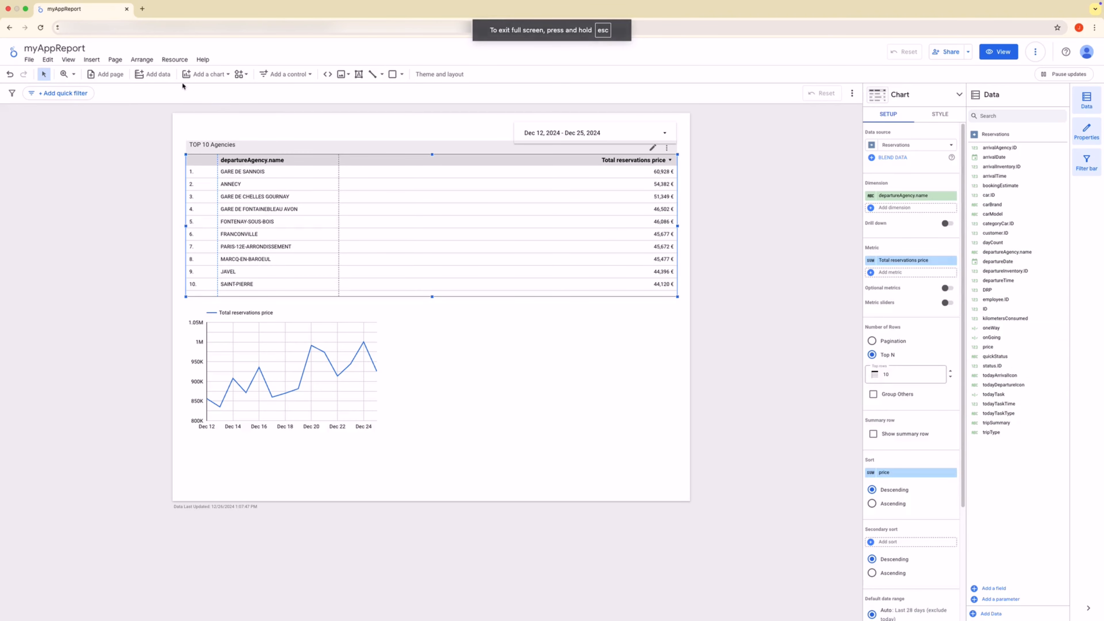
left_click(174, 59)
left_click(191, 74)
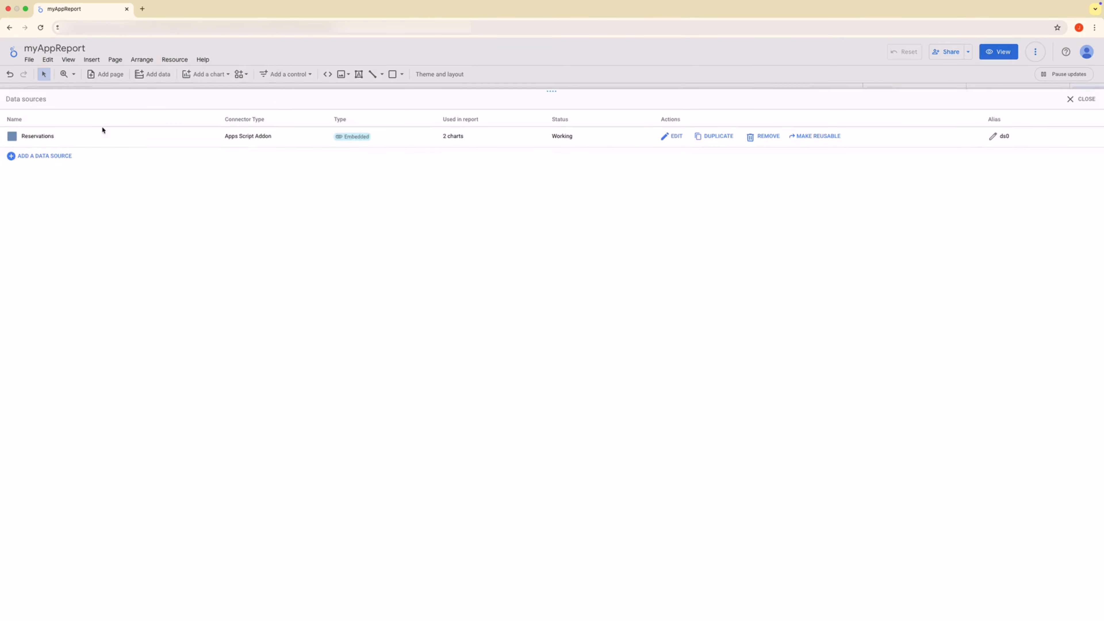
left_click(665, 113)
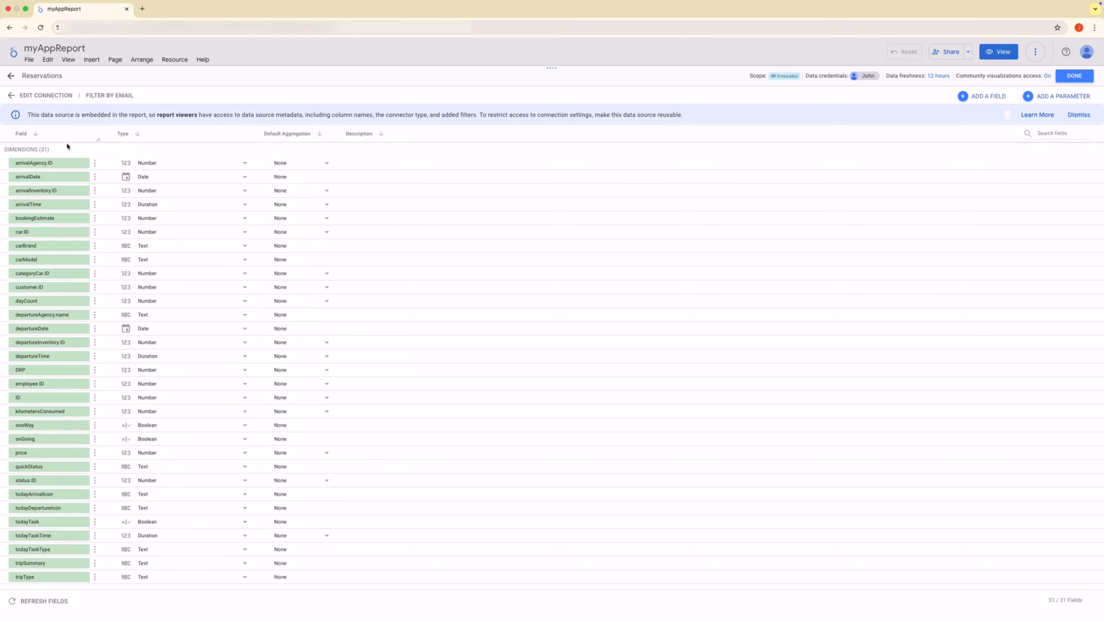
left_click(25, 96)
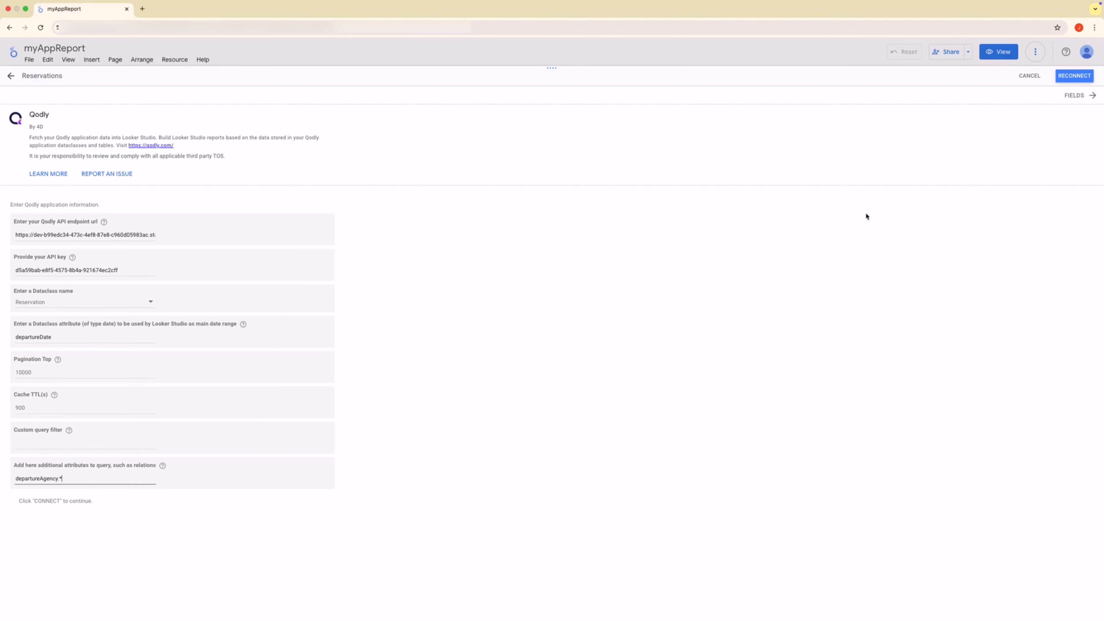
Reconnect Reservations, apply the changes adding nine departureAgency fields, and close the data sources panel.
left_click(1064, 81)
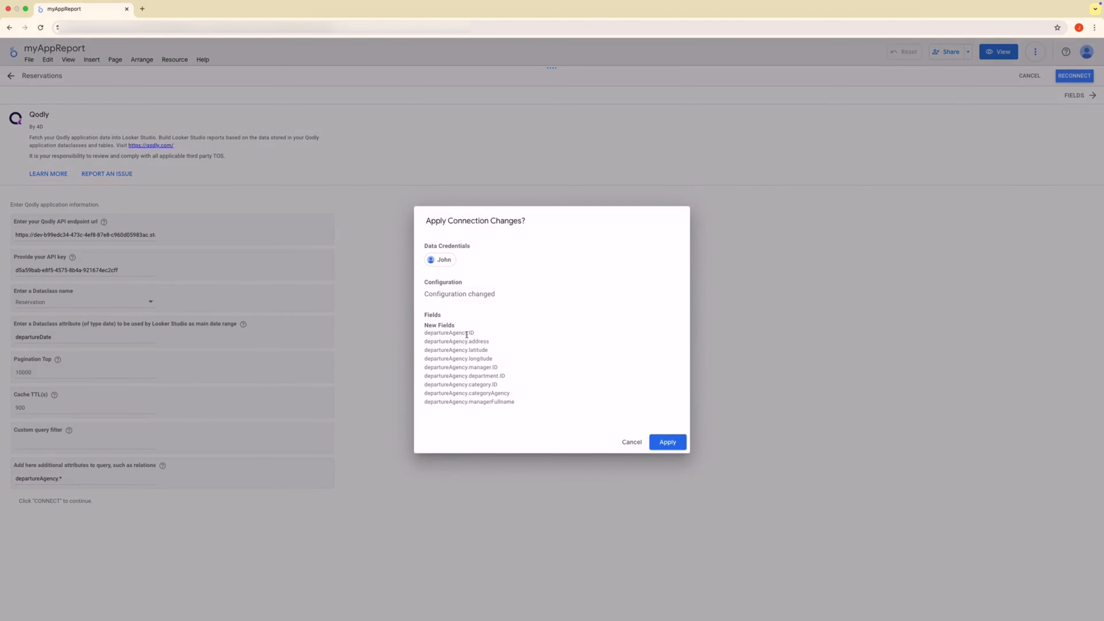
left_click_drag(466, 335, 506, 404)
left_click(449, 352)
left_click(668, 442)
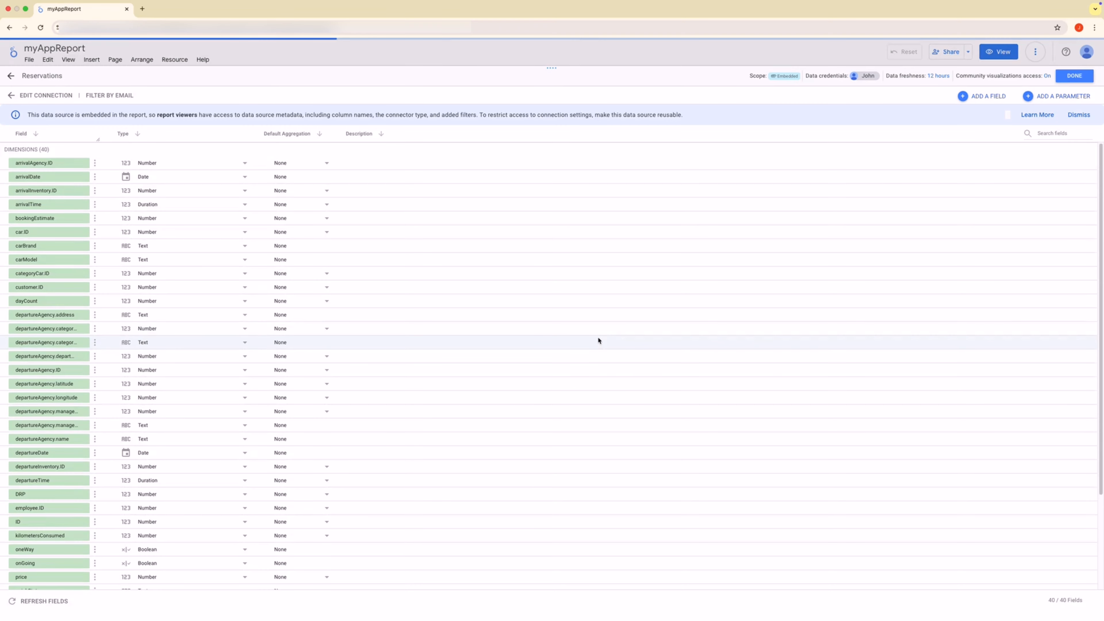
left_click(1074, 75)
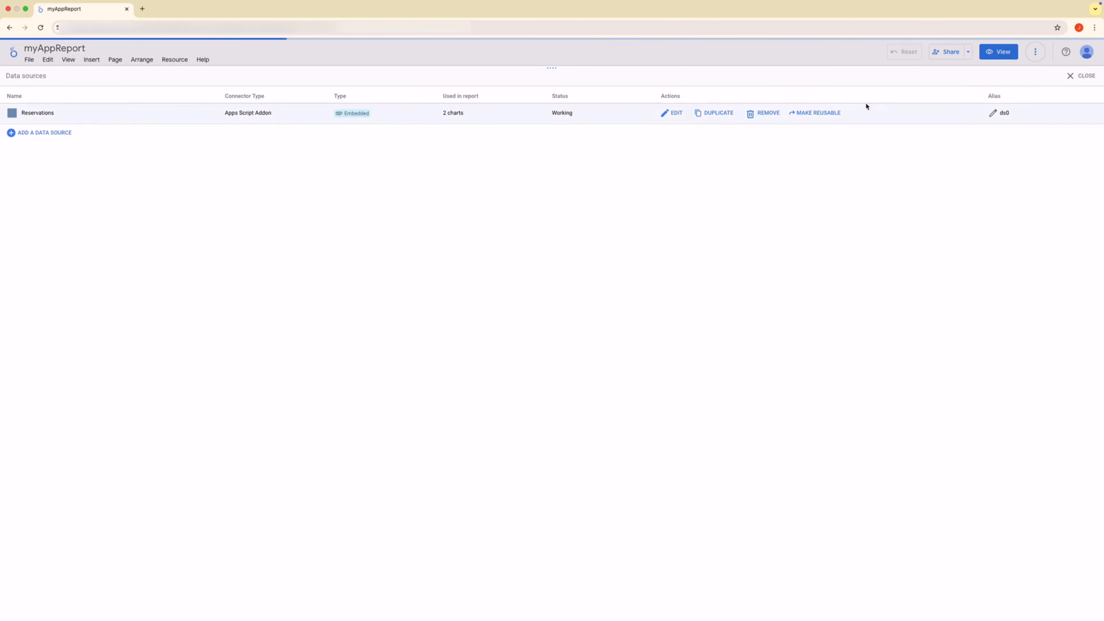
left_click(1077, 75)
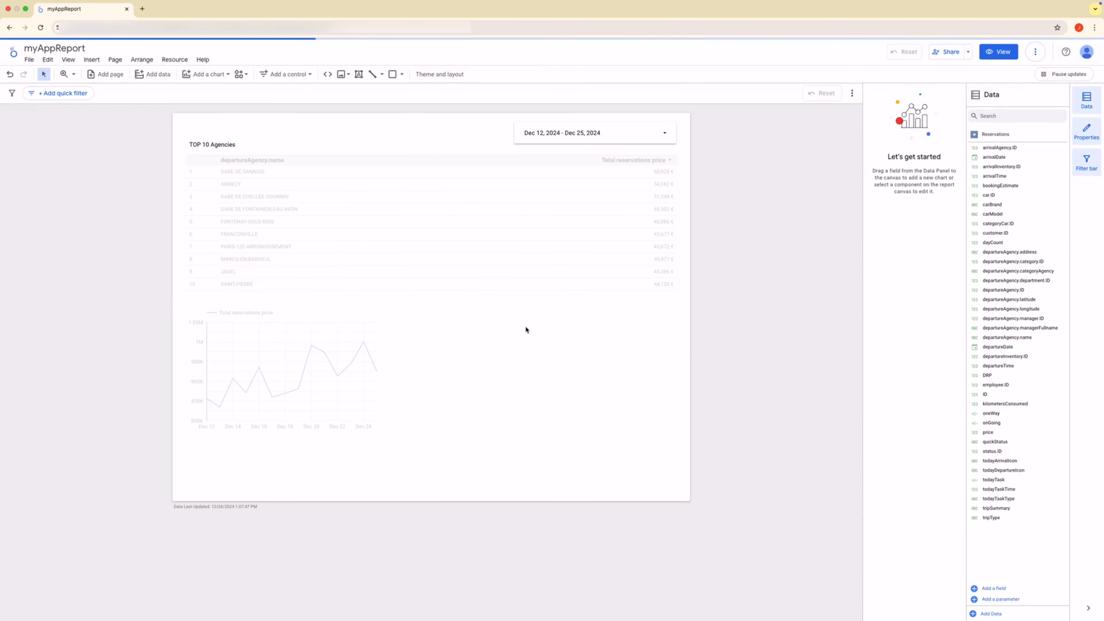
Insert a bubble map and draw it beside the line chart.
left_click(98, 63)
left_click(110, 145)
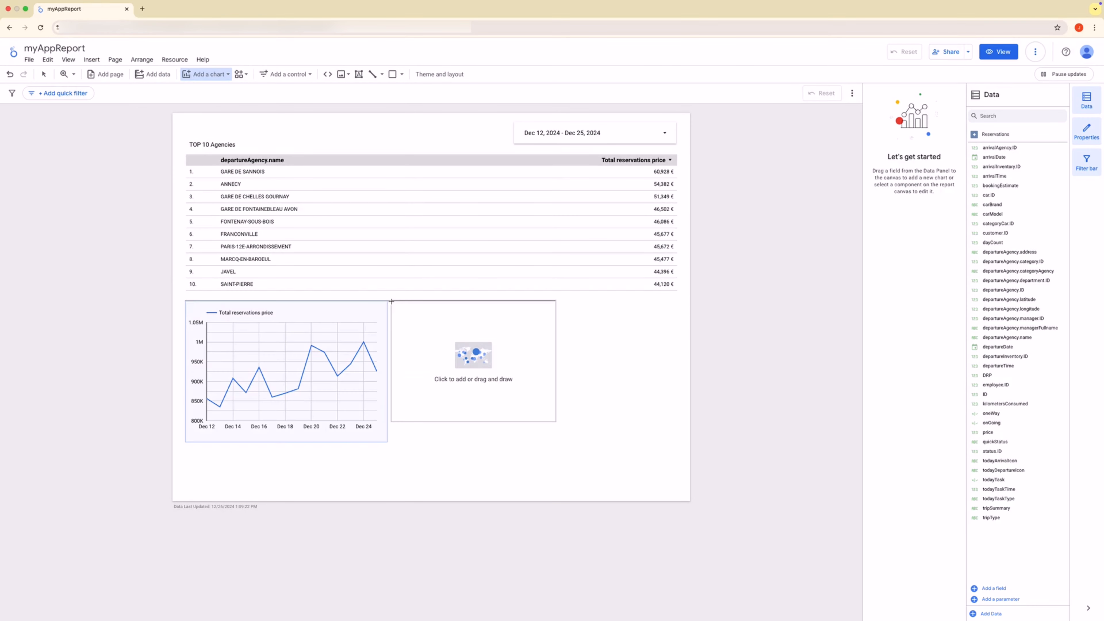
left_click_drag(391, 301, 570, 439)
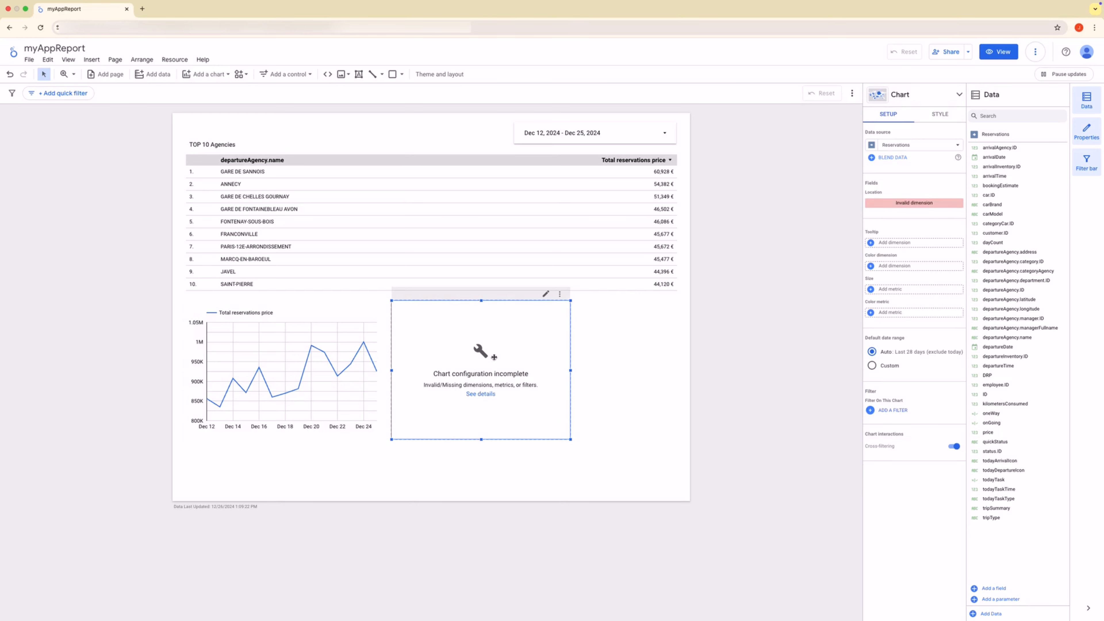
Set the map's location to departureAgency.address, tooltip to departureAgency.name, and bubble size to price.
left_click(913, 204)
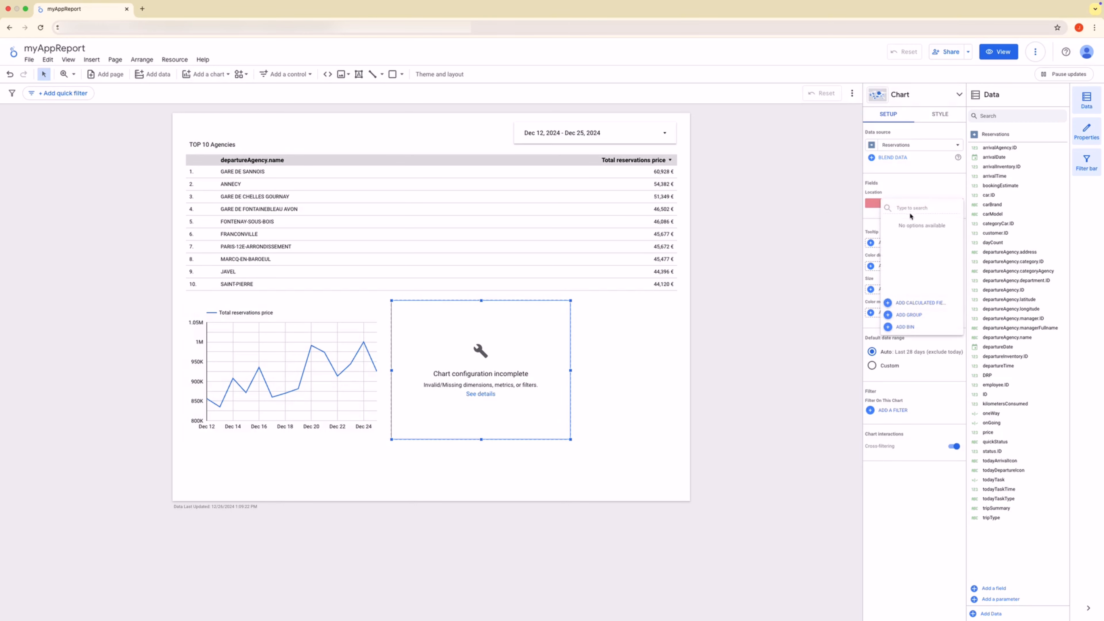
left_click(899, 190)
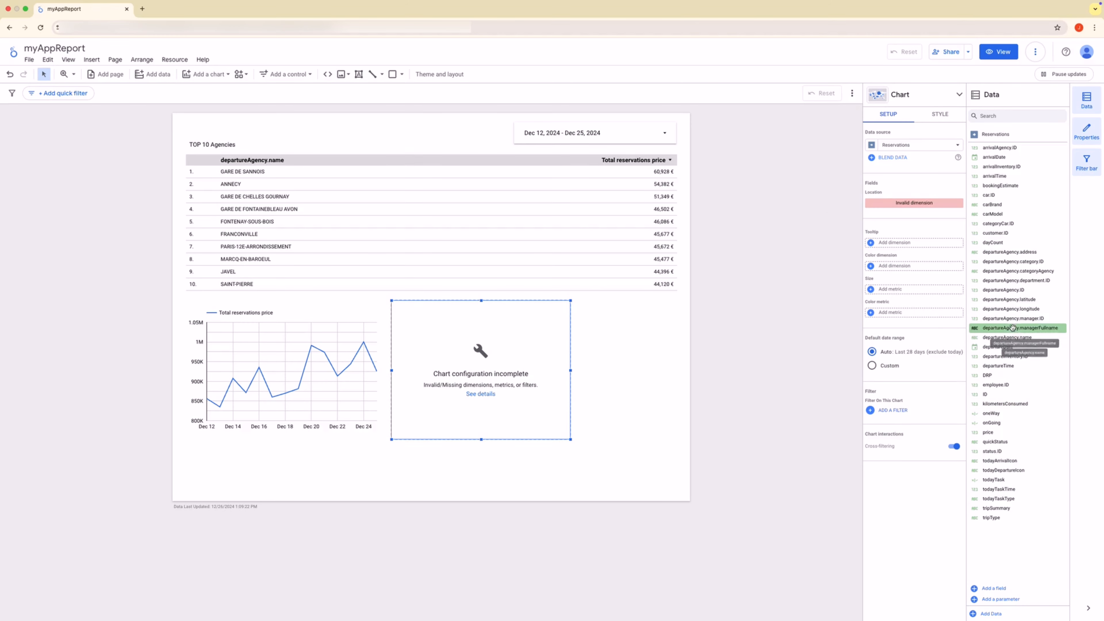
left_click_drag(1009, 252, 948, 207)
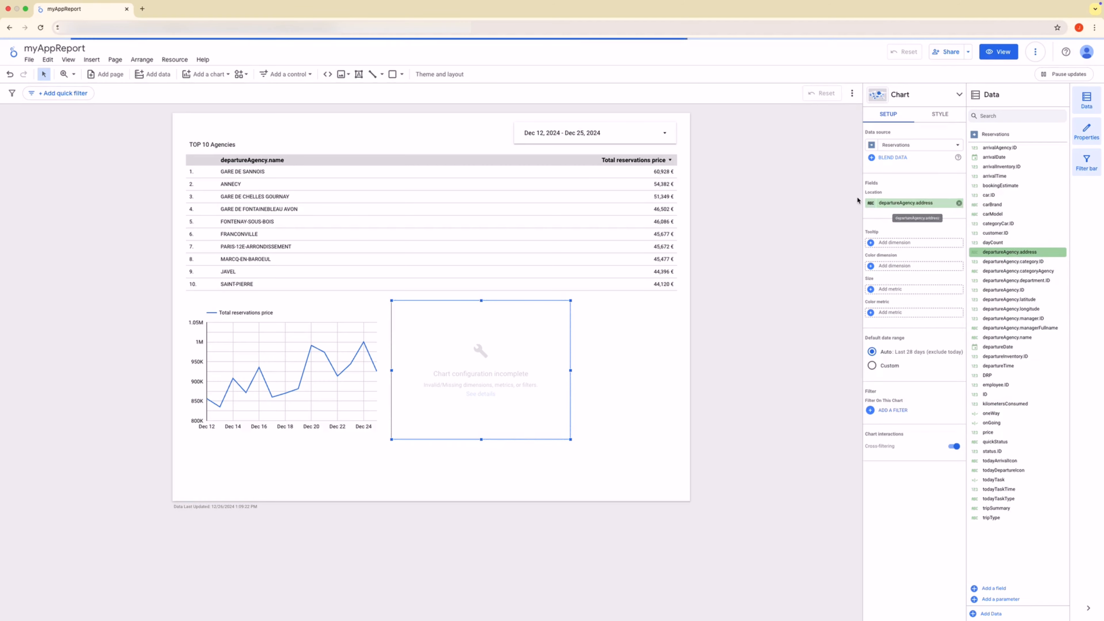
left_click(888, 243)
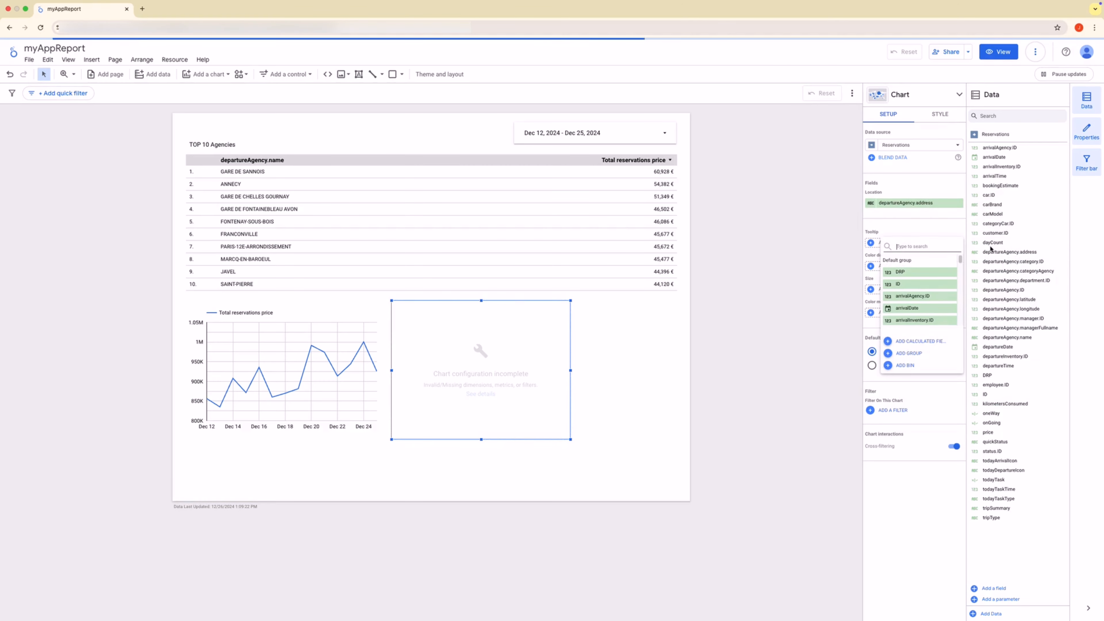
left_click(1019, 338)
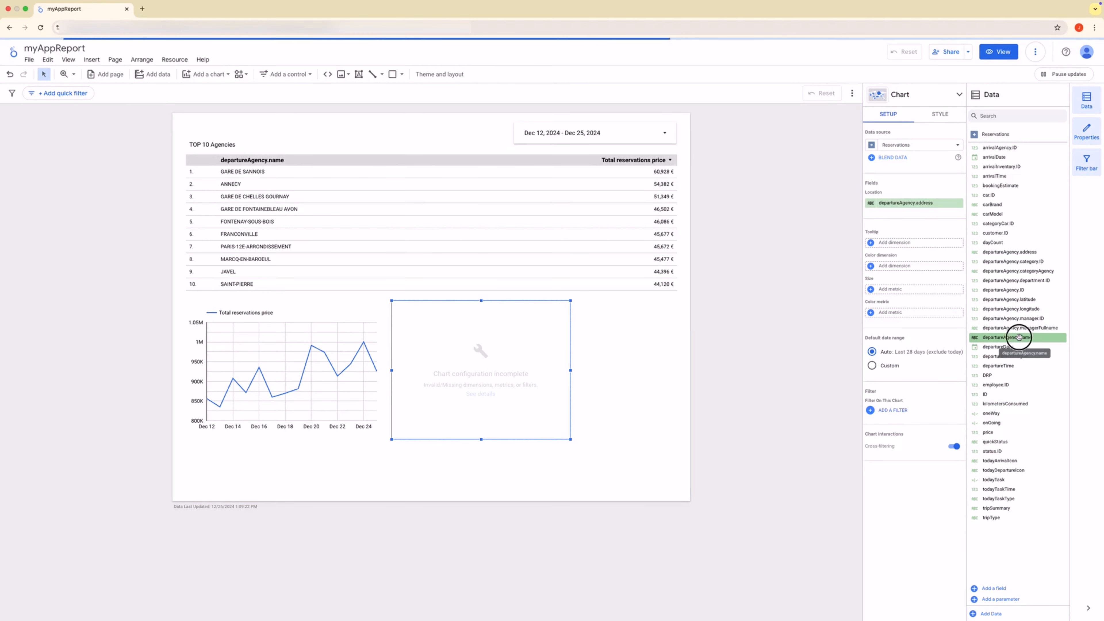
left_click_drag(1019, 338, 954, 243)
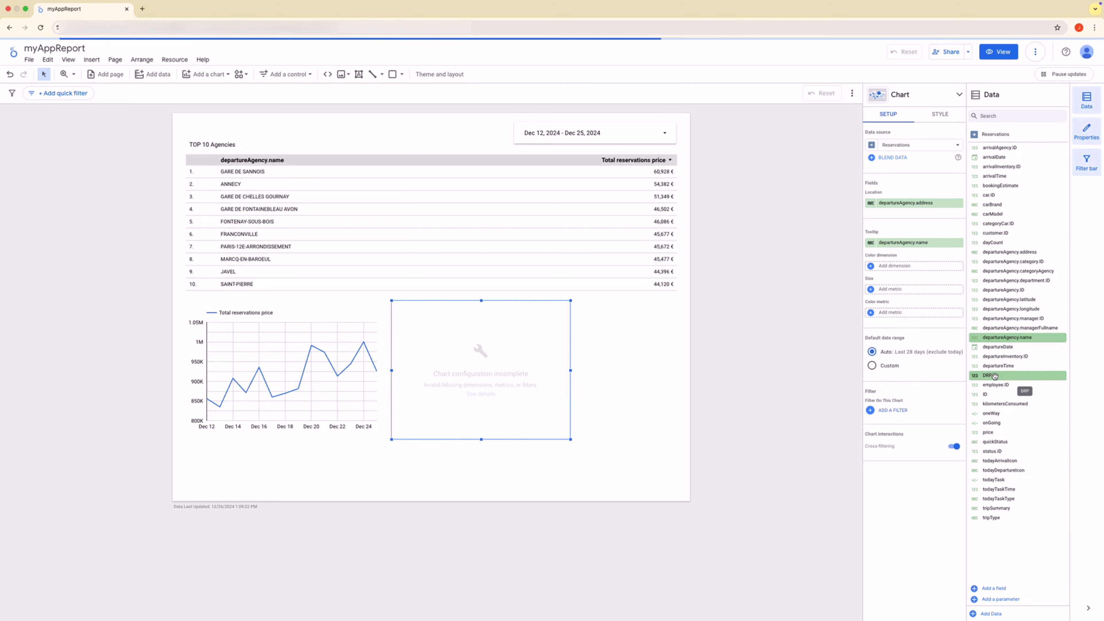
left_click_drag(988, 432, 913, 290)
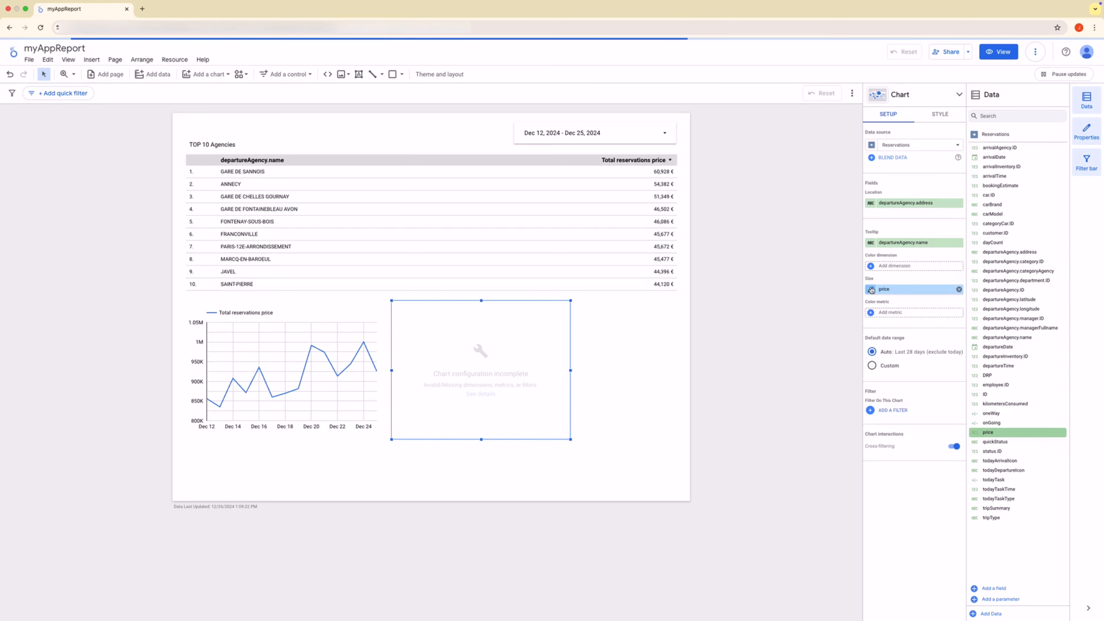
left_click(799, 266)
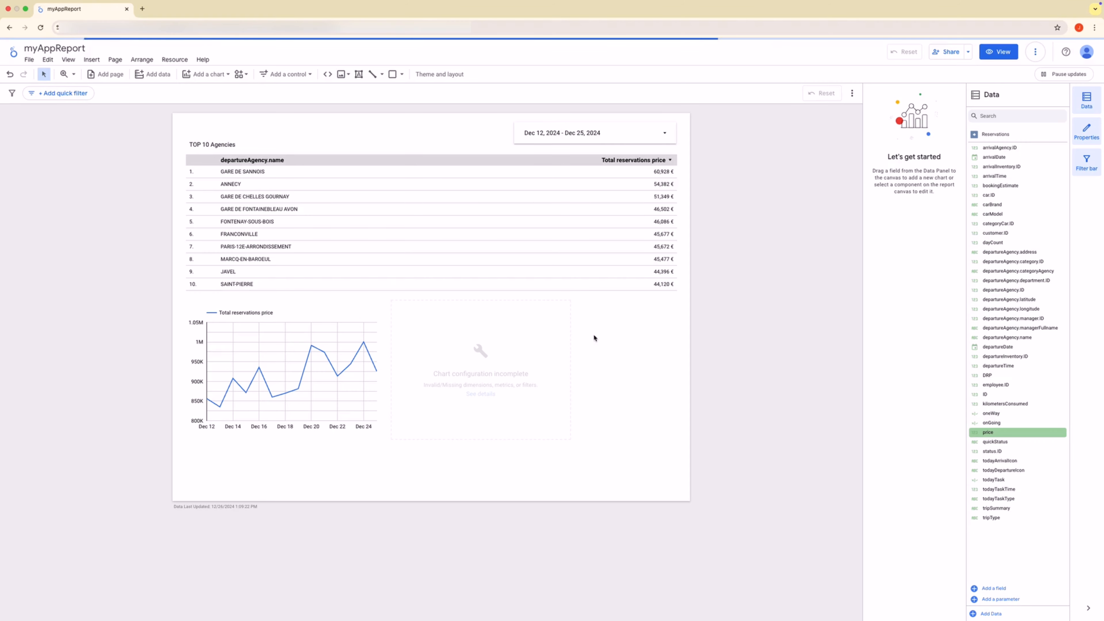
Narrow the line chart and move the bubble map chart beside it.
left_click(387, 348)
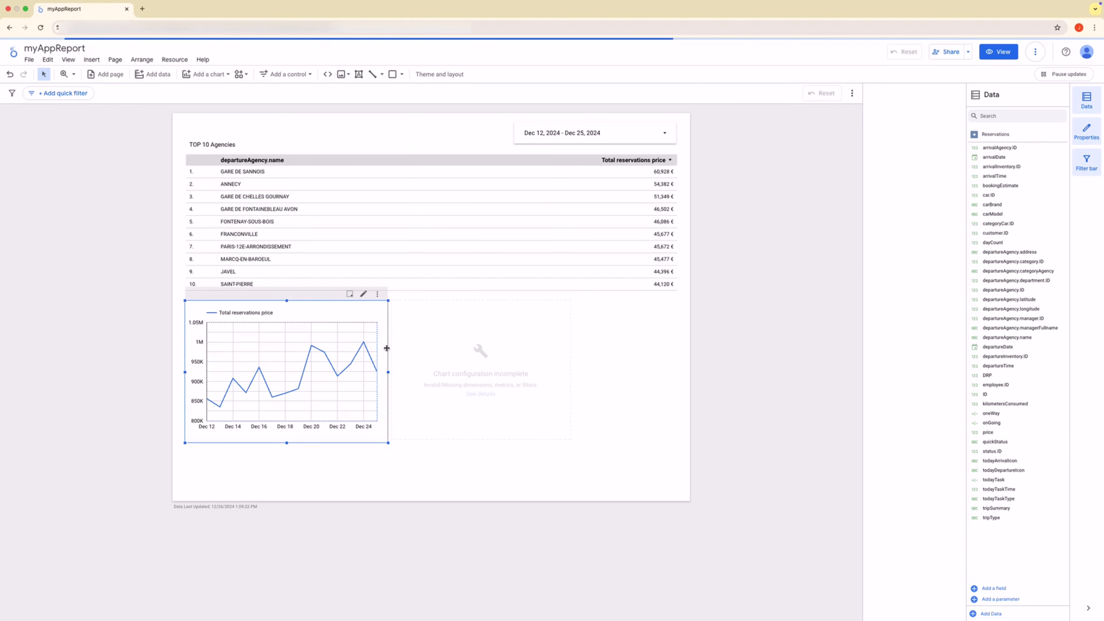
left_click_drag(387, 348, 363, 373)
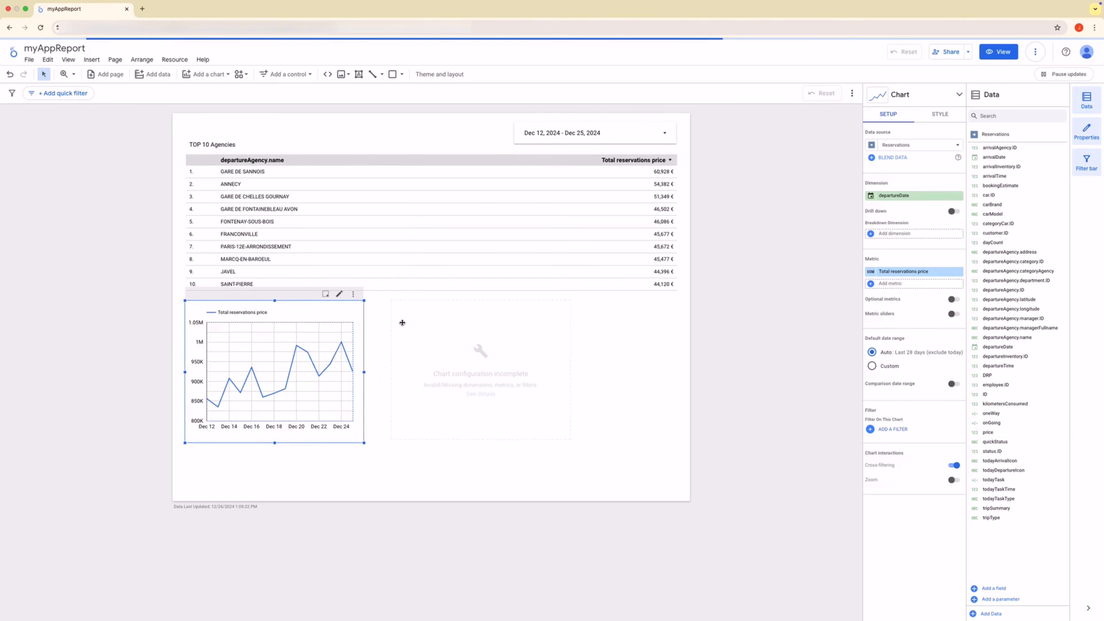
left_click_drag(402, 322, 383, 316)
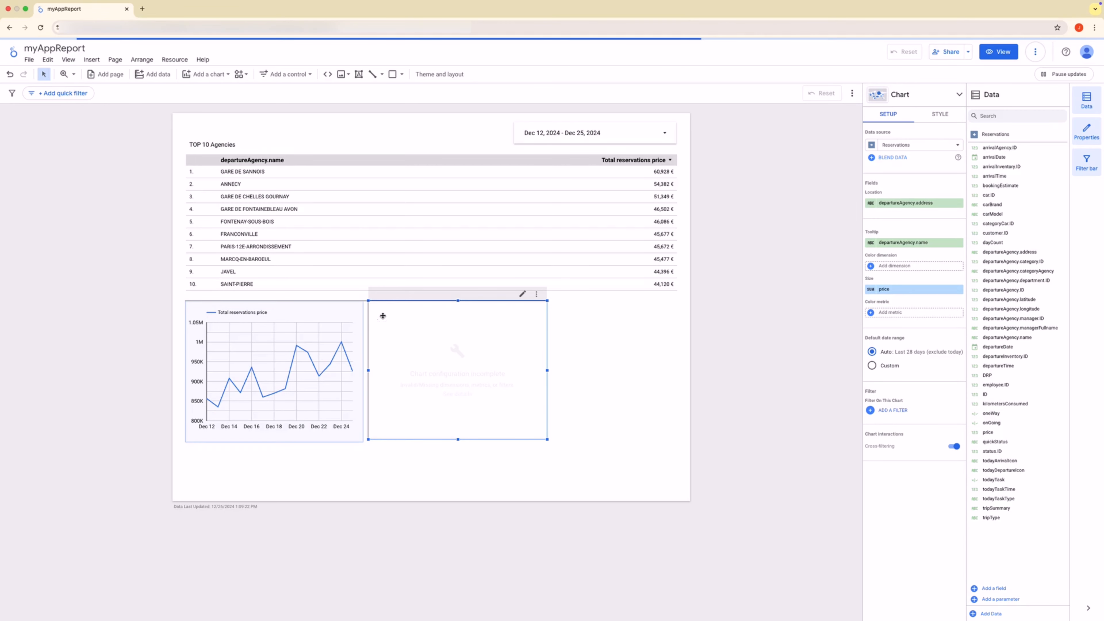
left_click(376, 452)
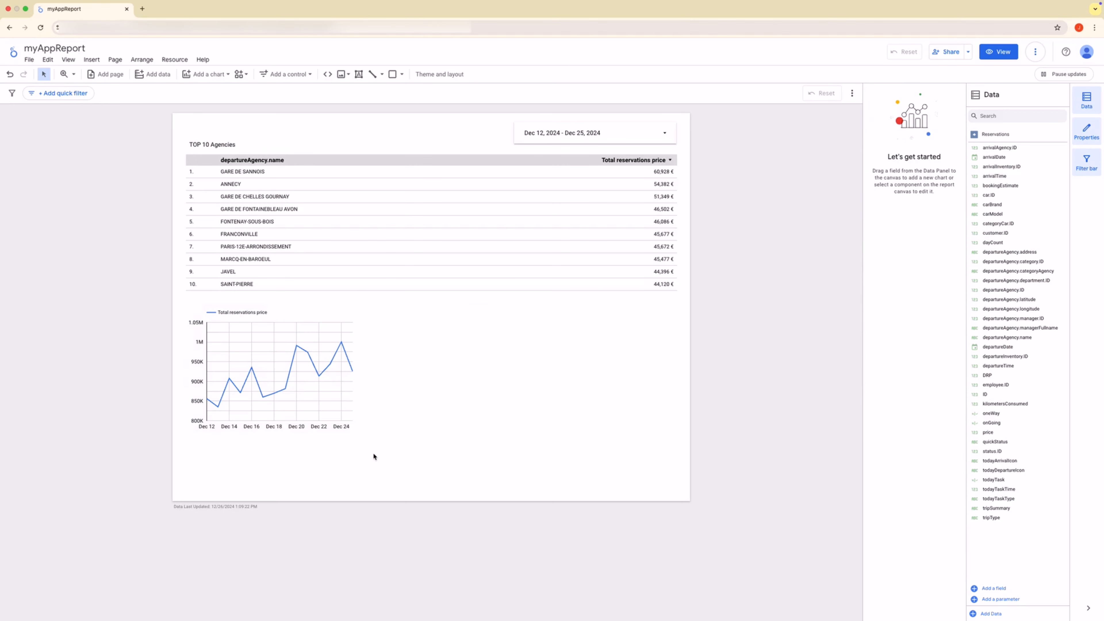
Zoom the Google map into northern France and drag the bubble map chart larger.
mouse_move(460, 343)
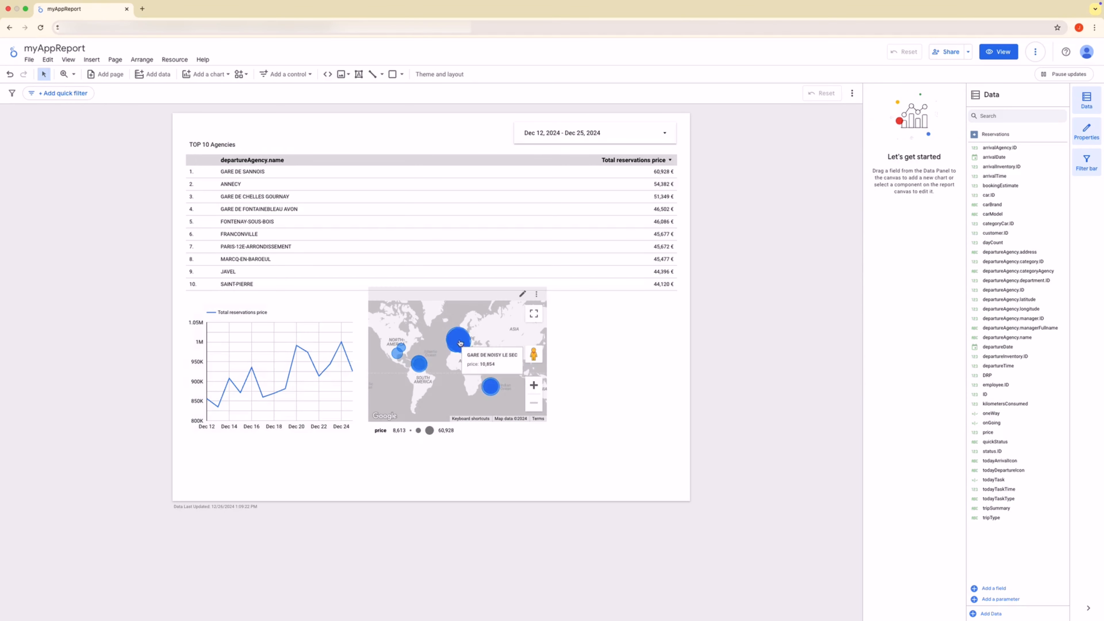
scroll(459, 343, "up", 8)
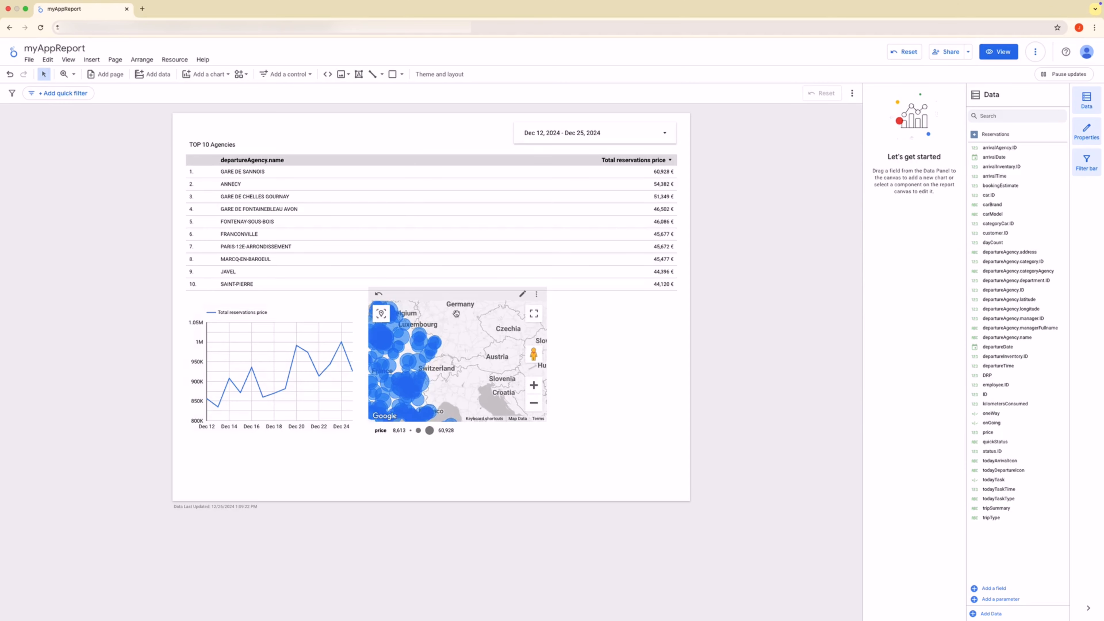
left_click_drag(456, 320, 515, 350)
scroll(429, 361, "up", 5)
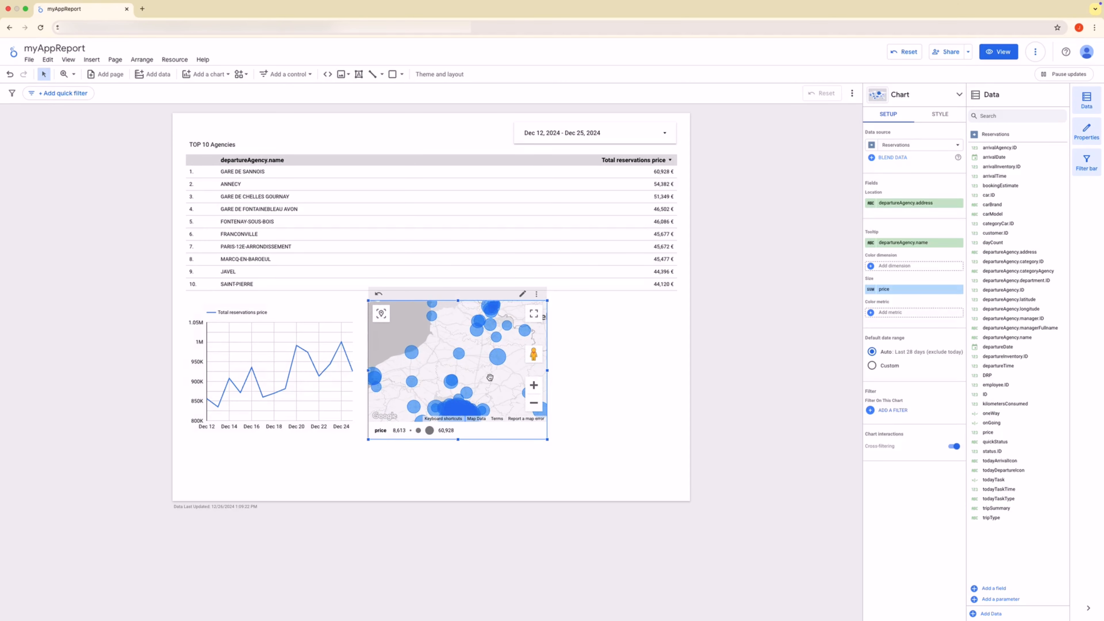
left_click_drag(549, 441, 588, 492)
left_click_drag(471, 375, 461, 324)
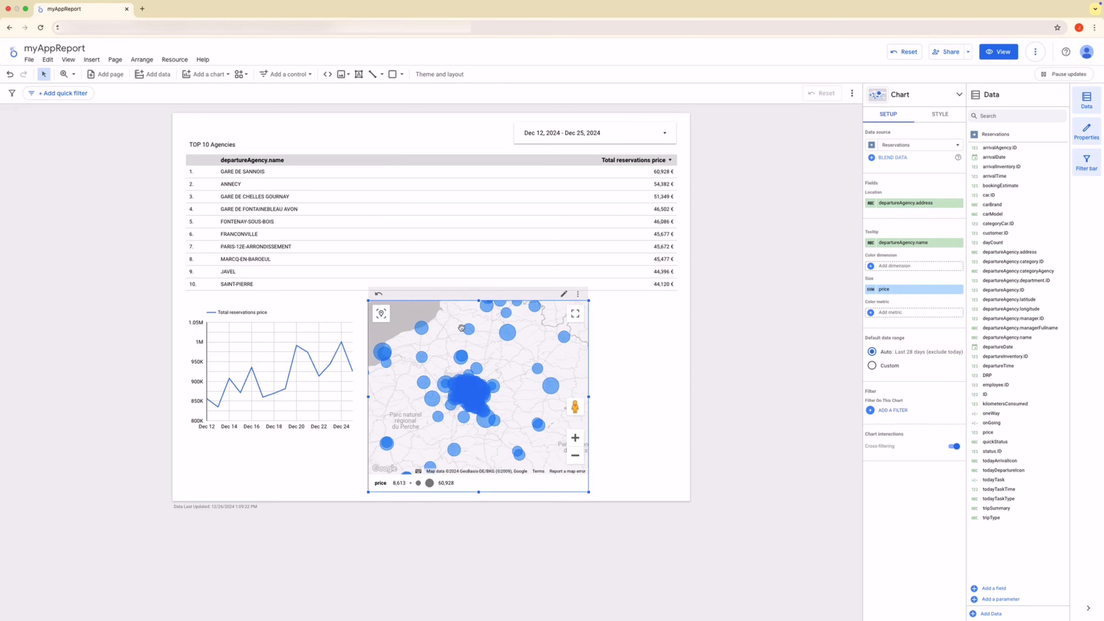
Set the SUM price size metric's data type to Currency, EUR - Euro.
mouse_move(386, 355)
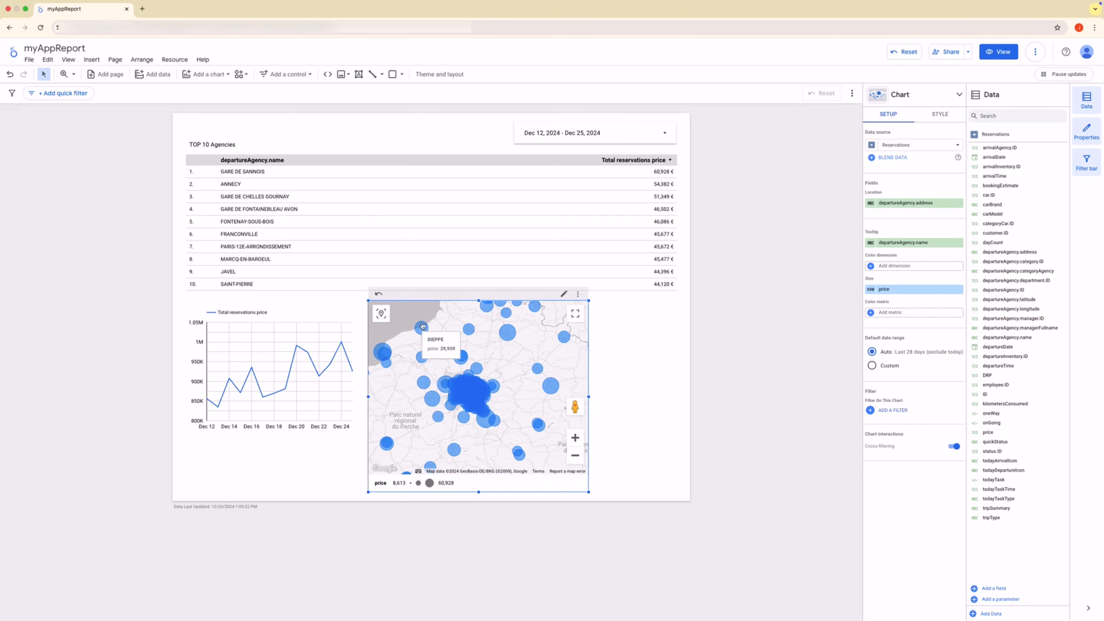
left_click(874, 289)
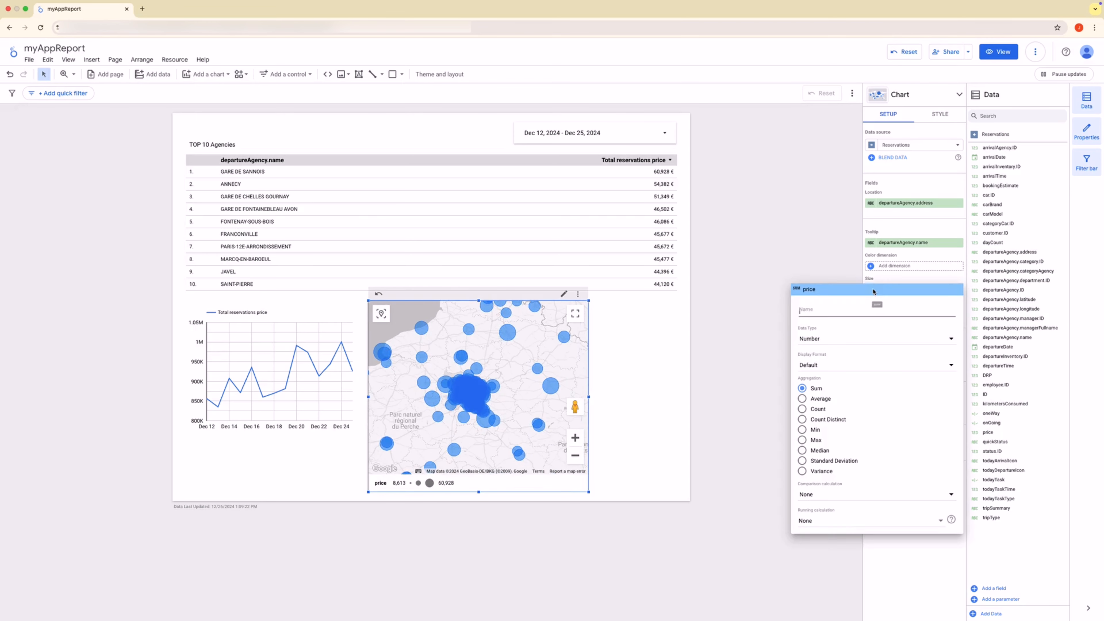
left_click(814, 342)
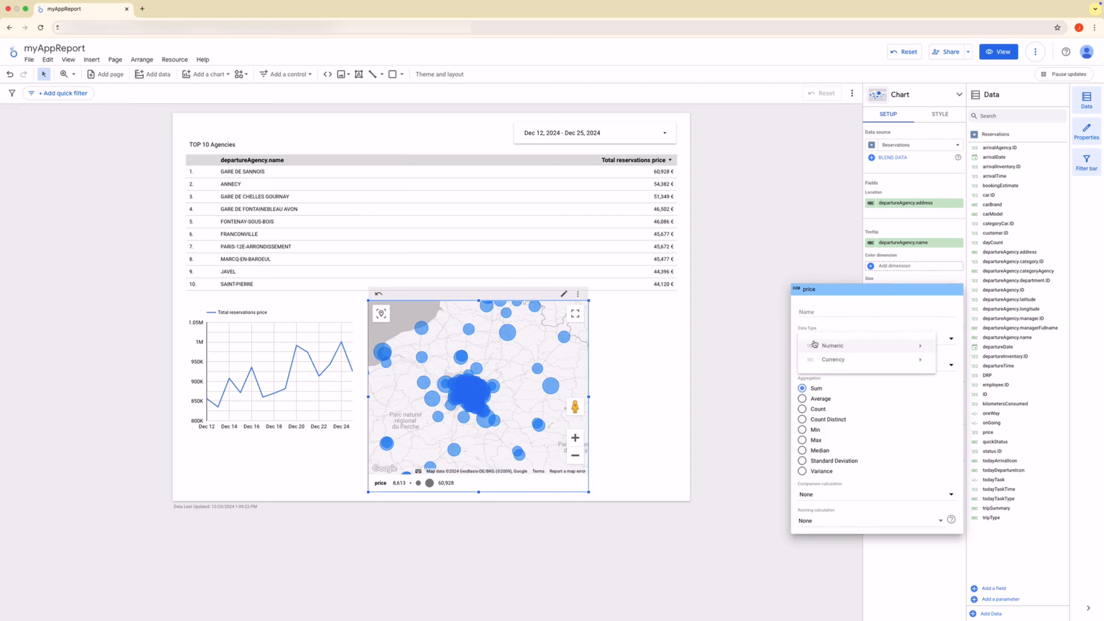
mouse_move(919, 361)
left_click(959, 361)
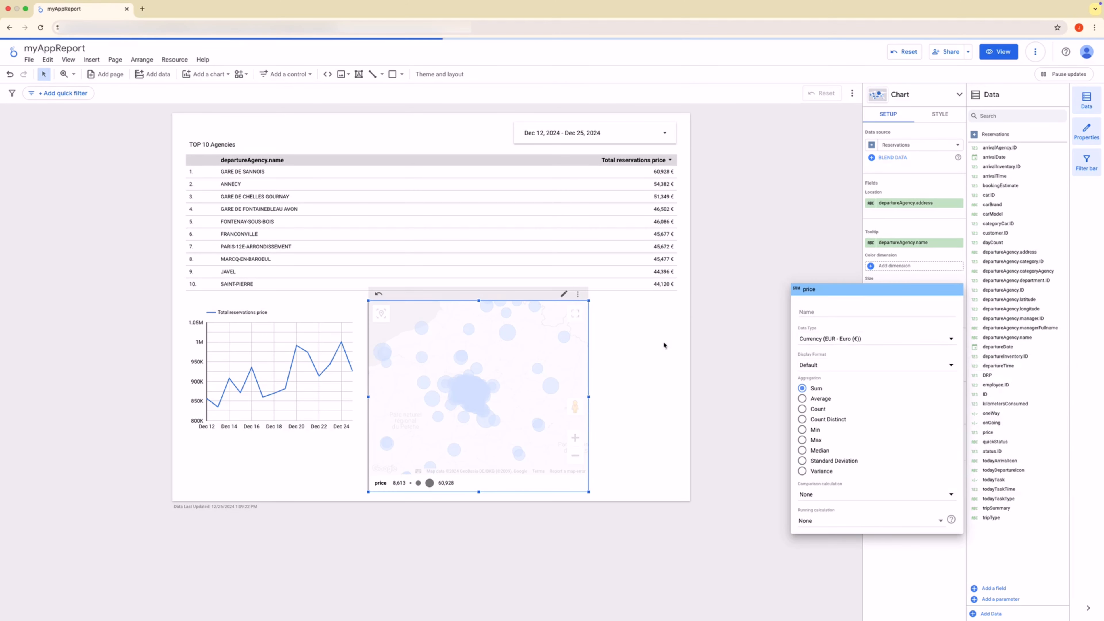
left_click(470, 328)
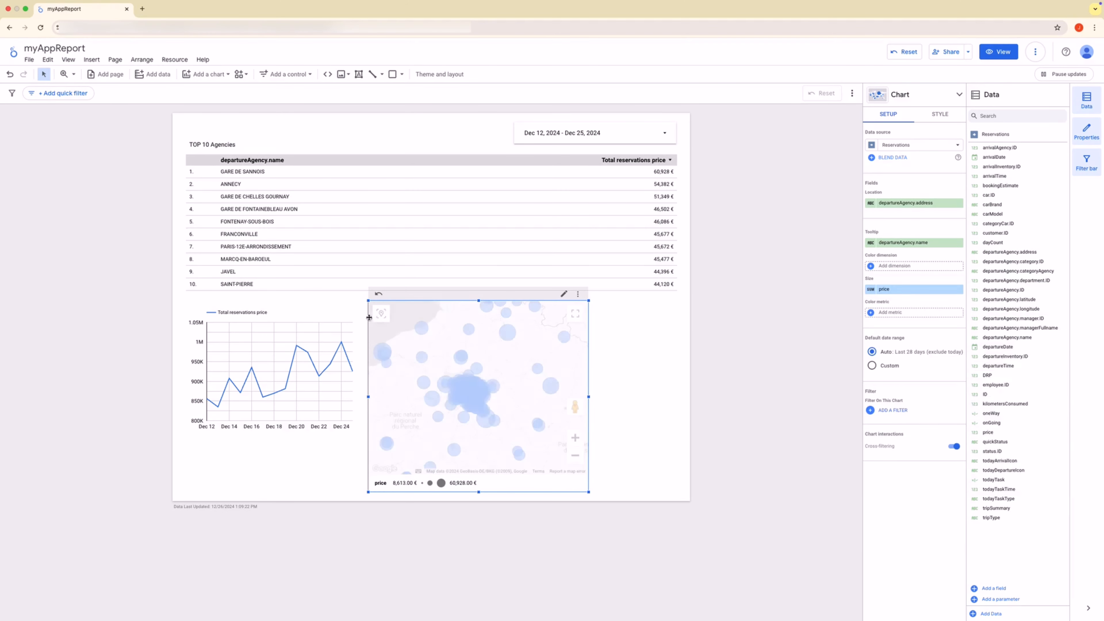
Zoom the bubble map in around the Paris region.
mouse_move(420, 361)
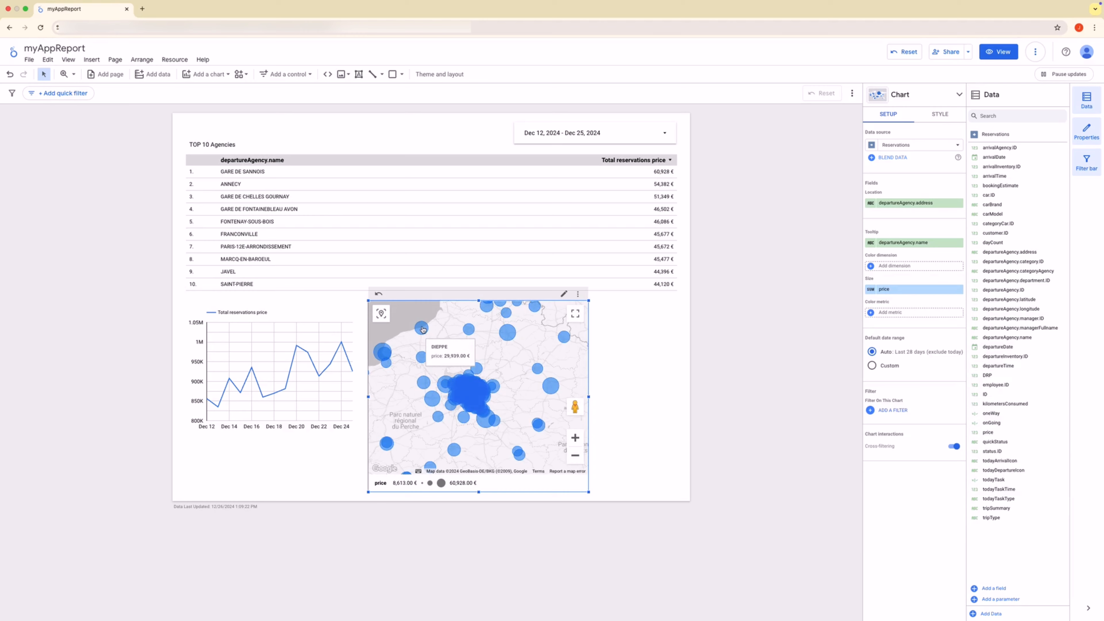
mouse_move(461, 363)
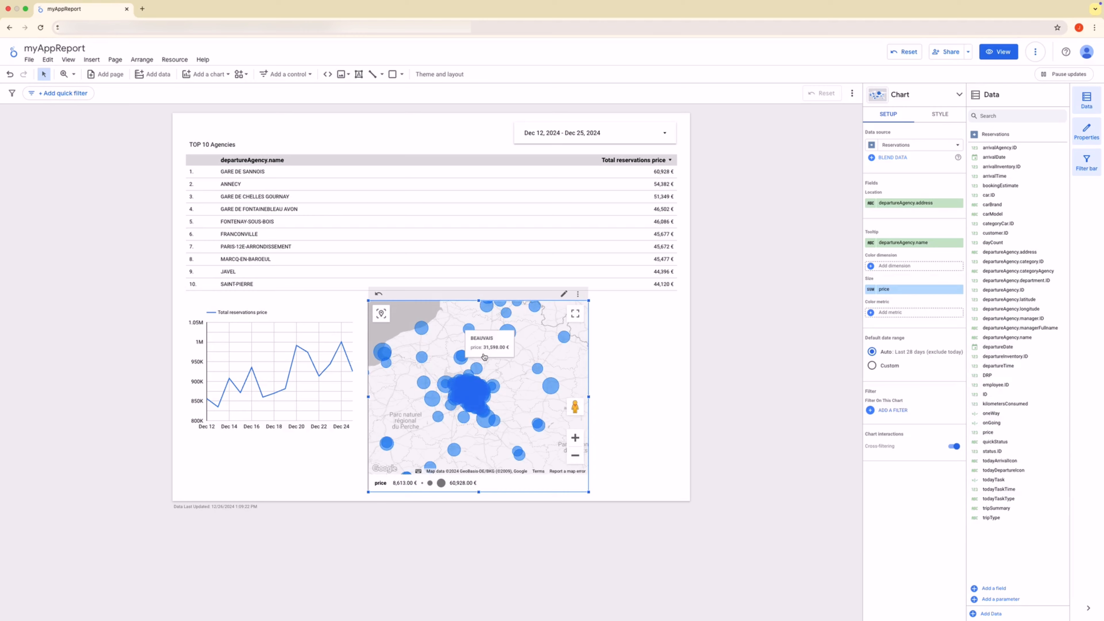
scroll(472, 389, "up", 2)
scroll(472, 389, "up", 2)
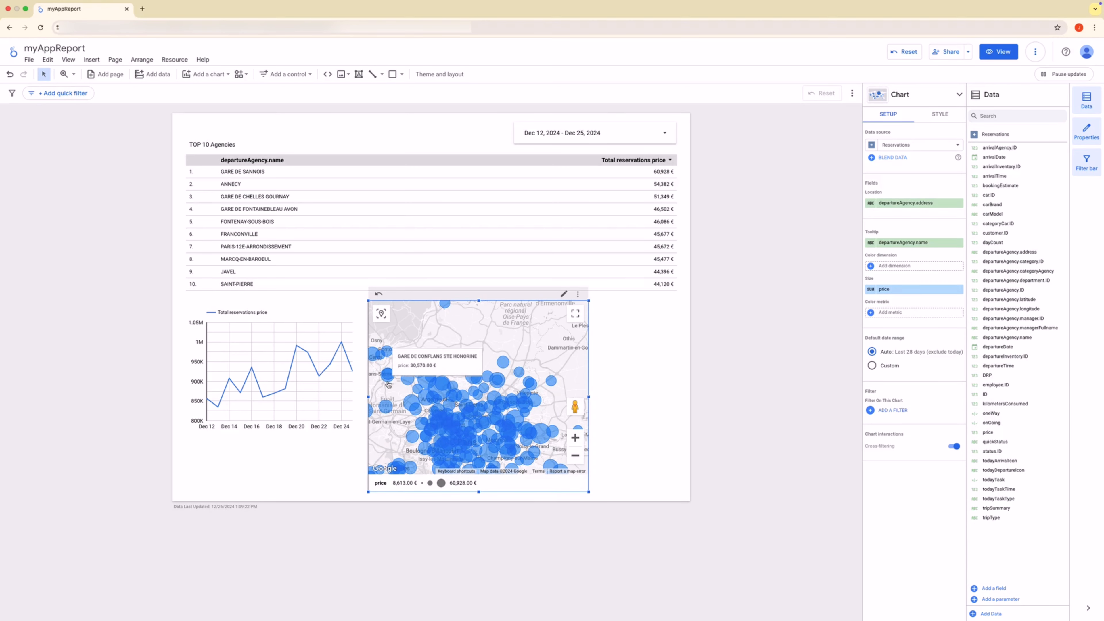
mouse_move(501, 378)
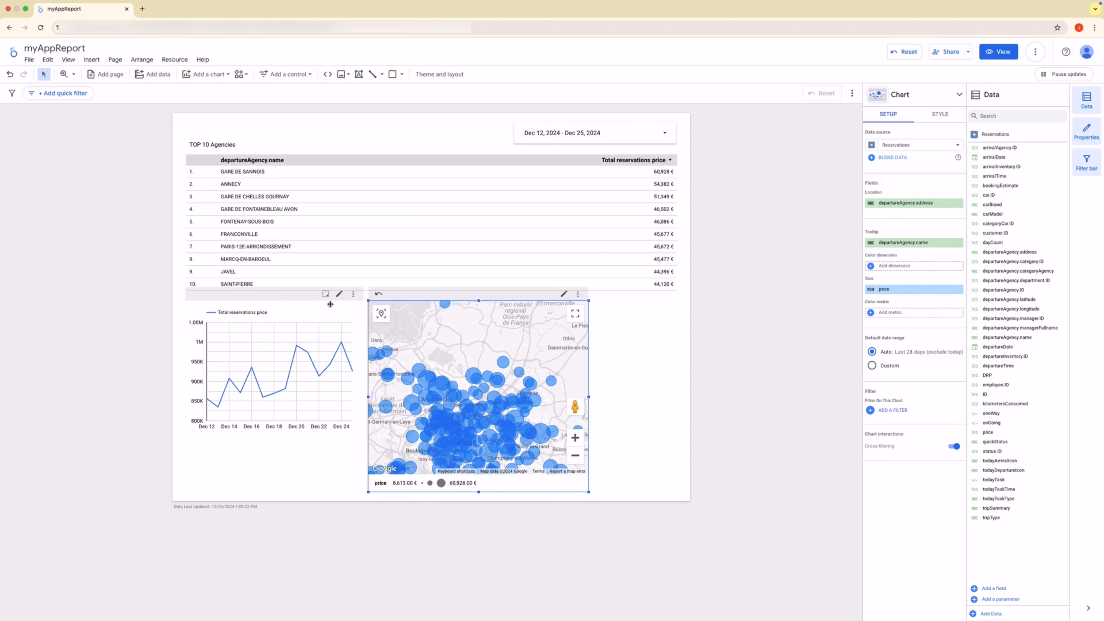
Check the currency format of the line chart's Total reservations price metric.
left_click(305, 309)
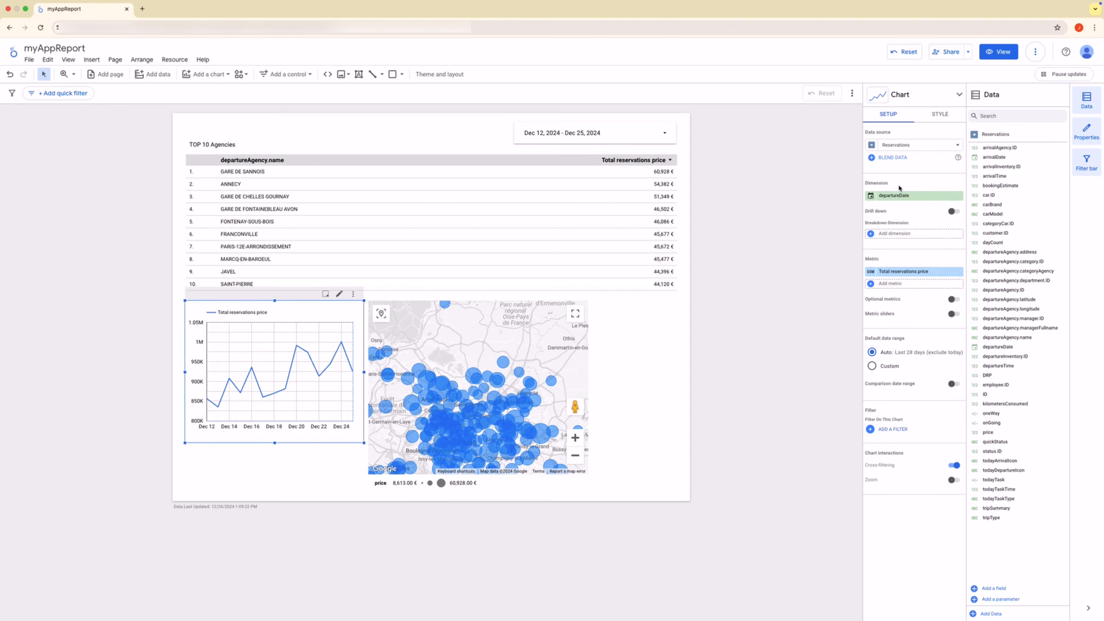
left_click(870, 272)
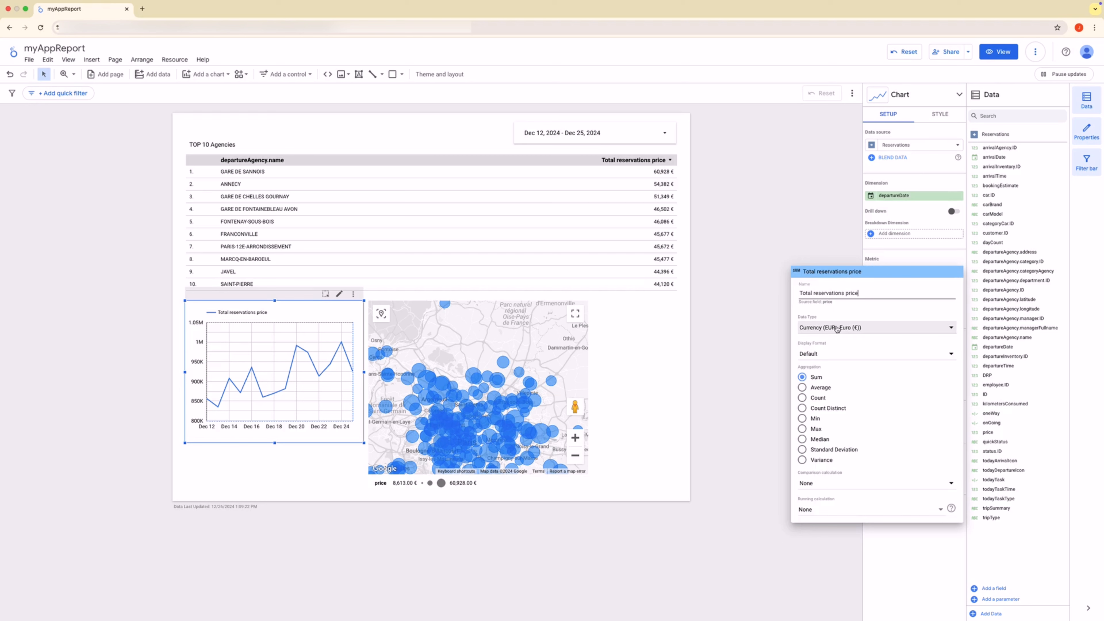
left_click(652, 316)
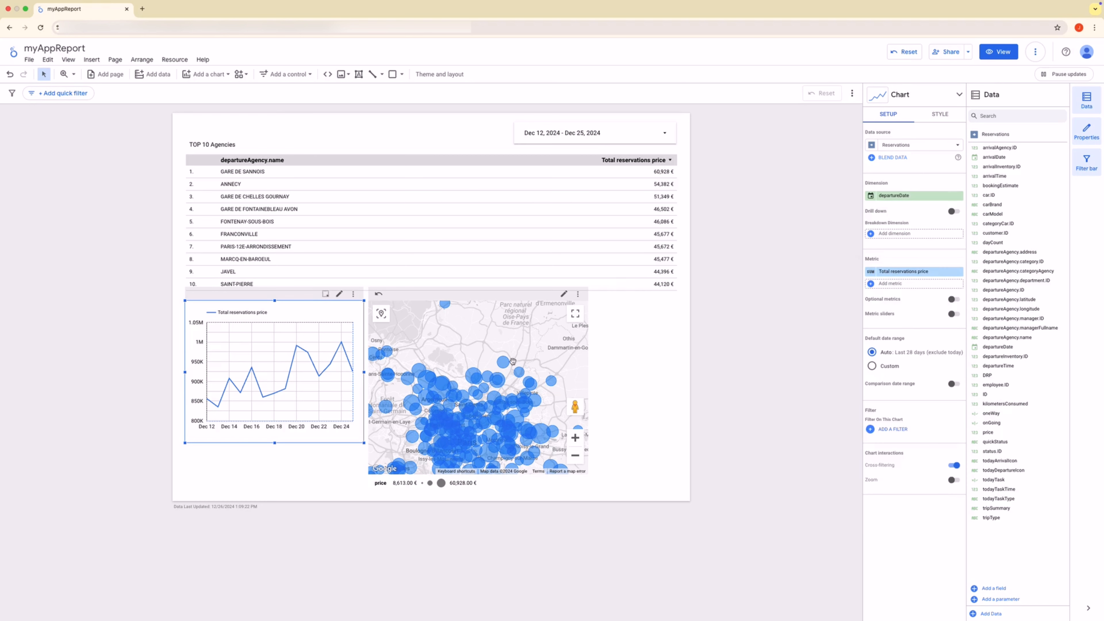
Drag the bubble map's bottom edge up to align with the line chart.
left_click(416, 302)
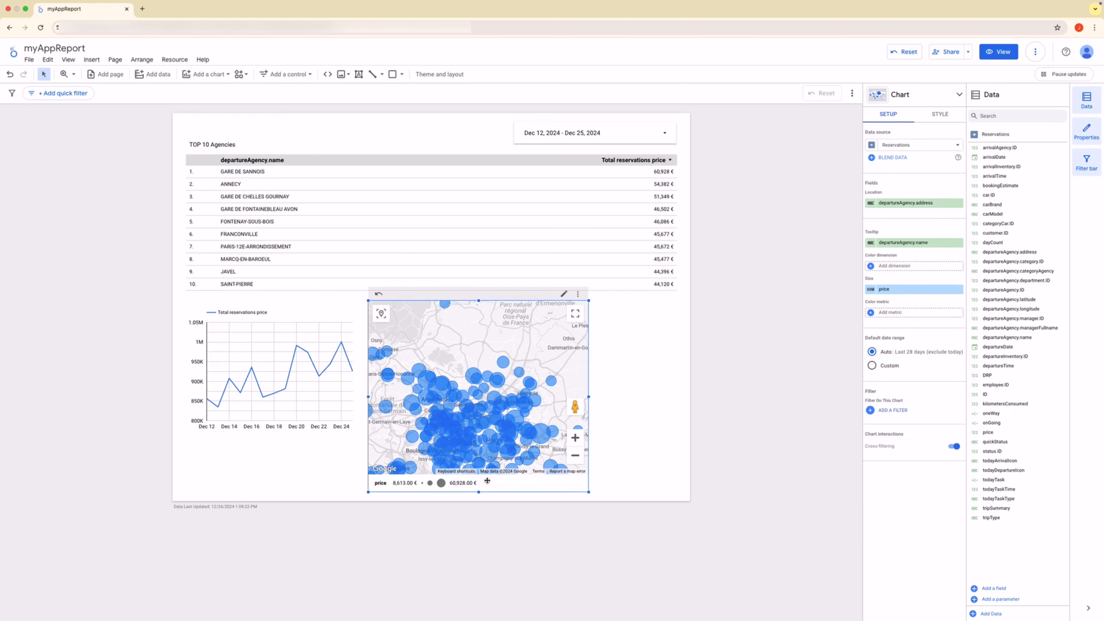
left_click_drag(479, 494, 479, 442)
left_click(534, 471)
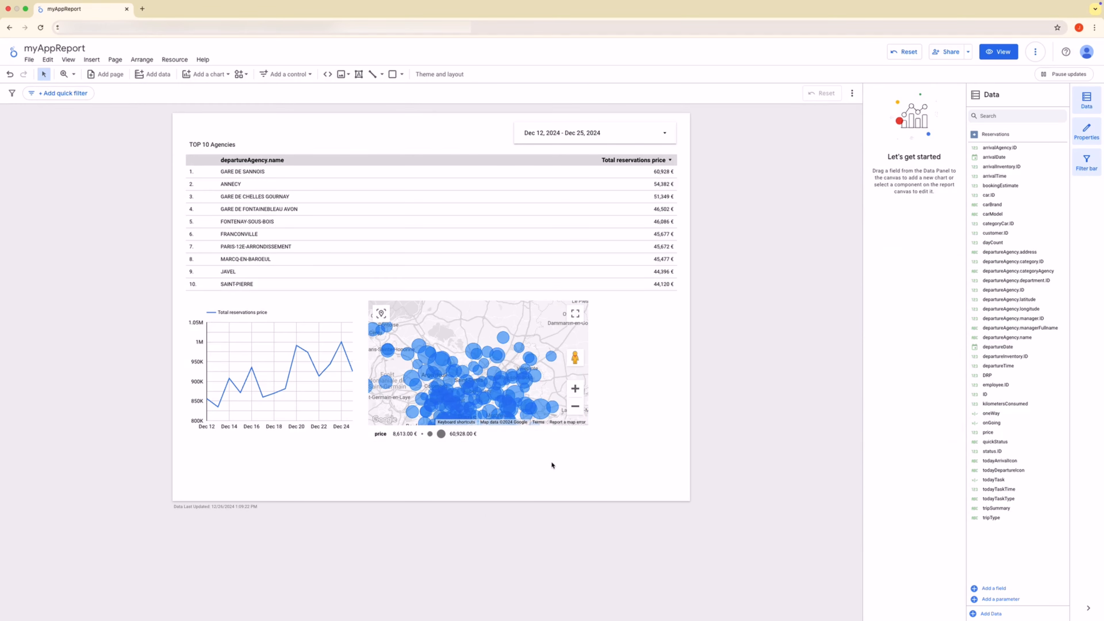
scroll(483, 342, "down", 3)
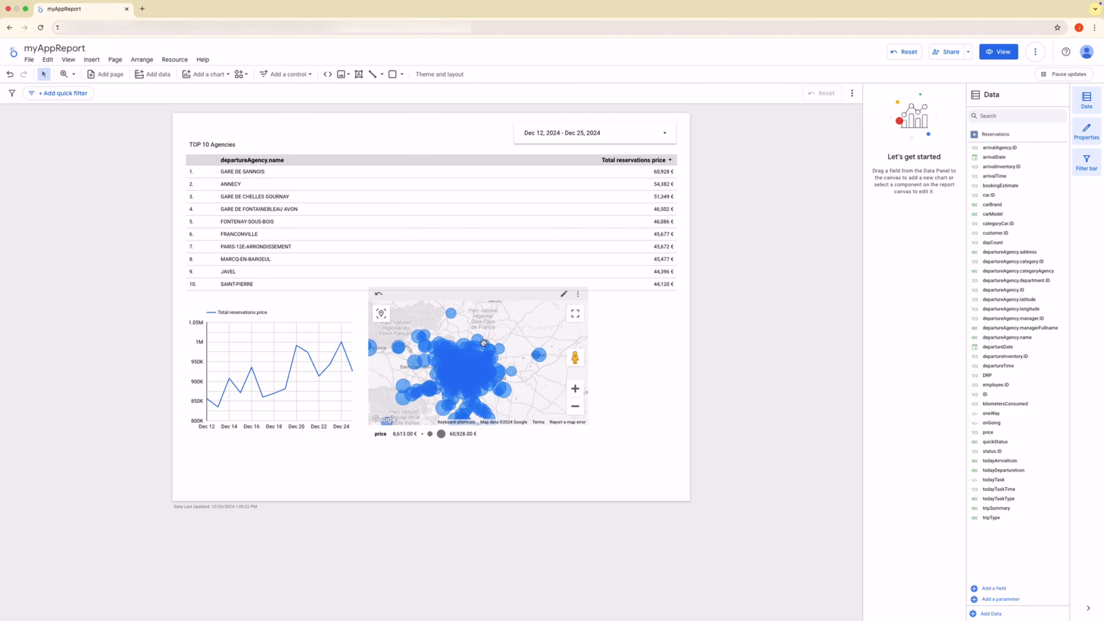
Narrow the TOP 10 Agencies table to width 400 and widen its departureAgency.name column.
left_click_drag(483, 342, 514, 314)
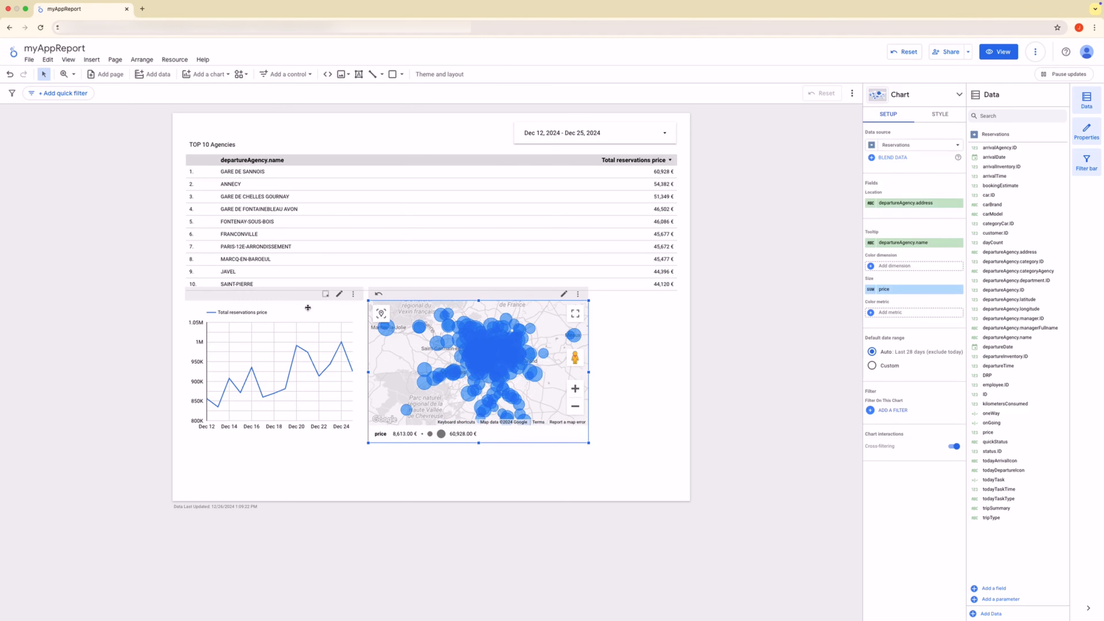
left_click(486, 146)
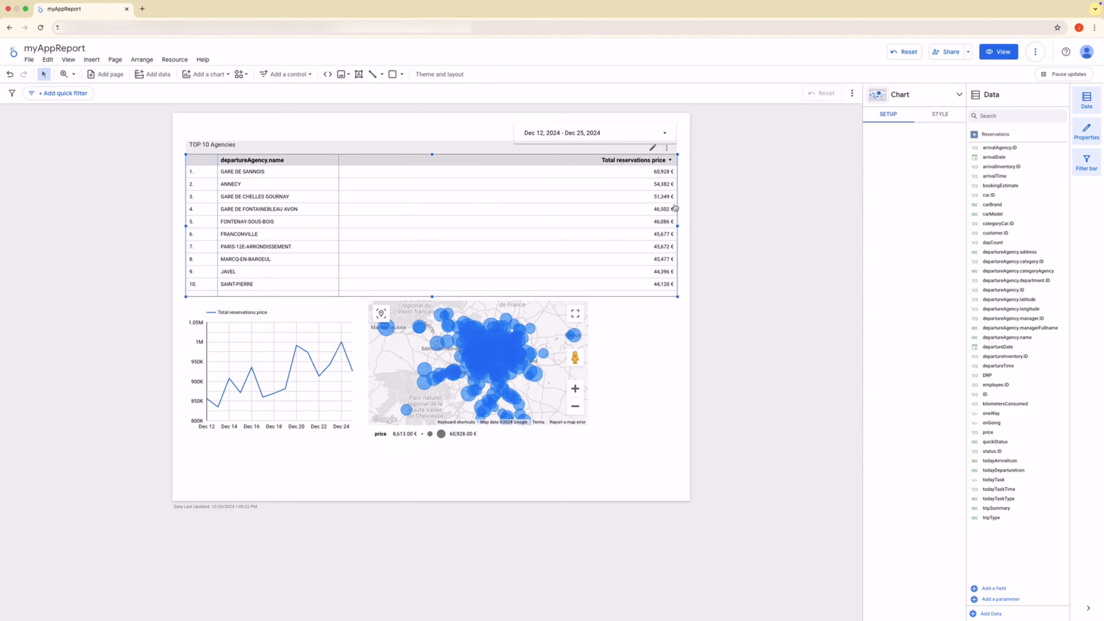
left_click_drag(678, 225, 361, 219)
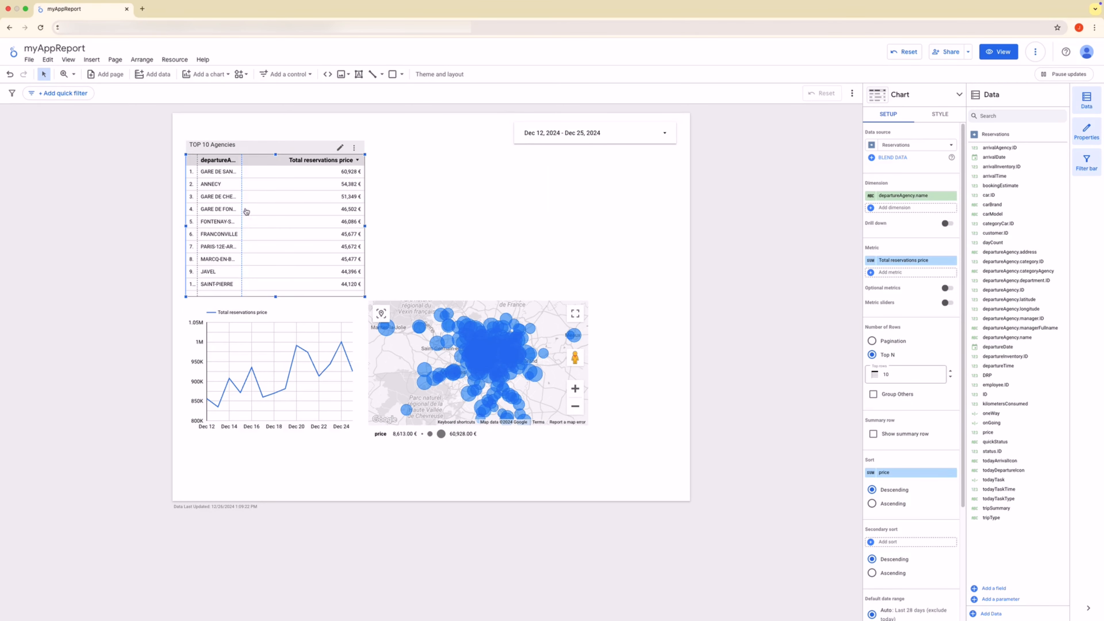
left_click_drag(242, 209, 274, 209)
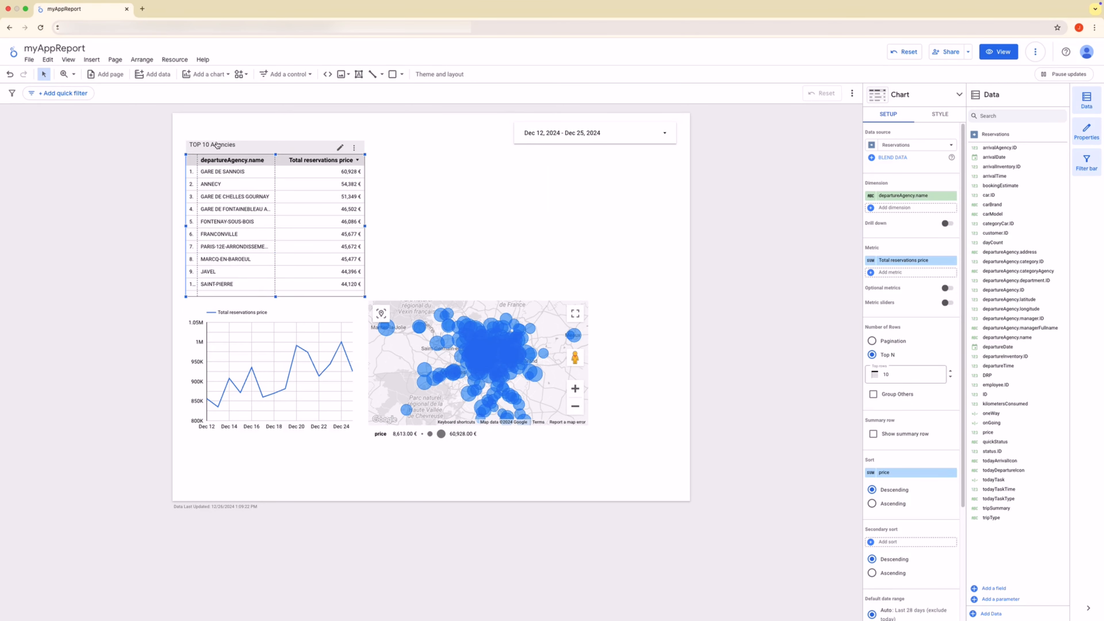
left_click(381, 219)
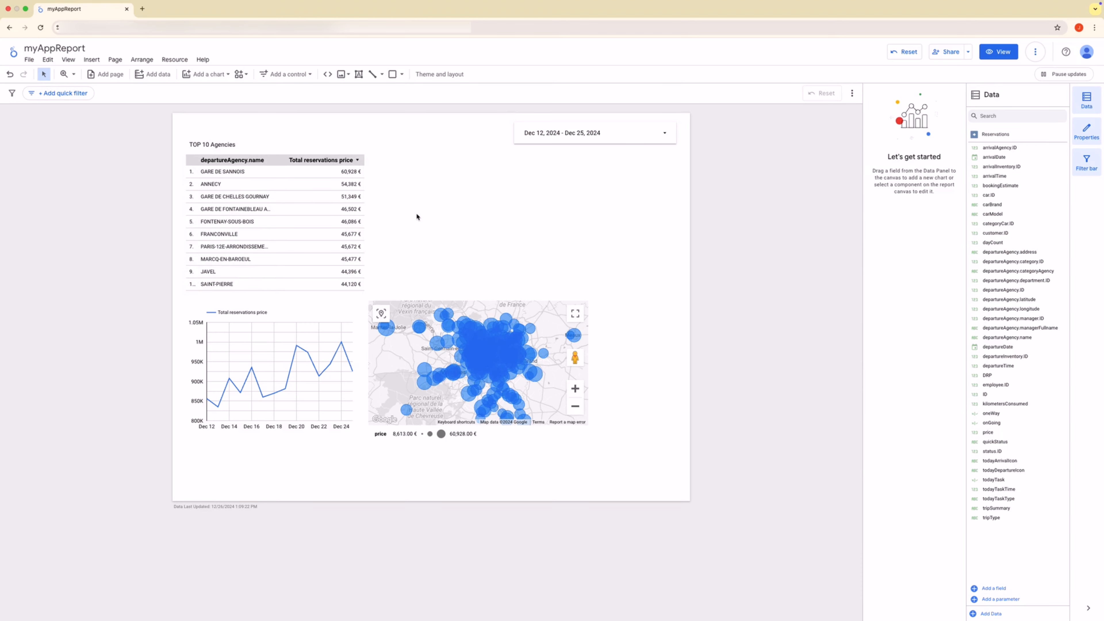
left_click(174, 59)
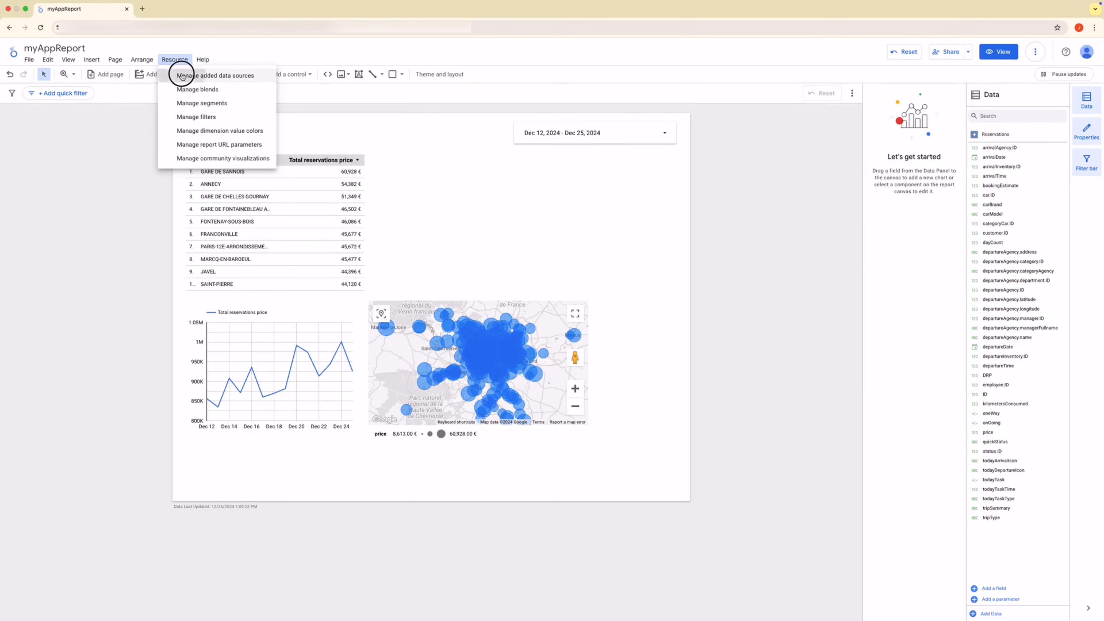
Reconnect the Reservations data source with customer.* added to its additional attributes.
left_click(180, 74)
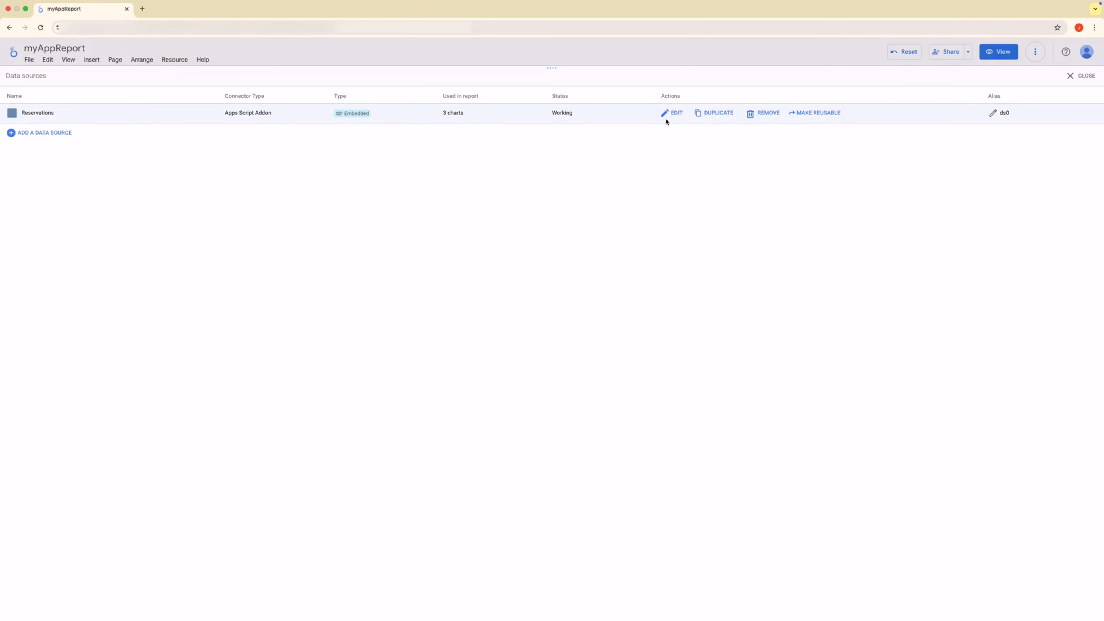
left_click(671, 121)
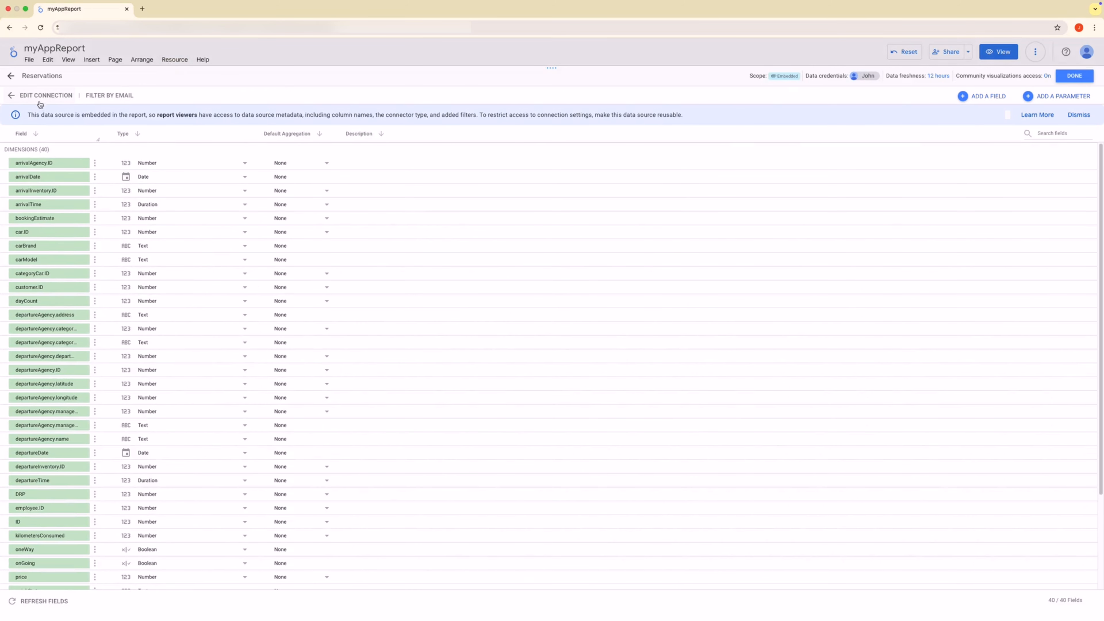
left_click(44, 104)
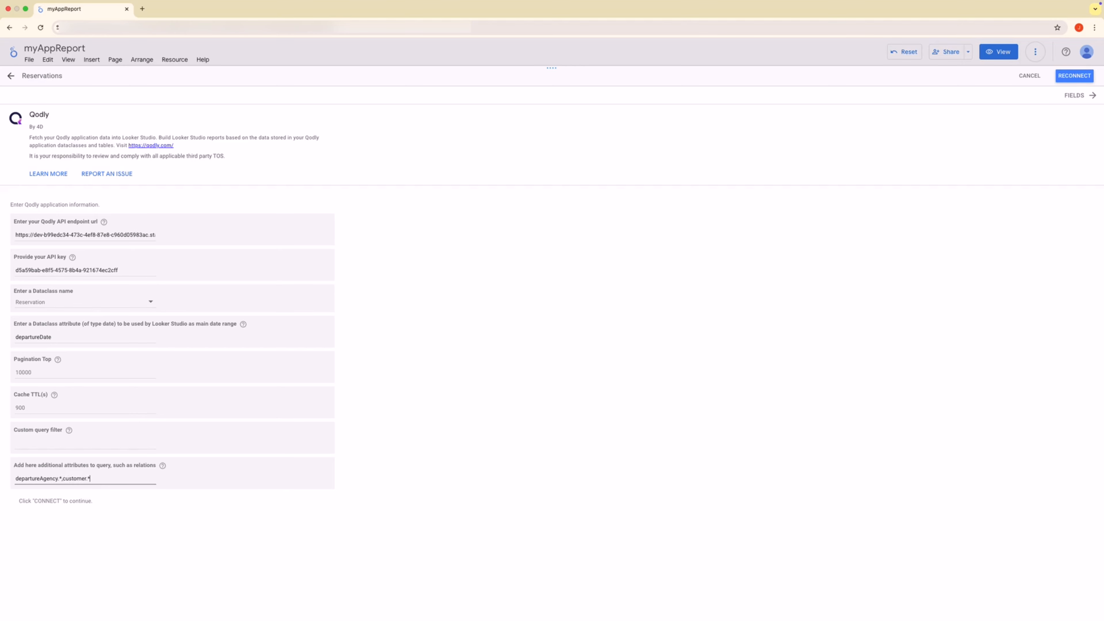
left_click(1068, 79)
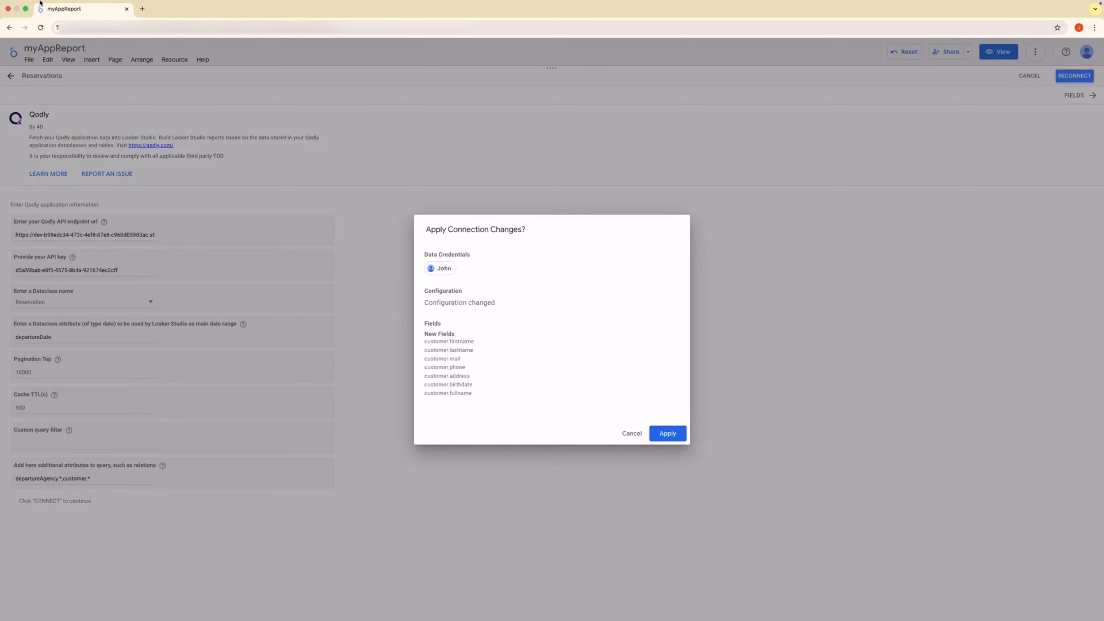
In Qodly Studio, review Reservation's customer attribute and the Customer class's fullname.
left_click(26, 19)
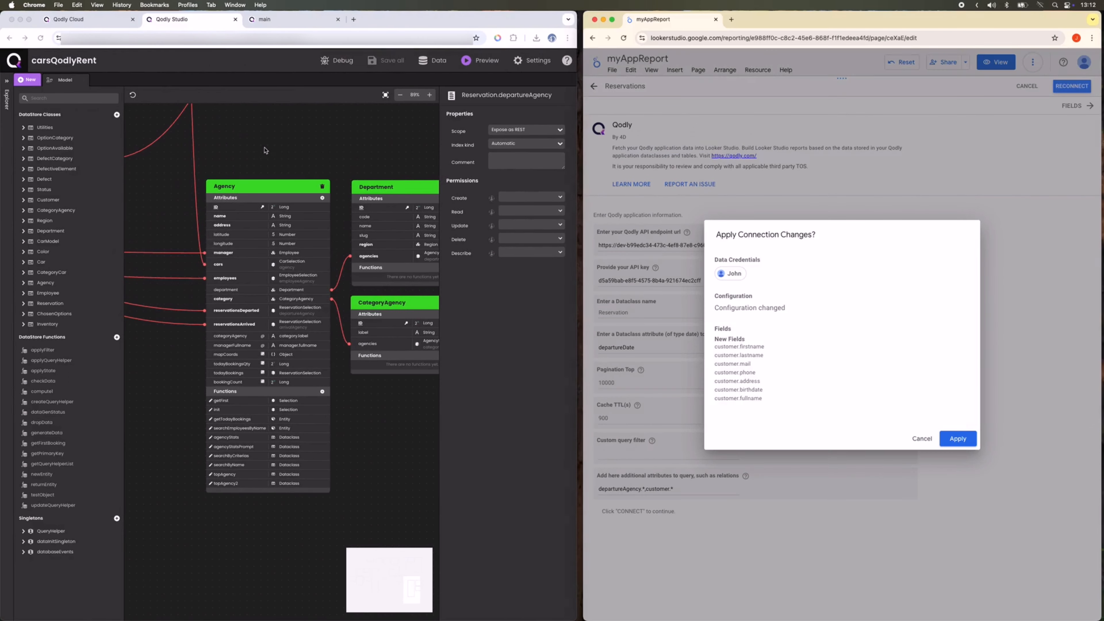
scroll(222, 144, "down", 2)
right_click(221, 142)
left_click(220, 132)
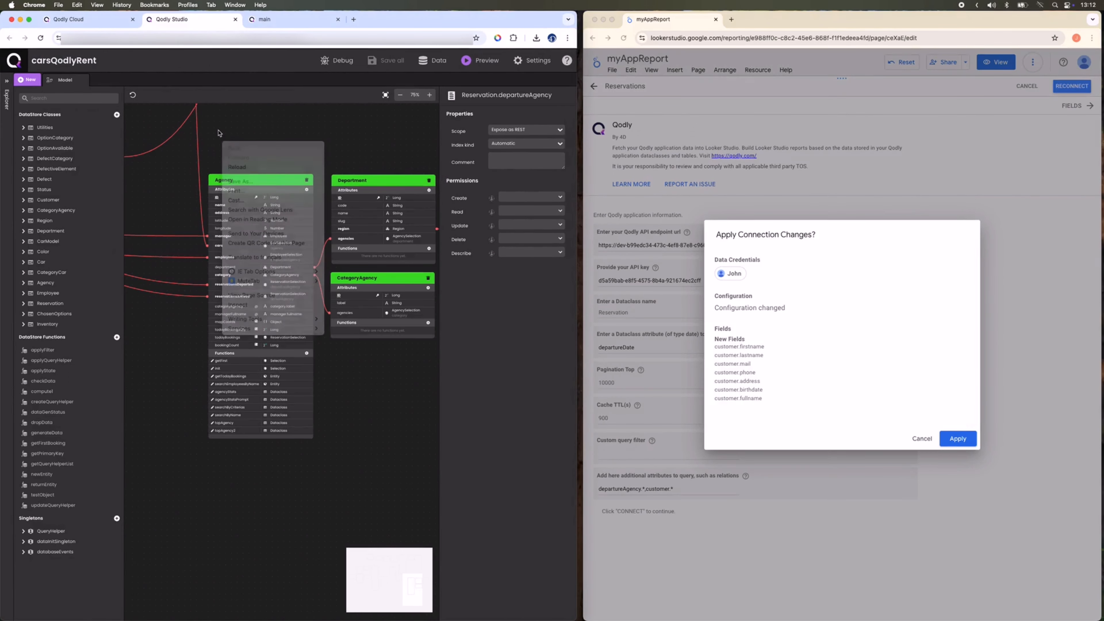
left_click_drag(219, 131, 388, 210)
left_click_drag(221, 161, 437, 202)
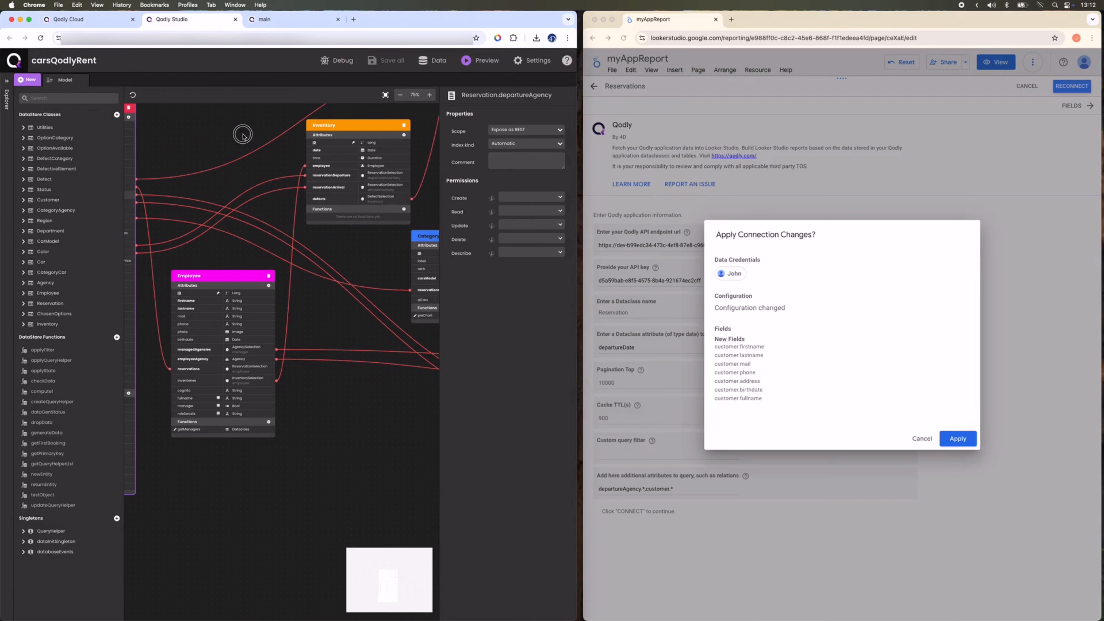
left_click_drag(243, 134, 362, 139)
scroll(222, 251, "up", 2)
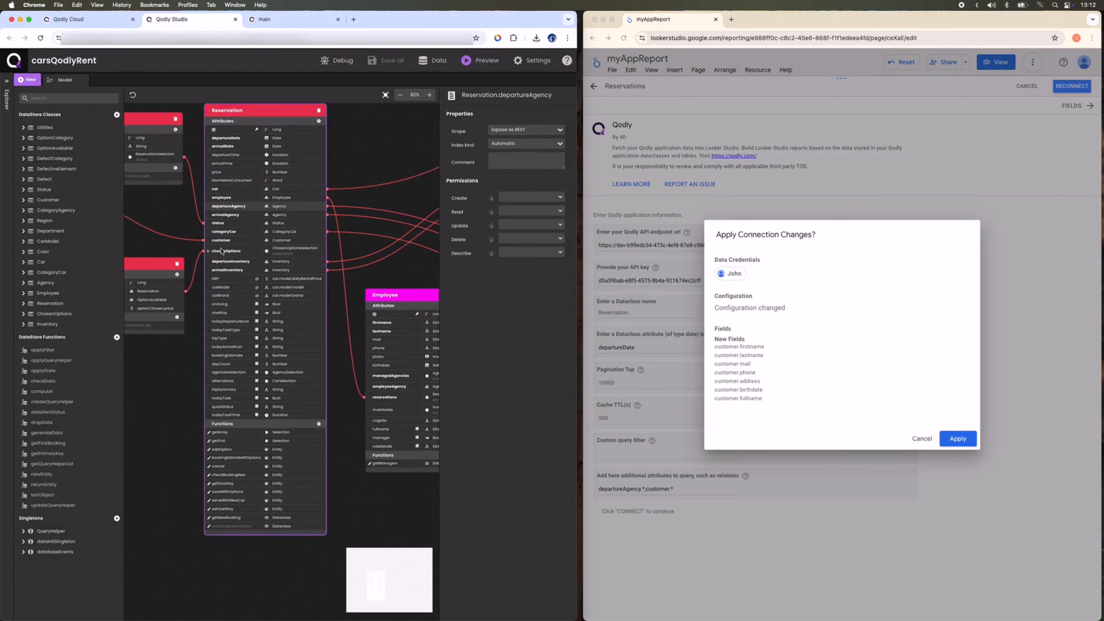
left_click(224, 240)
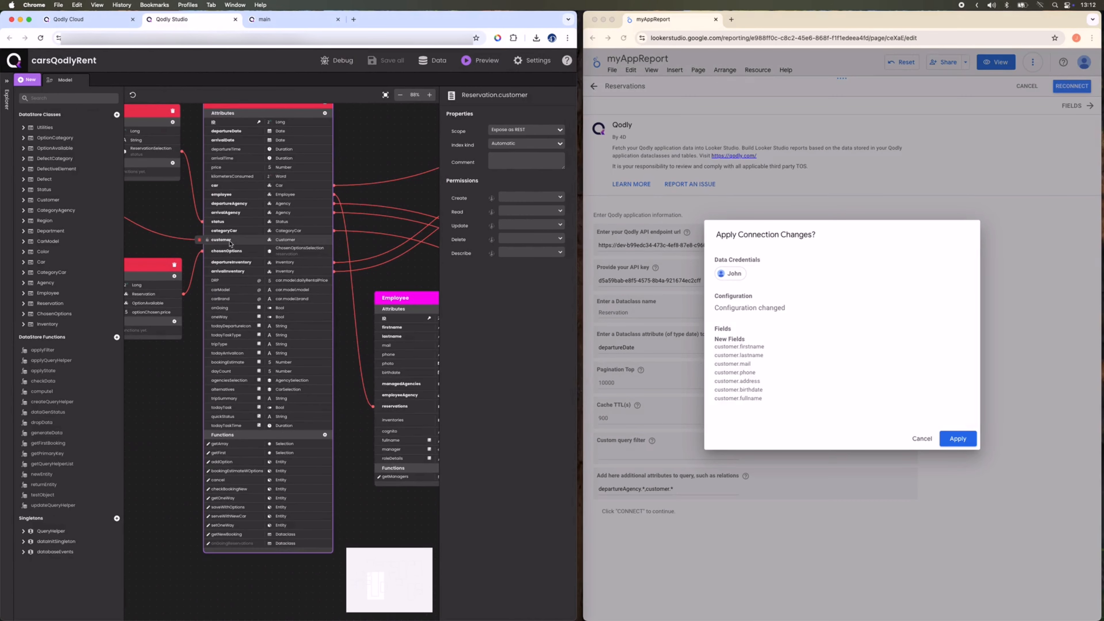
left_click_drag(168, 206, 380, 271)
left_click_drag(248, 152, 333, 149)
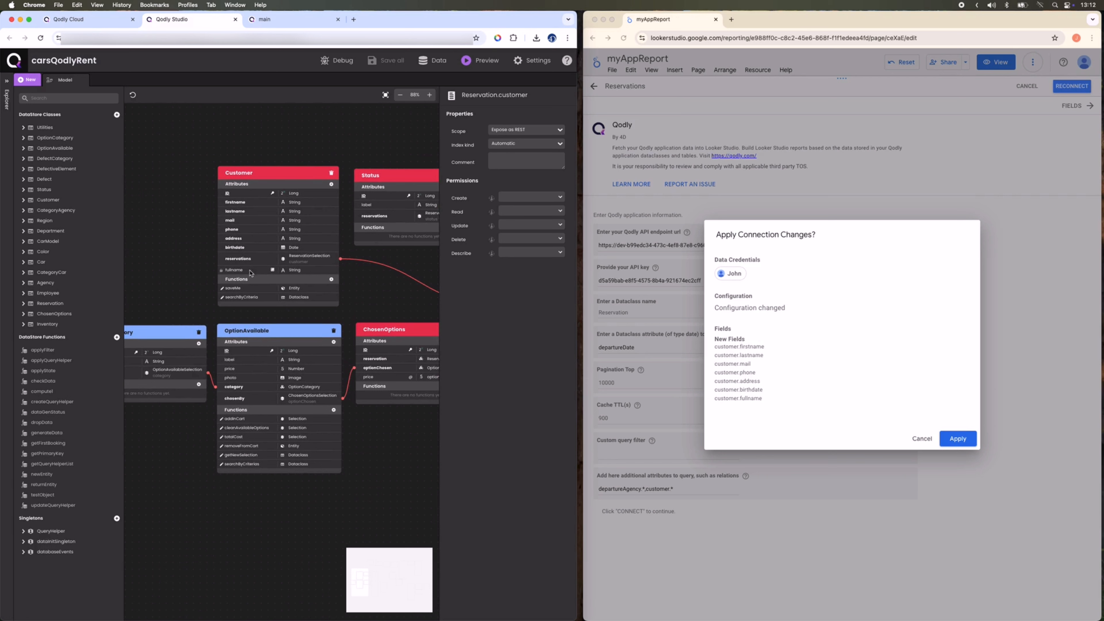
Apply the Reservations connection changes that add the seven customer fields.
mouse_move(272, 271)
left_click(733, 400)
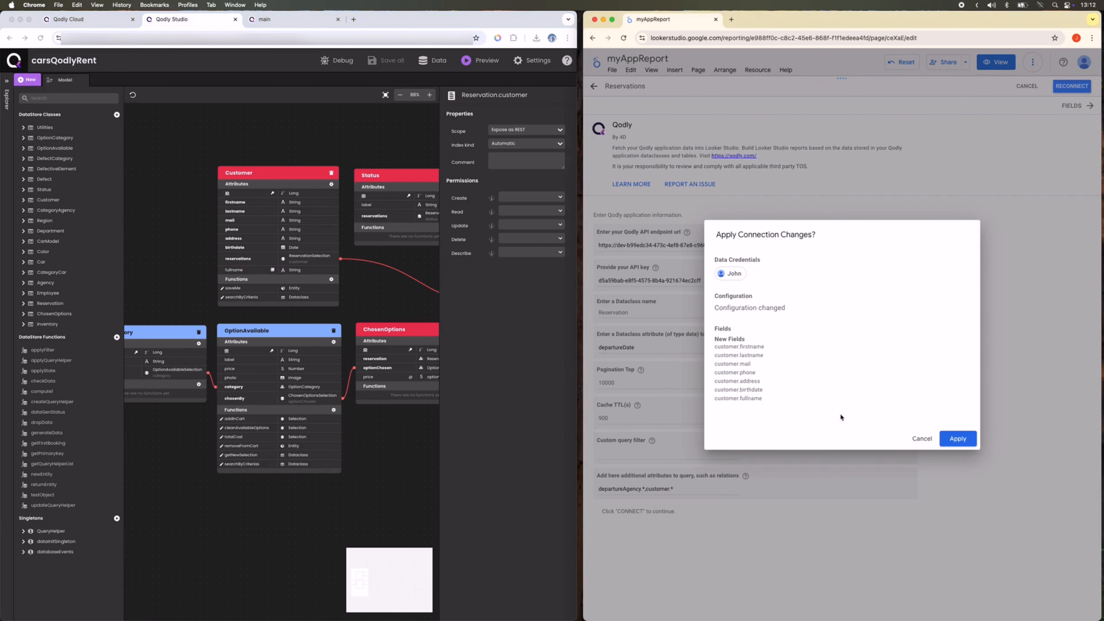
left_click(959, 438)
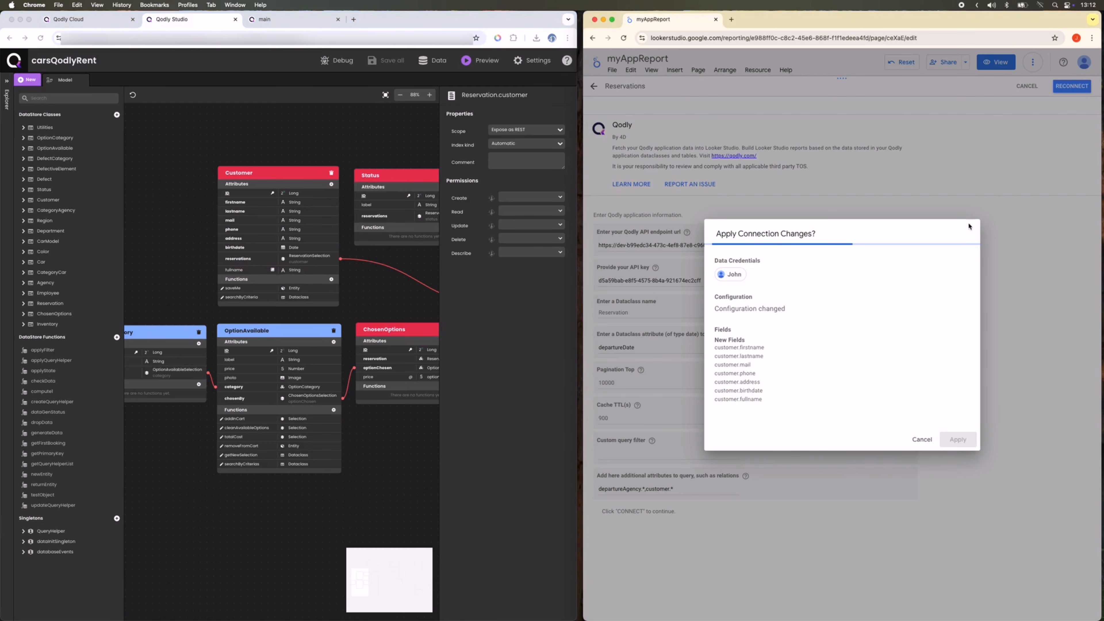
Pan the Qodly data model to show the Reservation and Employee classes.
left_click(316, 149)
left_click_drag(374, 151, 194, 144)
left_click_drag(339, 132, 226, 114)
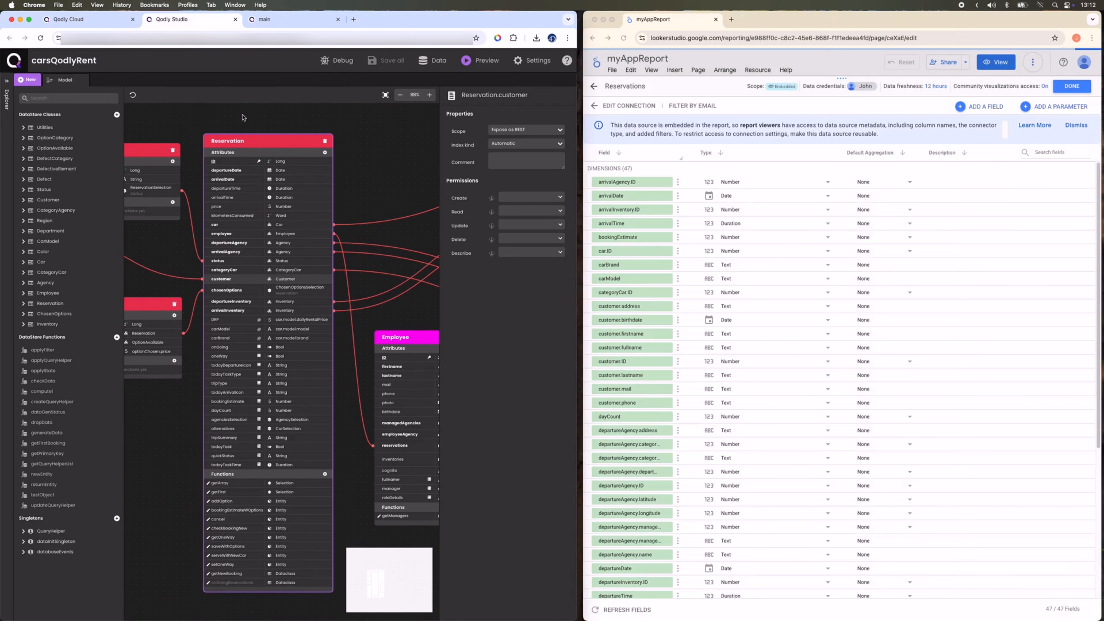
Finish the Reservations field list, go full screen, and close the Data sources panel.
left_click(1073, 86)
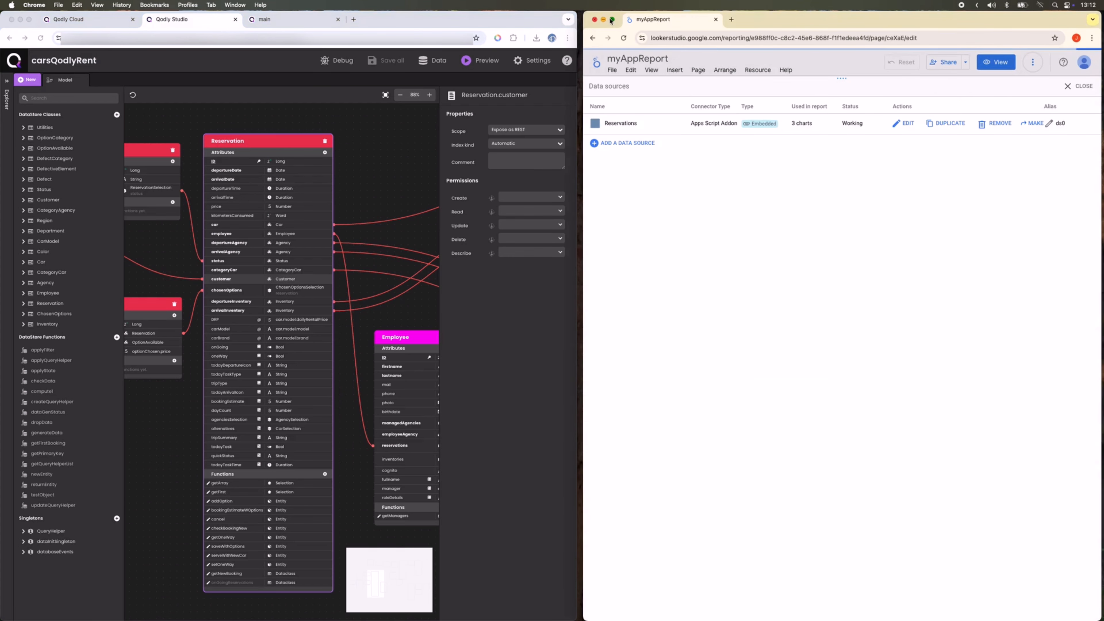
left_click(612, 19)
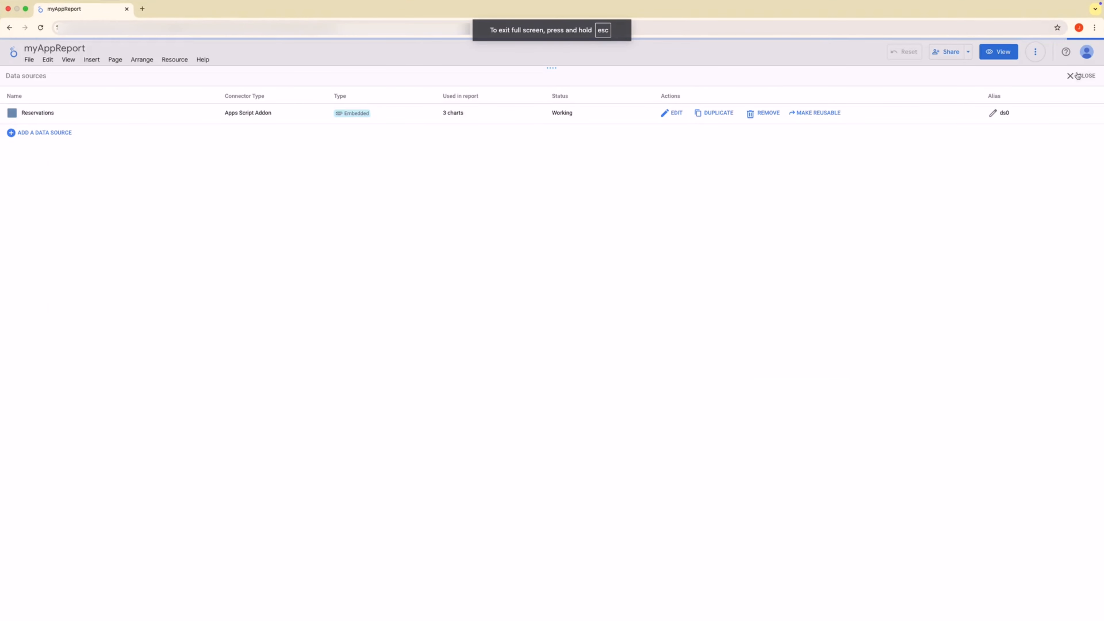
left_click(1076, 77)
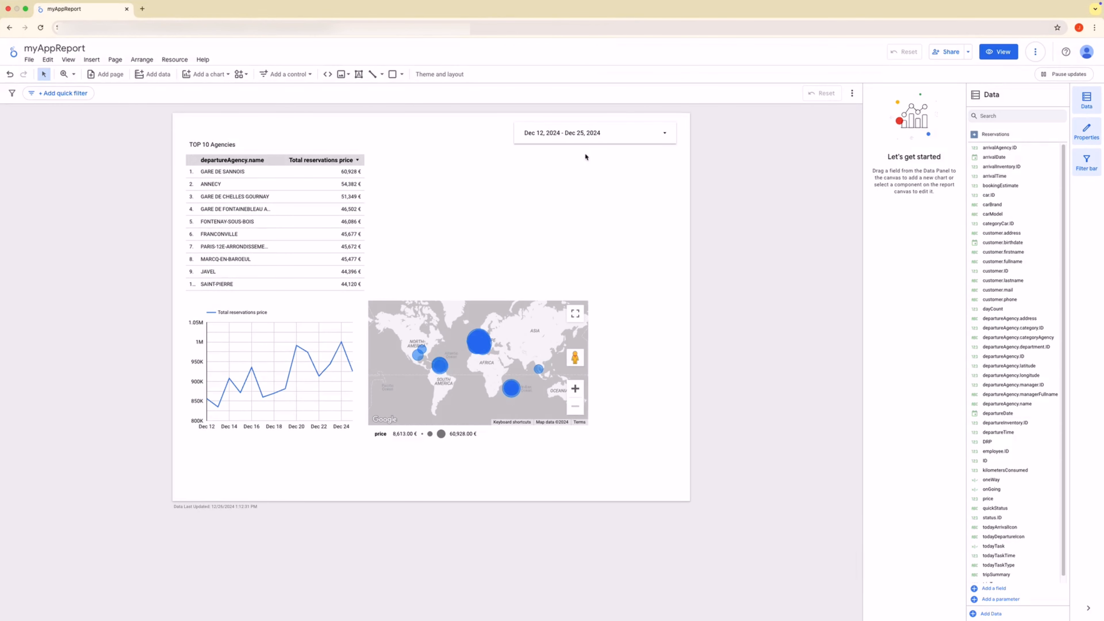
Duplicate the TOP 10 Agencies table beside it with customer.fullname as its dimension.
left_click(268, 153)
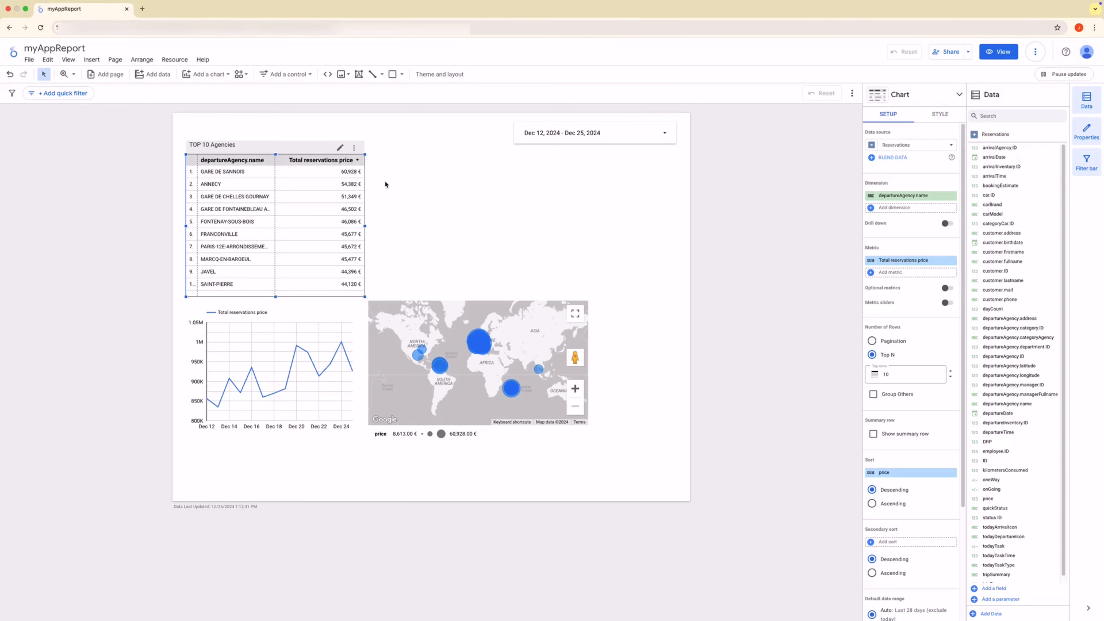
left_click_drag(304, 169, 436, 145)
left_click(594, 208)
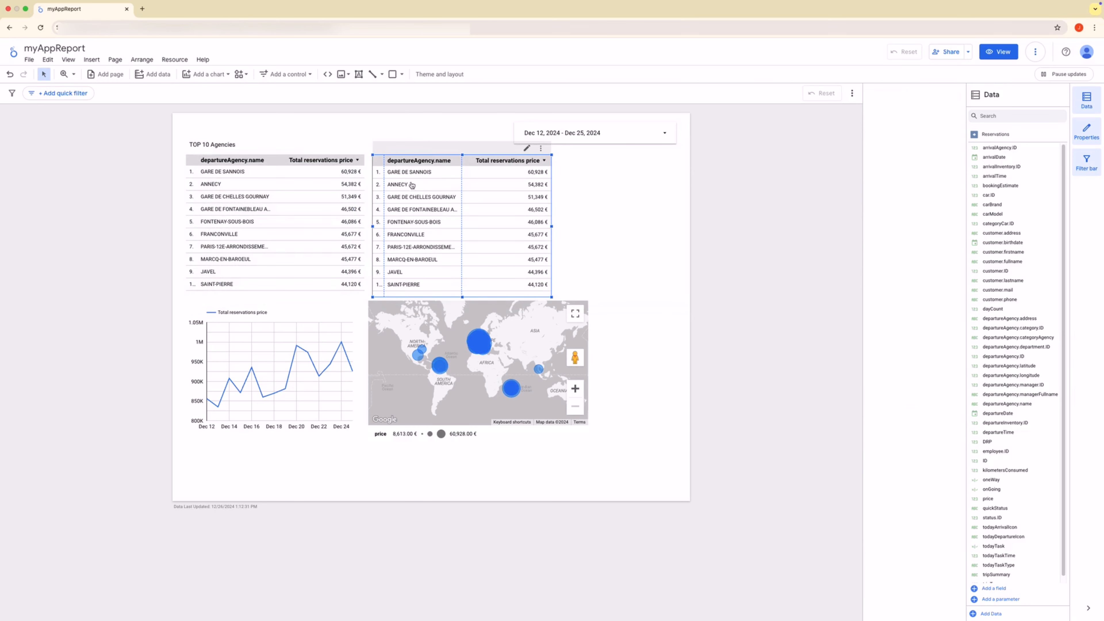
left_click(892, 201)
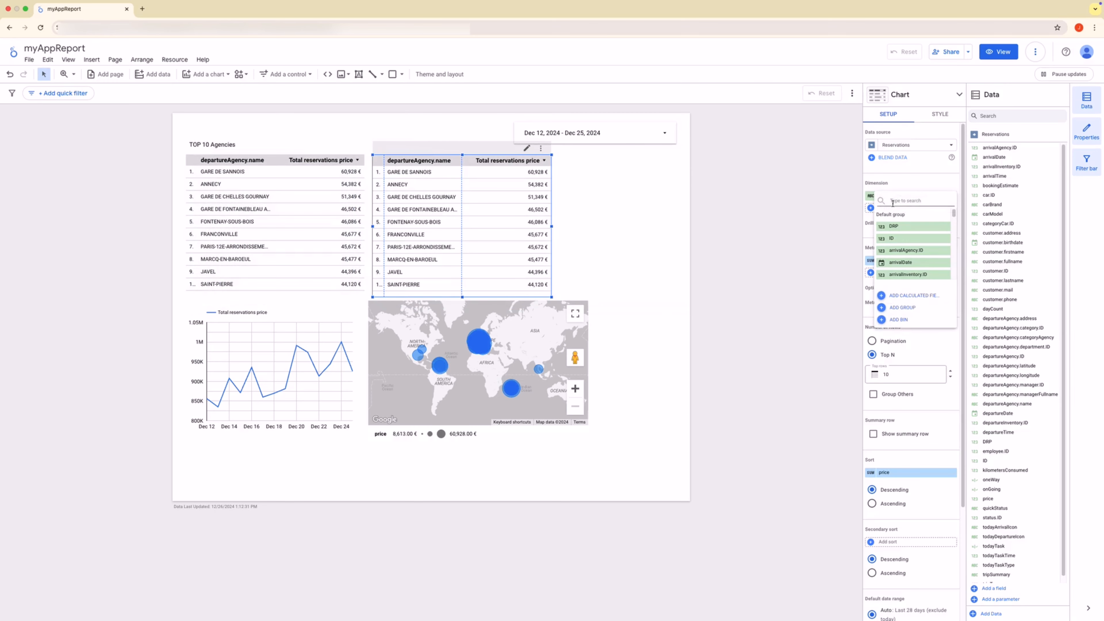
type("cu")
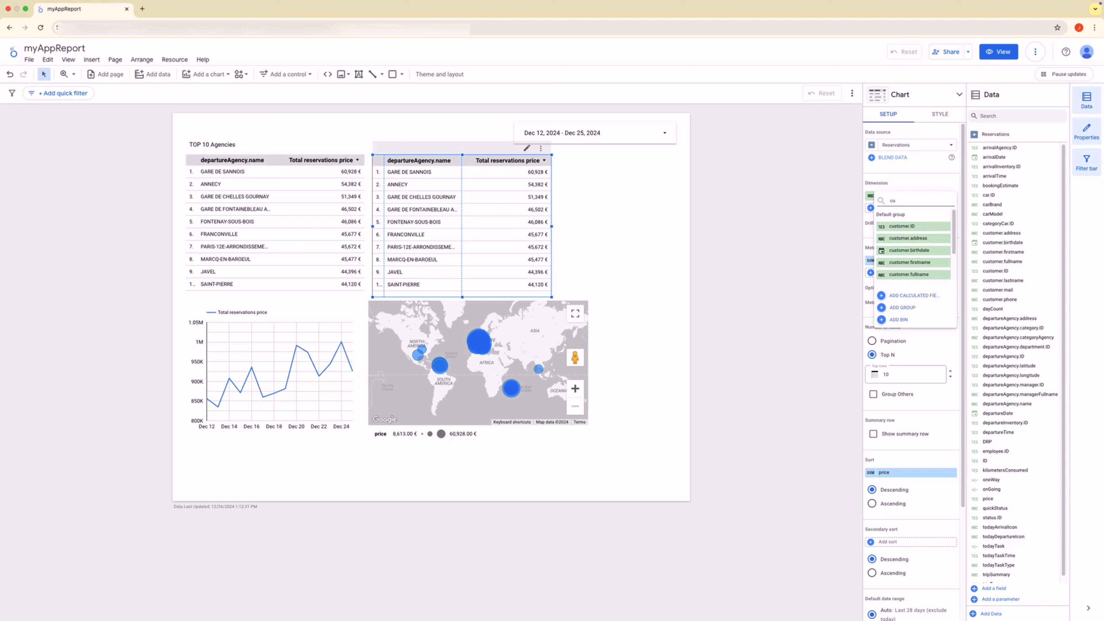
left_click(909, 275)
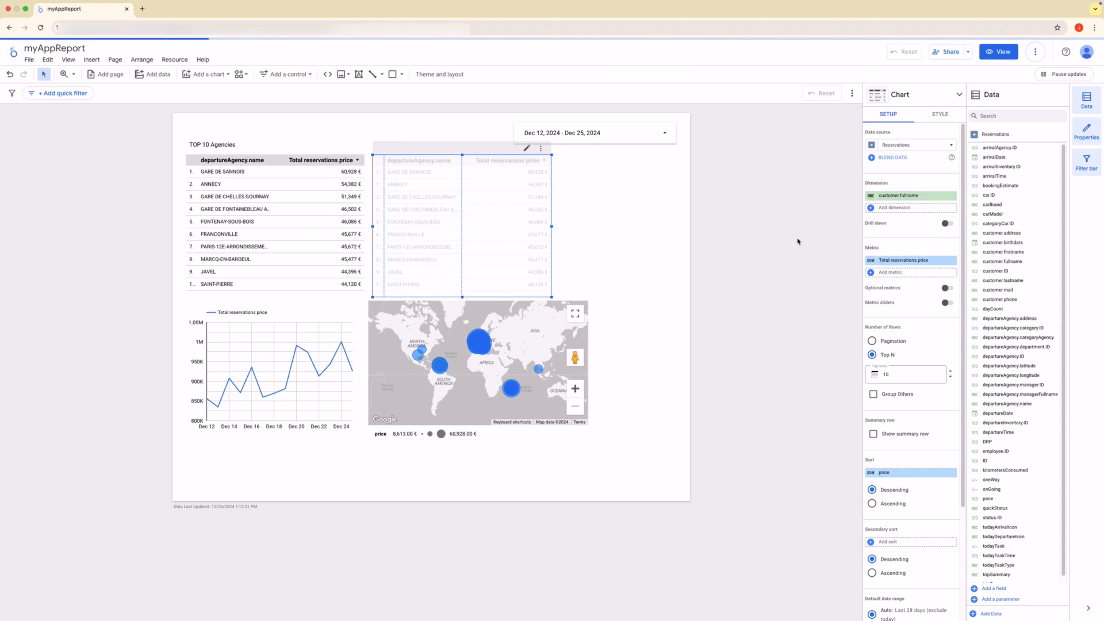
Copy the title above the new table and change it to 'TOP 10 Customers'.
left_click(221, 141)
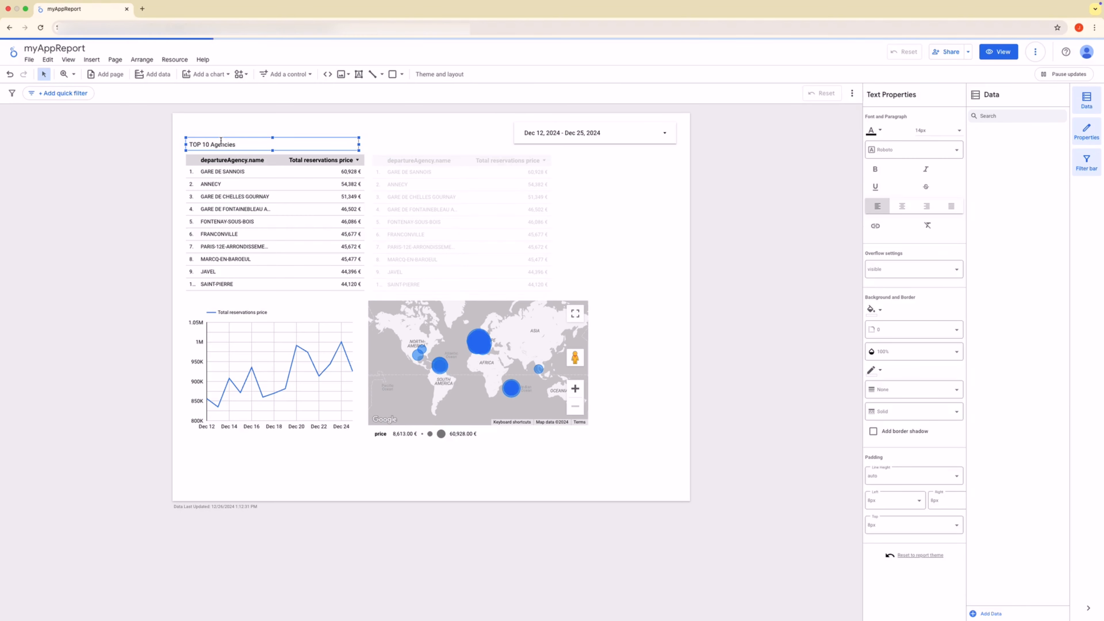
left_click_drag(221, 141, 428, 140)
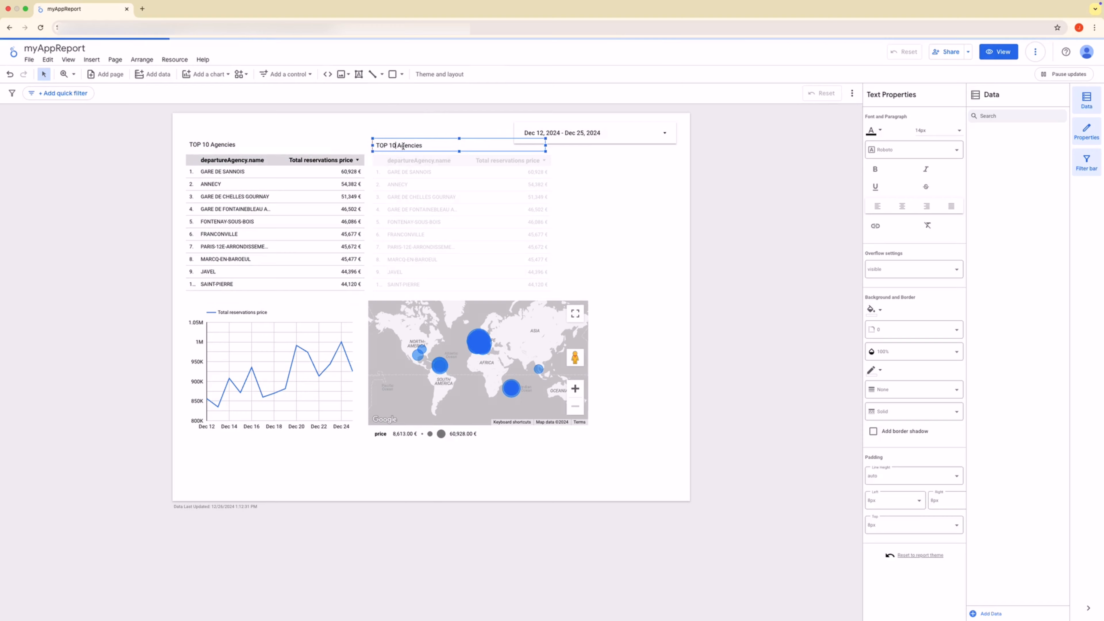
double_click(404, 147)
type("Customers")
left_click(574, 192)
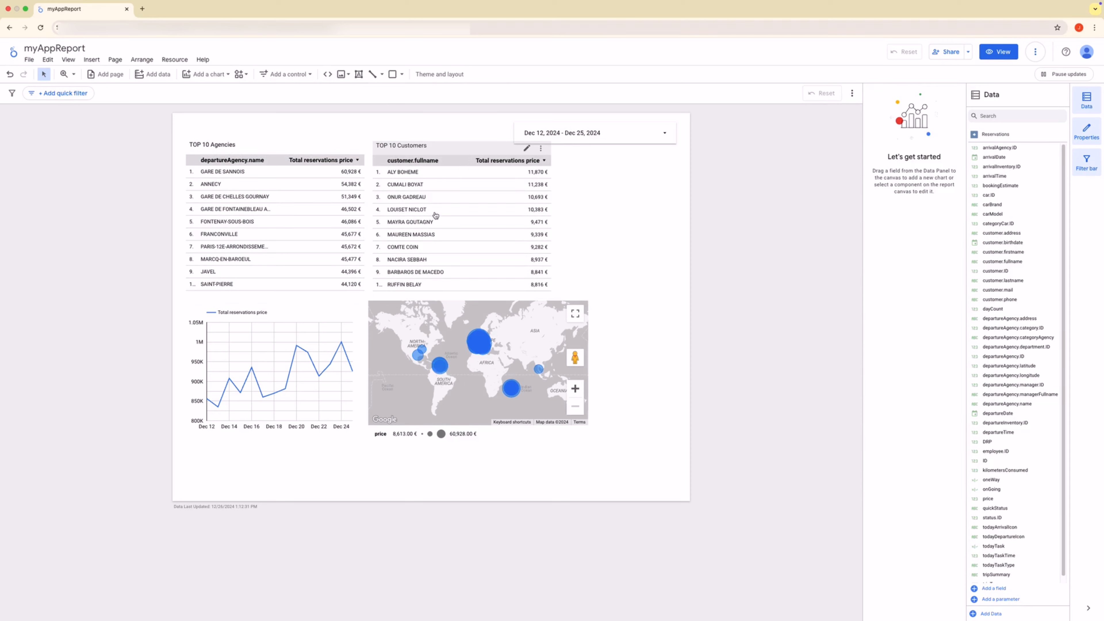
Rename the agencies table's departureAgency.name column header to 'Agency'.
left_click(280, 164)
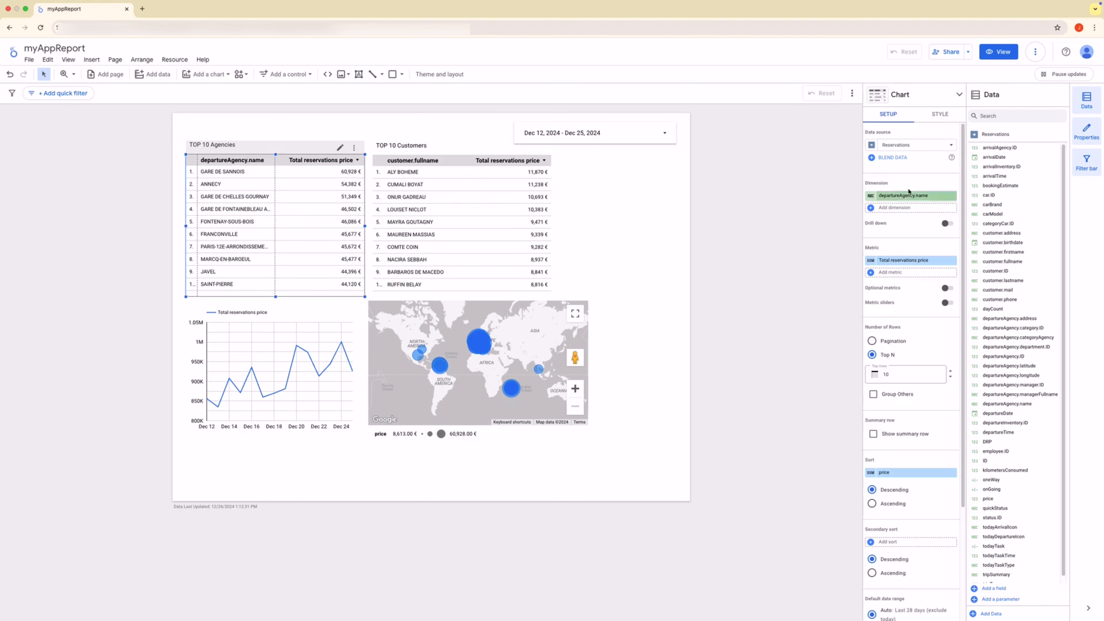
left_click(890, 193)
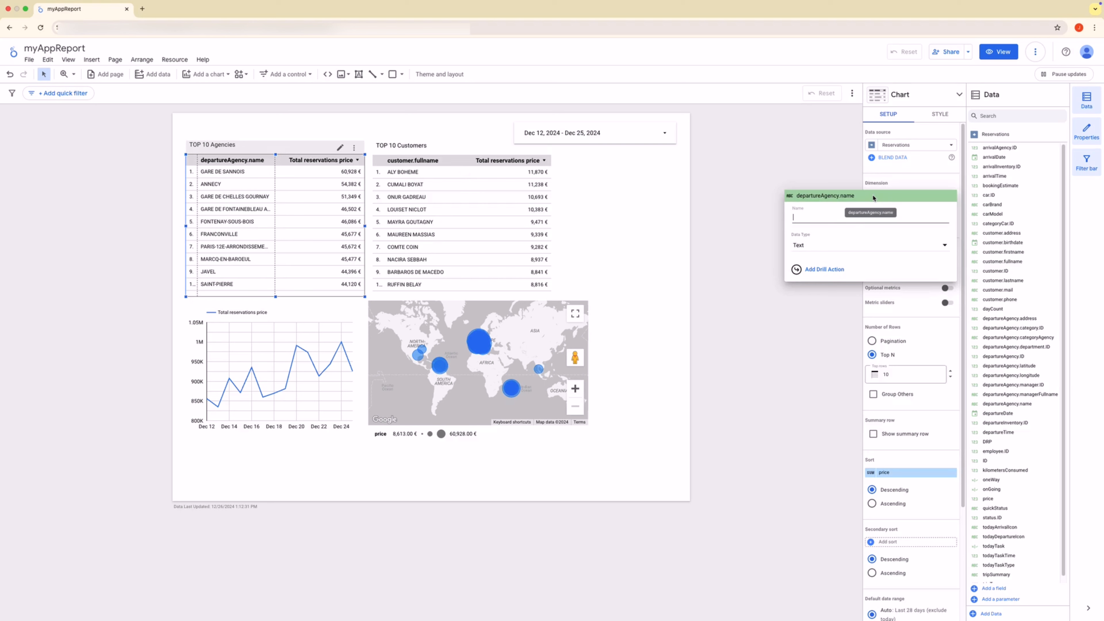
type("Departur")
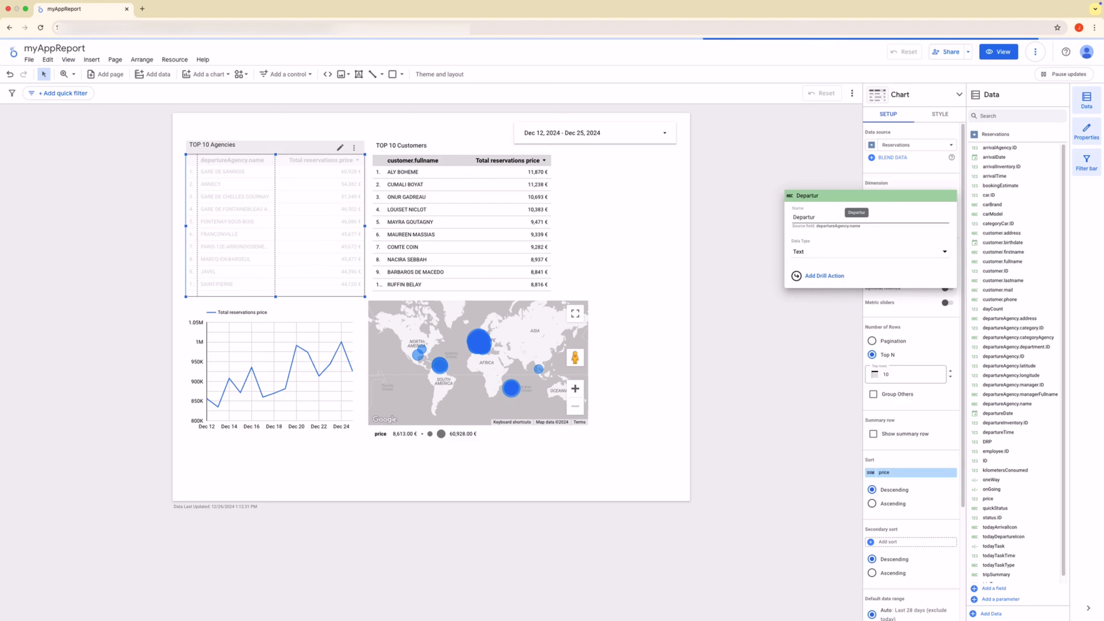
key("BackSpace")
key("BackSpace")
key("BackSpace")
key("BackSpace")
key("BackSpace")
key("BackSpace")
key("BackSpace")
key("BackSpace")
type("Age")
left_click(637, 193)
Rename the customers table's customer.fullname column header to 'Customer'.
left_click(450, 210)
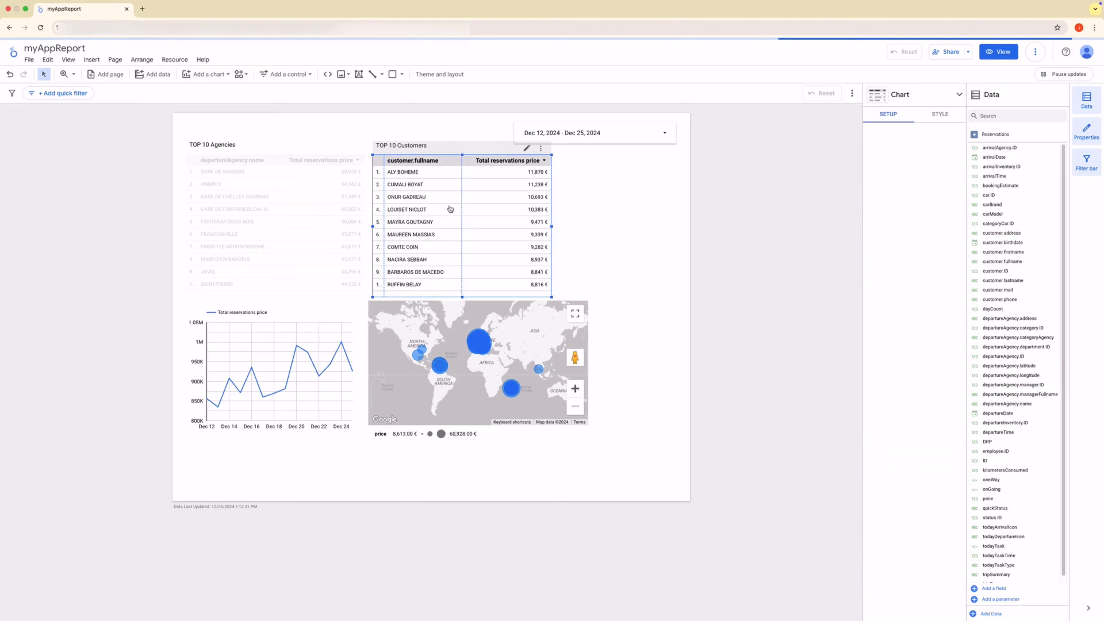
left_click(871, 196)
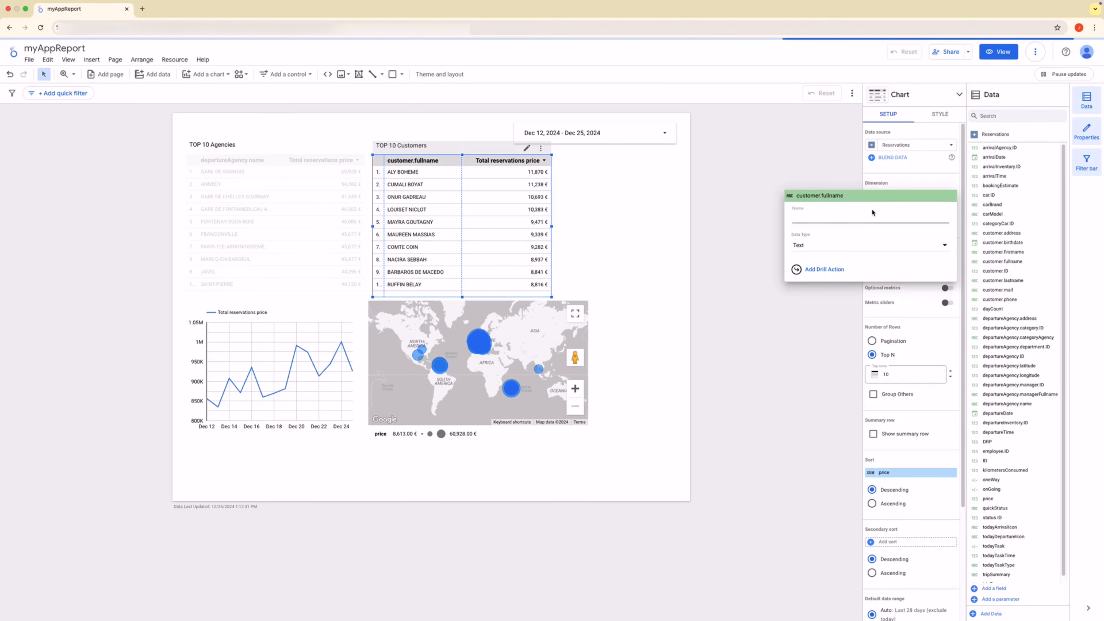
type("Customer")
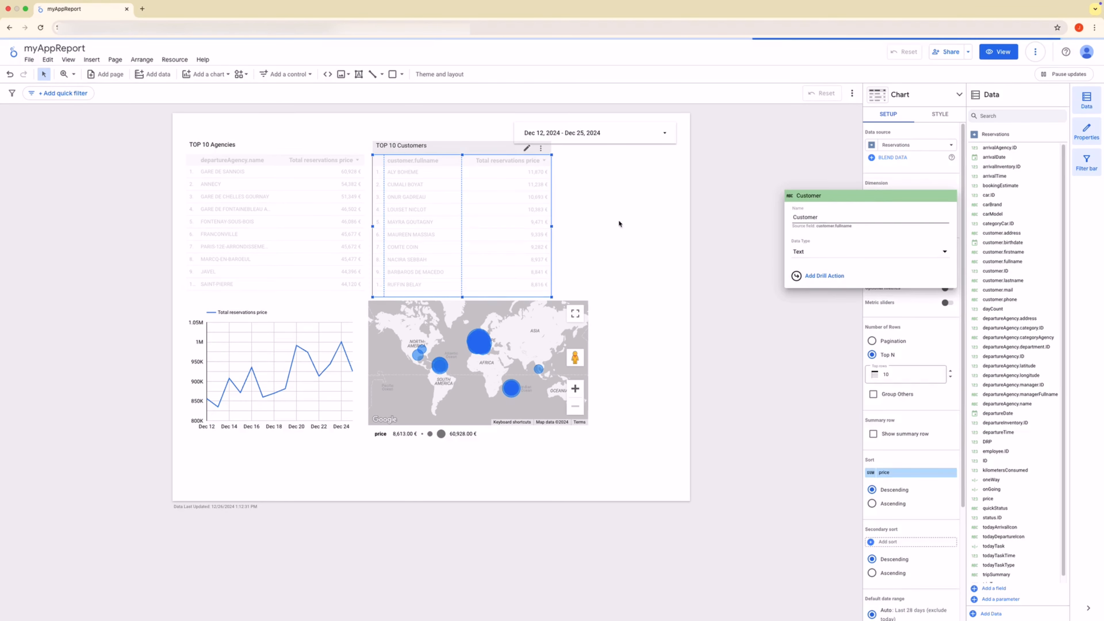
left_click(619, 224)
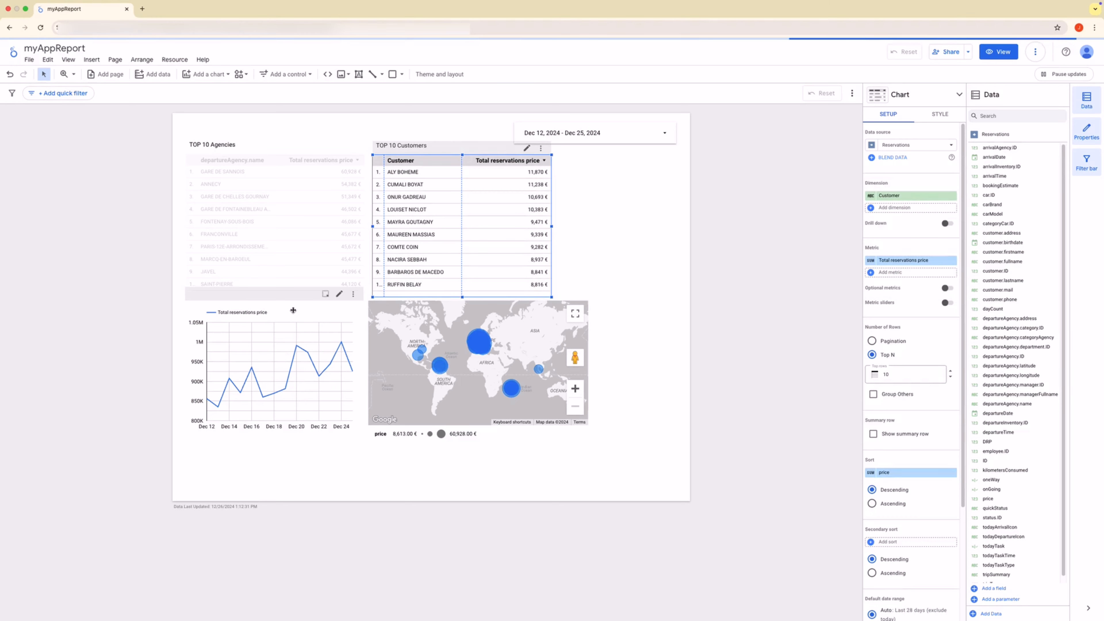
mouse_move(295, 368)
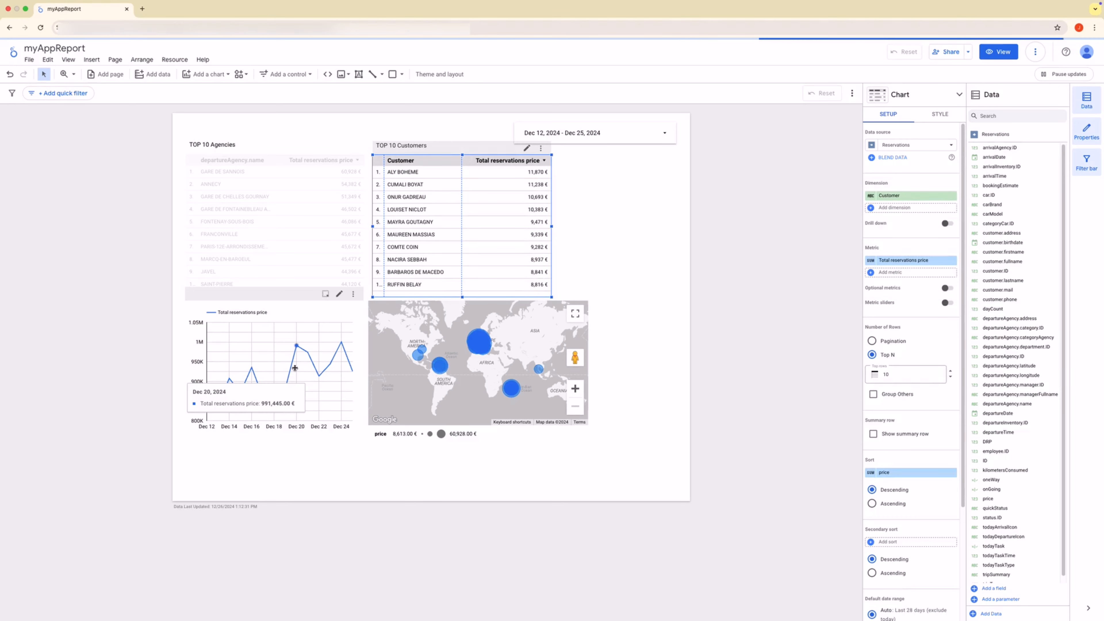
left_click(419, 480)
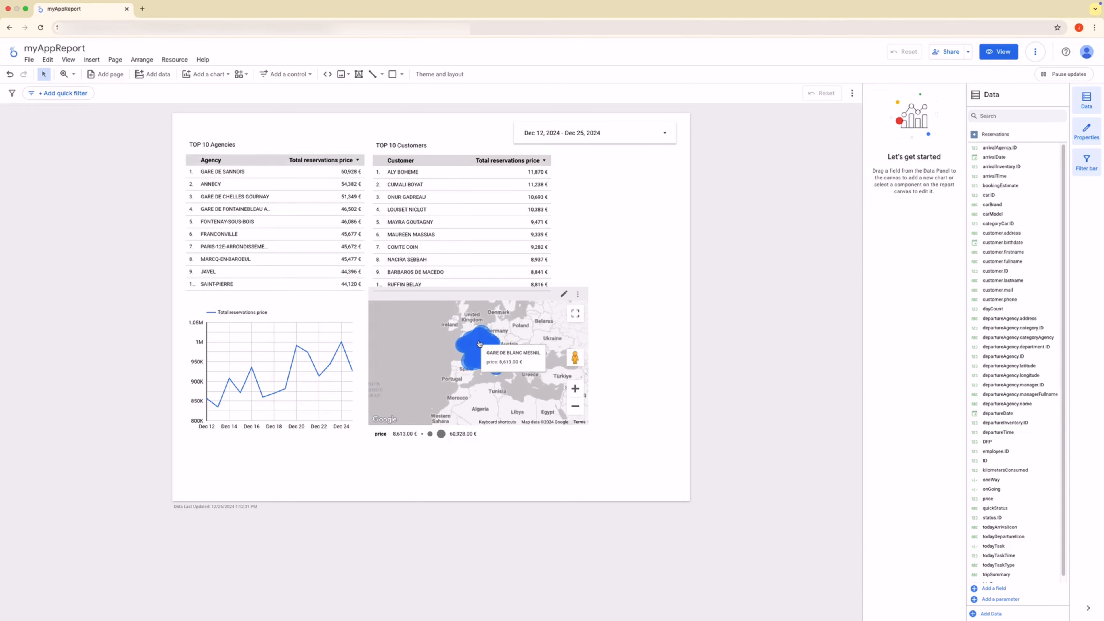
Share the report as Unlisted, copy and save the link, then open a new browser tab.
scroll(480, 344, "up", 3)
left_click(945, 52)
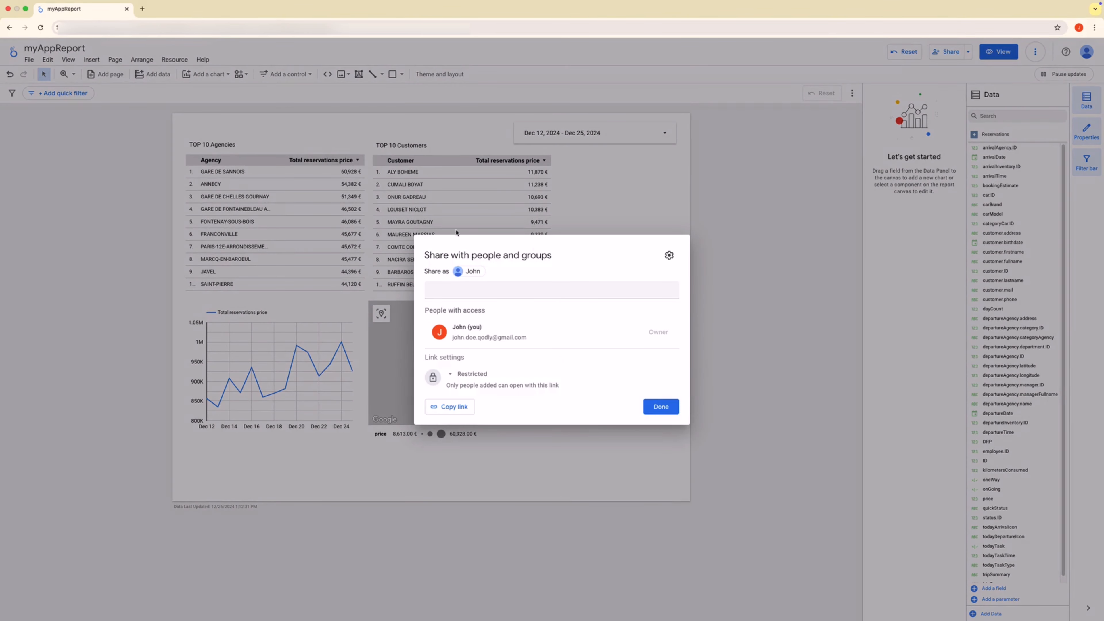
left_click(457, 378)
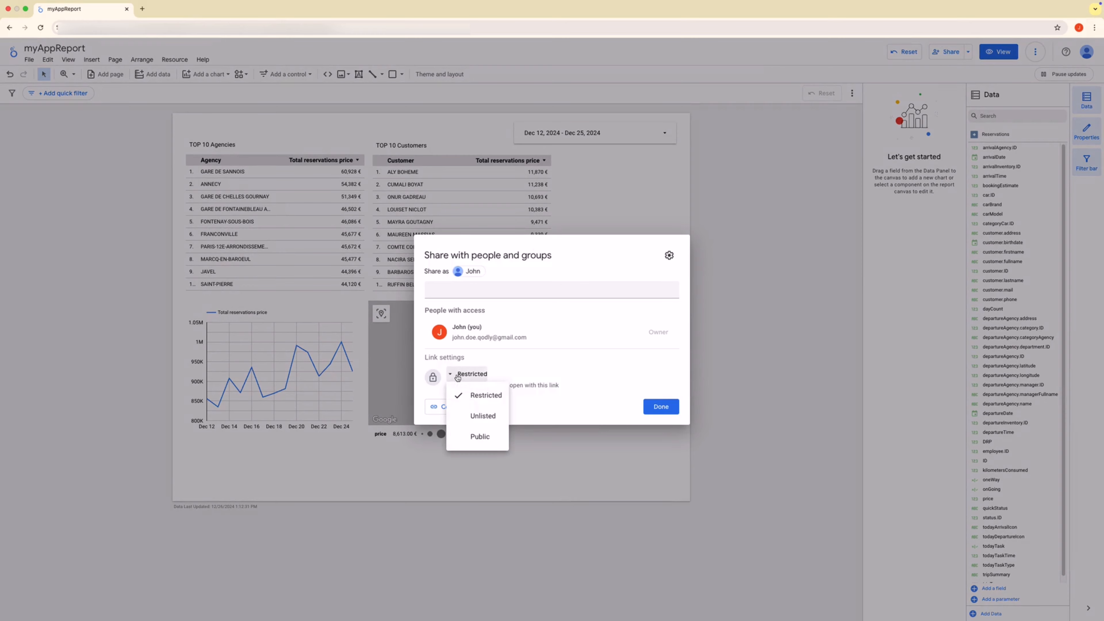
left_click(482, 416)
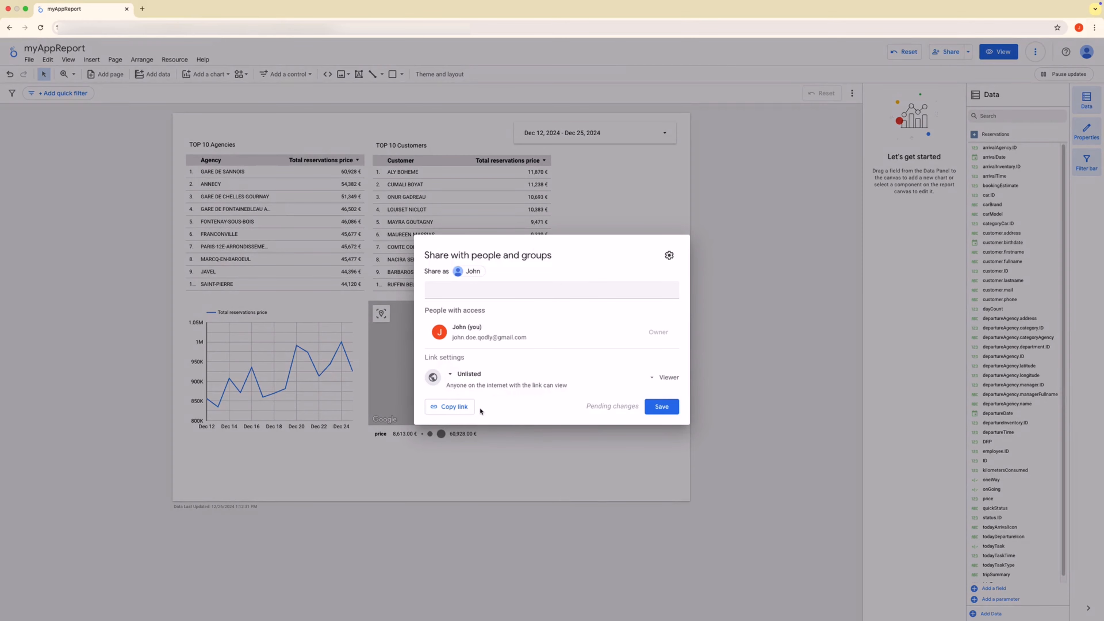
left_click(455, 412)
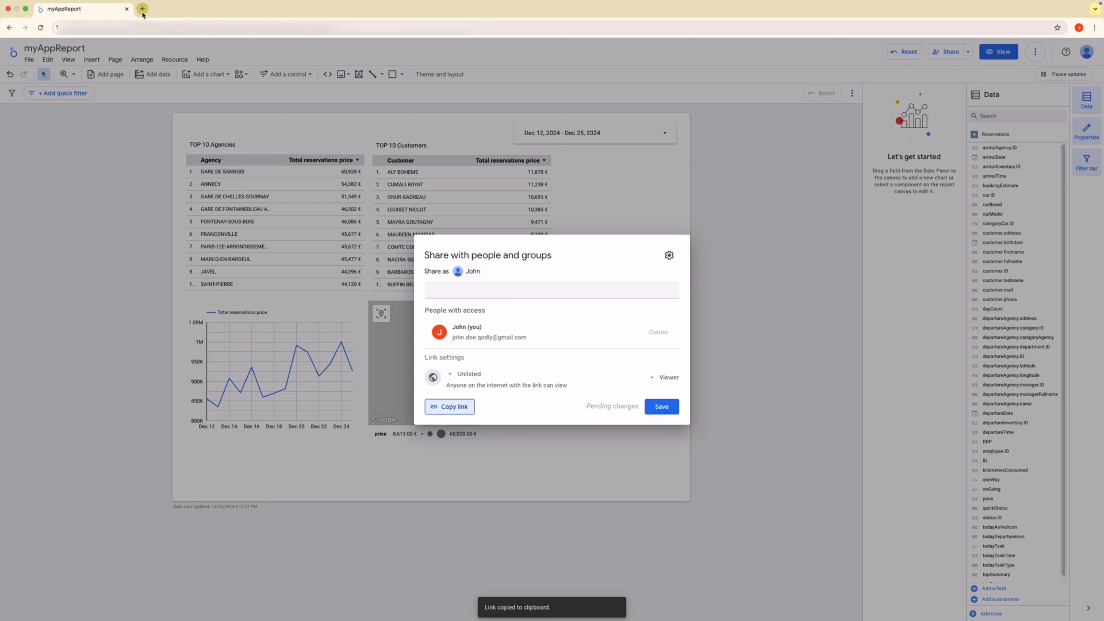
left_click(661, 406)
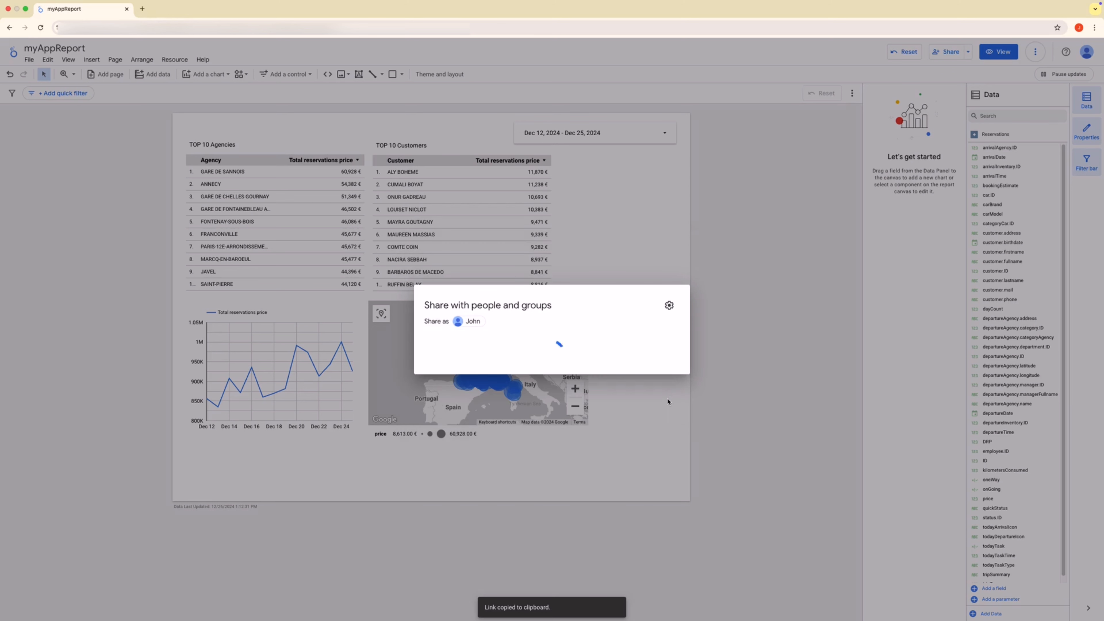
left_click(142, 9)
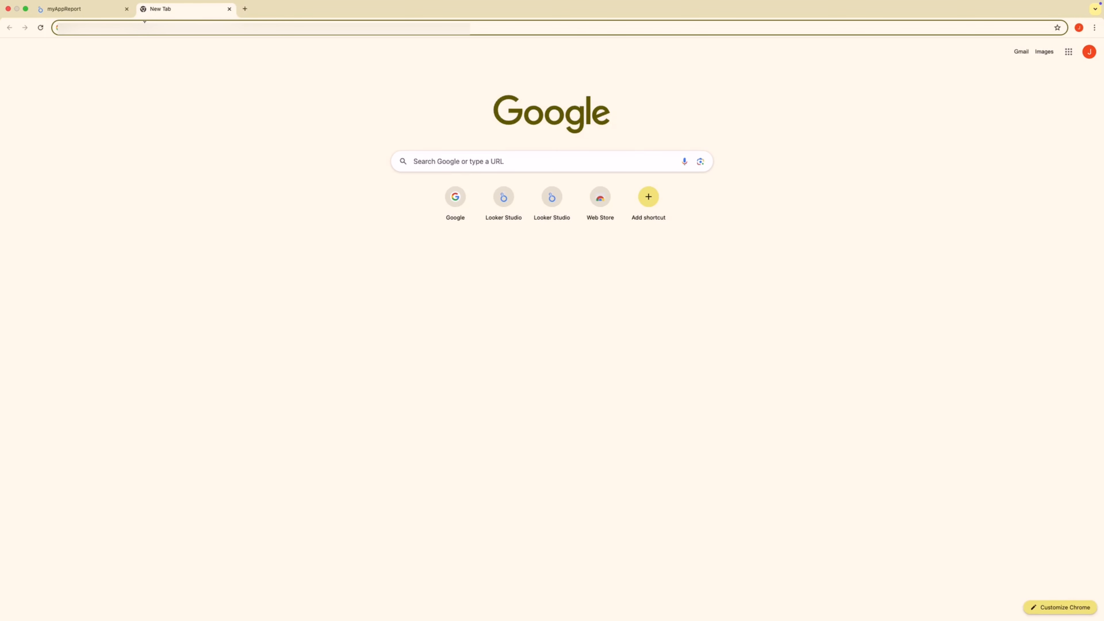
Open the pasted myAppReport share link in the new tab, then return to the report editor outside full screen.
key("super+v")
key("Return")
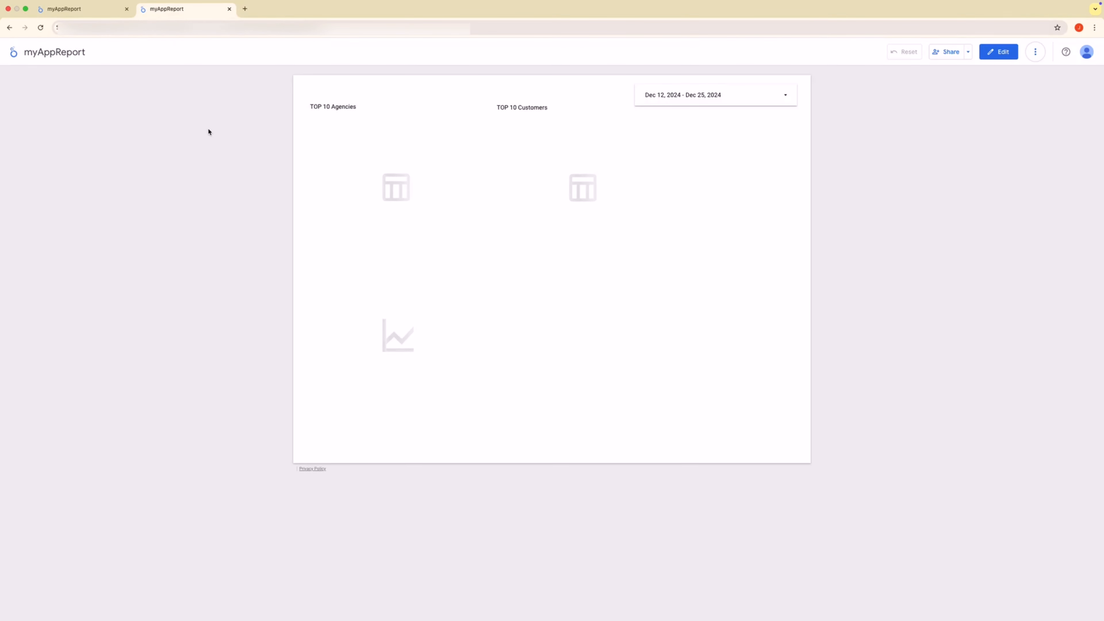
left_click(106, 13)
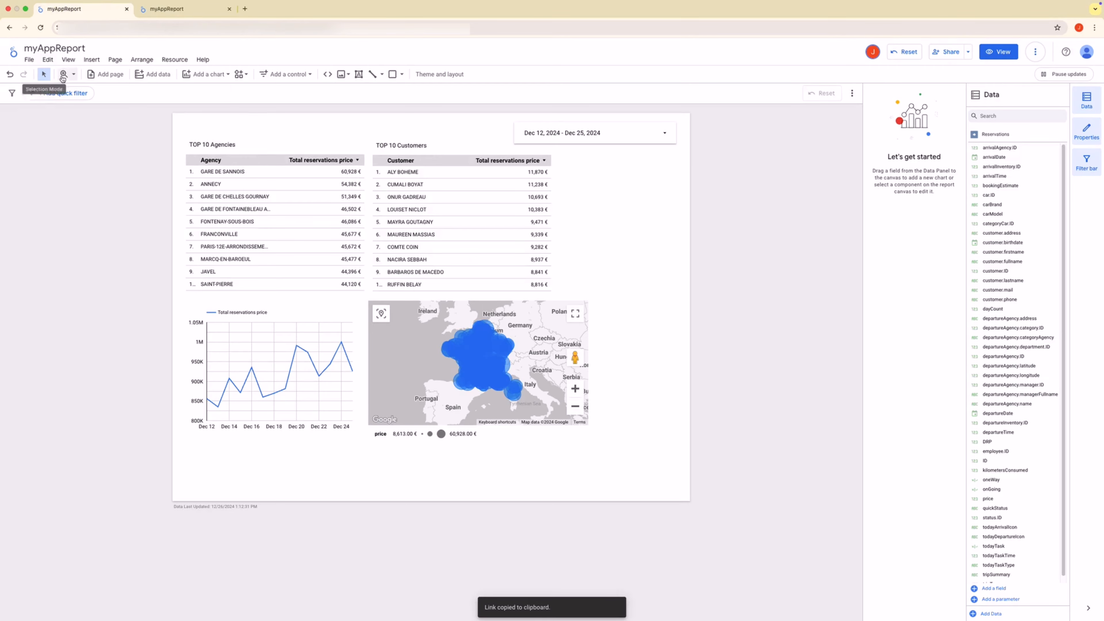
left_click(27, 21)
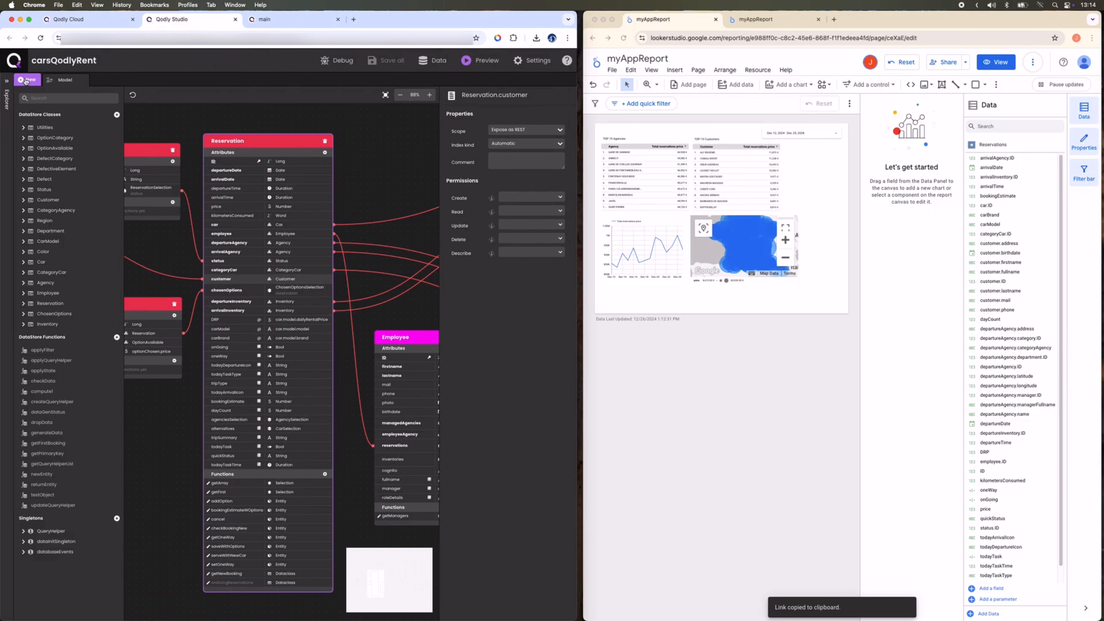
Create a new page named lookerDashboard and drag an iFrame component to its top.
left_click(27, 81)
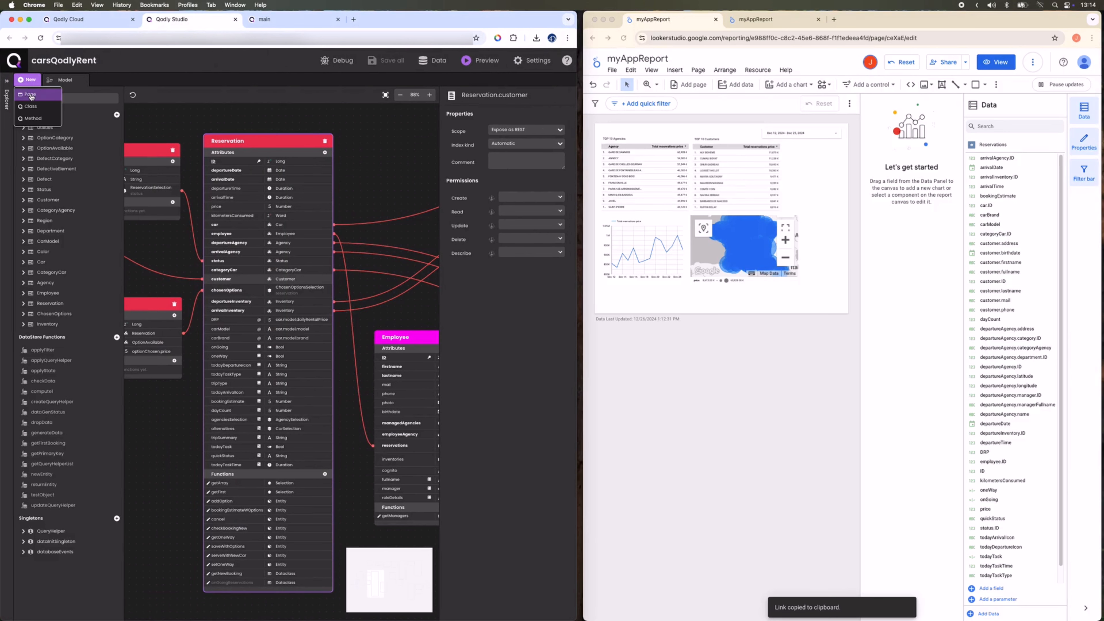
left_click(31, 95)
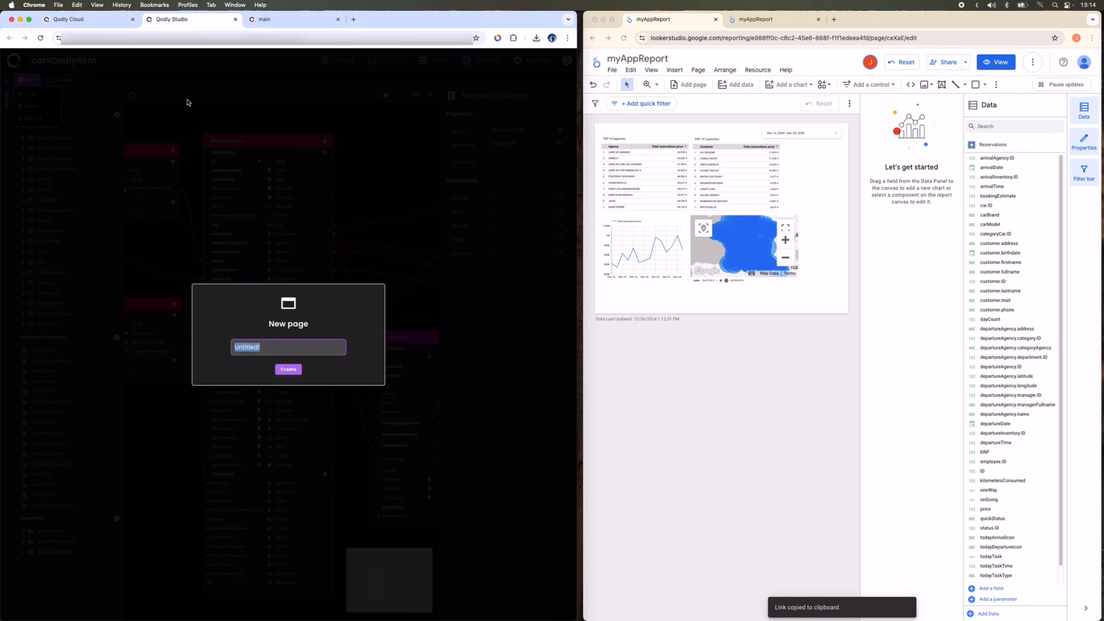
type("lookerDashboard")
left_click(288, 370)
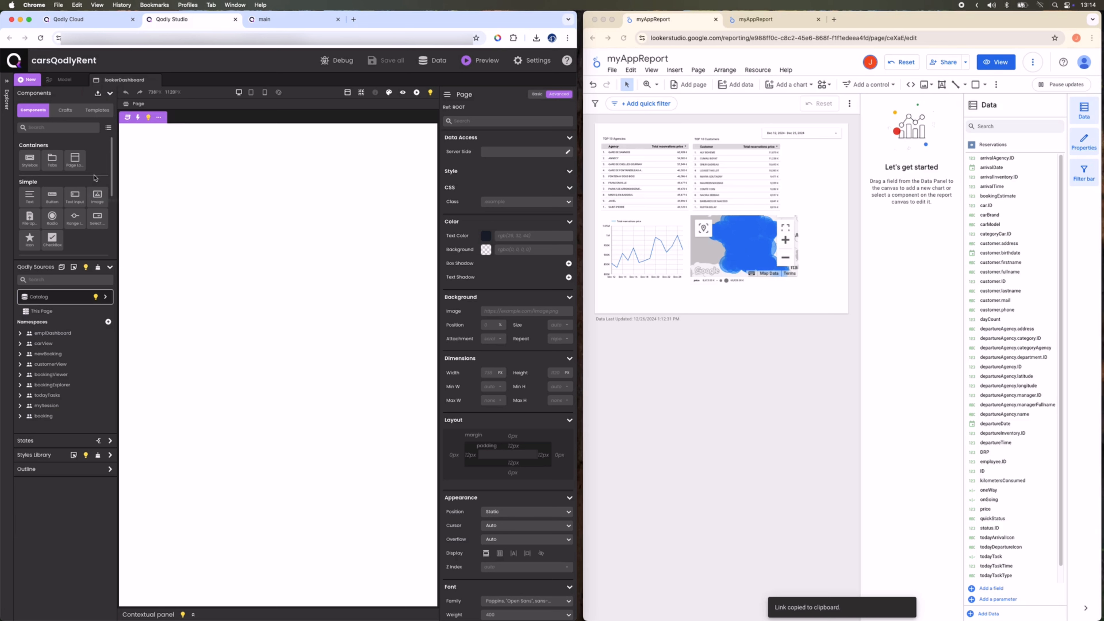
scroll(65, 201, "down", 4)
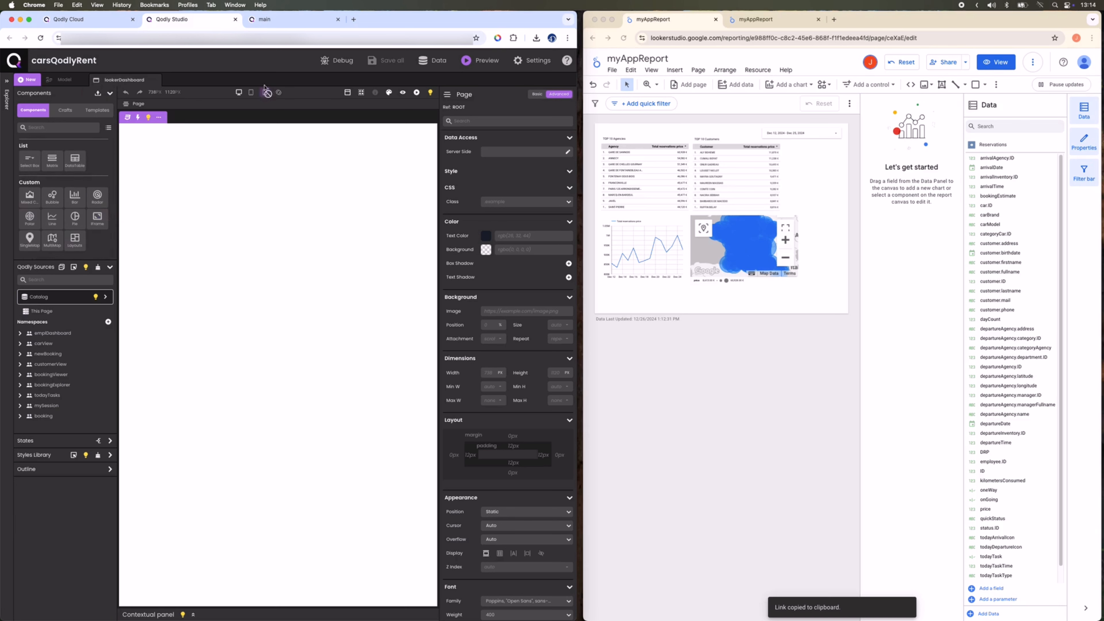
left_click_drag(100, 231, 205, 201)
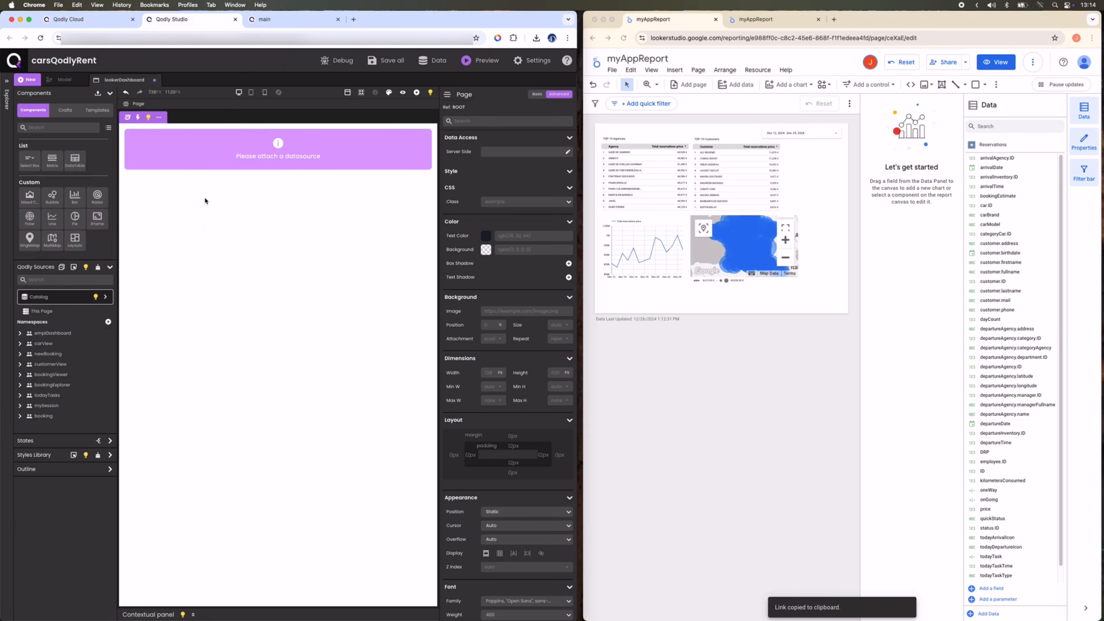
Open the qodly/custom-components GitHub repository in a new tab and scroll to the Data Display list.
left_click(355, 20)
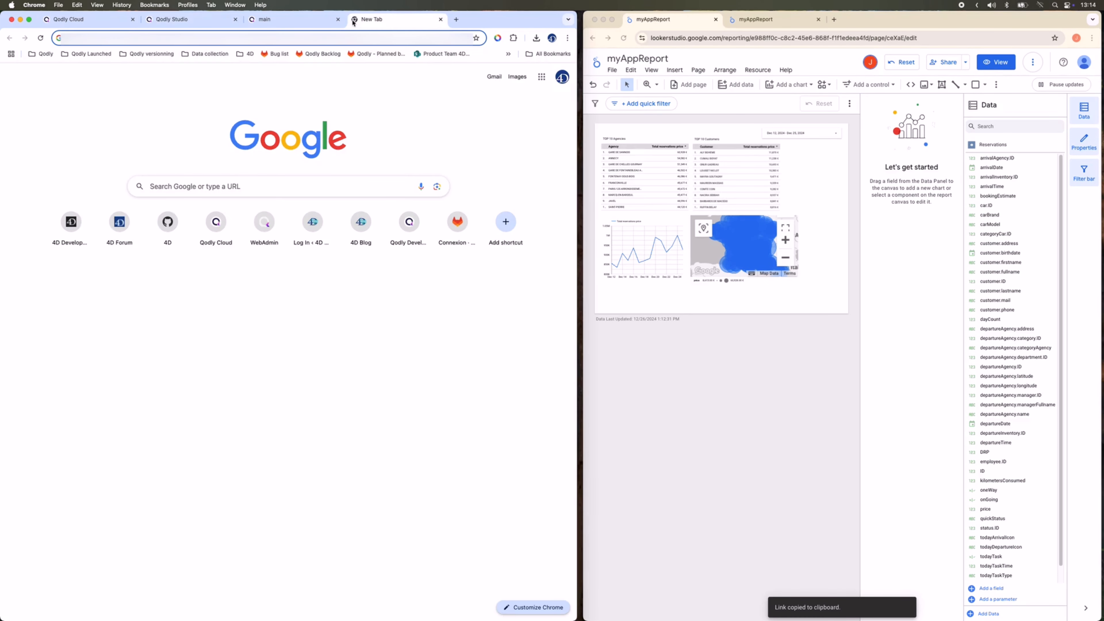
type("custom")
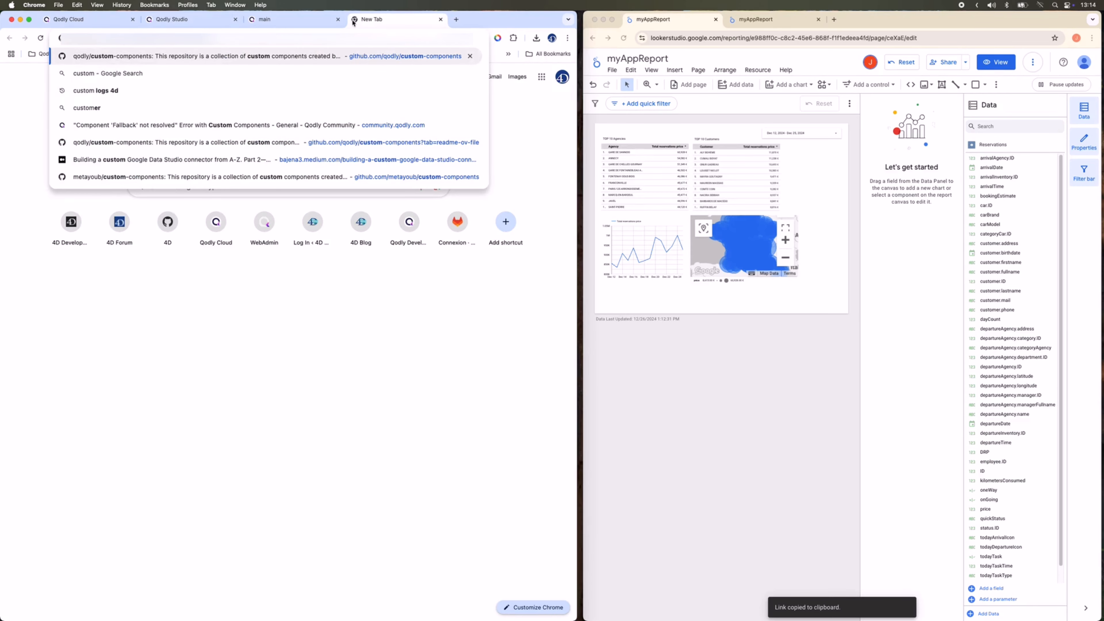
key("Return")
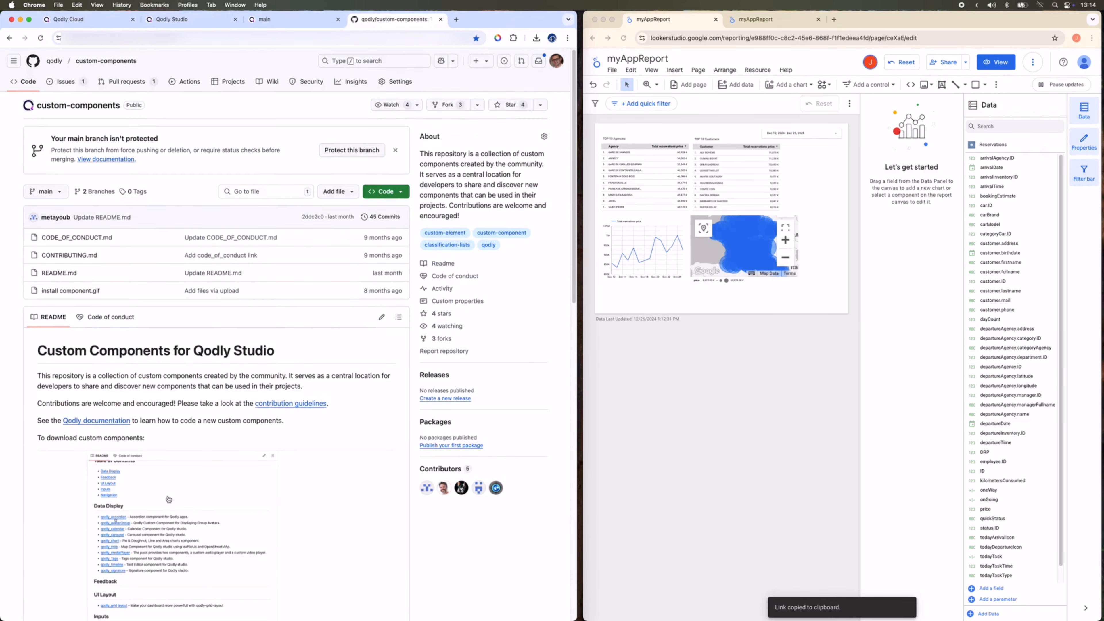
scroll(125, 394, "down", 15)
scroll(81, 442, "down", 1)
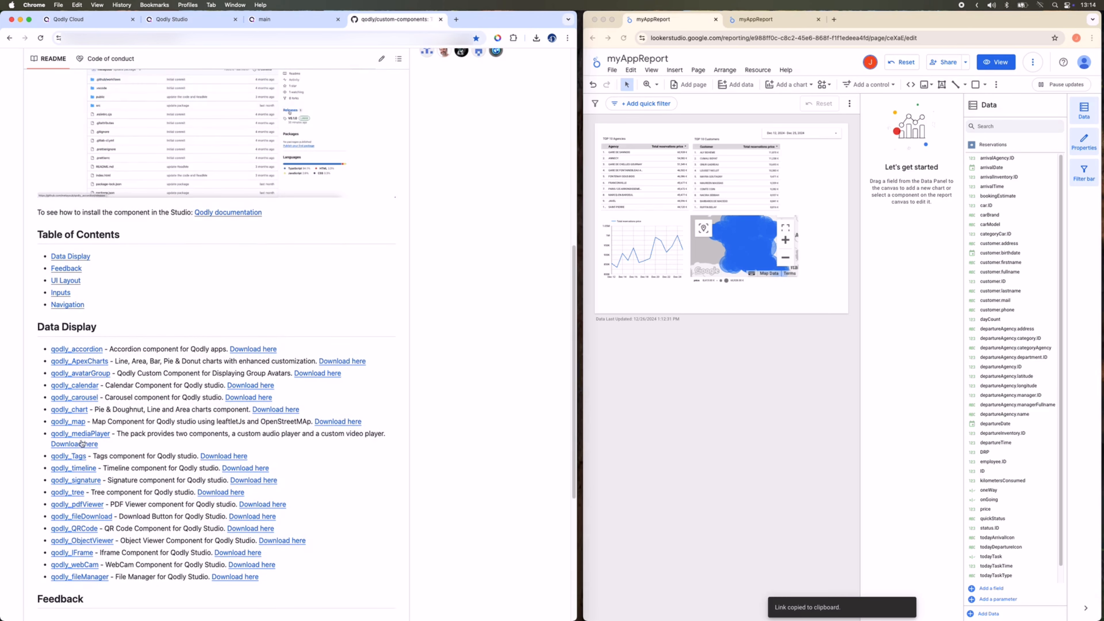
scroll(86, 466, "down", 2)
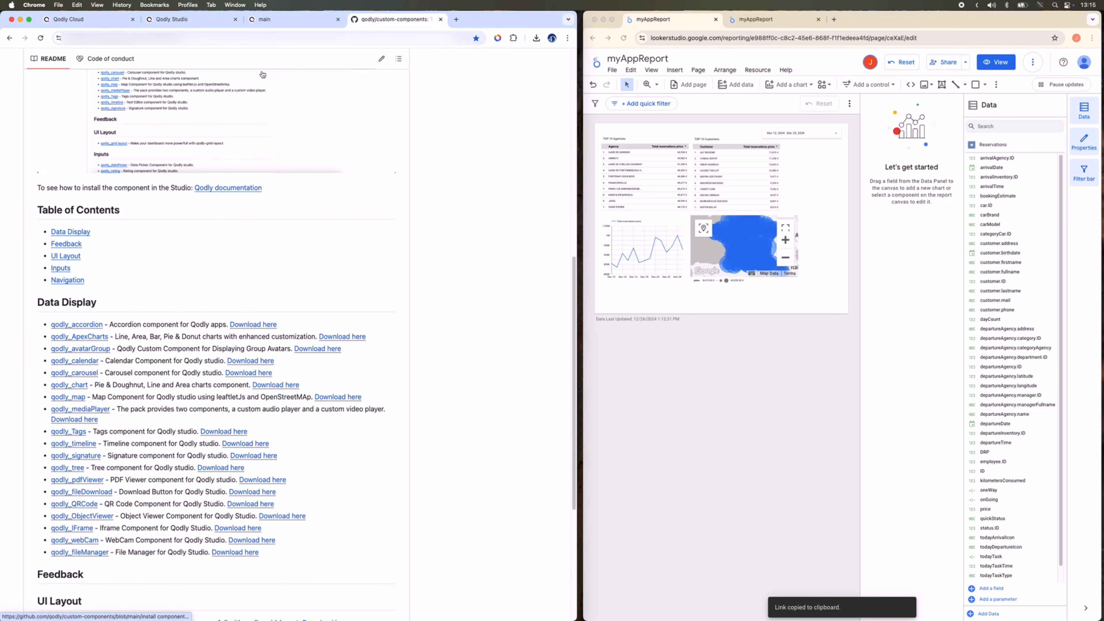
With the iFrame selected, add a String page source named 'source' and show its settings.
left_click(208, 22)
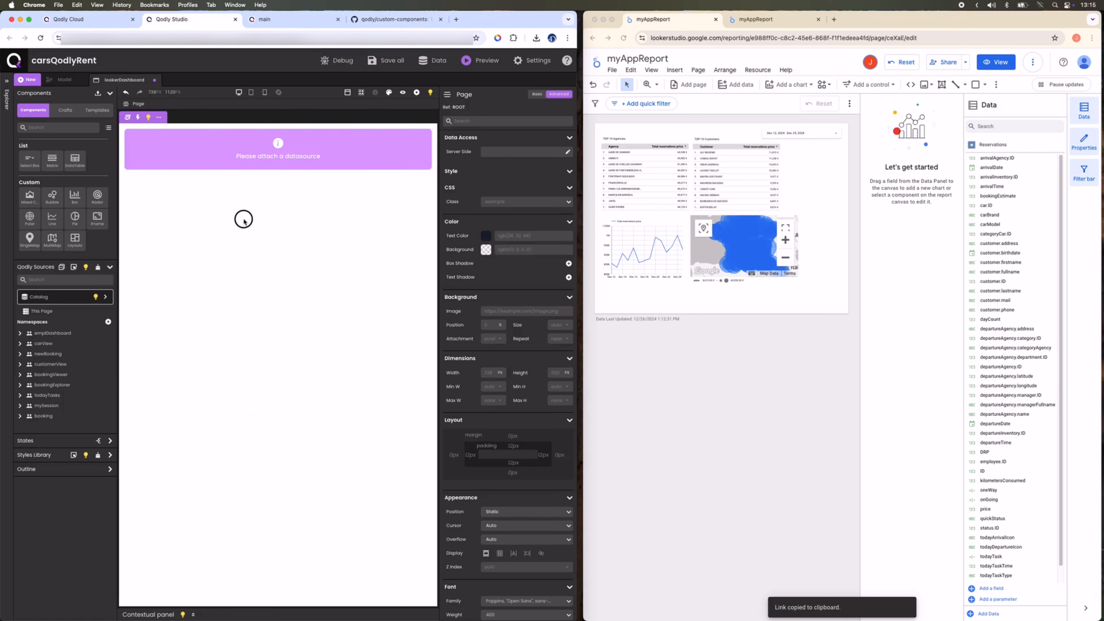
left_click(222, 146)
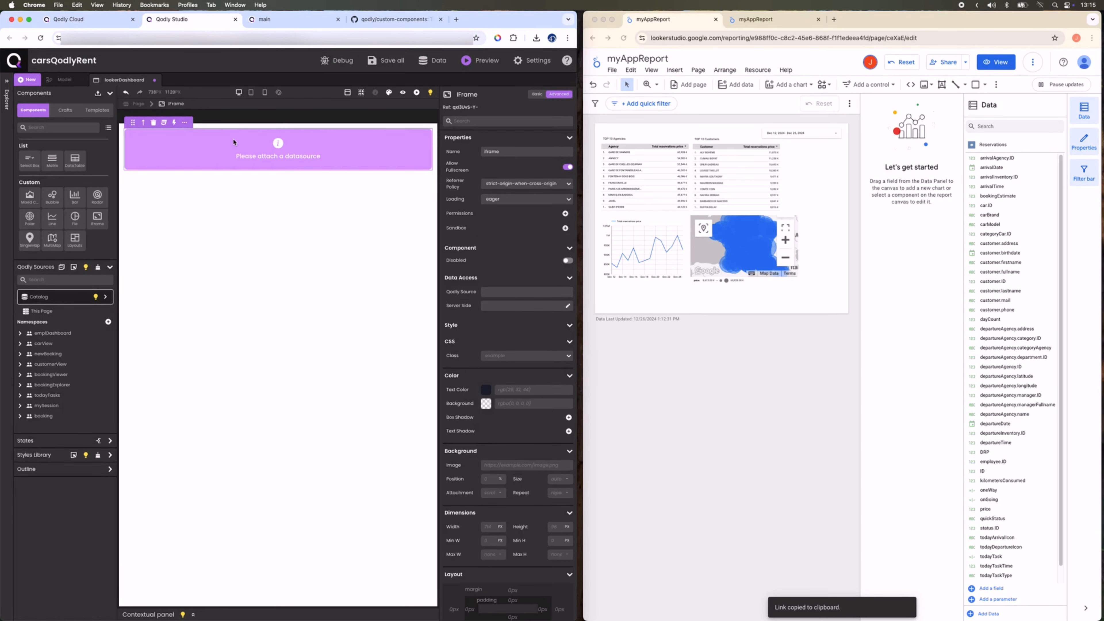
left_click(104, 297)
left_click(105, 297)
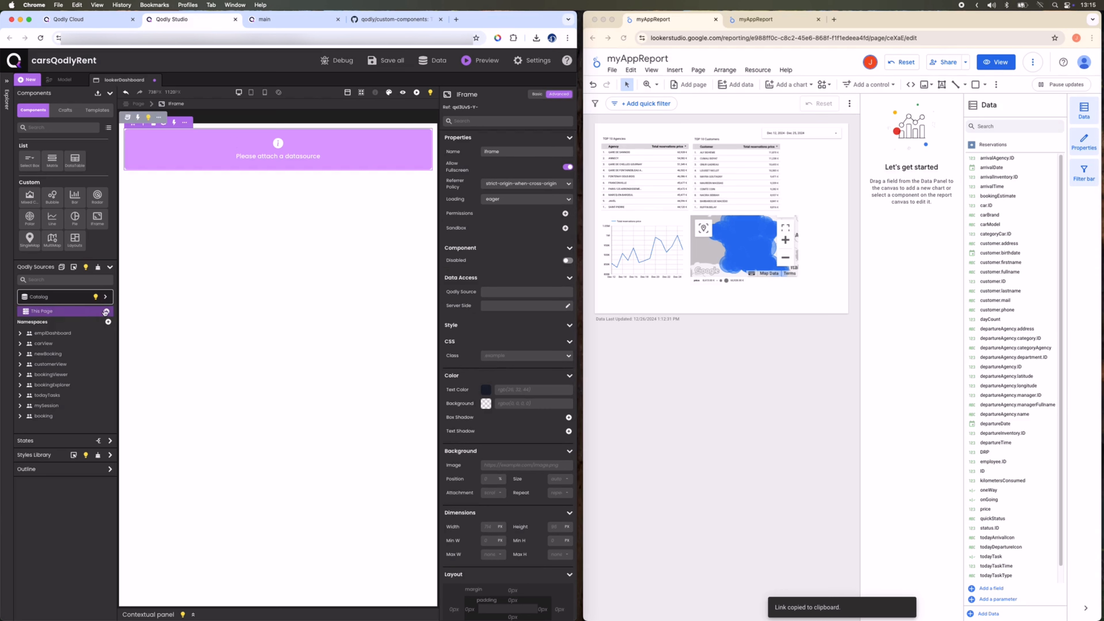
left_click(107, 312)
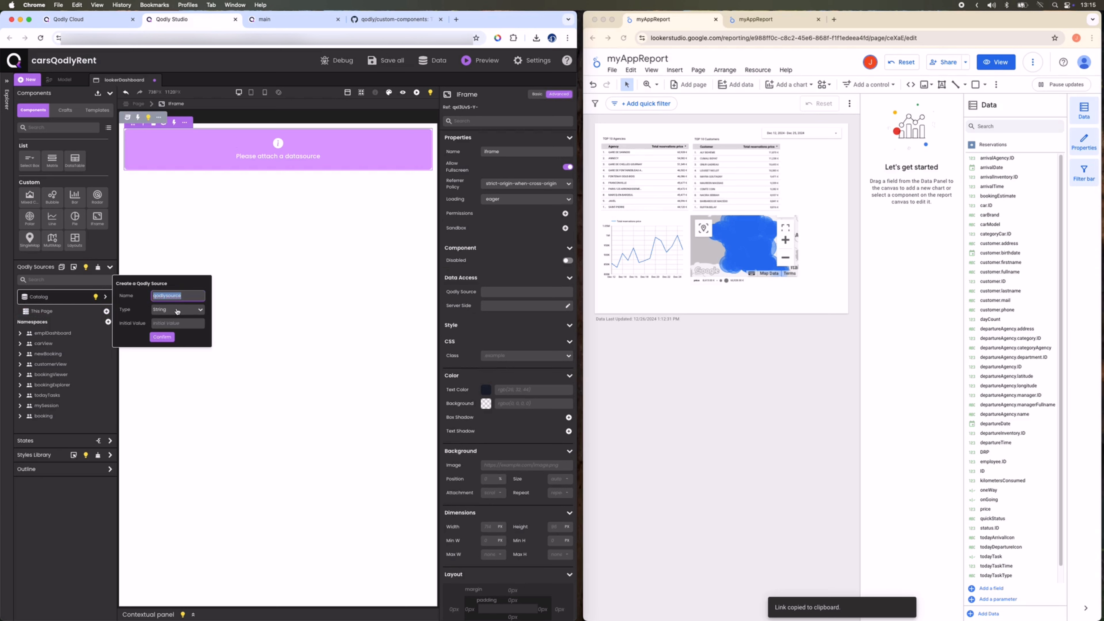
type("s")
left_click(162, 337)
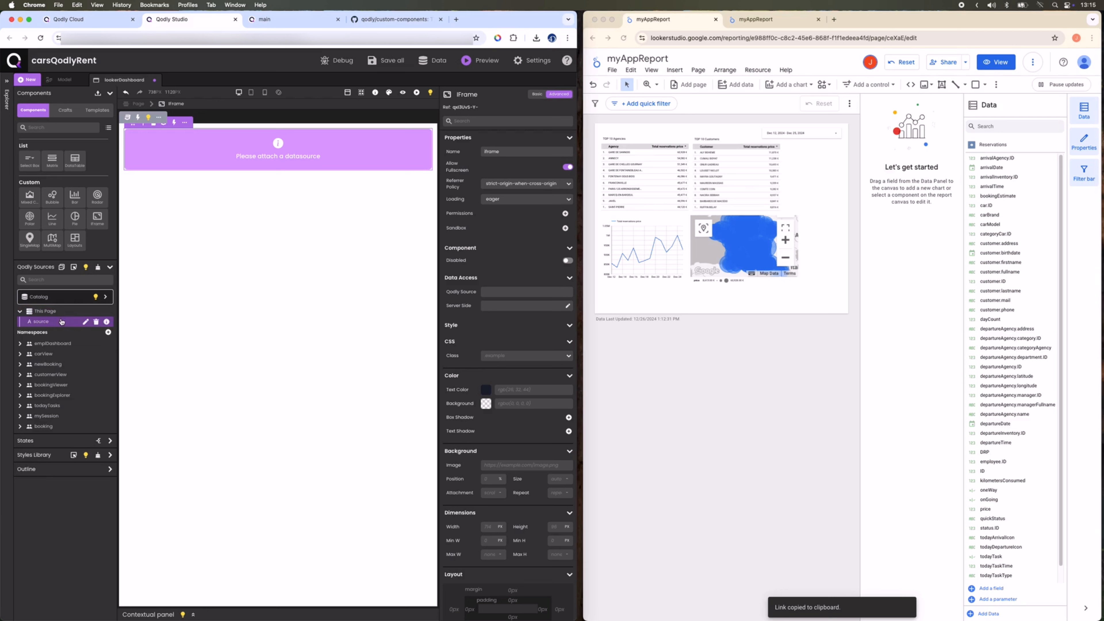
left_click(86, 322)
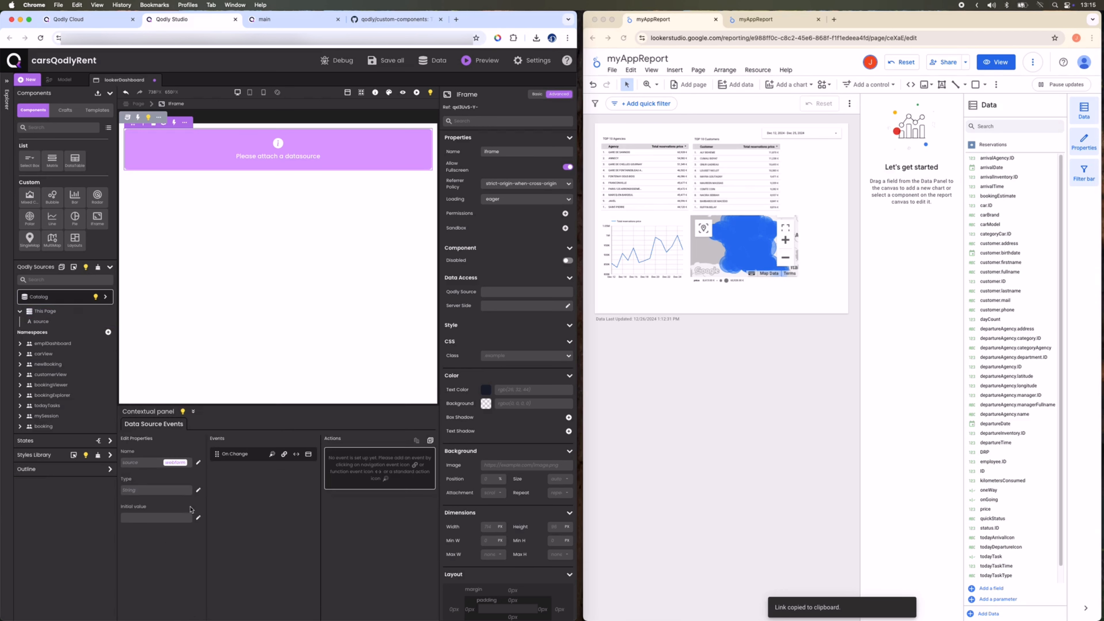
left_click(768, 410)
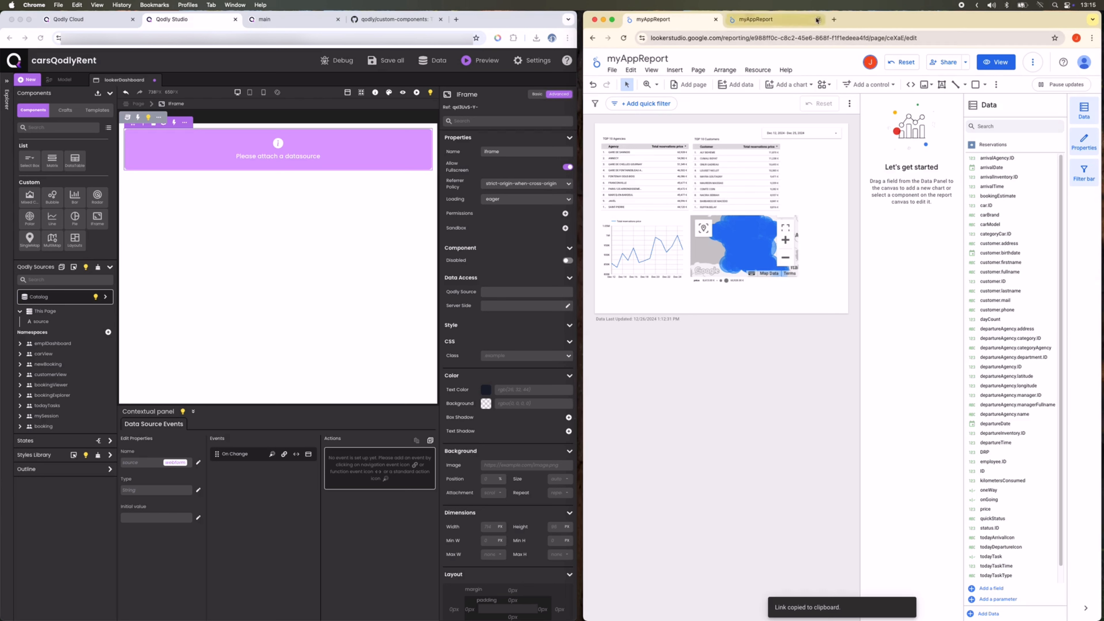
Close the duplicate tab, enable embedding for myAppReport, and select the report URL in the embed code.
left_click(819, 20)
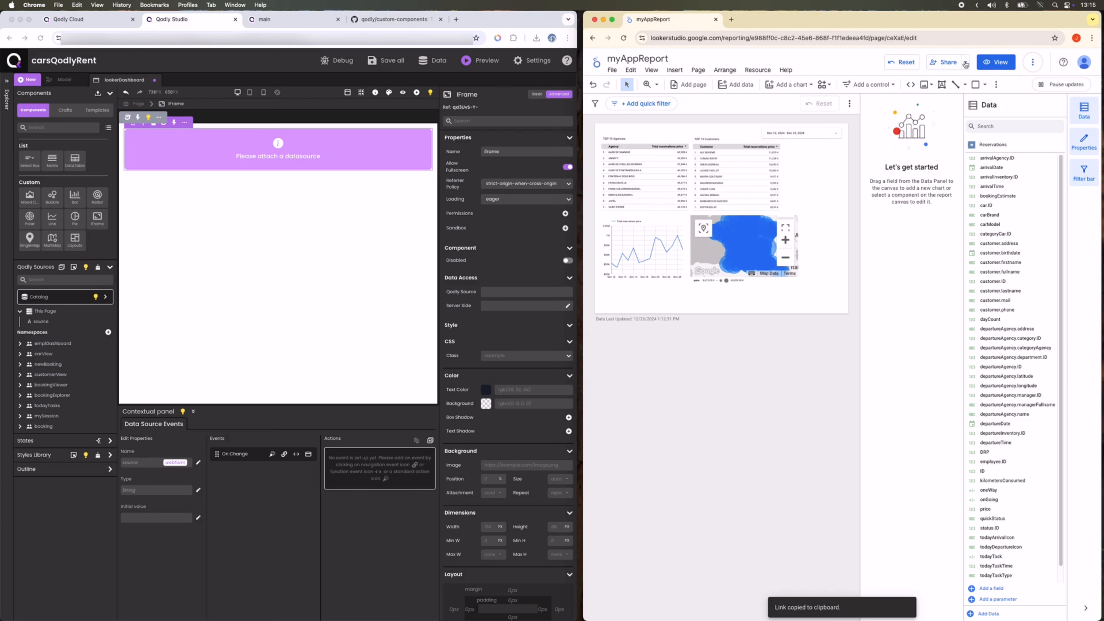
left_click(966, 64)
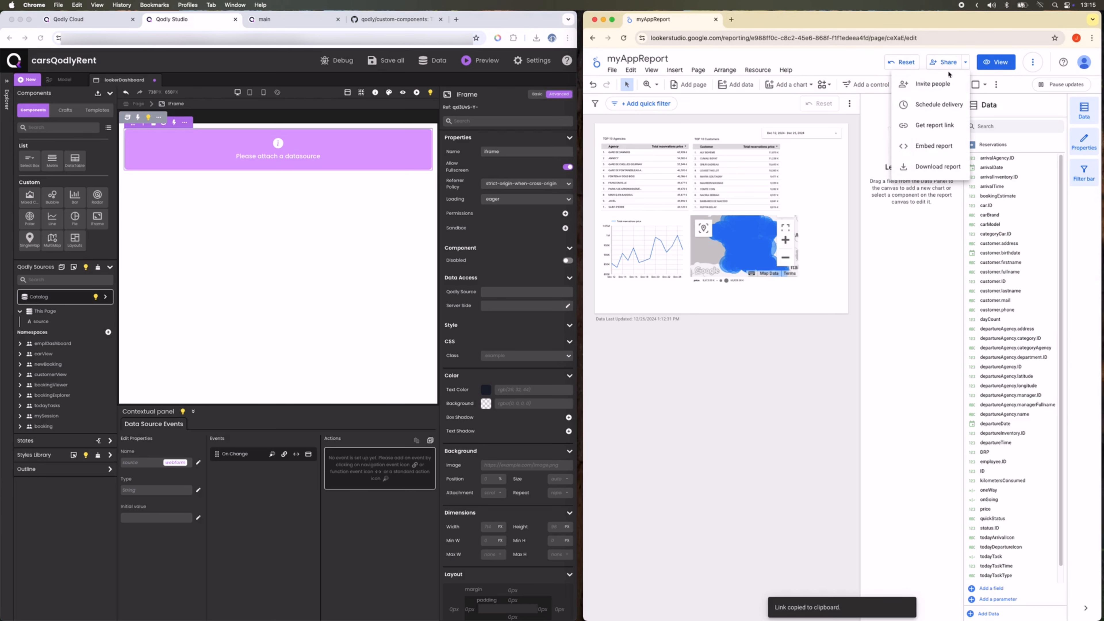
left_click(930, 148)
left_click(804, 337)
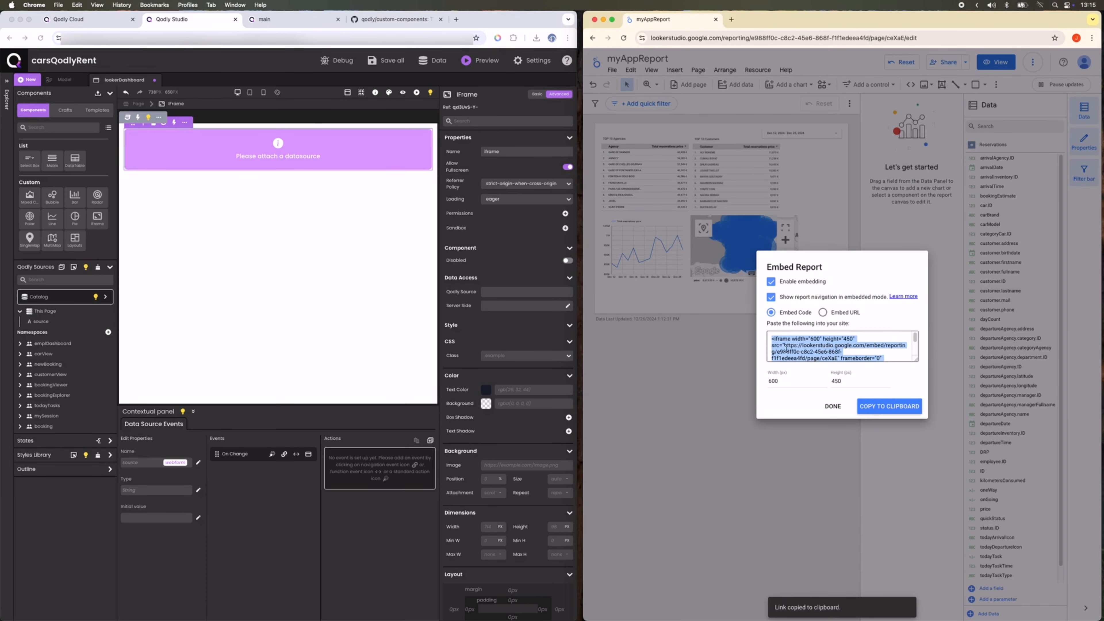
left_click(798, 350)
left_click_drag(785, 346, 844, 365)
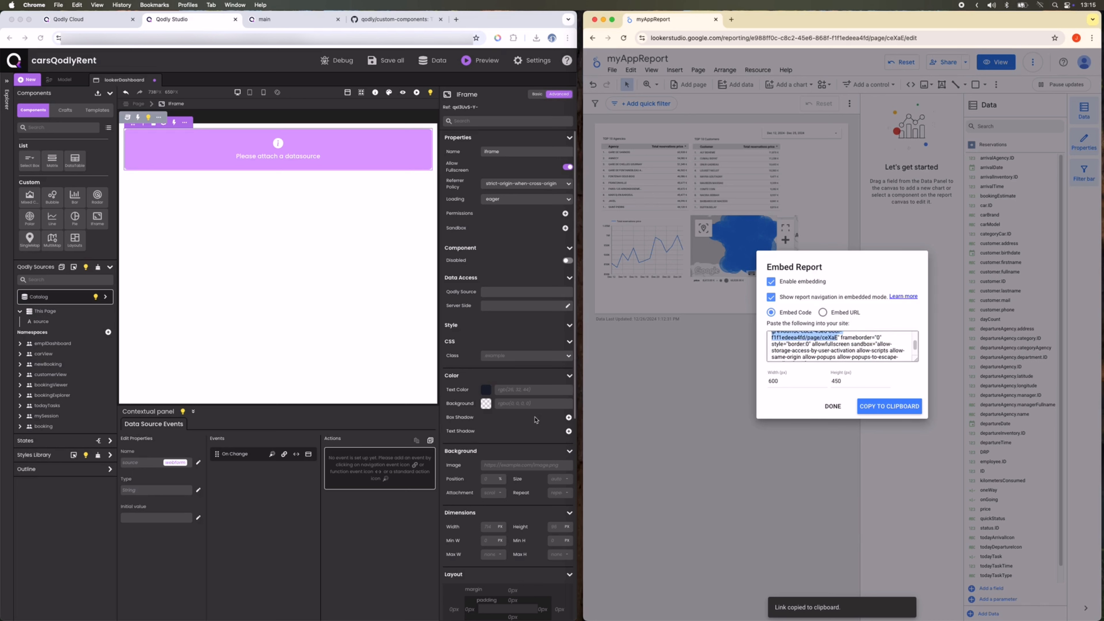
Set the Looker Studio report URL as source's initial value and save all.
left_click(170, 490)
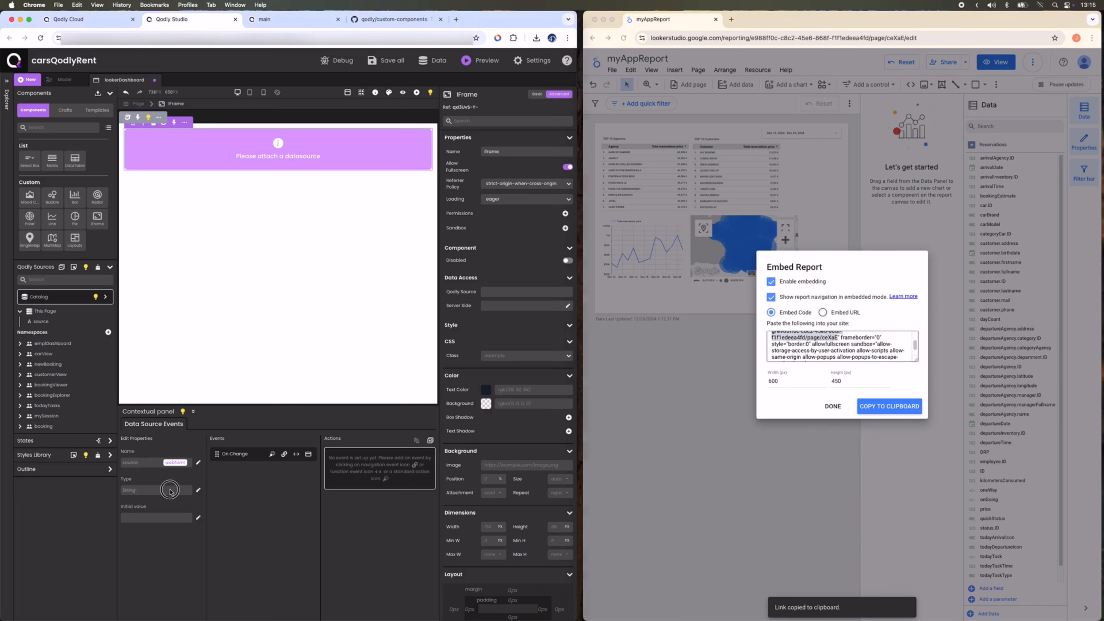
left_click(198, 518)
key("super+v")
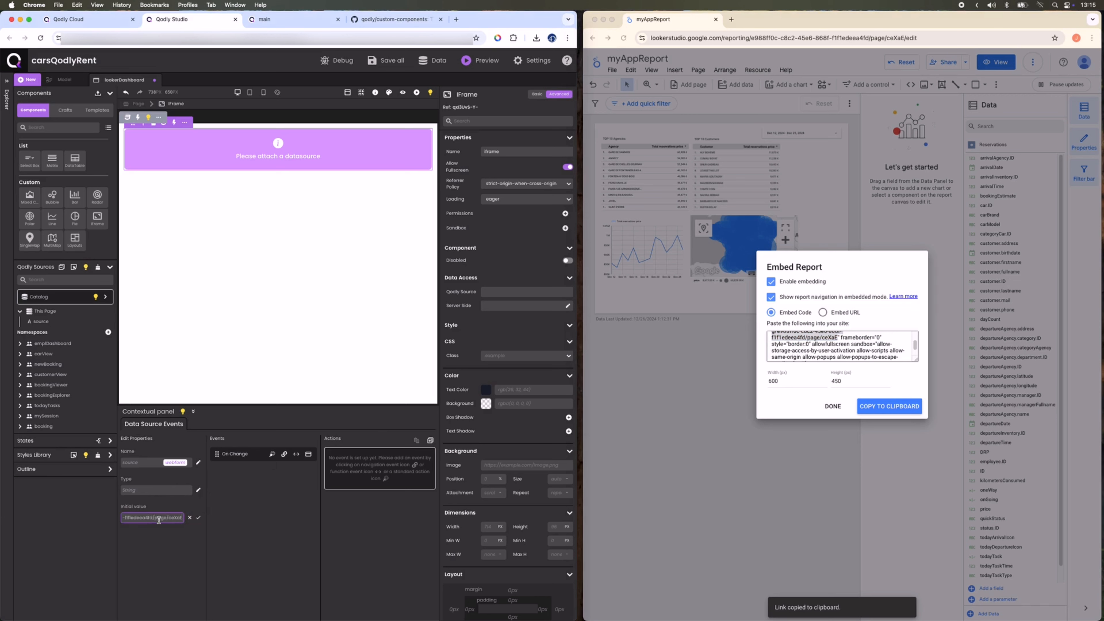
left_click(198, 517)
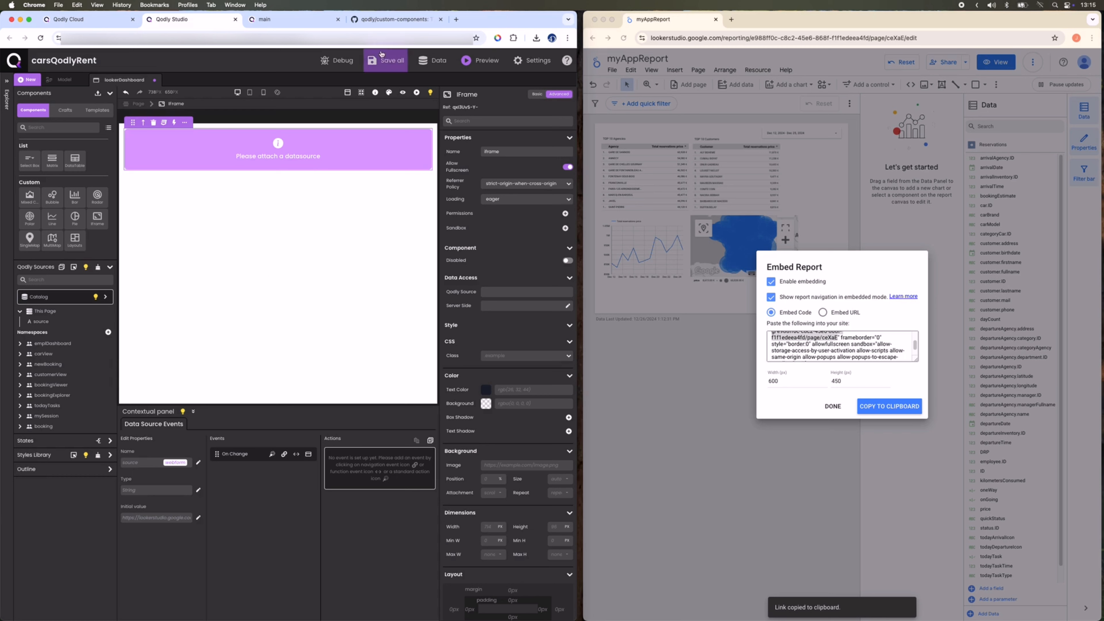
left_click(386, 60)
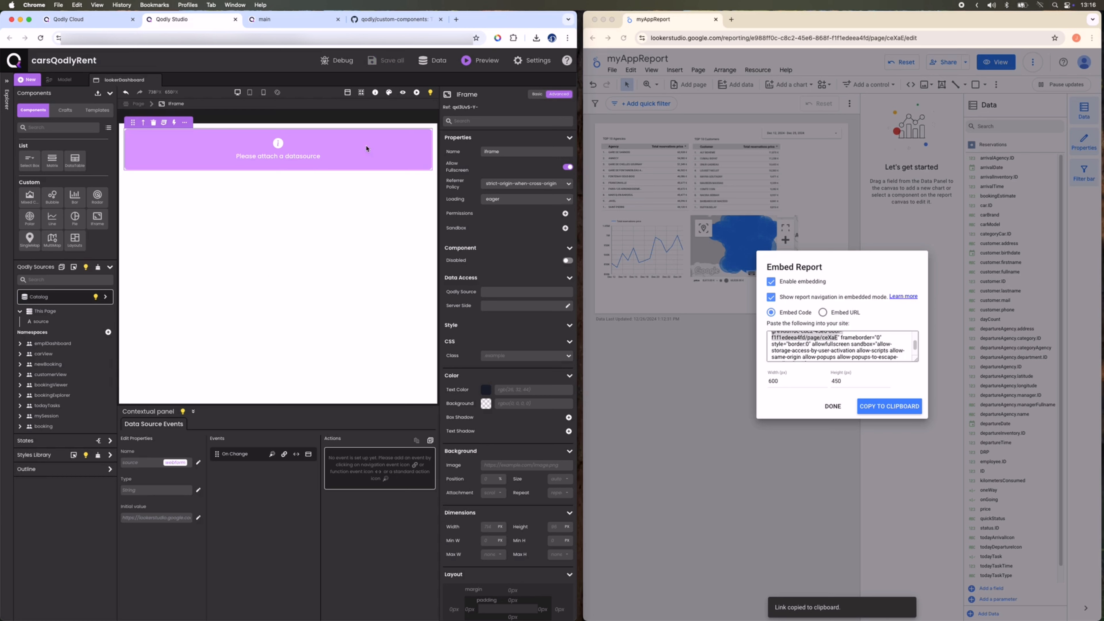
Bind the iFrame's Qodly Source to source, then deselect it.
left_click(495, 296)
type("sou")
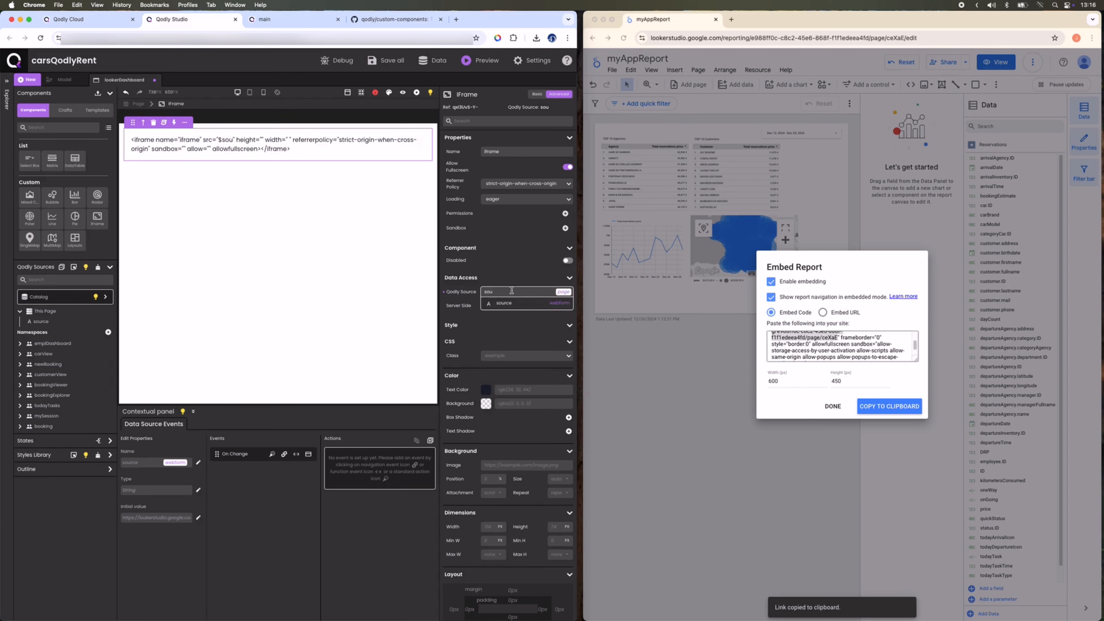
left_click(509, 303)
left_click(362, 239)
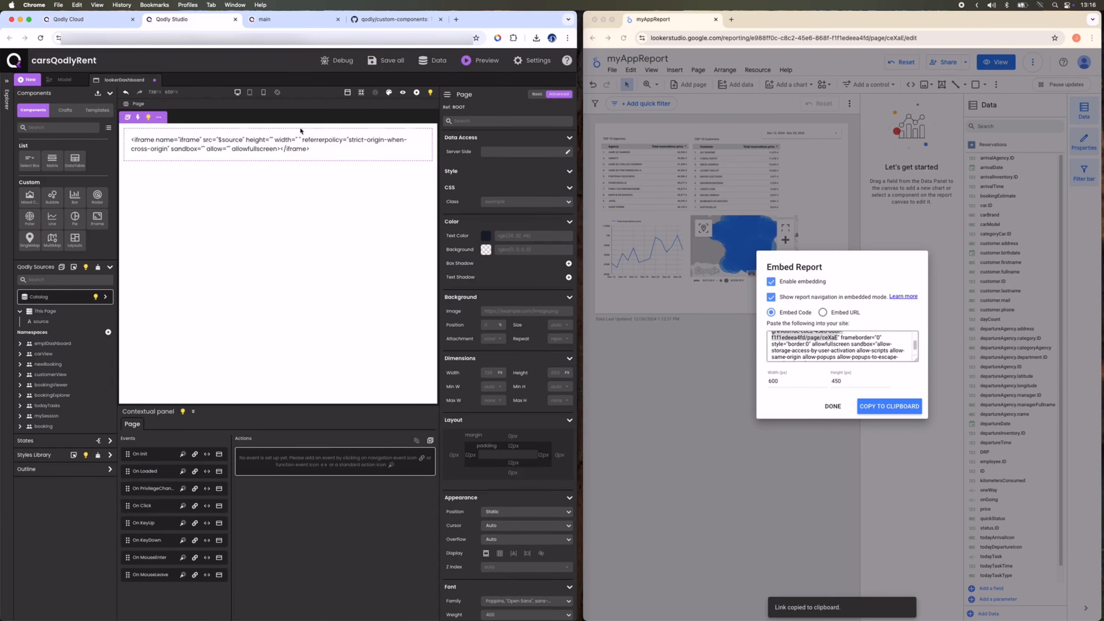
Save all, preview the lookerDashboard page in full screen, then return to editing in a normal window.
left_click(386, 60)
left_click(29, 20)
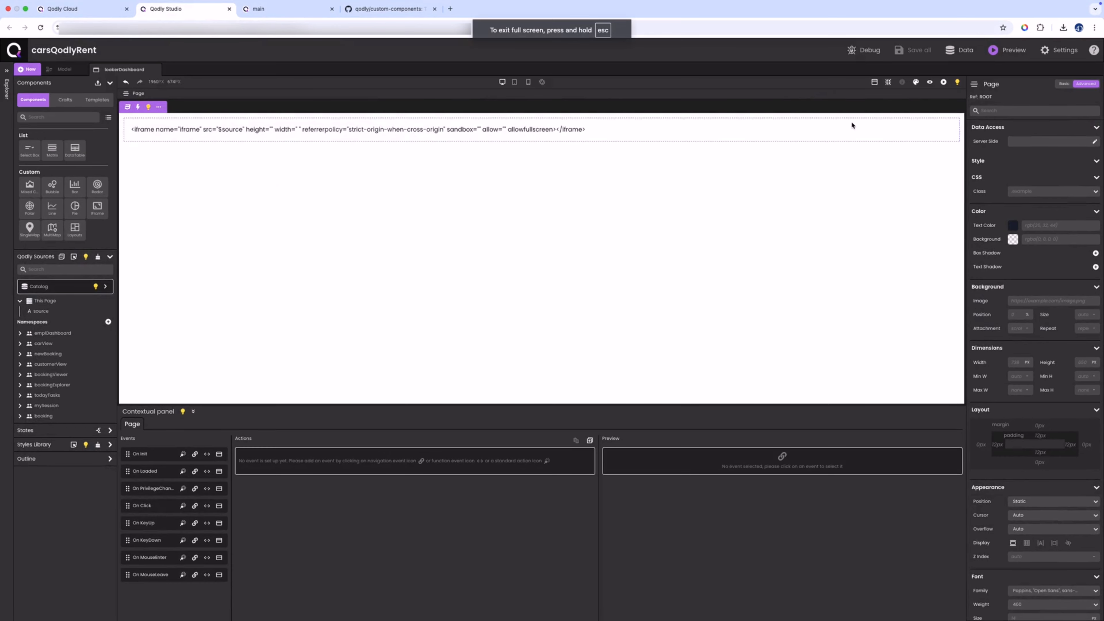
left_click(930, 81)
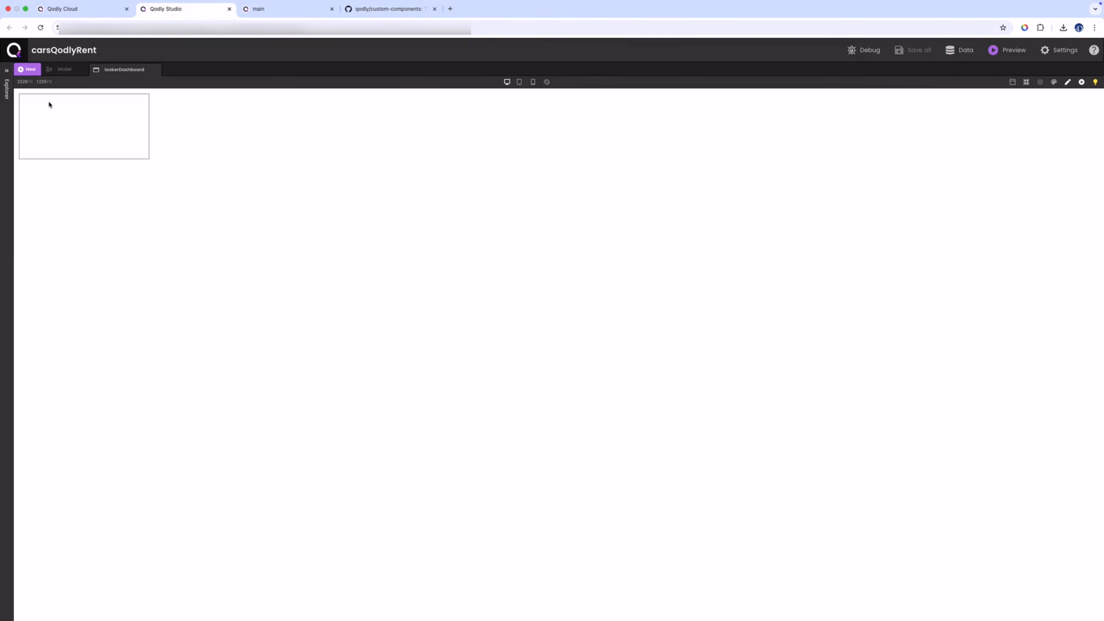
left_click(1068, 82)
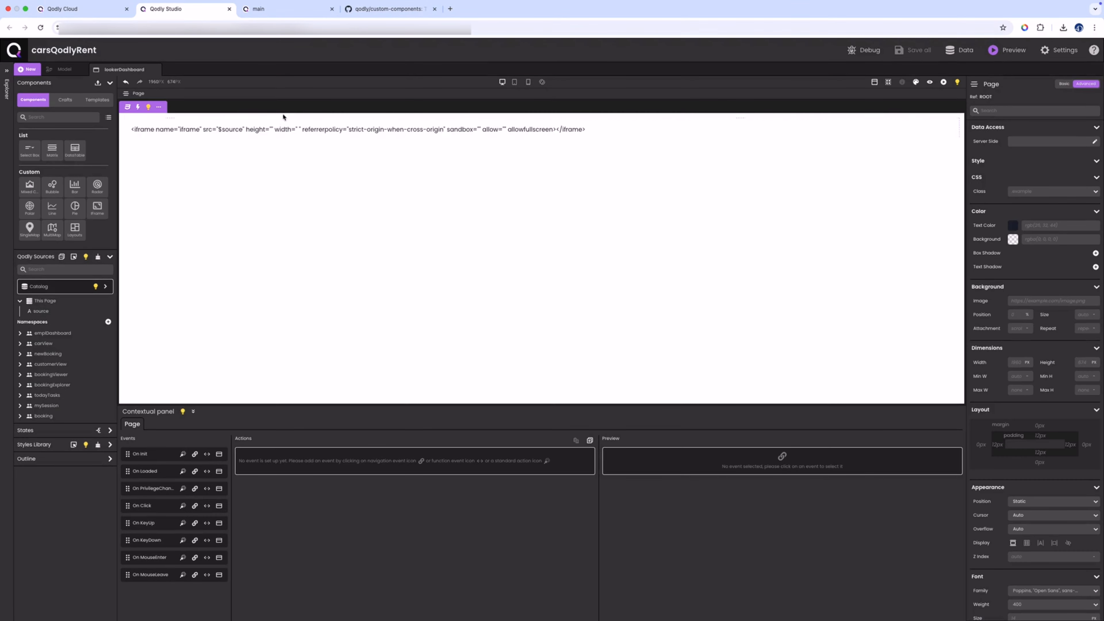
mouse_move(89, 3)
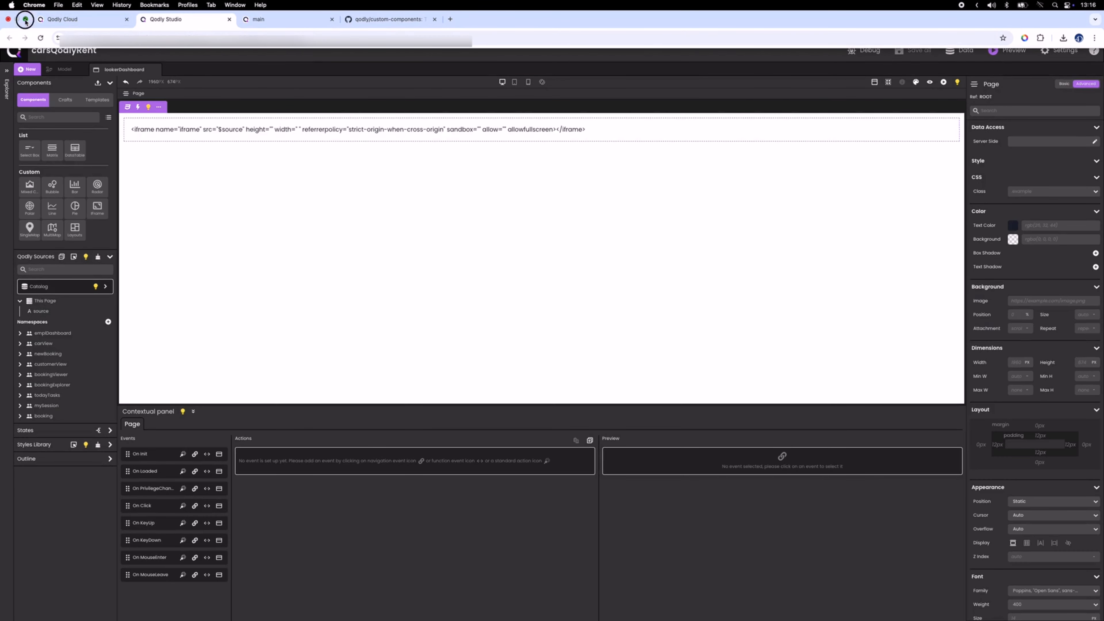
left_click(25, 20)
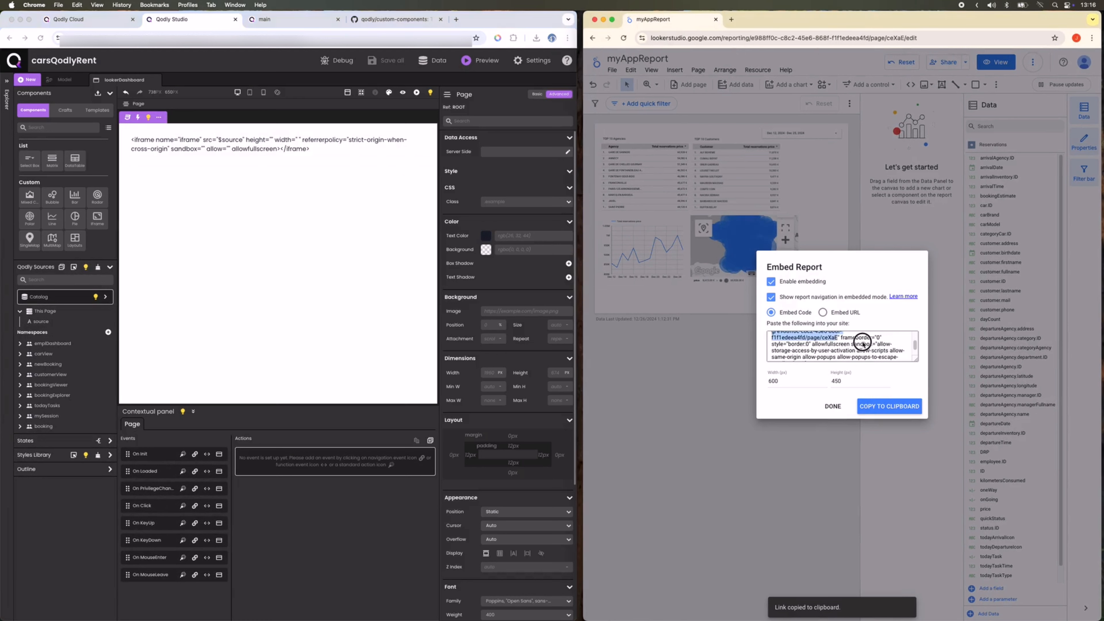
Check the sandbox attribute in the embed code, then add four empty sandbox entries to the iFrame.
left_click(844, 347)
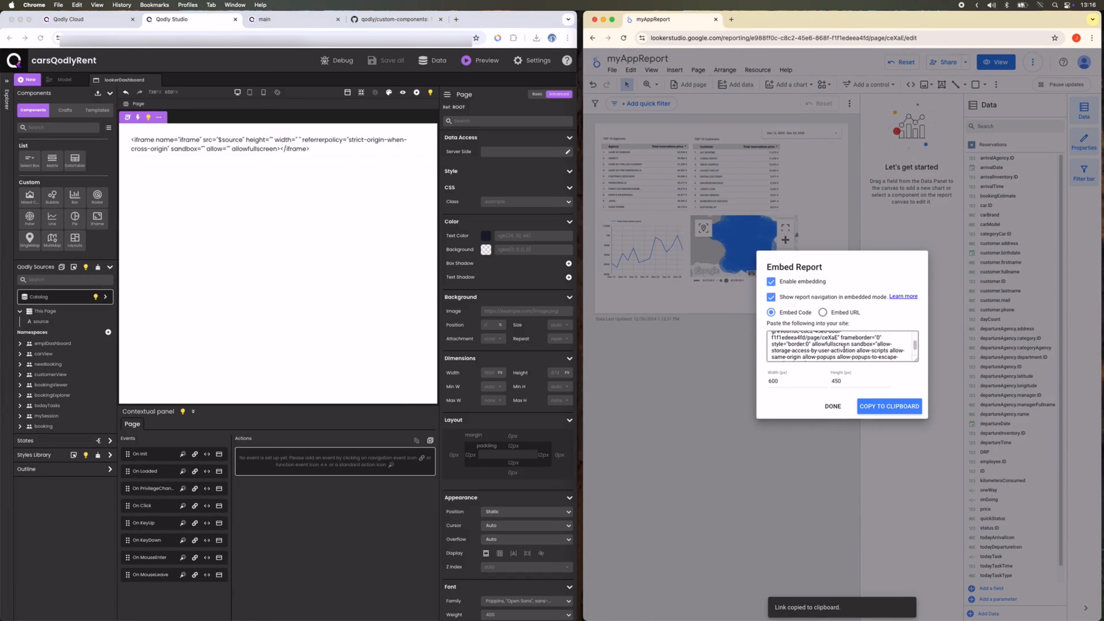
double_click(863, 345)
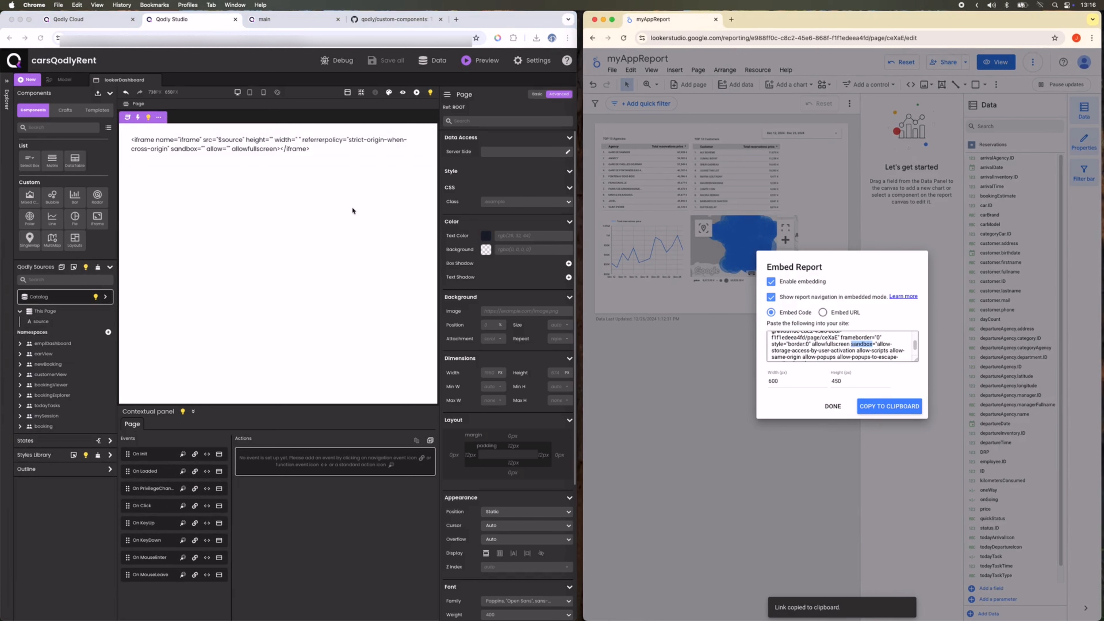
left_click(220, 145)
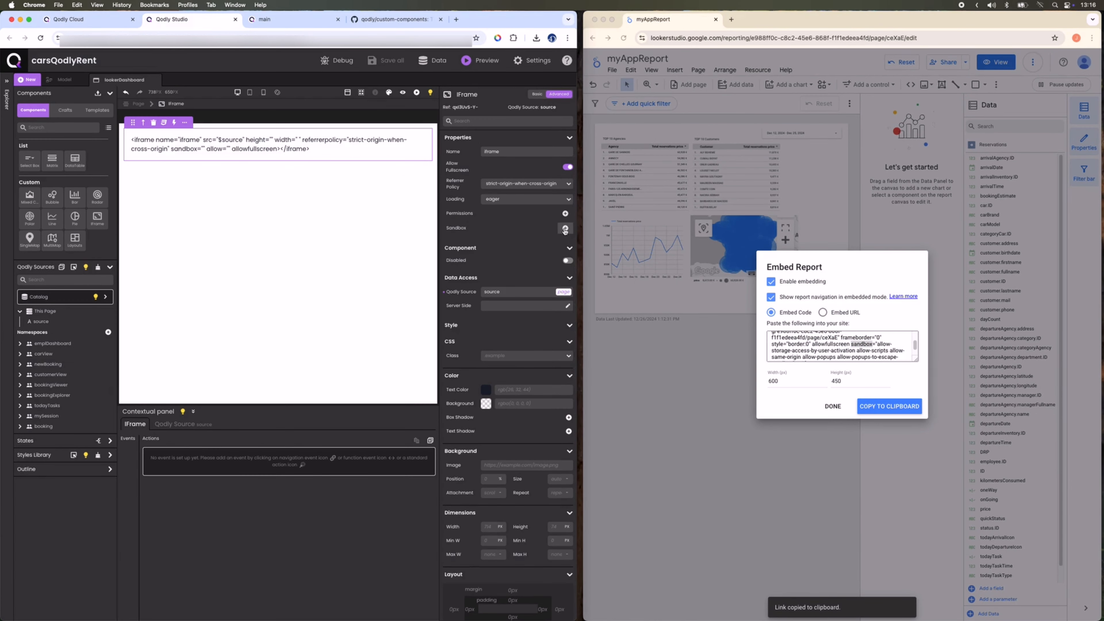
left_click(565, 229)
left_click(564, 229)
left_click(565, 229)
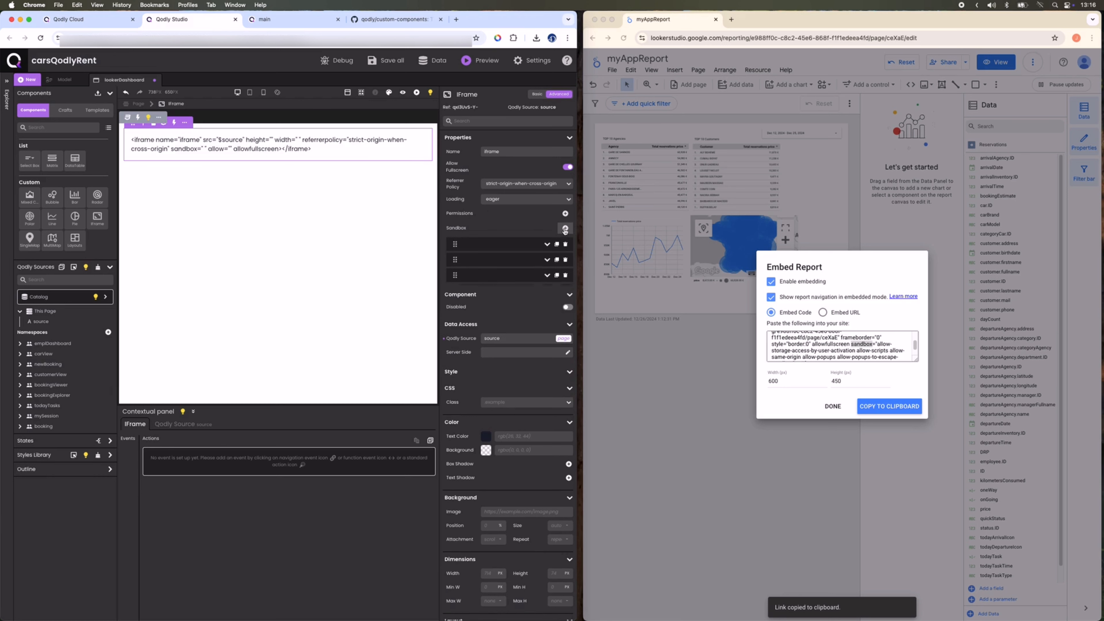
left_click(565, 229)
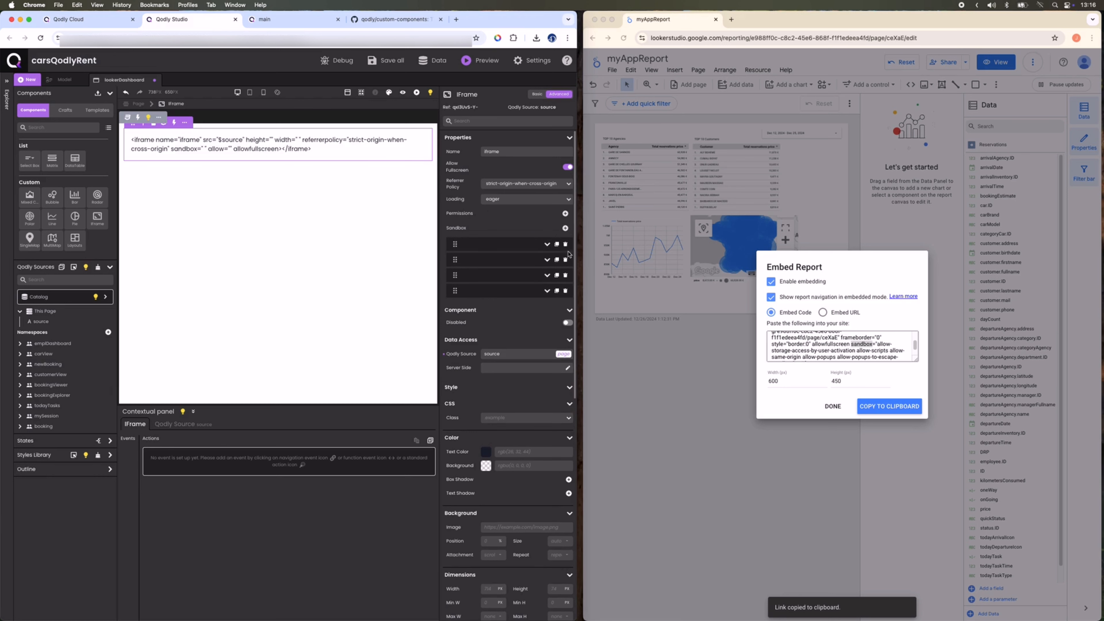
Set the first two sandbox restrictions to allow-storage-access-by-user-activation and allow-scripts.
left_click(547, 244)
left_click(526, 257)
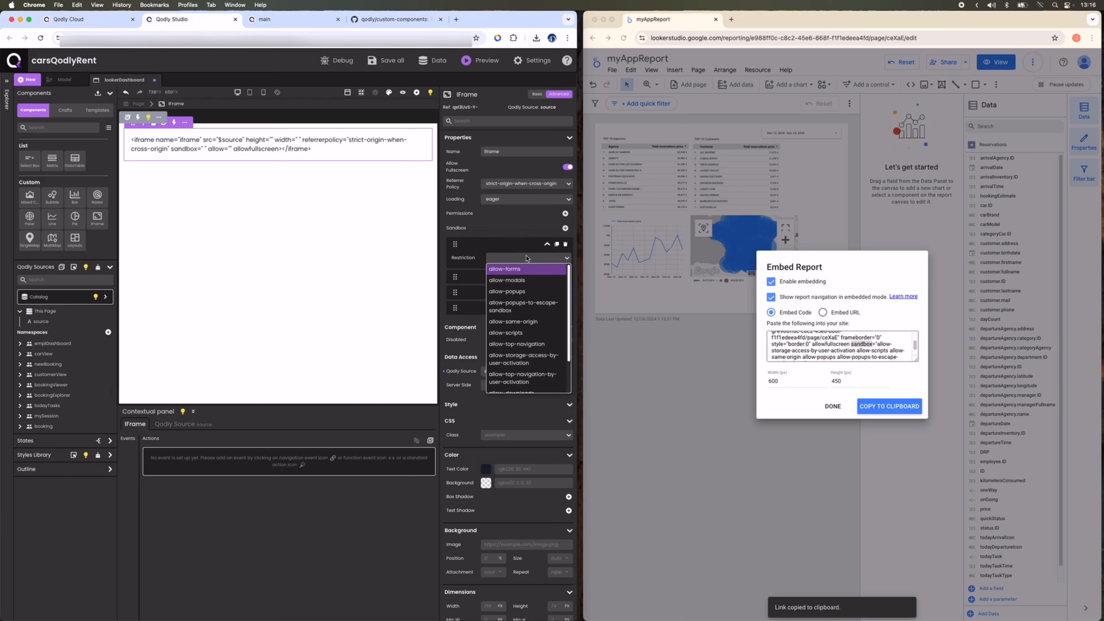
type("st")
left_click(542, 269)
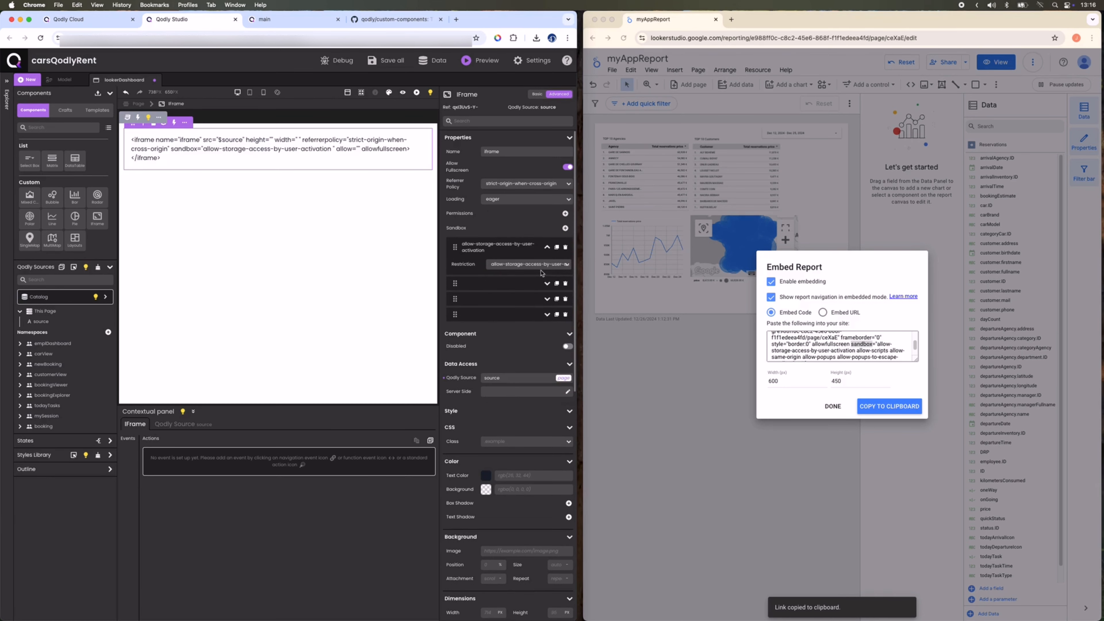
left_click(546, 284)
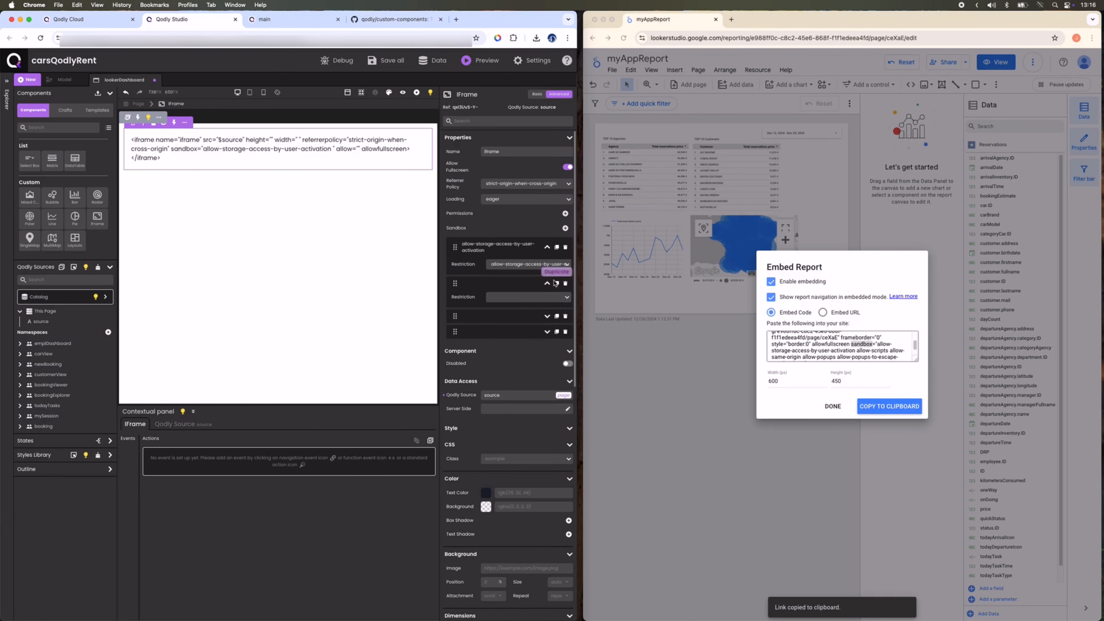
left_click(508, 296)
type("s")
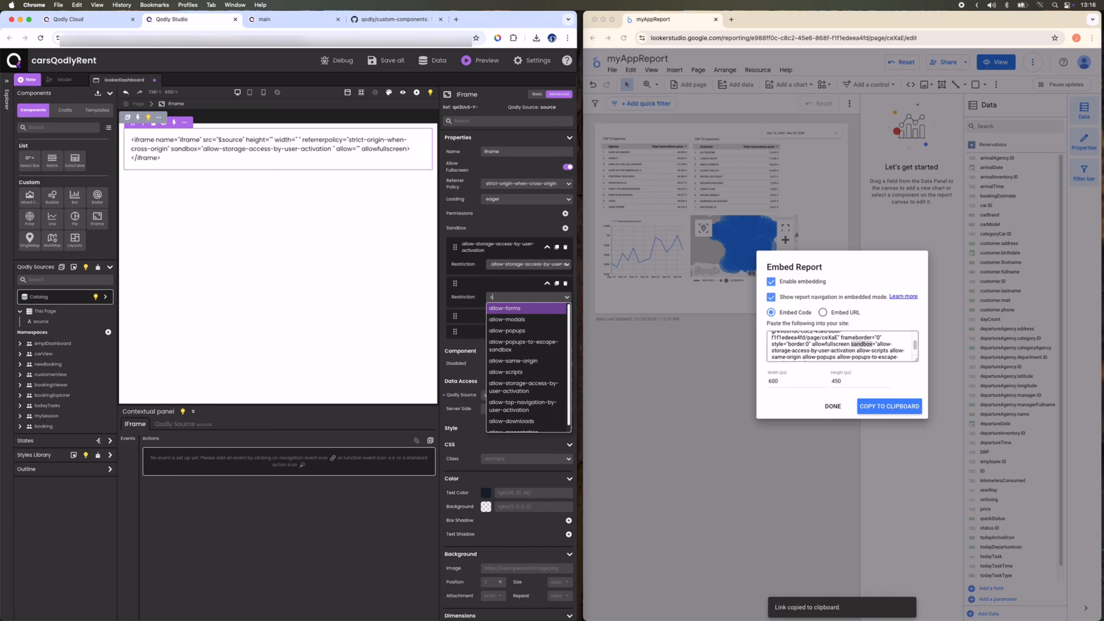
type("cr")
left_click(529, 310)
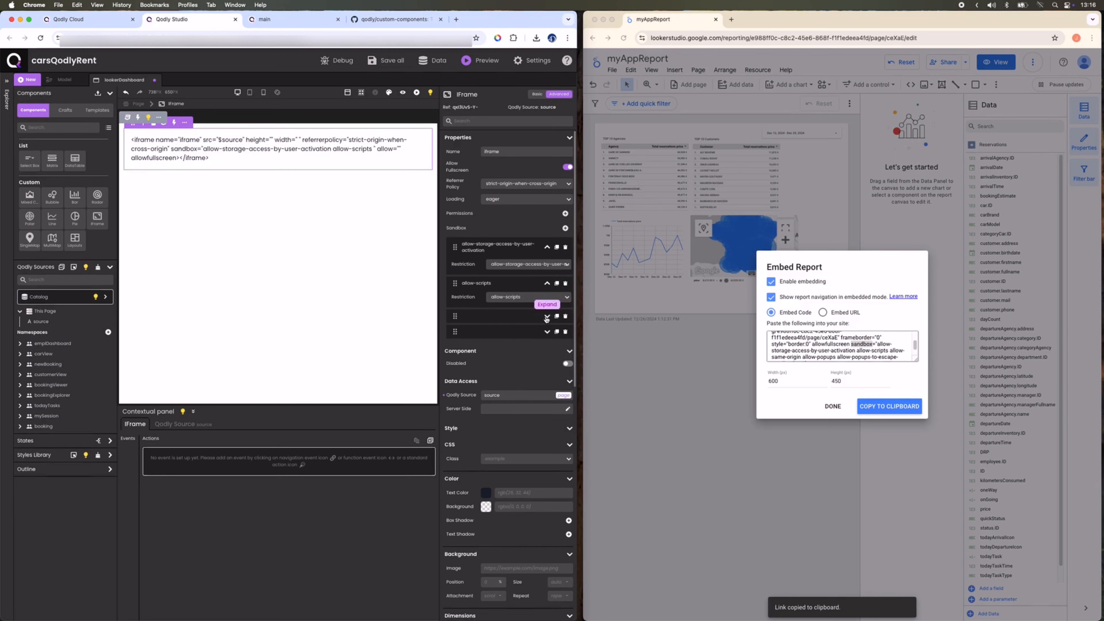
Set the last two restrictions to allow-same-origin and allow-popups, then save all.
left_click(547, 317)
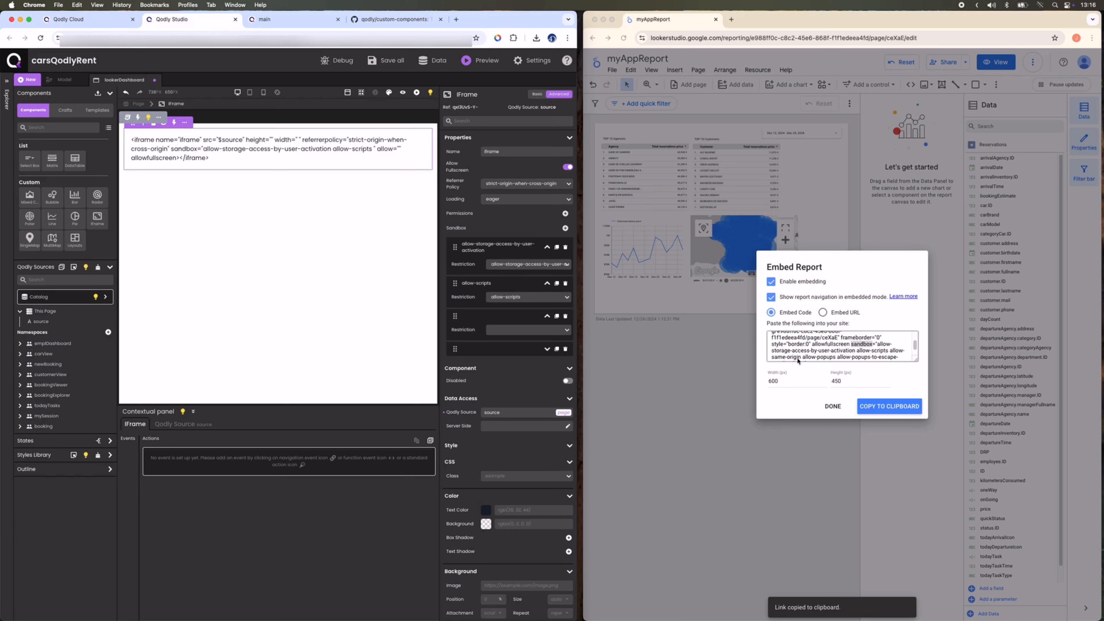
left_click(500, 332)
type("c")
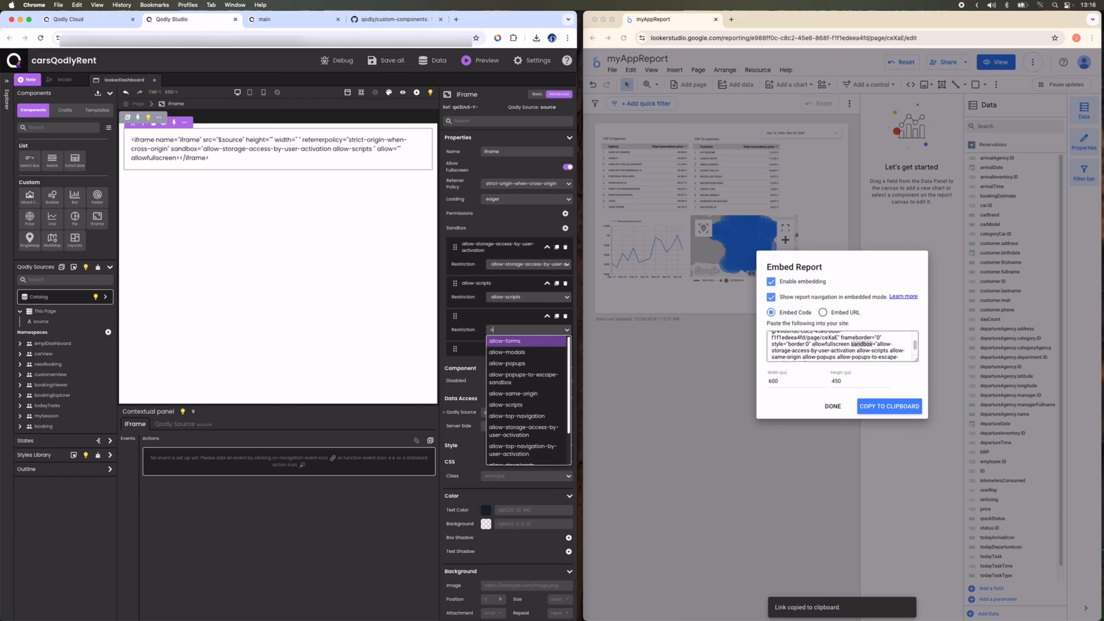
type("ri")
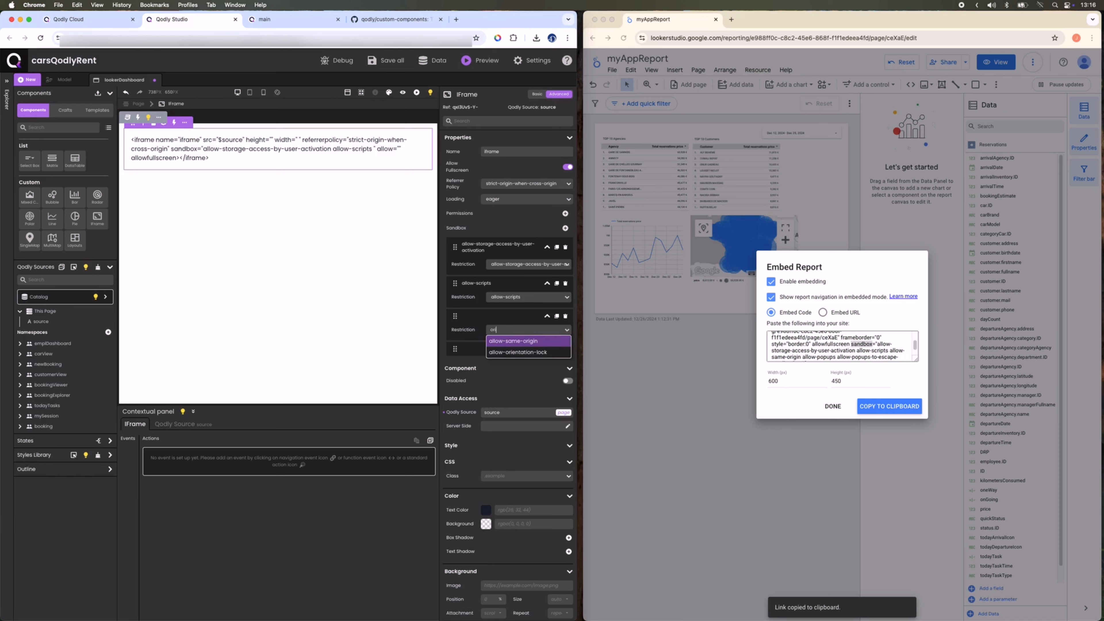
left_click(509, 341)
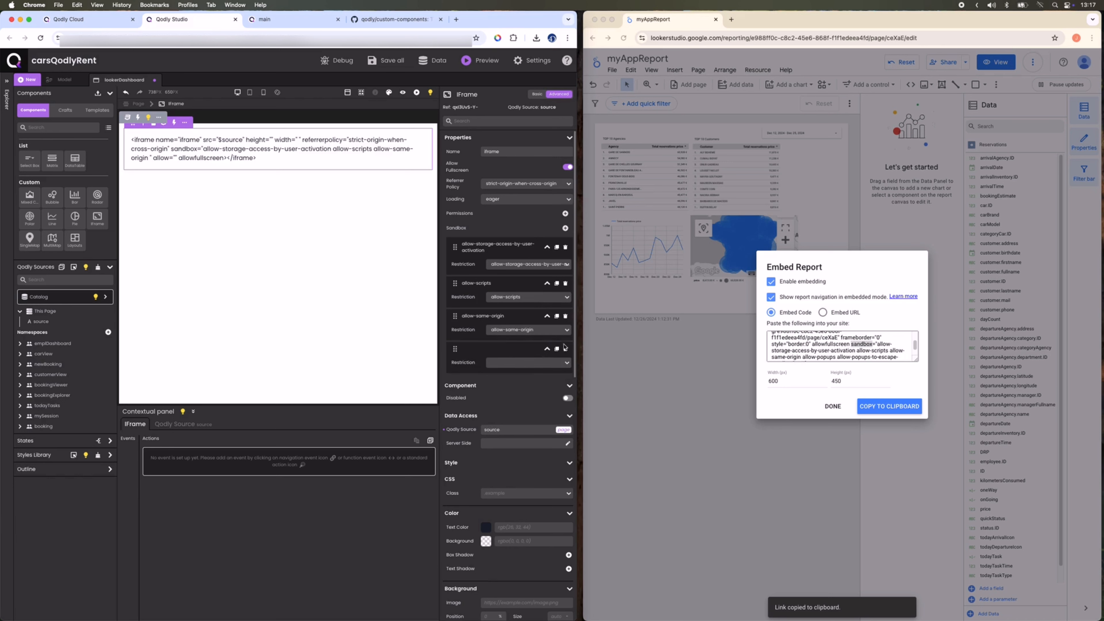
left_click(523, 364)
type("pop")
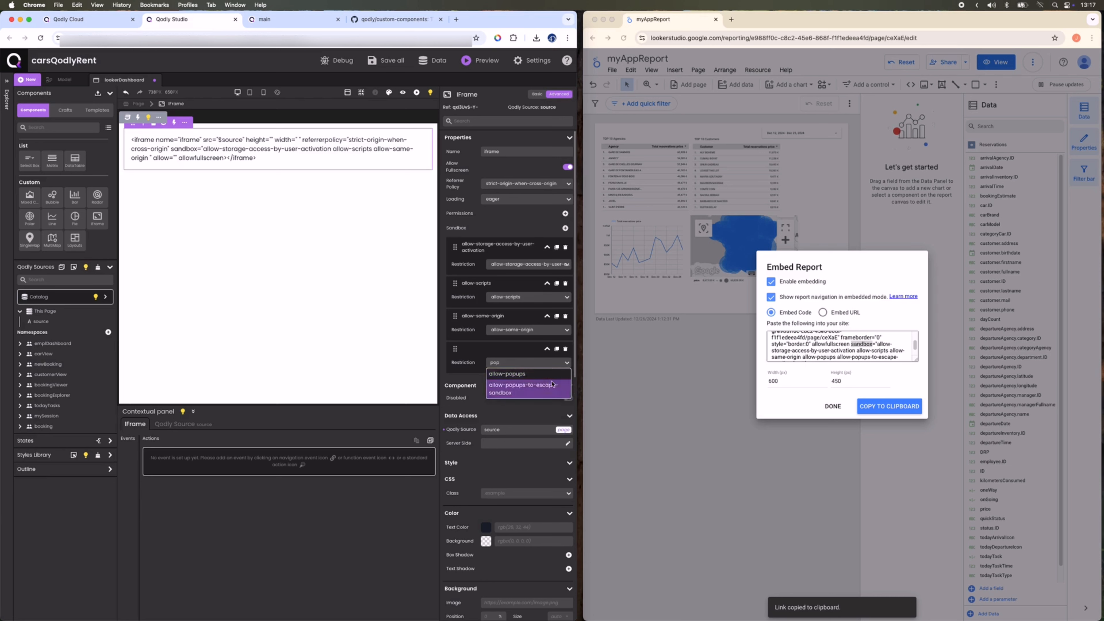
left_click(527, 376)
left_click(386, 60)
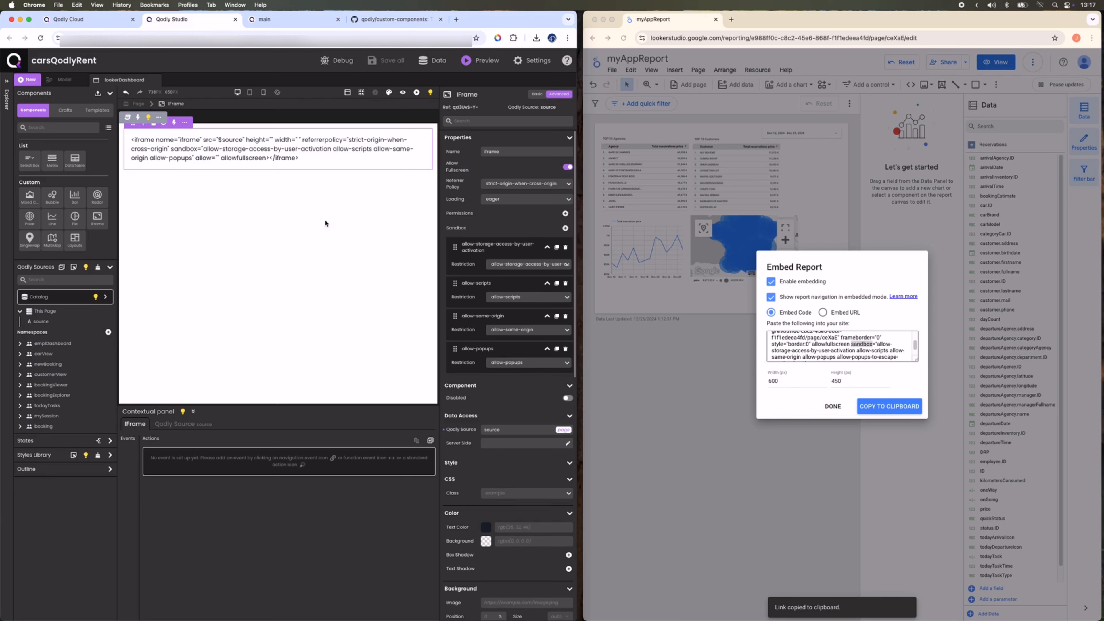
Close Looker Studio's Embed Report dialog with Done and return to the Qodly editor.
left_click(869, 406)
left_click(821, 411)
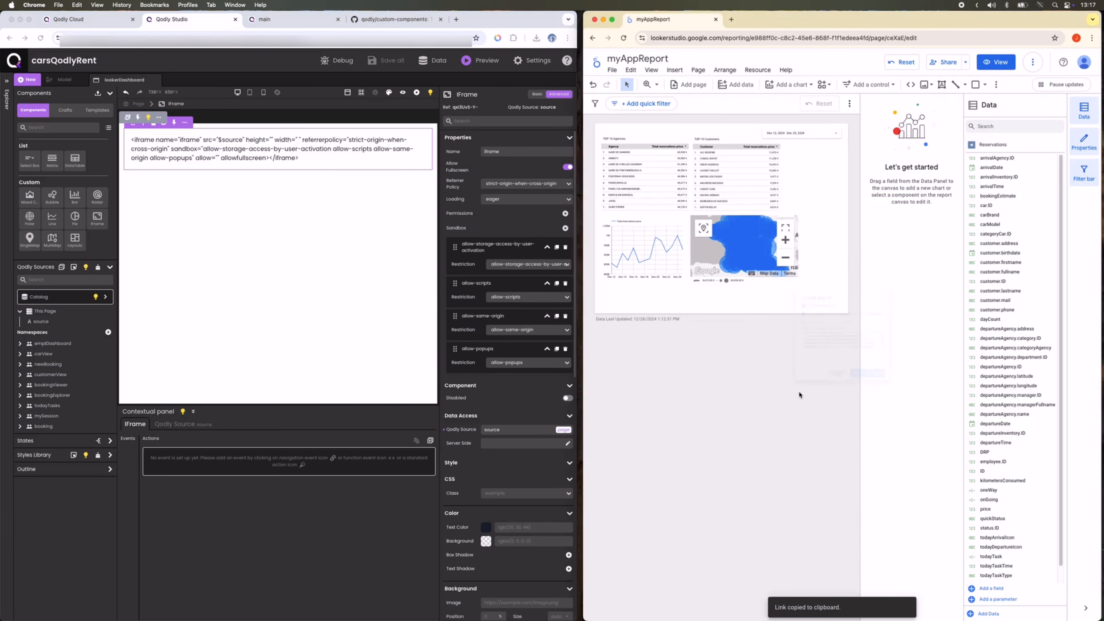
left_click(303, 214)
Size the iFrame to 600 × 450 px, save all, and preview the page before returning to editing.
scroll(516, 426, "down", 3)
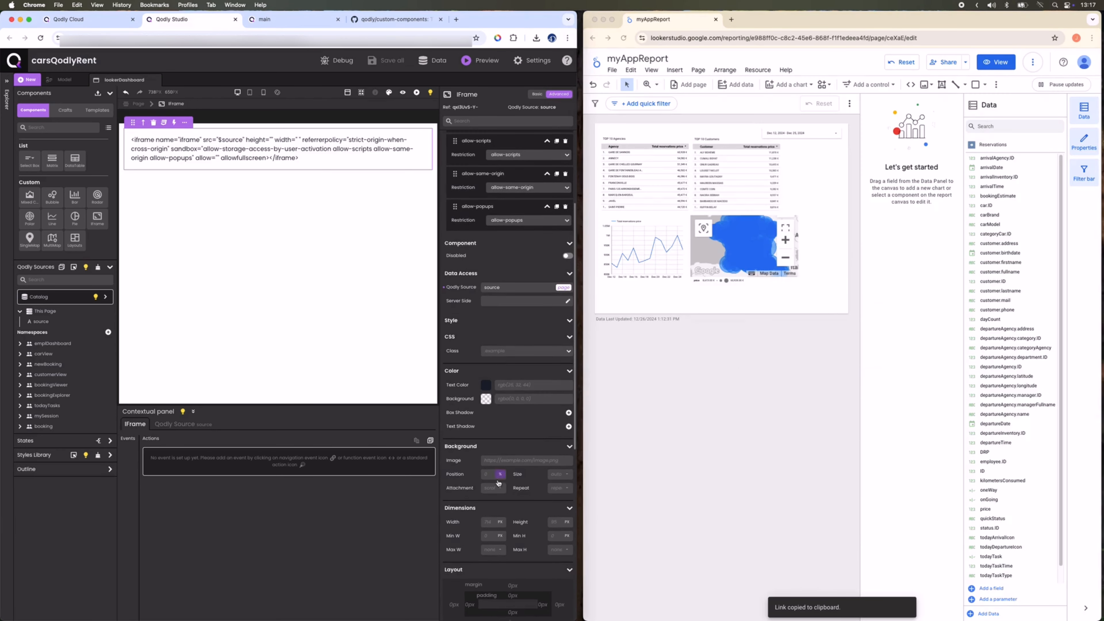
left_click(490, 521)
type("600")
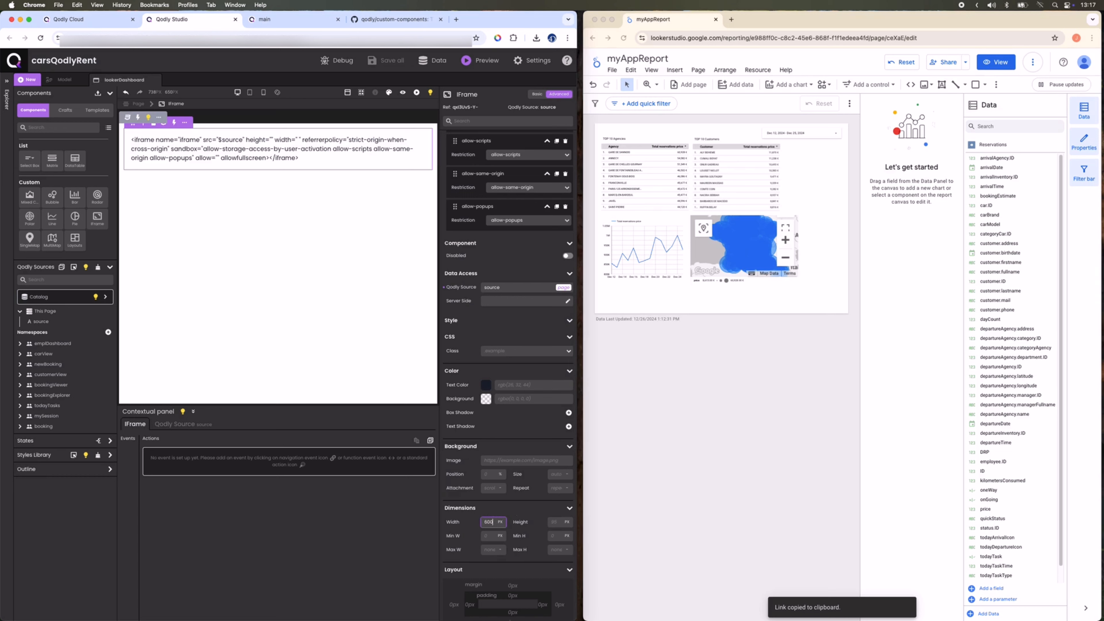
left_click(553, 522)
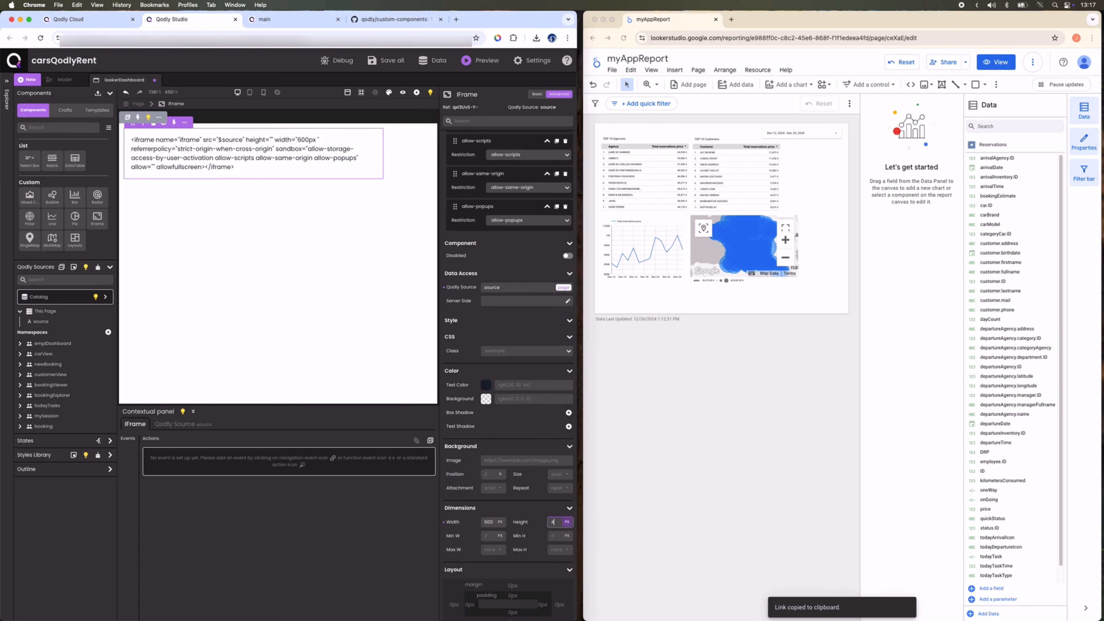
left_click(385, 70)
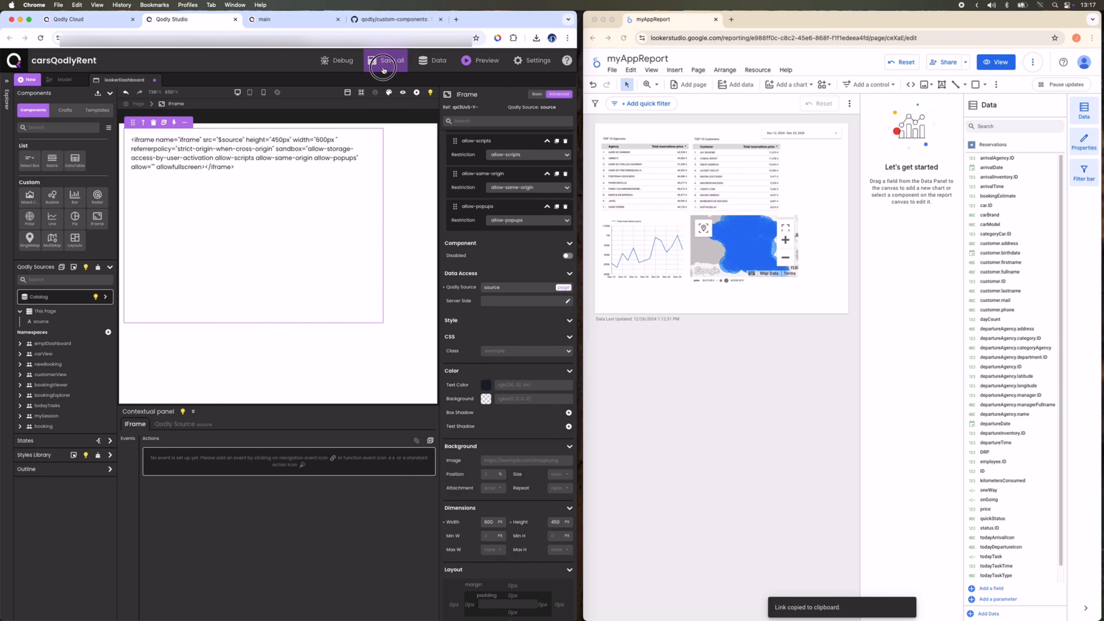
left_click(403, 94)
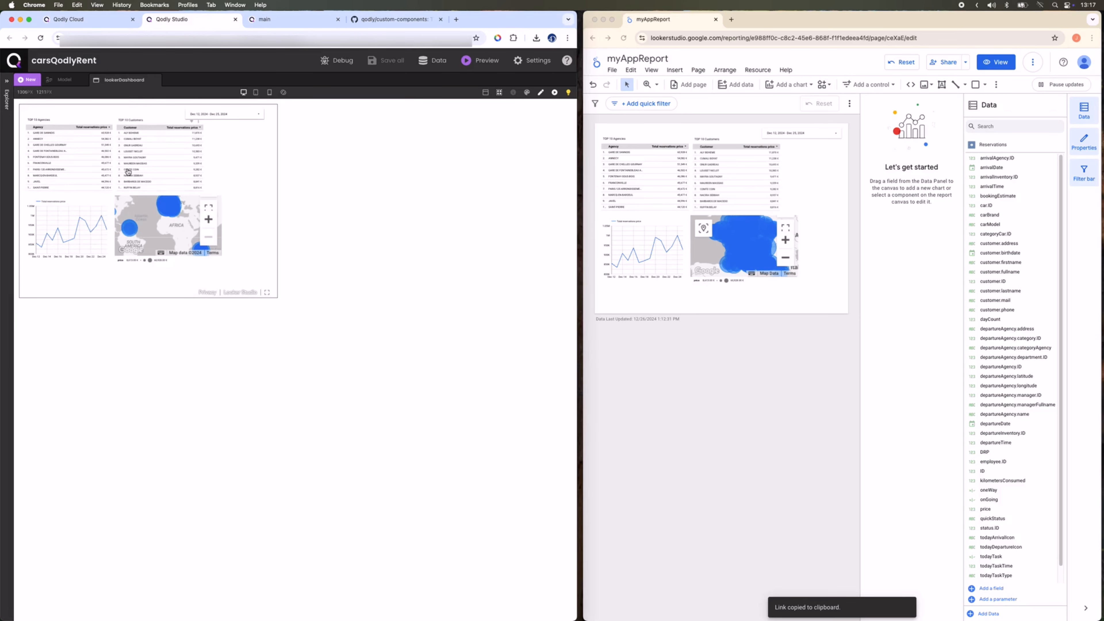
left_click(541, 92)
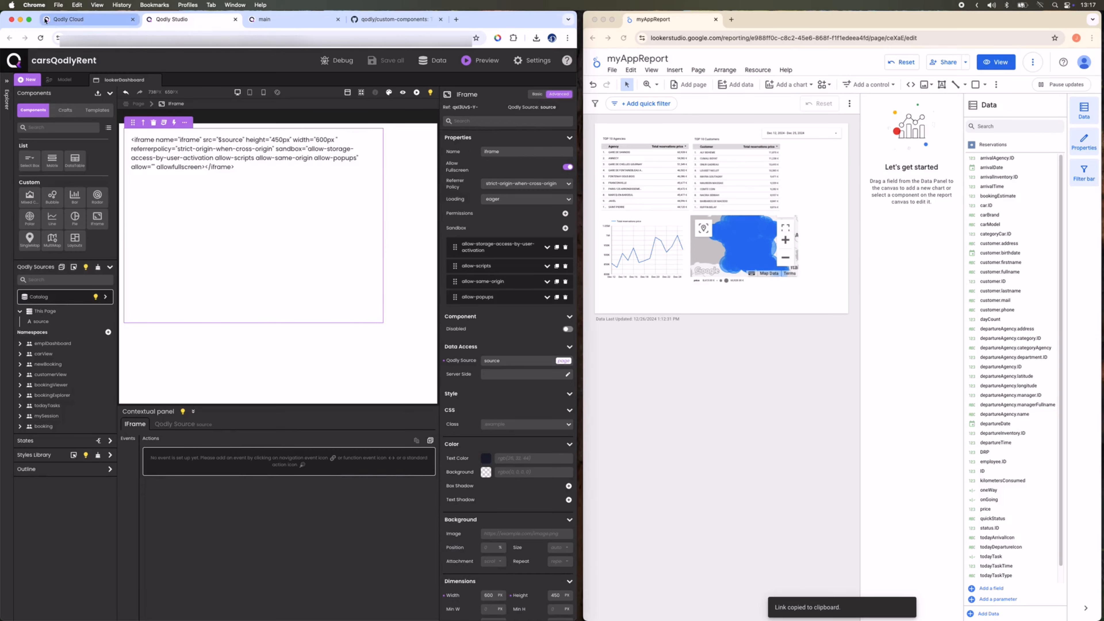
In full screen, resize the iFrame to 1200 px wide and 900 px tall.
left_click(29, 20)
left_click(512, 312)
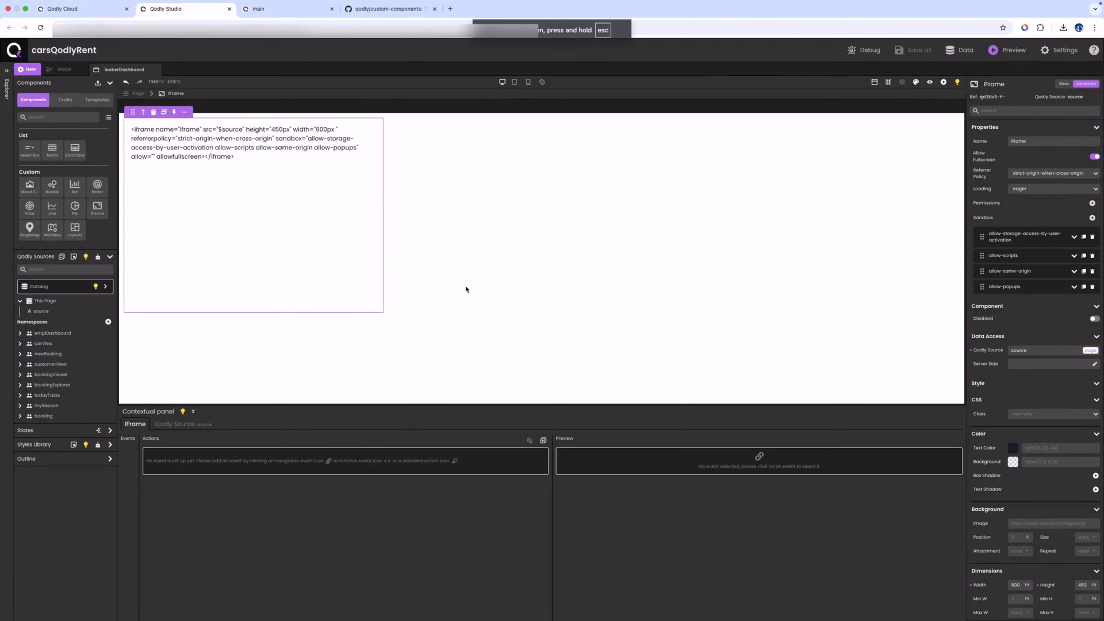
left_click(193, 411)
left_click(290, 182)
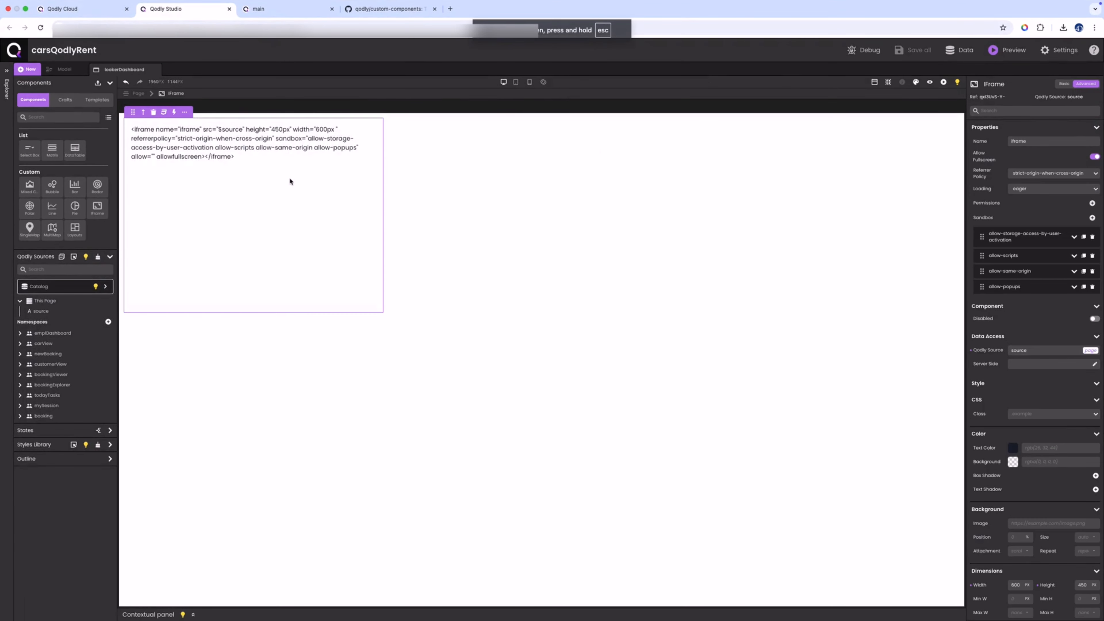
scroll(1037, 513, "down", 3)
double_click(1011, 477)
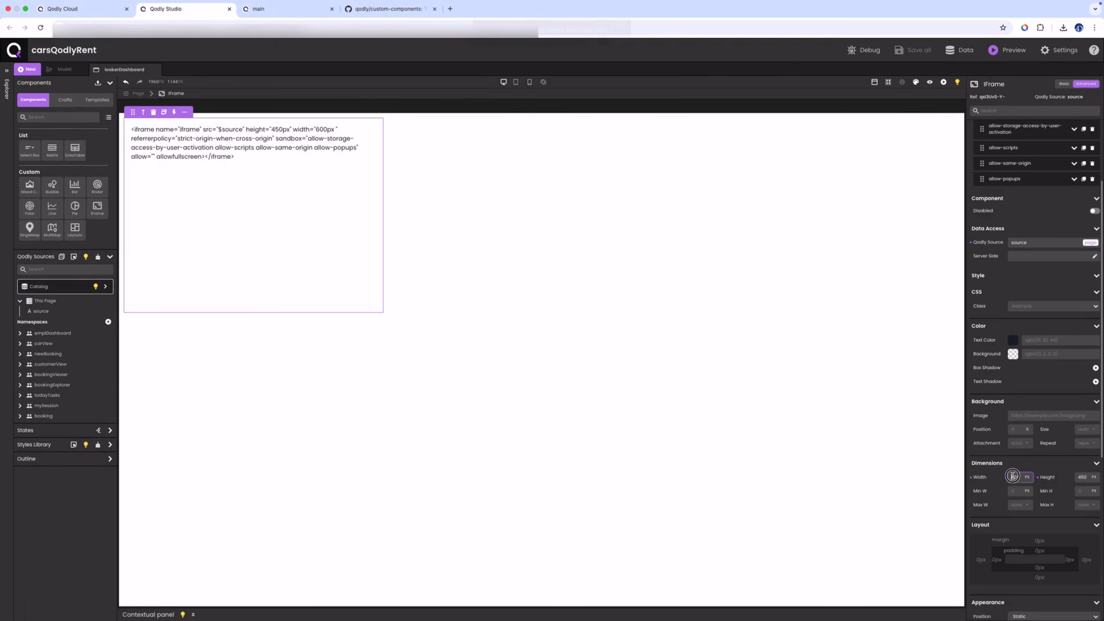
type("12")
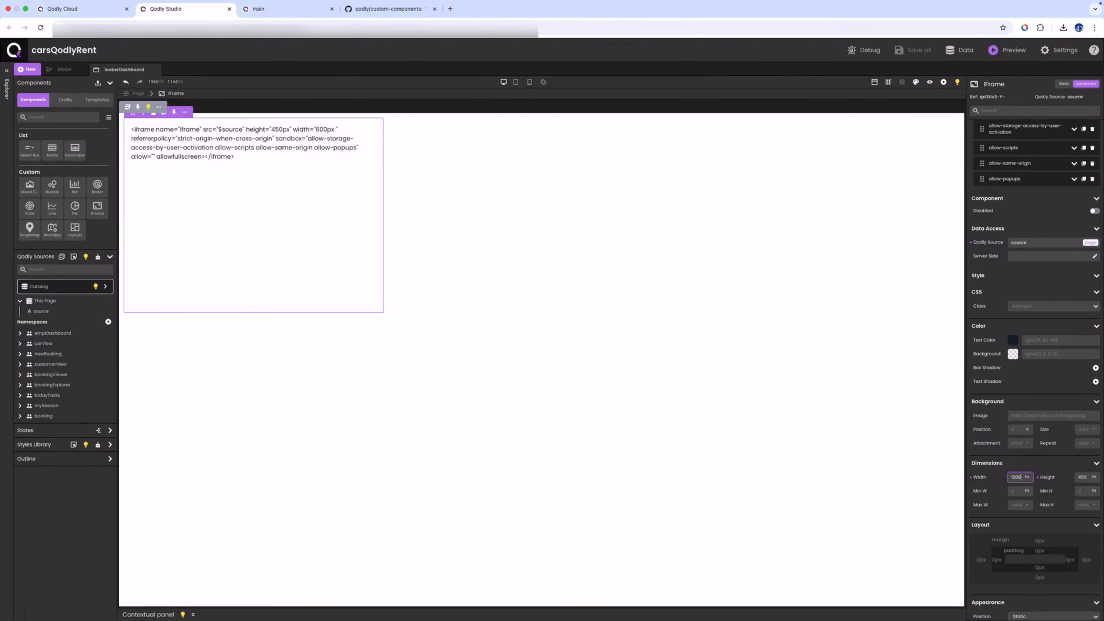
type("00")
double_click(1076, 477)
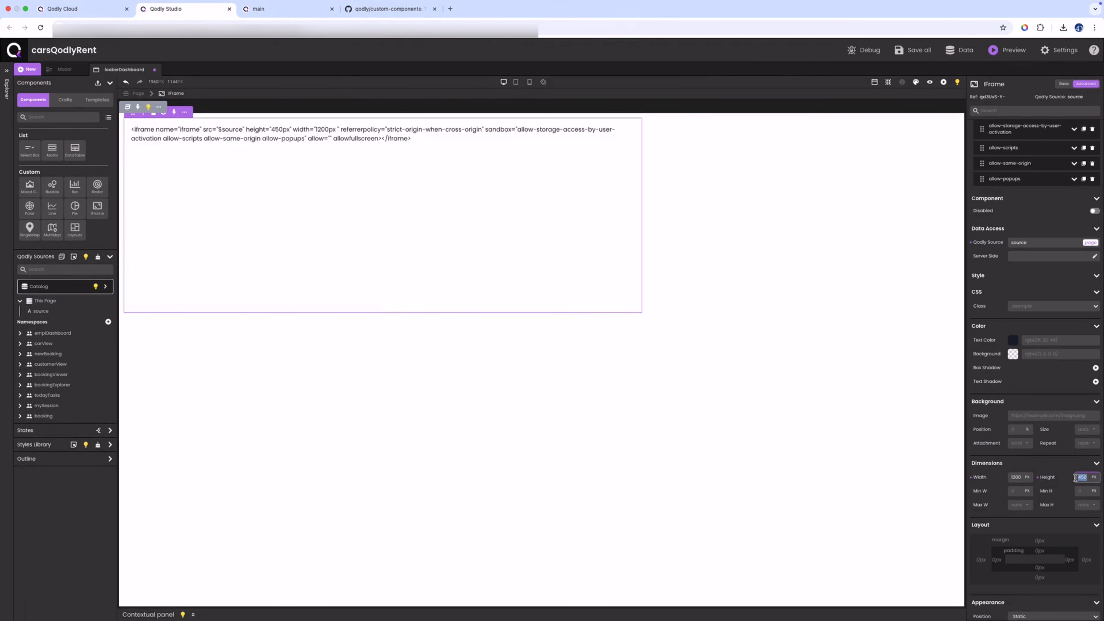
type("900")
left_click(739, 356)
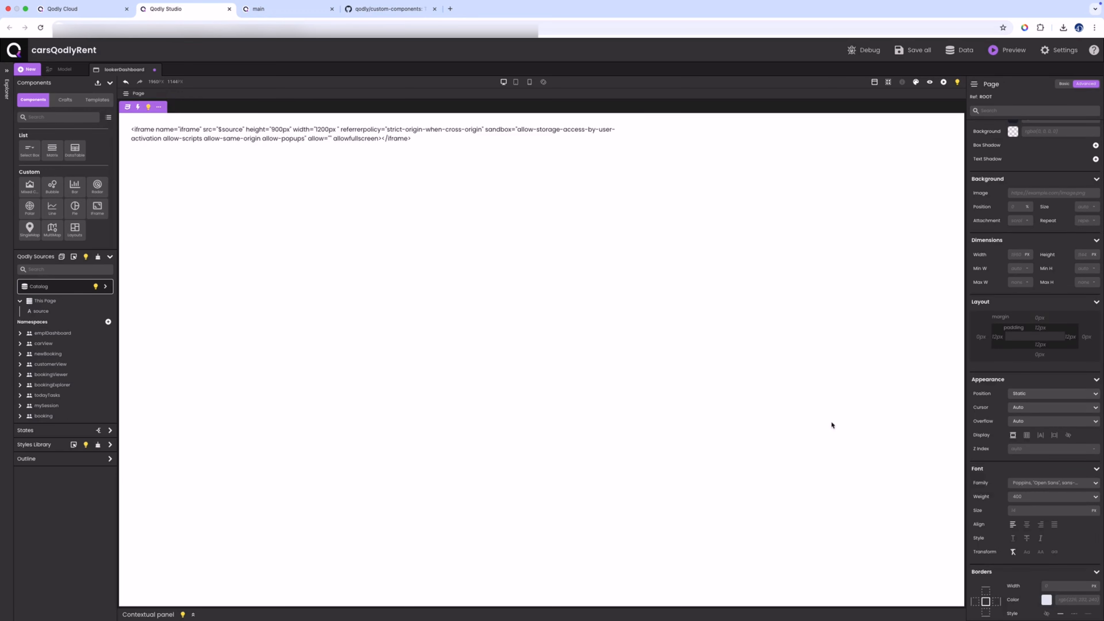
Give the page a flex layout centred both ways, save, and preview the embedded report.
scroll(1022, 431, "down", 5)
left_click(1027, 422)
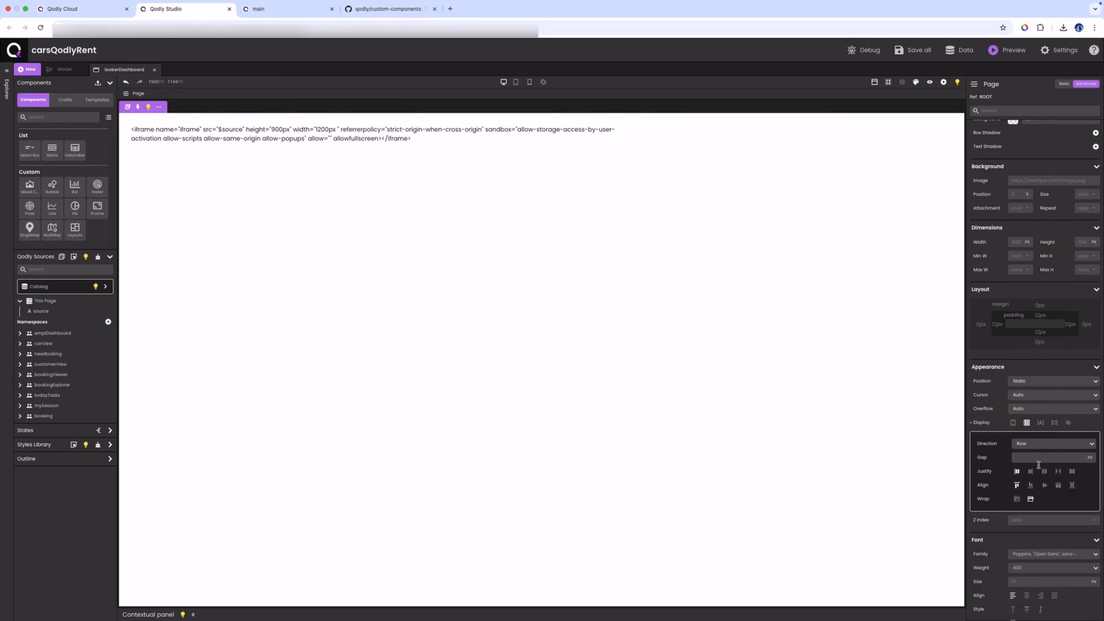
left_click(1045, 471)
left_click(1044, 485)
left_click(769, 261)
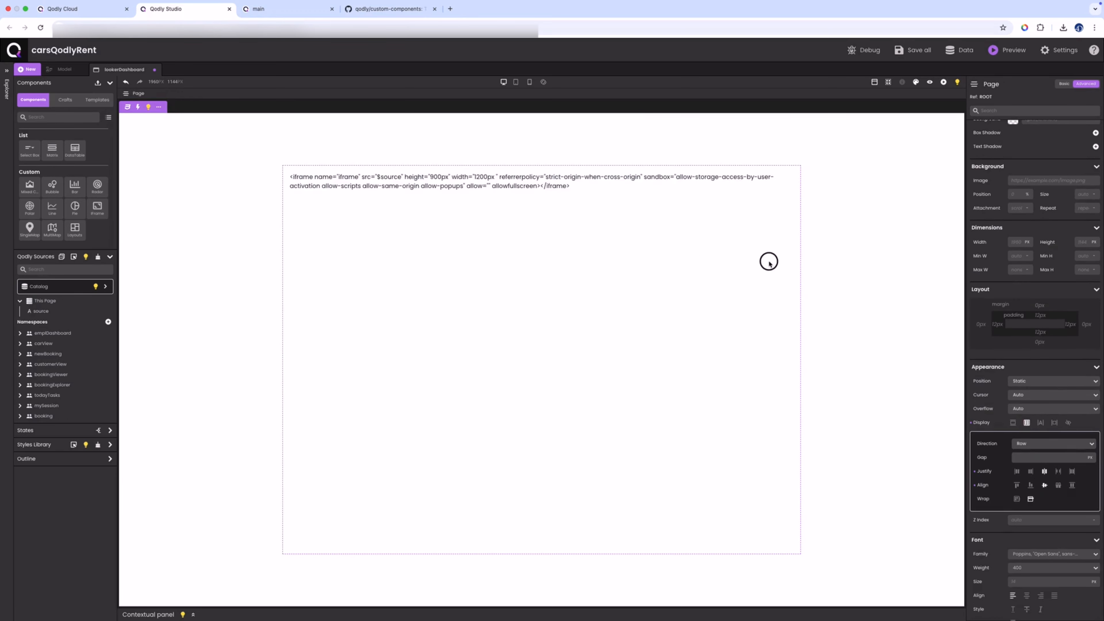
left_click(905, 58)
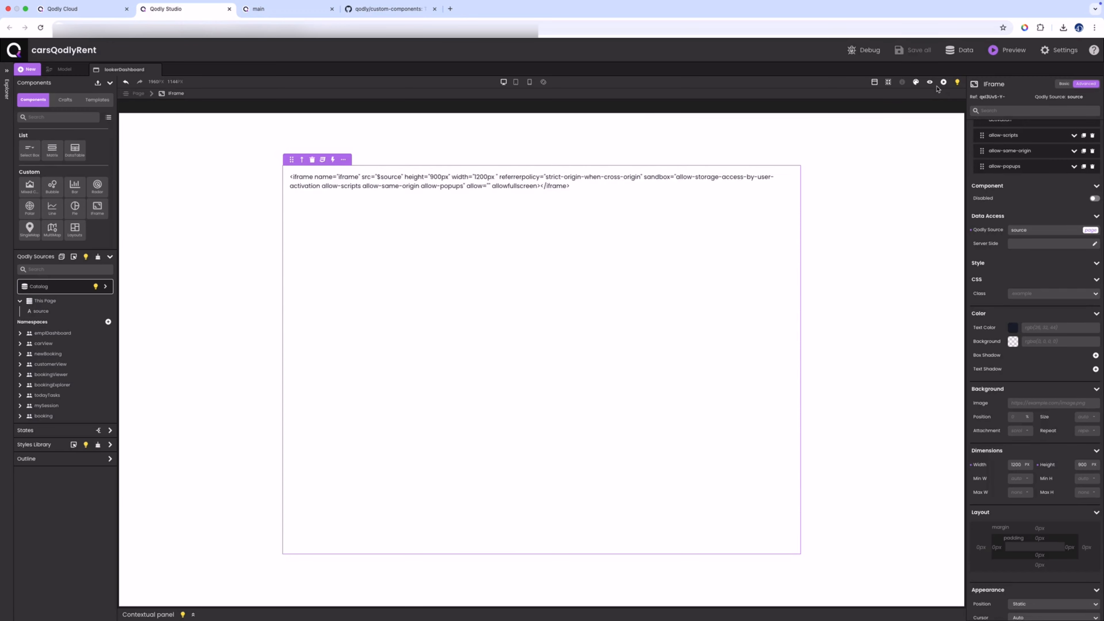
left_click(930, 81)
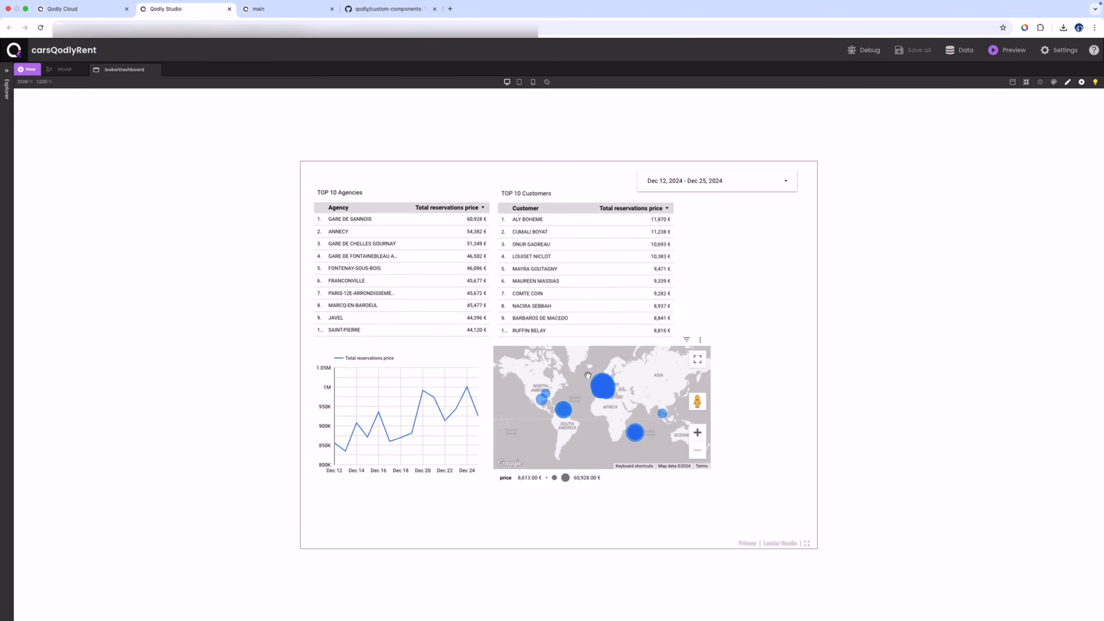
Zoom and pan the report's map into France's agencies, then return to the lookerDashboard page editor.
scroll(597, 385, "up", 3)
mouse_move(604, 391)
left_mouse_down()
mouse_move(579, 376)
mouse_move(597, 400)
left_mouse_up()
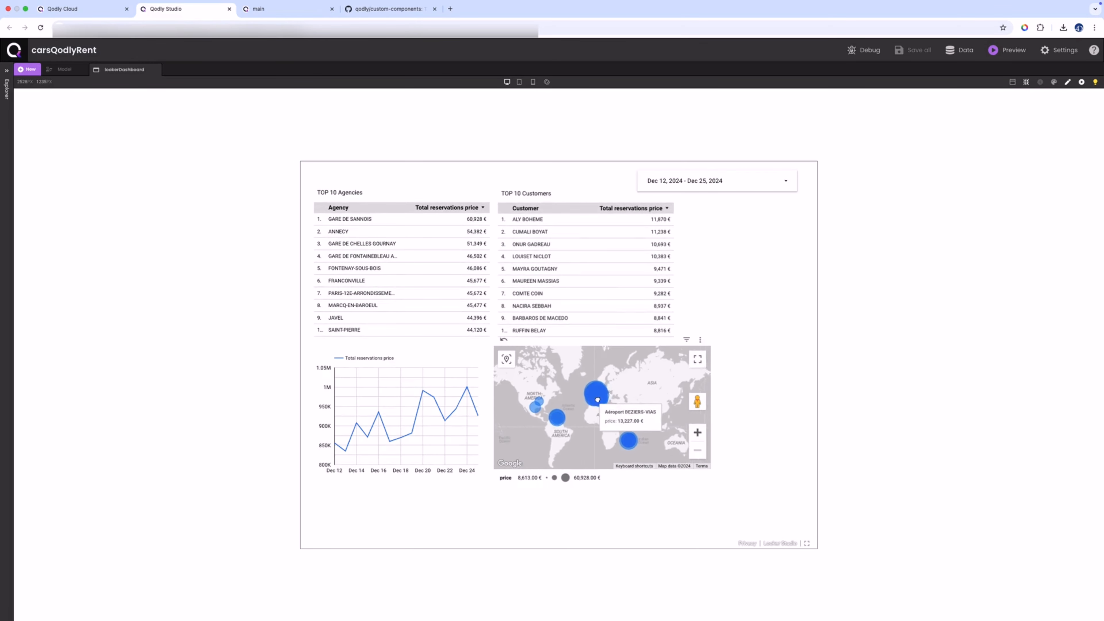
scroll(598, 399, "up", 2)
scroll(597, 398, "up", 5)
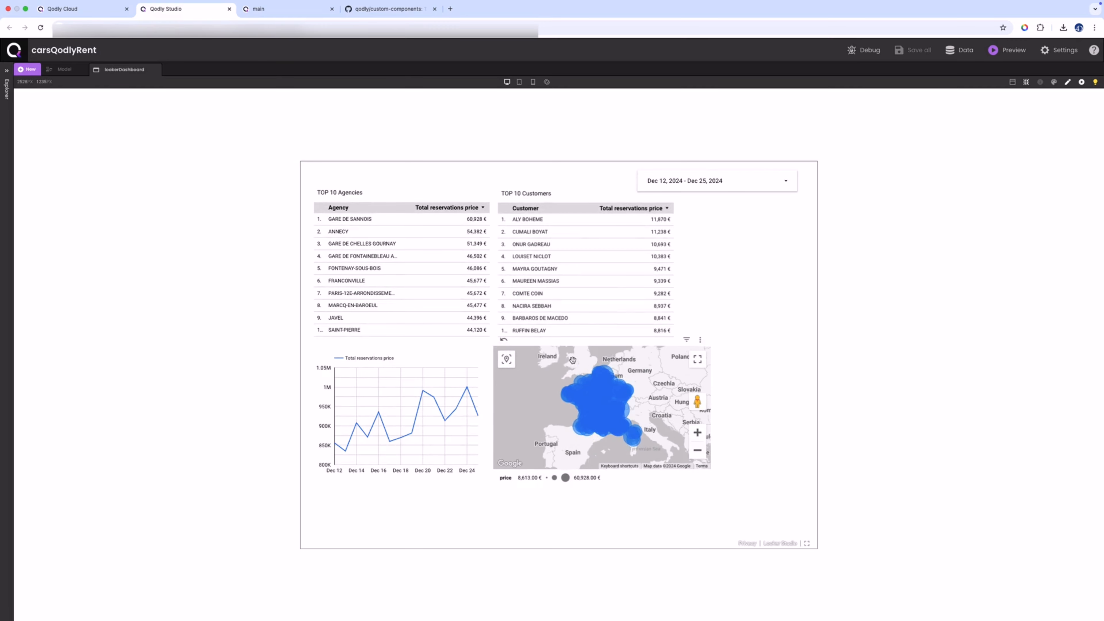
scroll(602, 402, "up", 5)
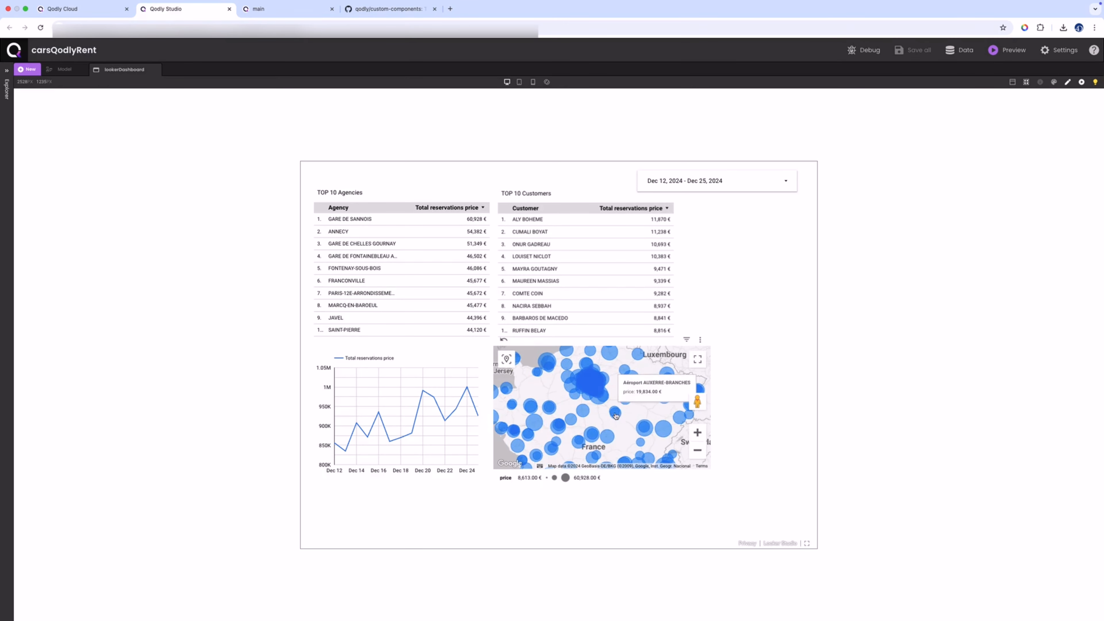
mouse_move(626, 422)
left_mouse_down()
mouse_move(629, 384)
mouse_move(626, 403)
left_mouse_up()
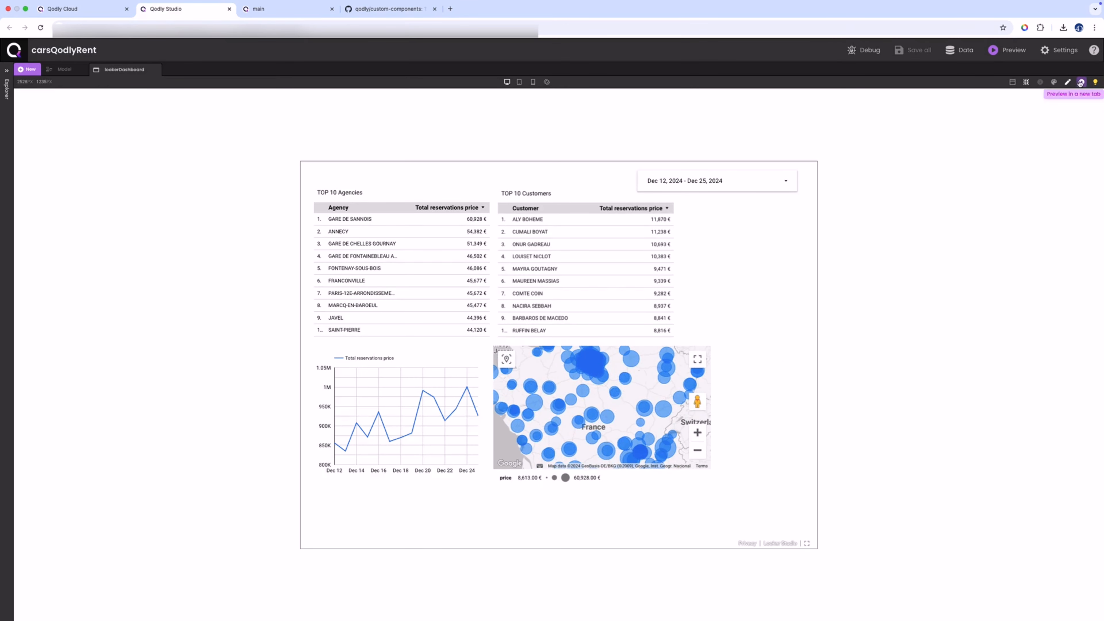
left_click(1068, 82)
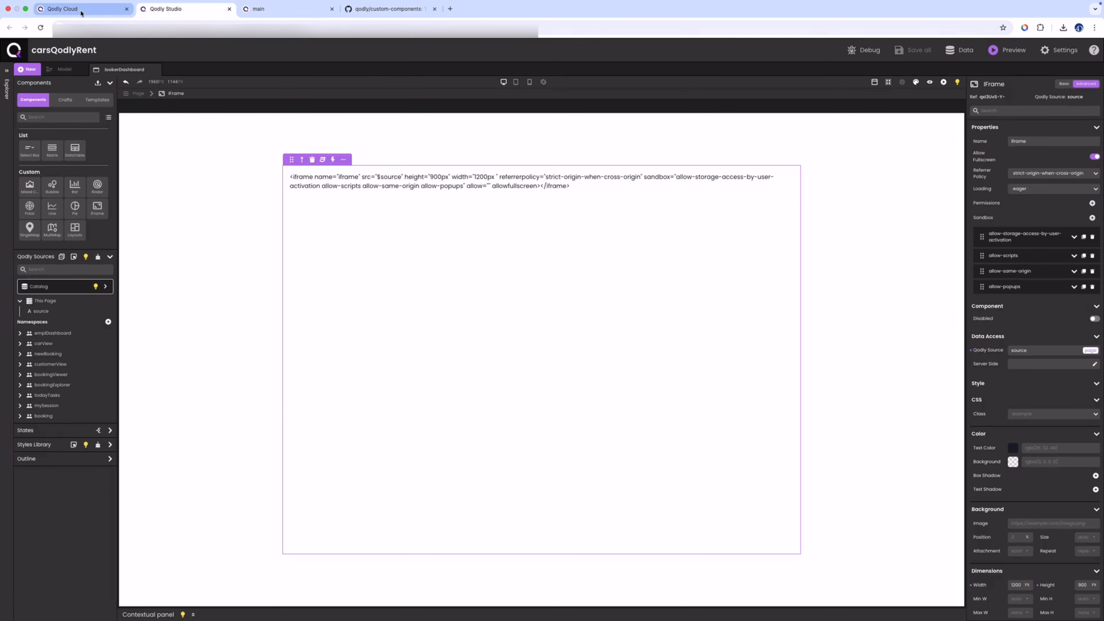
Open the main page from the Explorer's Pages list and drag a new Button onto its canvas.
left_click(8, 71)
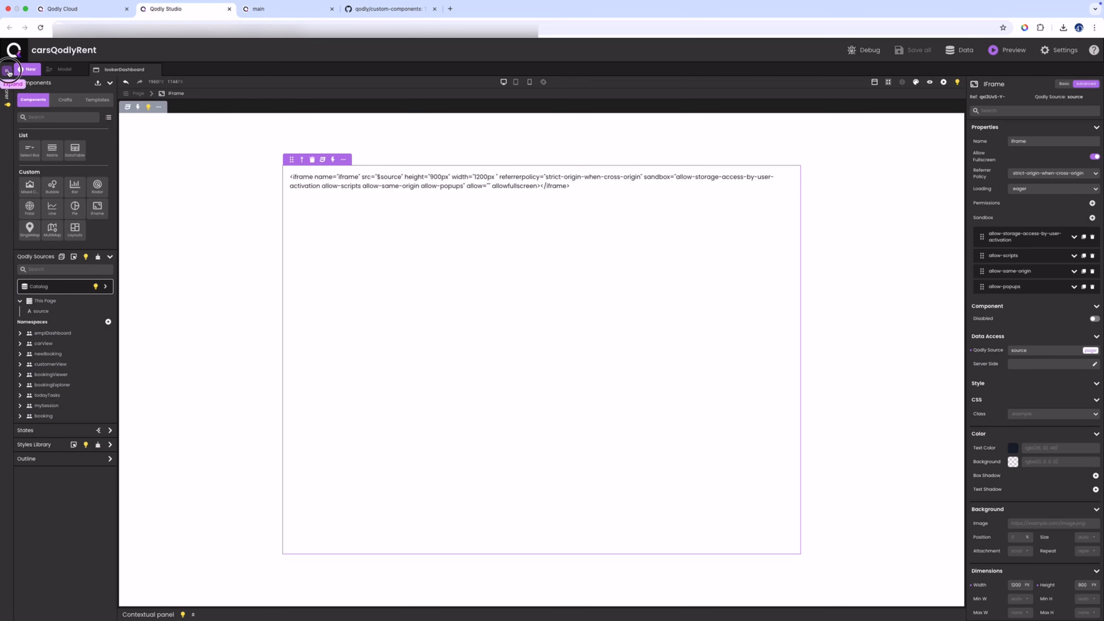
left_click(29, 95)
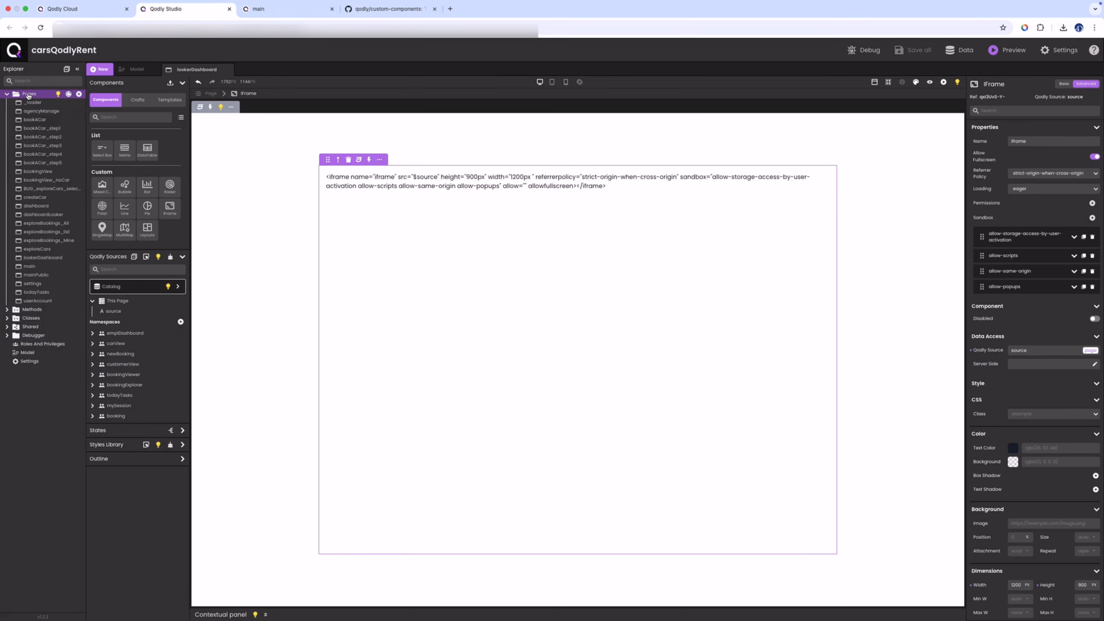
double_click(36, 269)
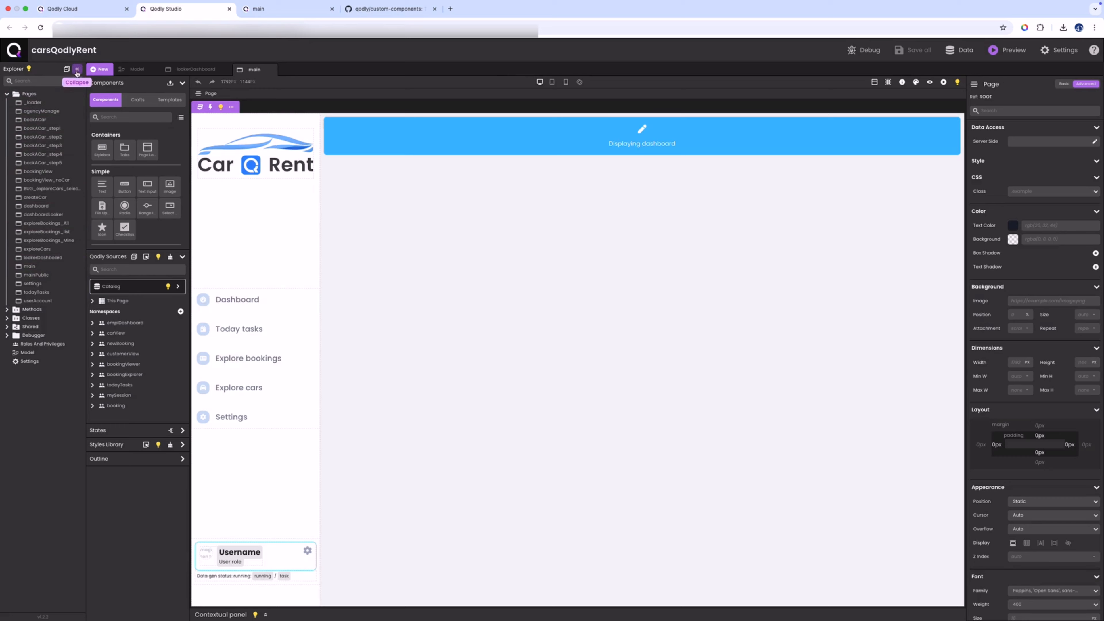
left_click(77, 69)
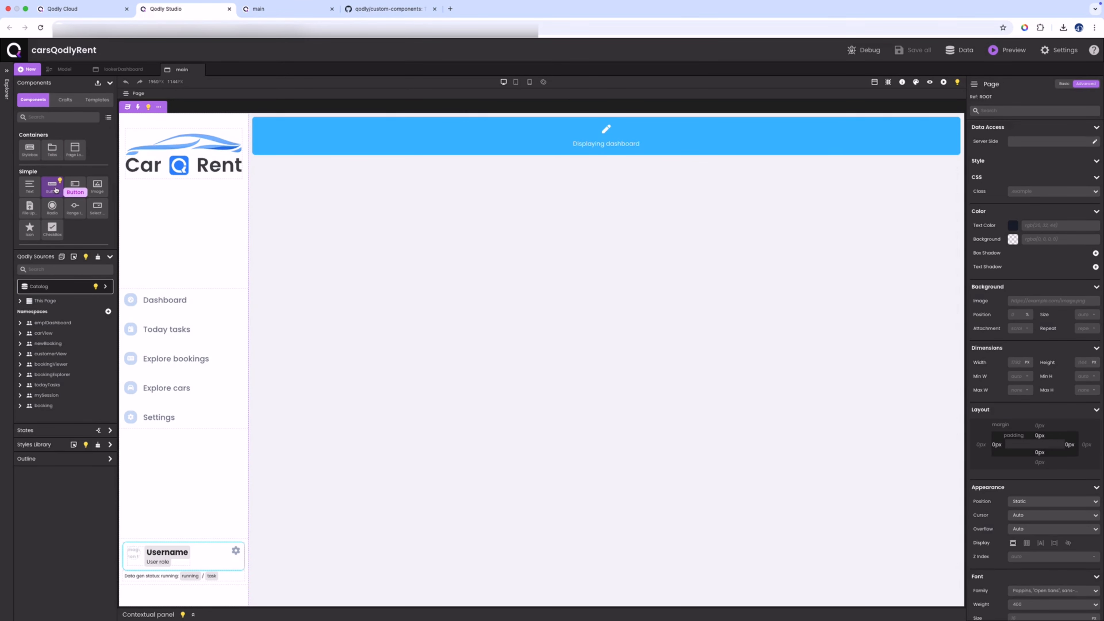
left_click_drag(56, 190, 170, 184)
Place the new button below the Car Rent logo and label it 'Dashboard'.
left_click(183, 258)
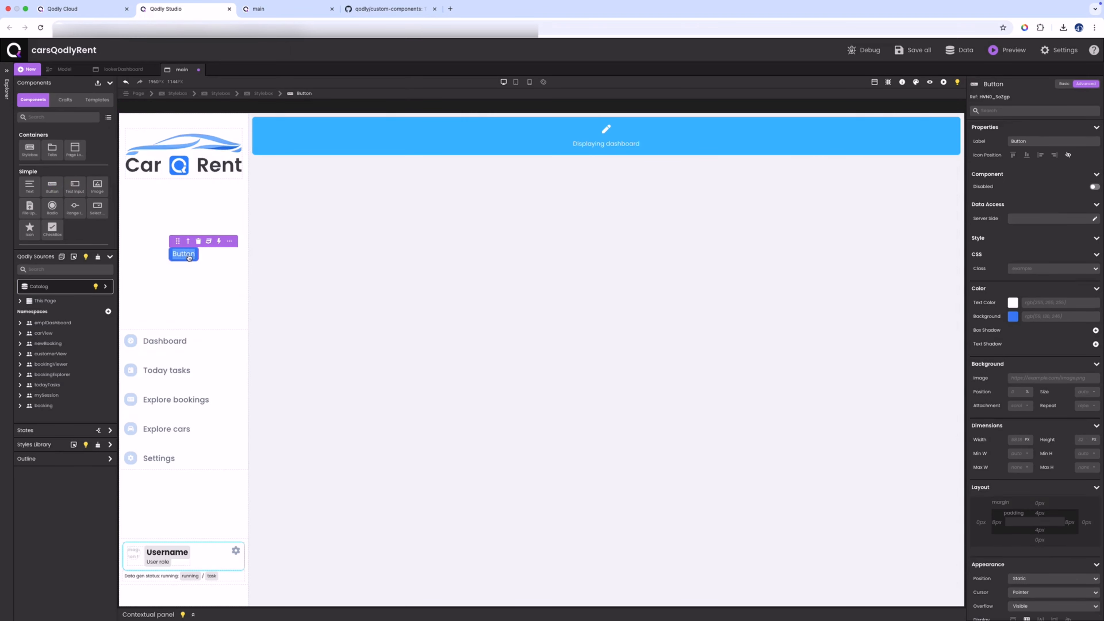
double_click(188, 257)
type("Dashboard")
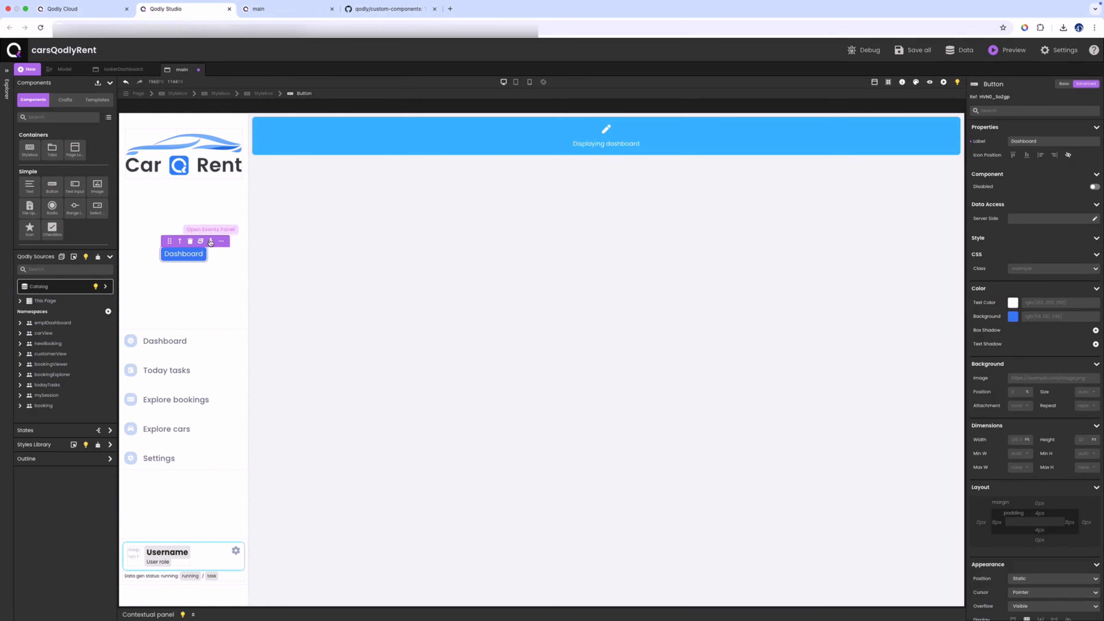
Add an On Click navigation opening lookerDashboard in the first Page Loader, then save all.
left_click(211, 242)
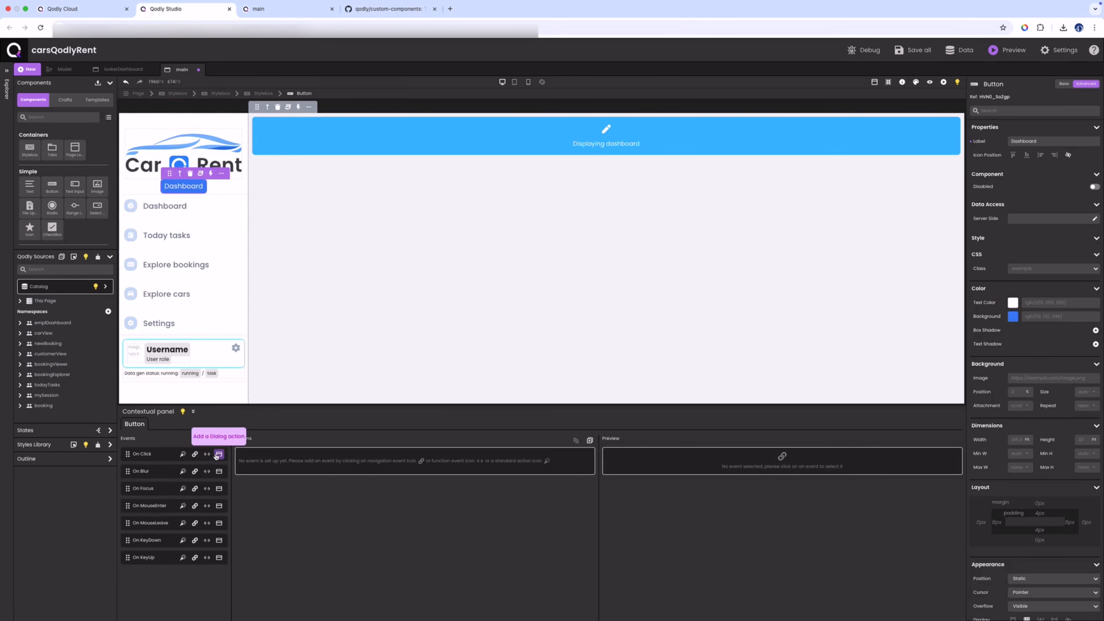
left_click(195, 454)
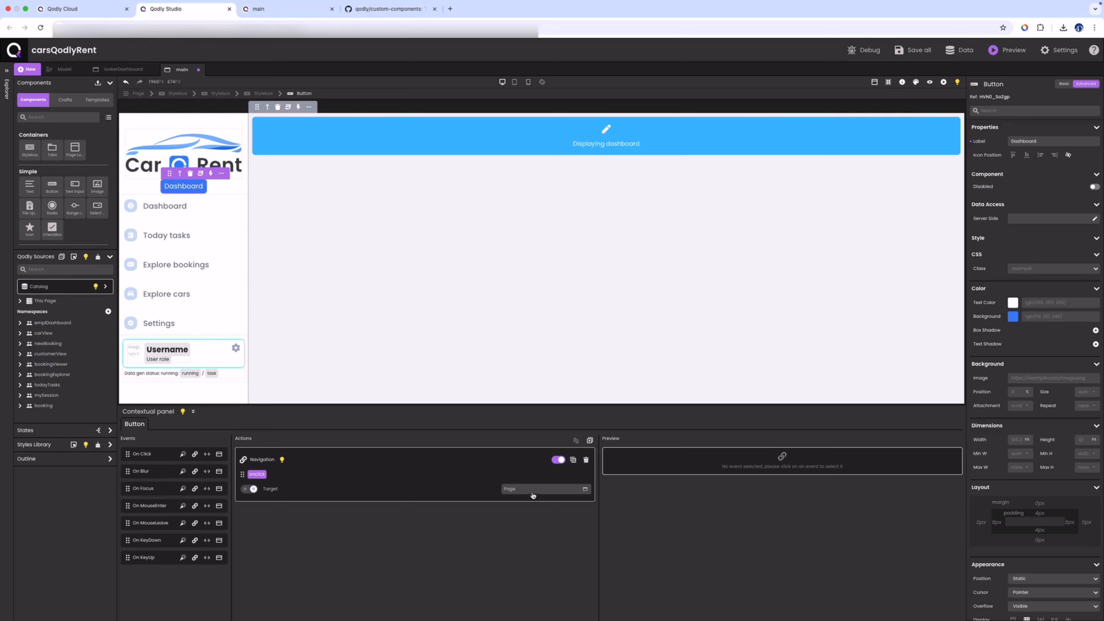
left_click(550, 489)
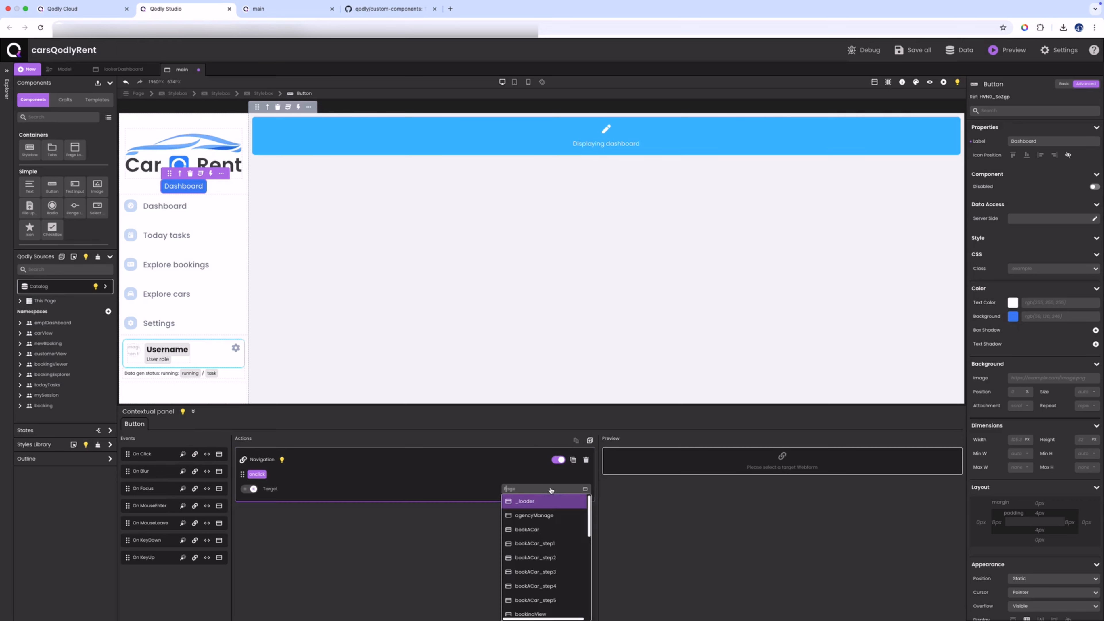
scroll(543, 530, "down", 5)
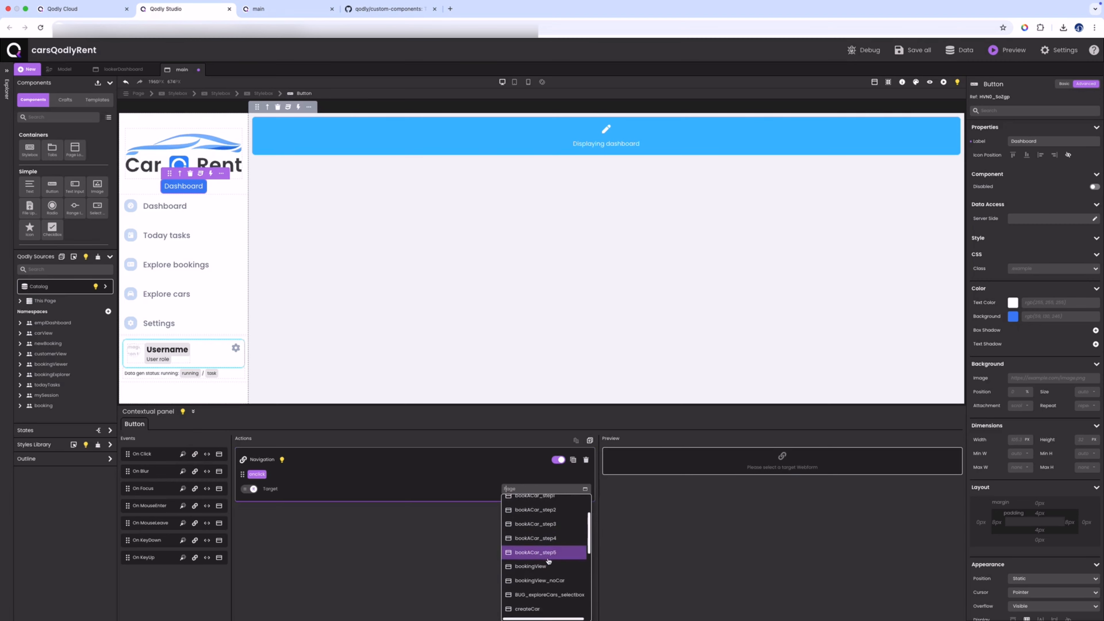
scroll(546, 552, "down", 3)
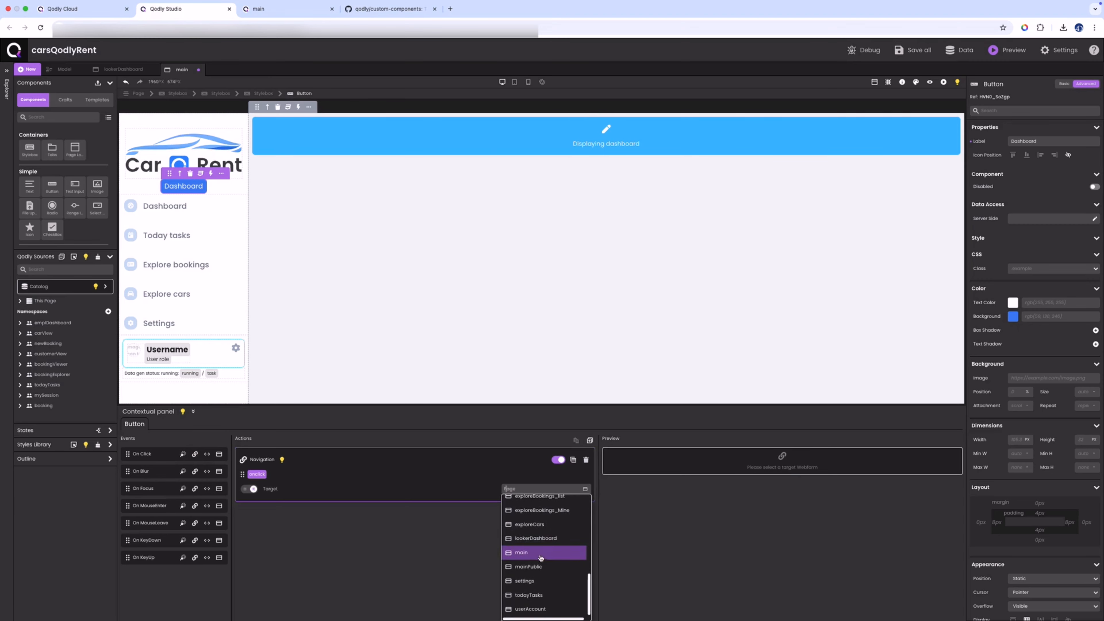
left_click(541, 543)
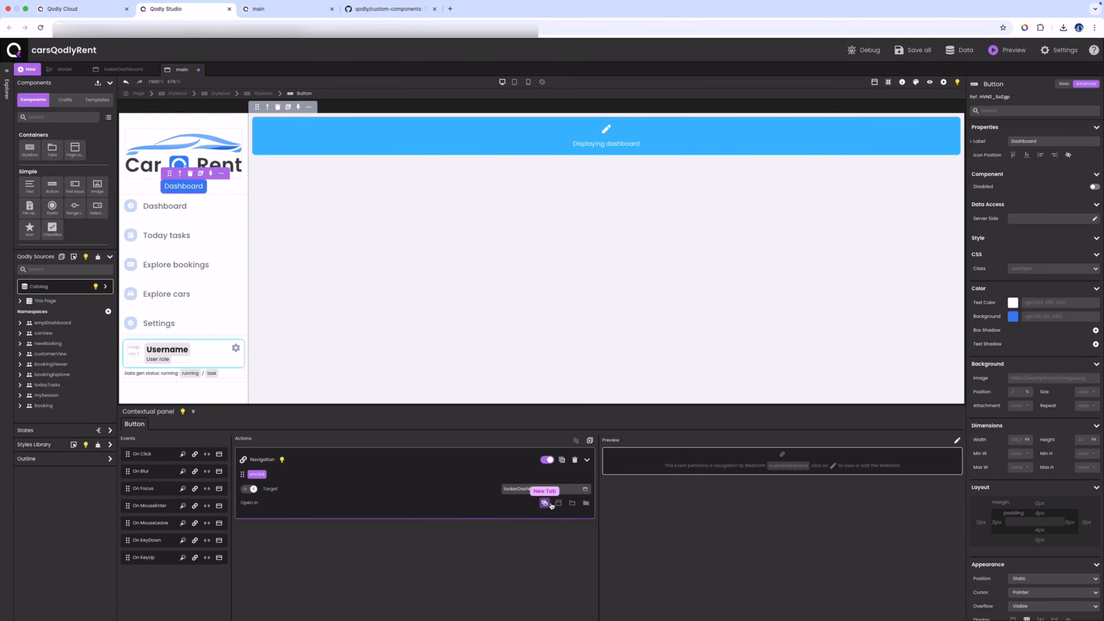
left_click(583, 505)
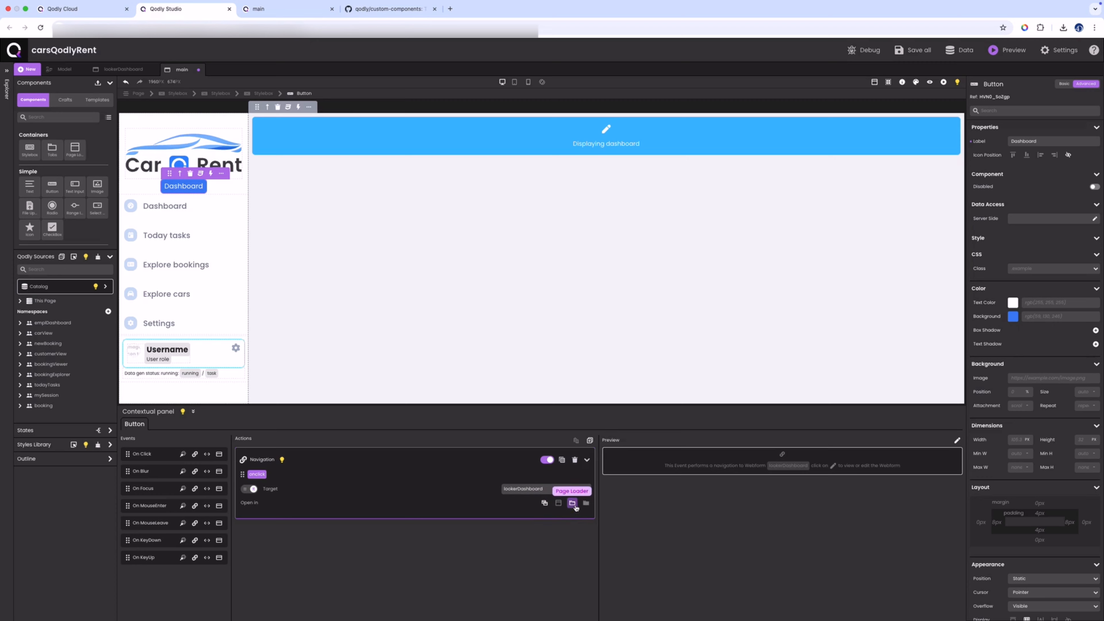
left_click(542, 519)
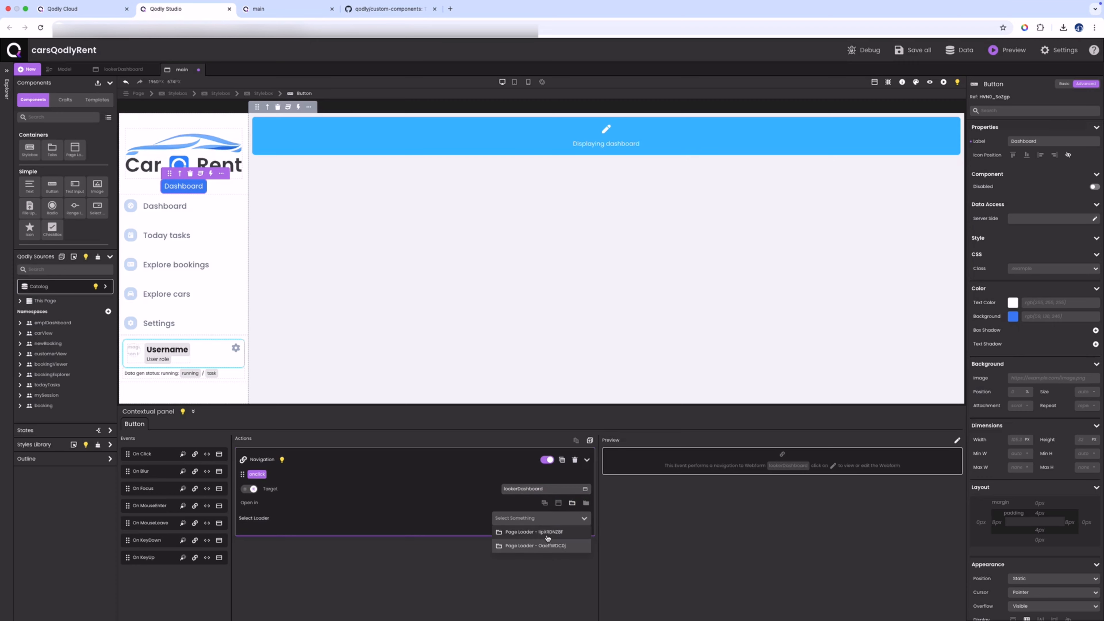
left_click(561, 533)
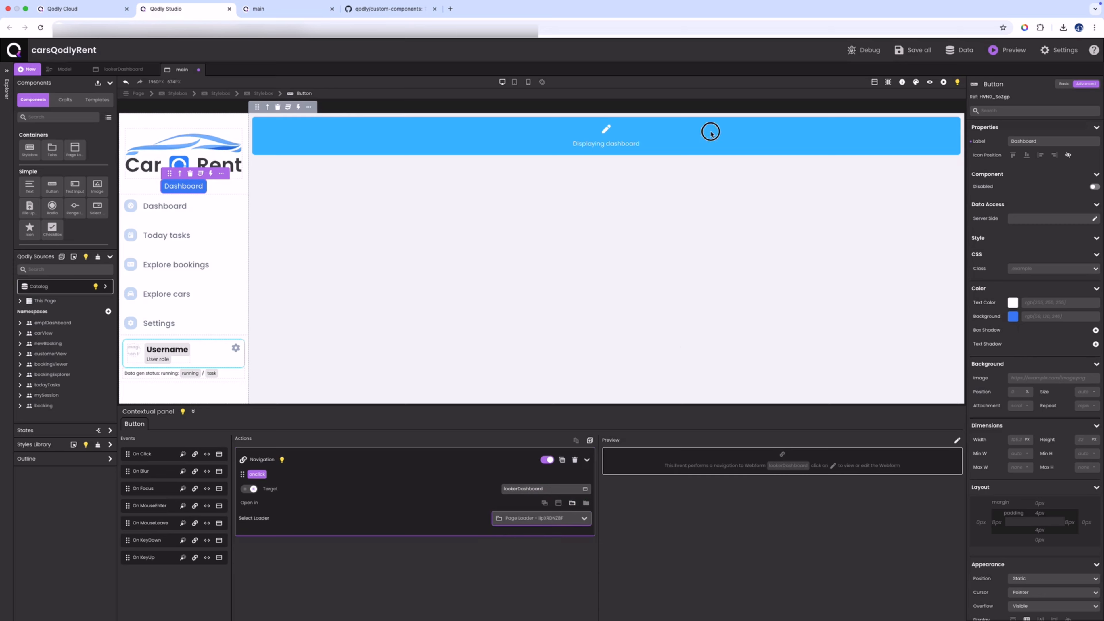
left_click(752, 132)
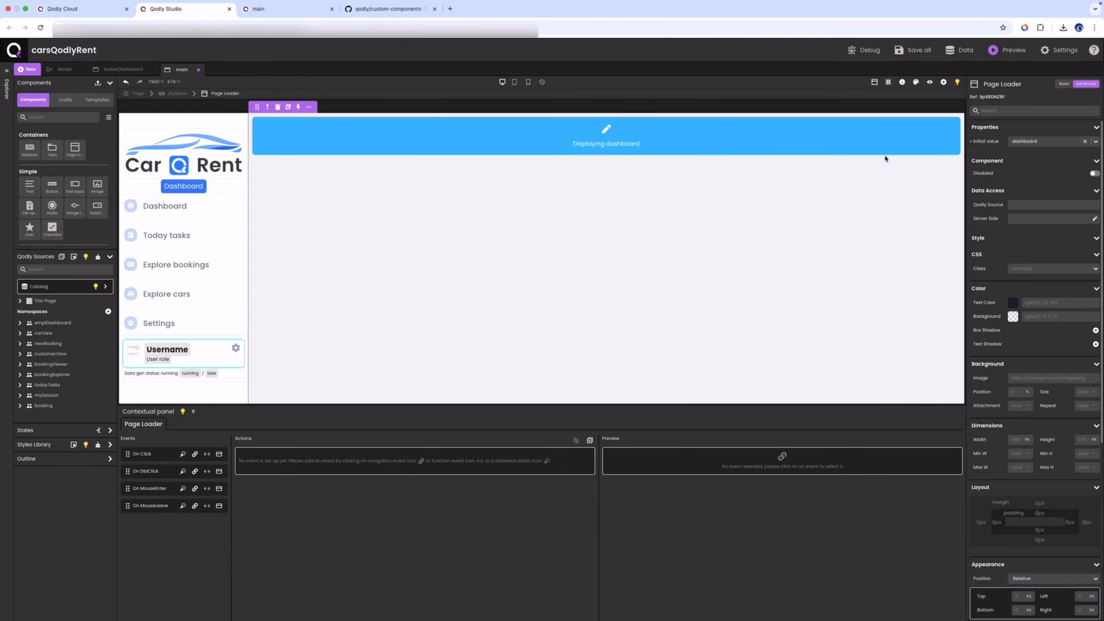
left_click(906, 51)
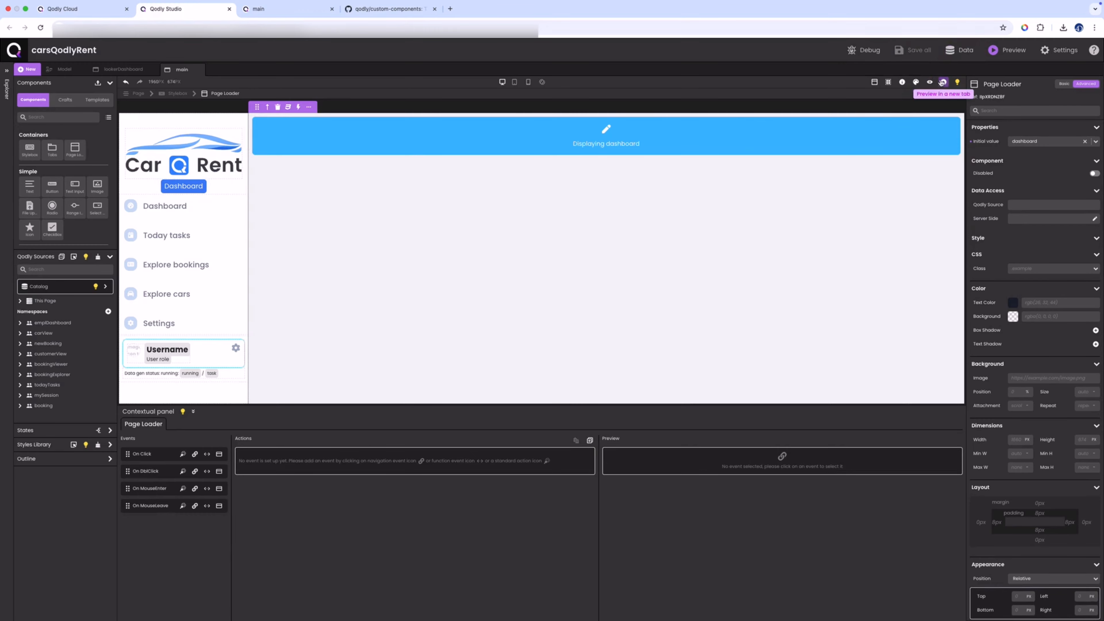
Preview main in a new tab, load the Dashboard report, filter to PARIS-12E-ARRONDISSEMENT, and zoom out the map.
left_click(996, 46)
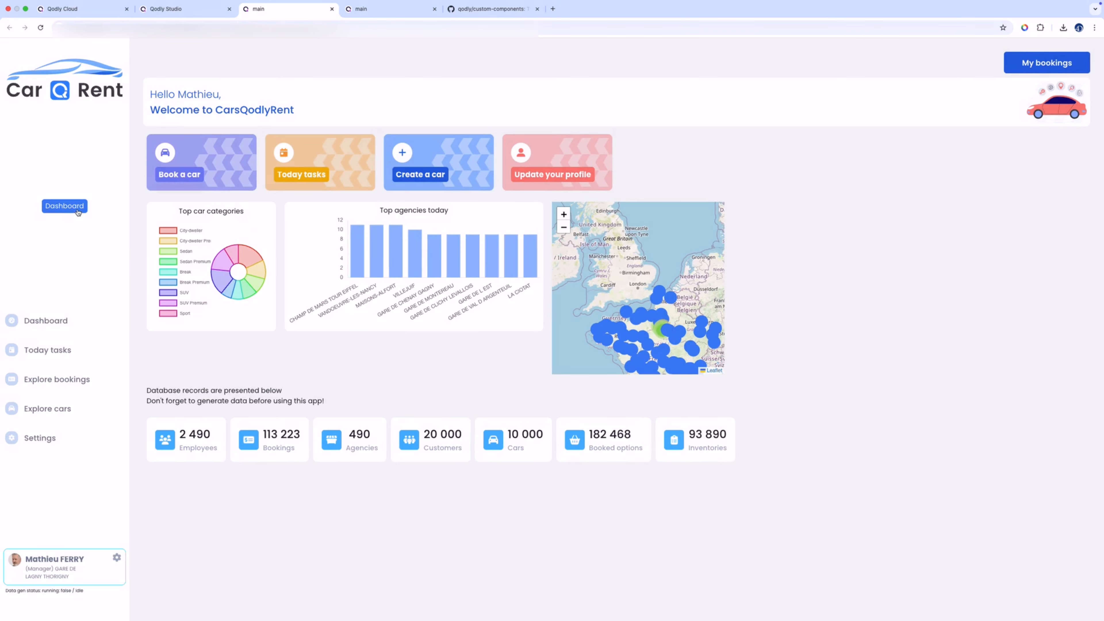
left_click(78, 211)
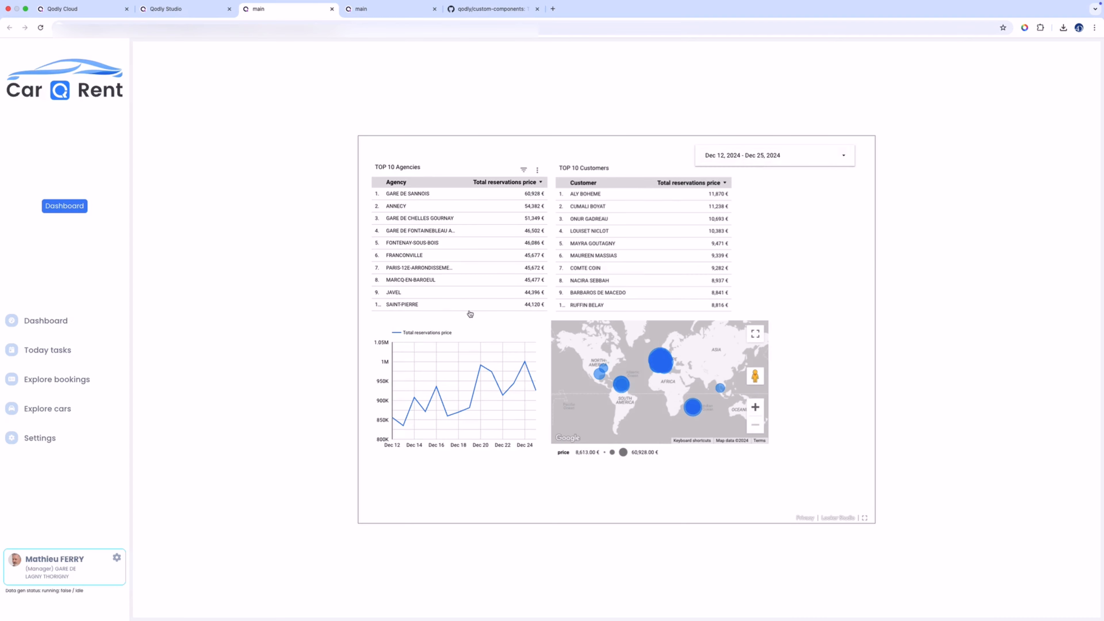
left_click(422, 269)
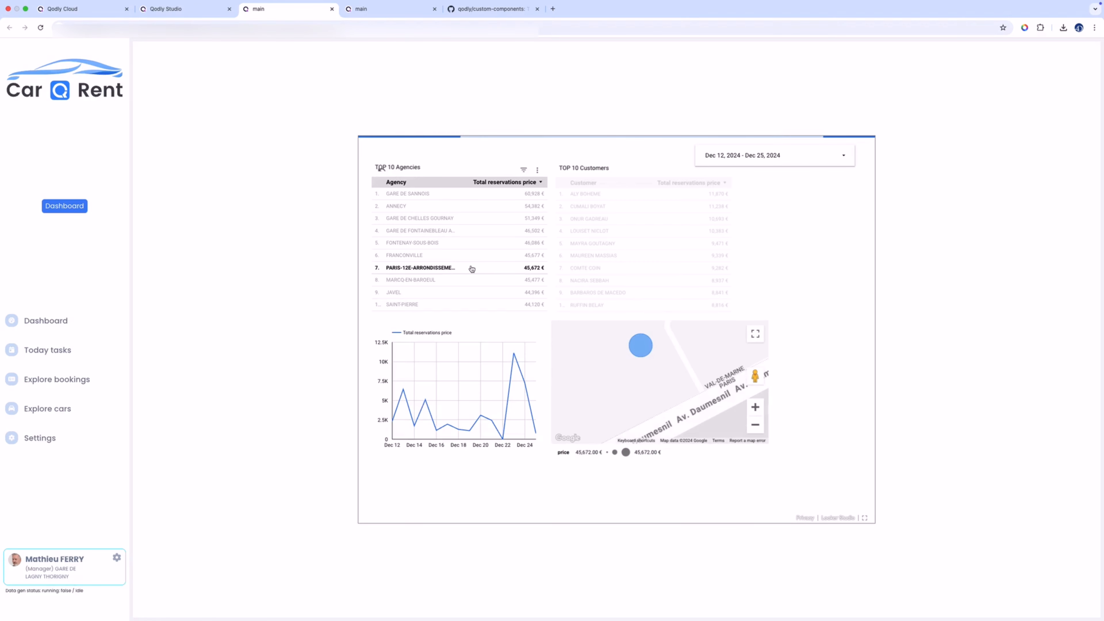
left_click(756, 426)
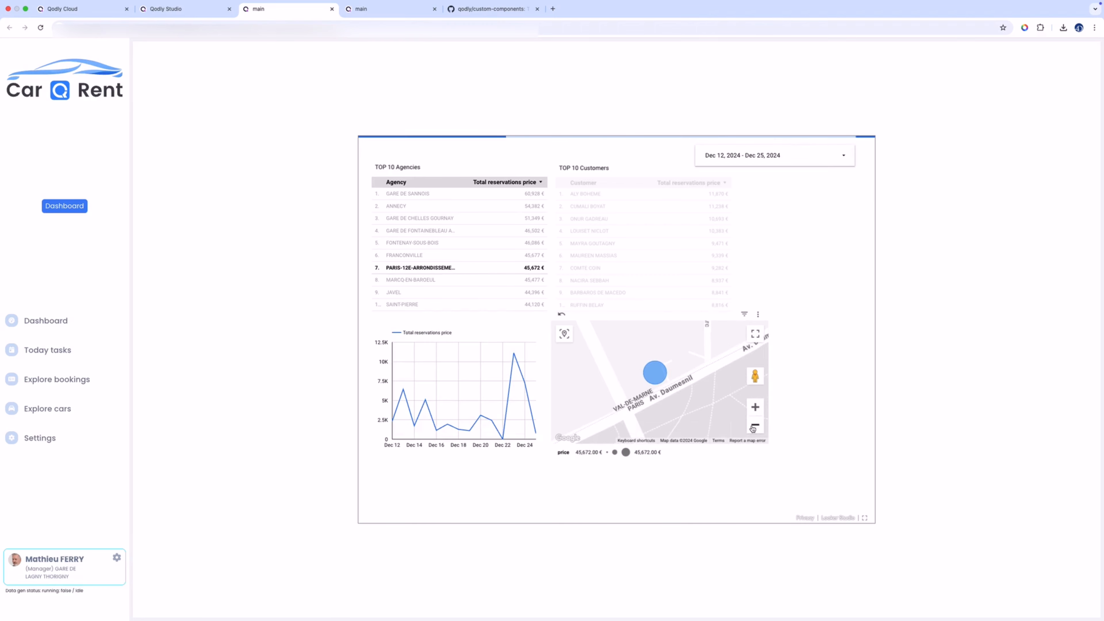